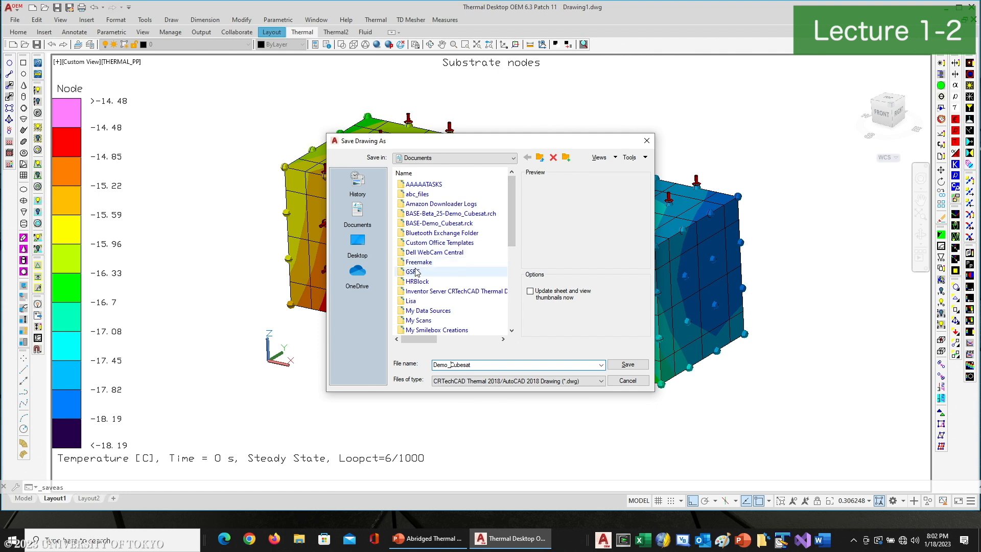
# Save the current drawing as Demo_Cubesat in the GSFC ThermalWorkshop folder
pyautogui.doubleClick(414, 272)
pyautogui.doubleClick(431, 214)
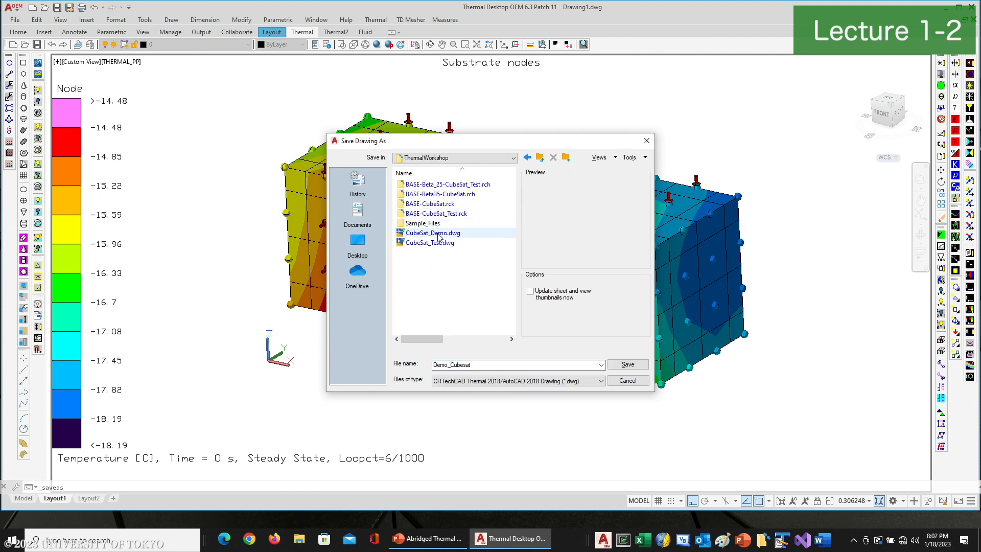
pyautogui.doubleClick(460, 364)
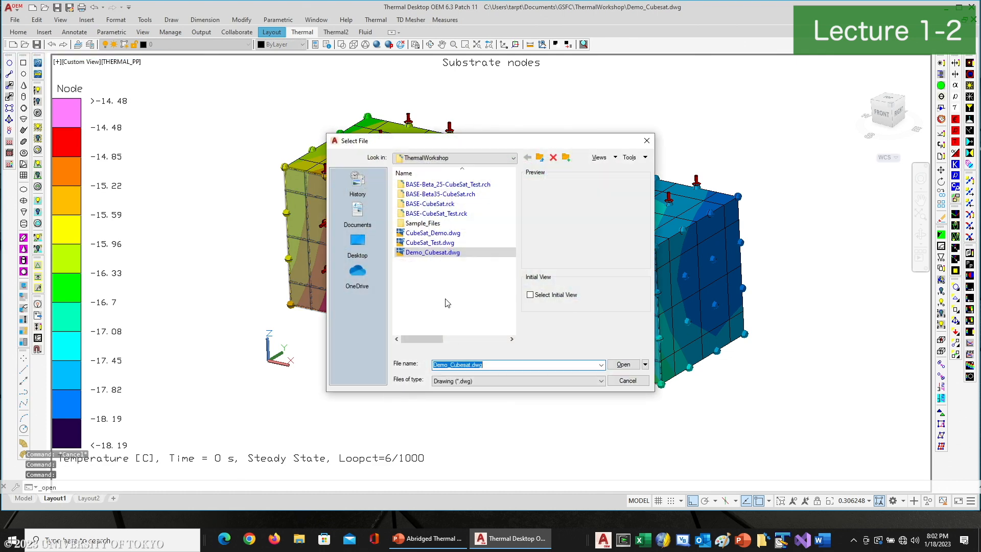
# Open the drawing Sample_Model_Final.dwg from the Sample_Files folder
pyautogui.doubleClick(435, 225)
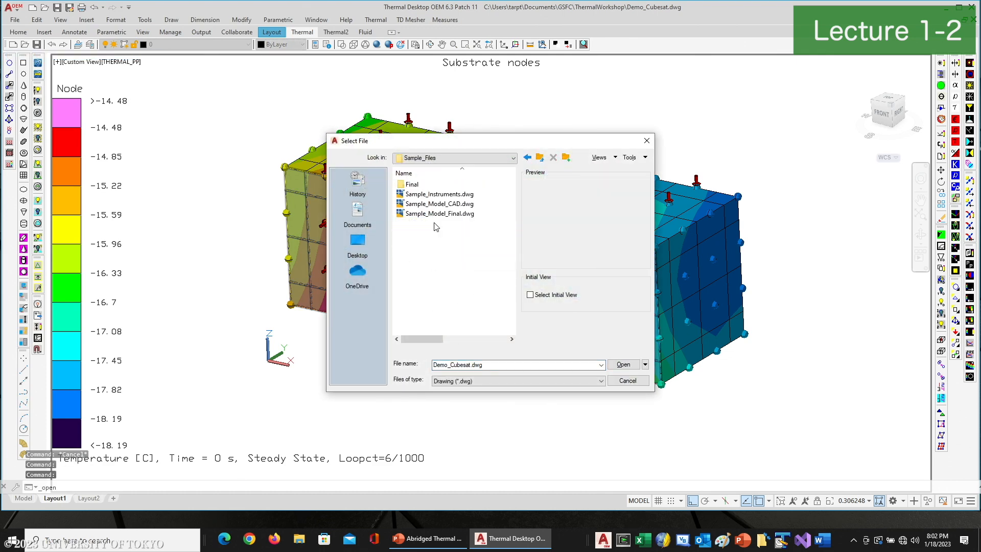
pyautogui.doubleClick(437, 214)
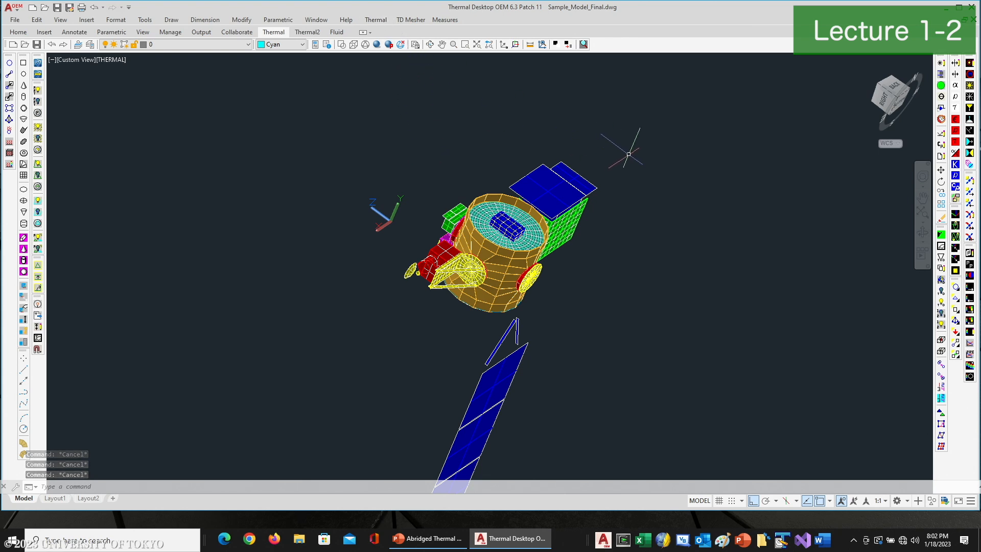
# In the Model Browser, list the model by submodel node tree and hide every submodel item
pyautogui.click(939, 74)
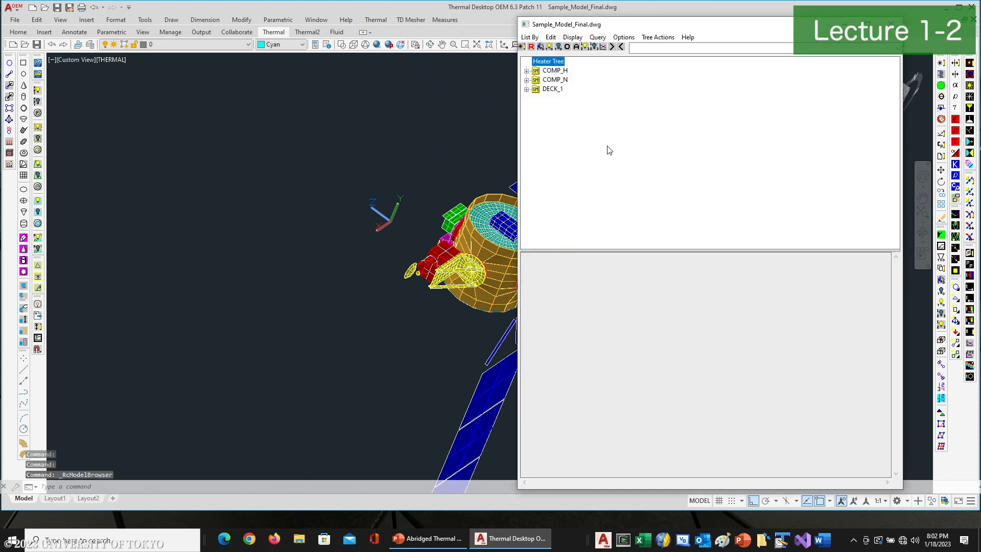
pyautogui.click(528, 40)
pyautogui.click(549, 69)
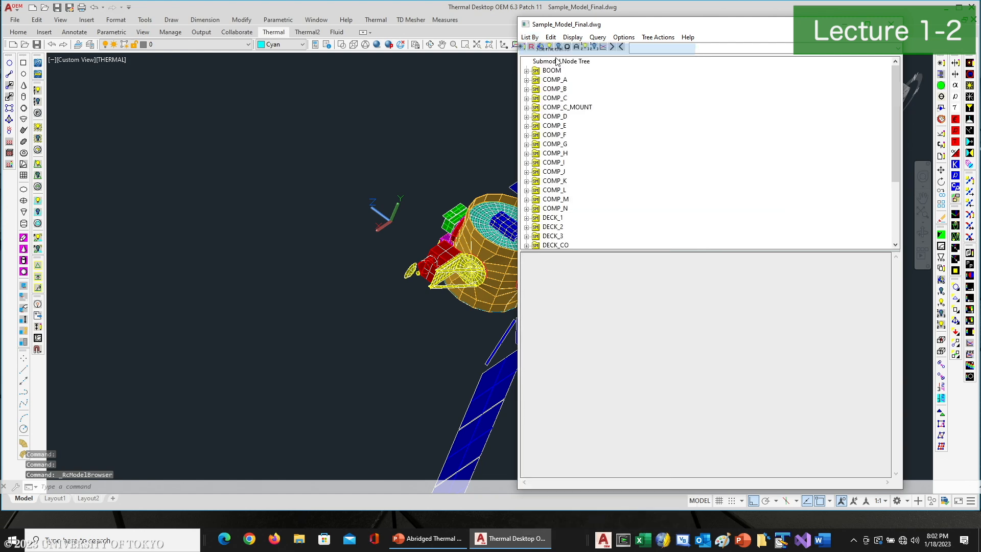
pyautogui.click(562, 60)
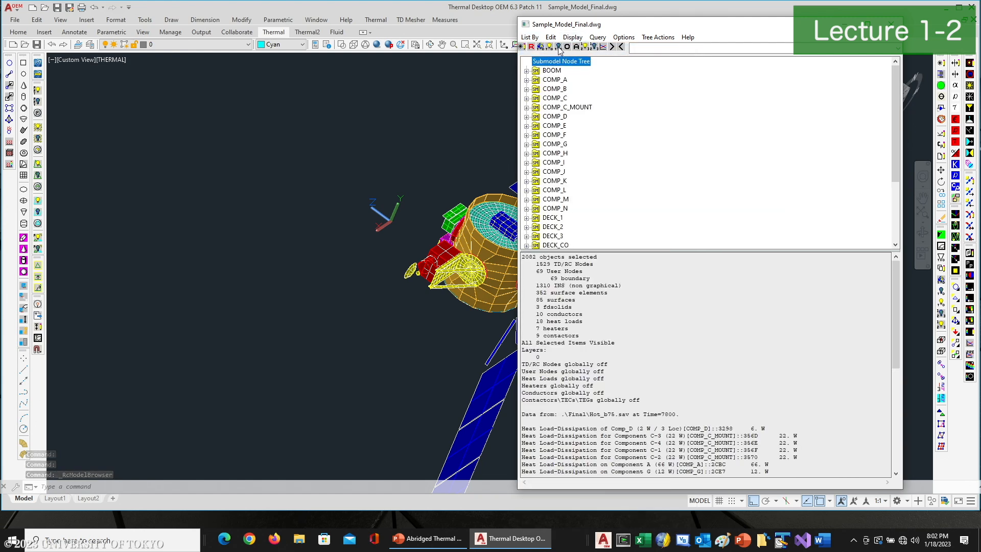
pyautogui.click(567, 47)
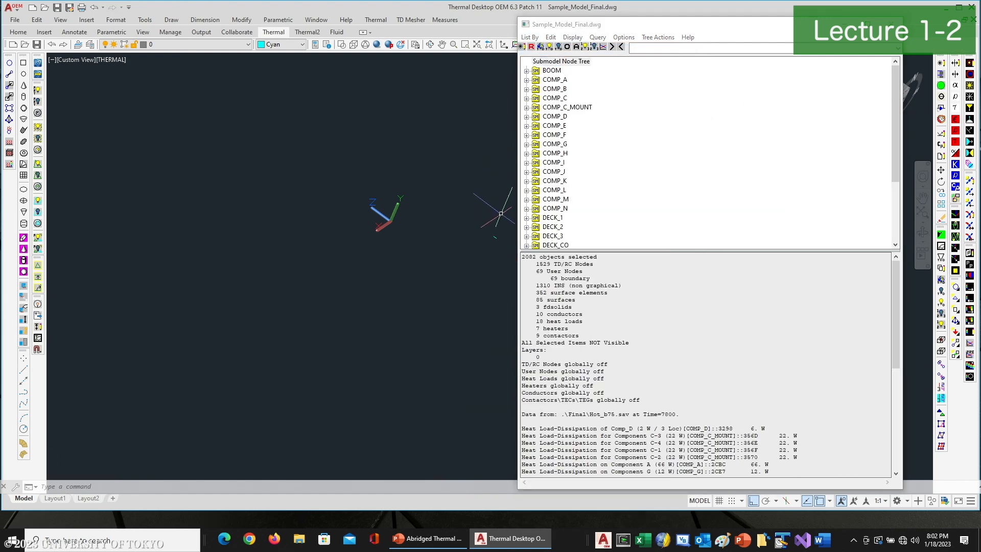
# Select and erase the leftover visible object in the drawing, then close the Model Browser
pyautogui.click(501, 215)
pyautogui.click(426, 277)
pyautogui.press('Delete')
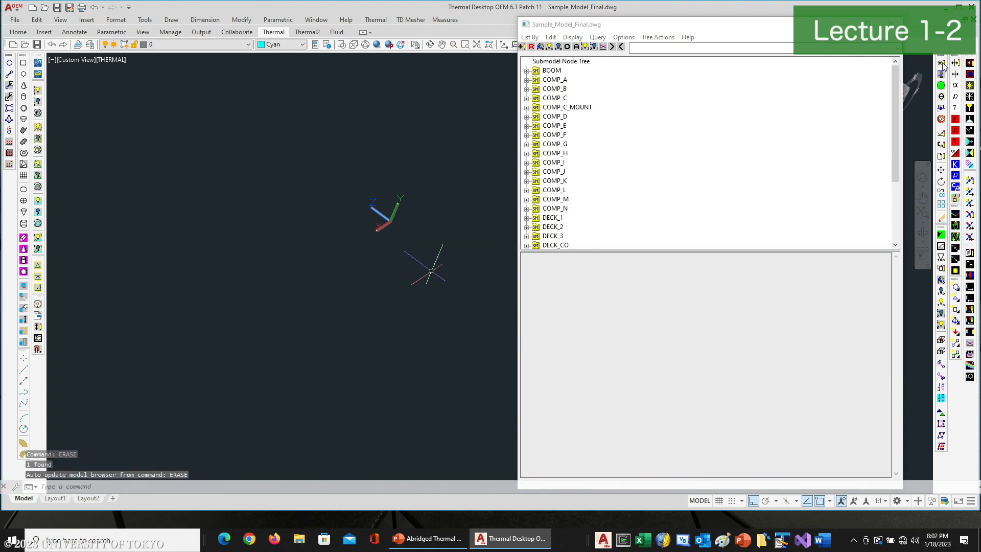
pyautogui.click(891, 24)
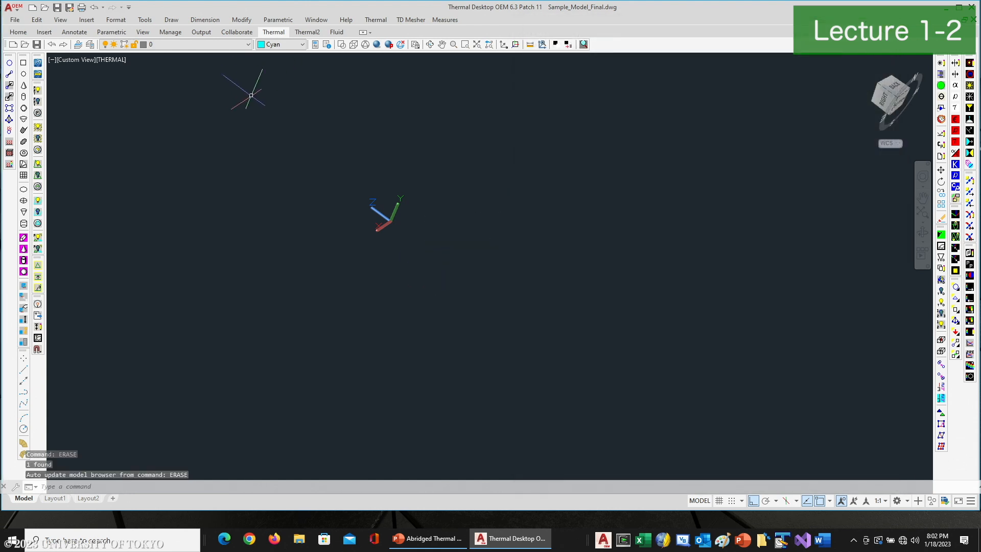
# Turn visibility back on for all objects in the drawing
pyautogui.click(248, 45)
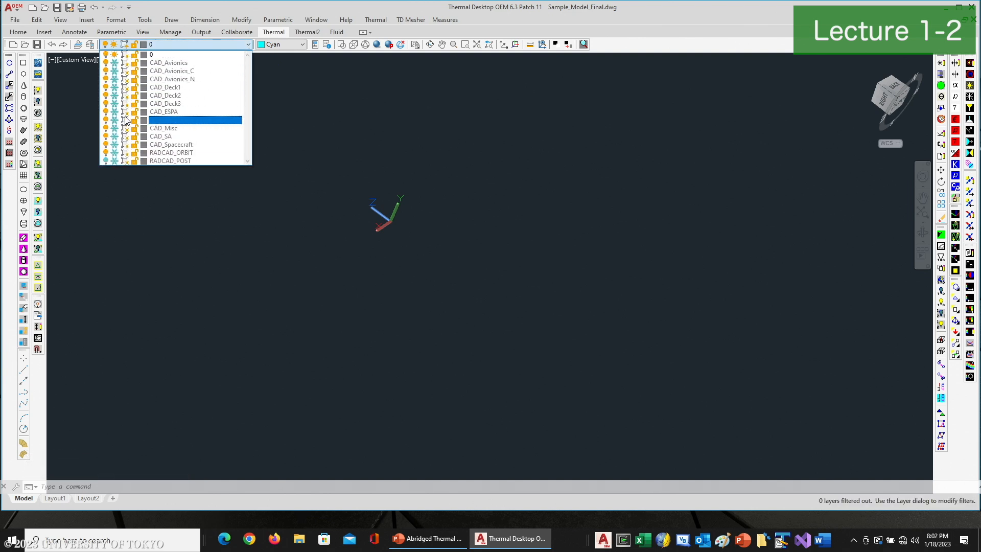
pyautogui.click(427, 144)
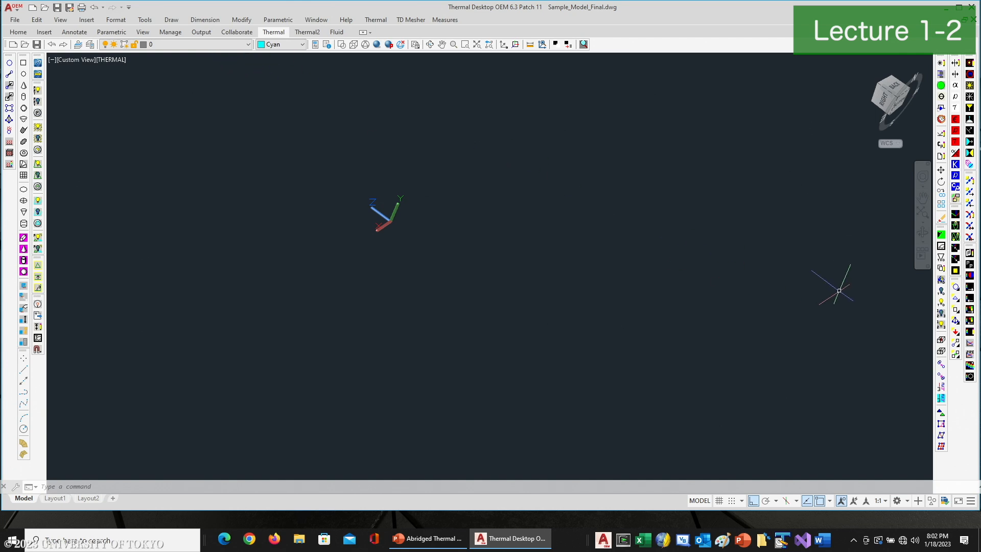
pyautogui.click(943, 305)
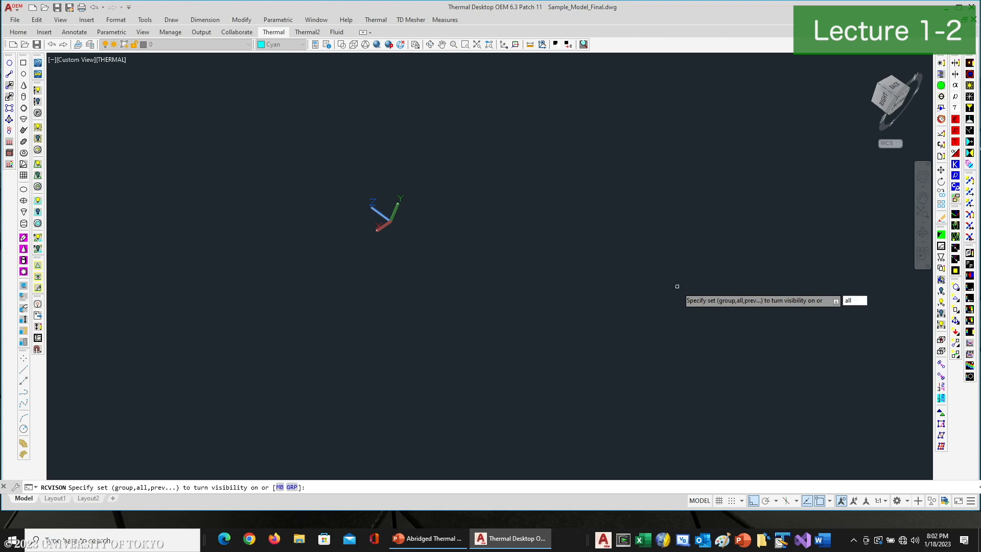
pyautogui.press('Return')
pyautogui.press('Return')
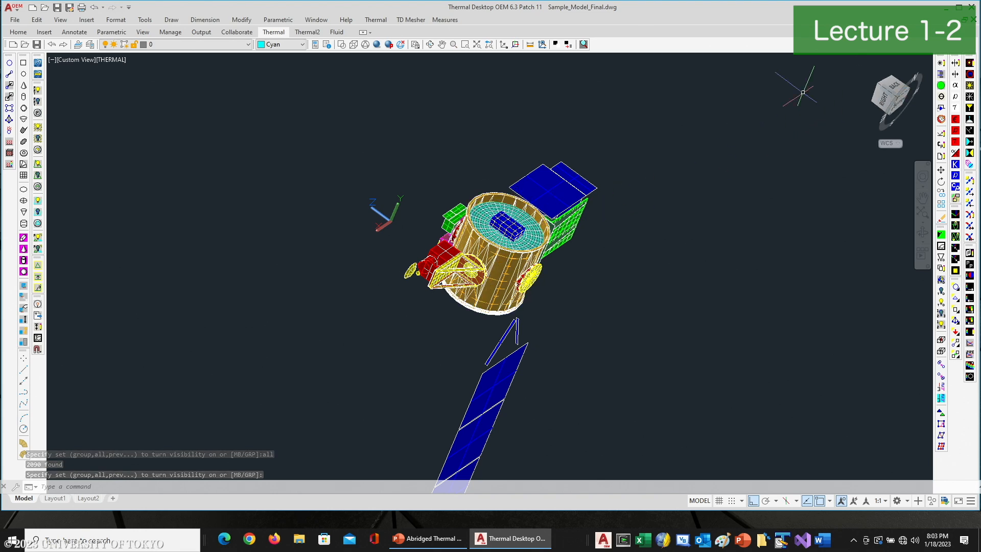
pyautogui.click(375, 20)
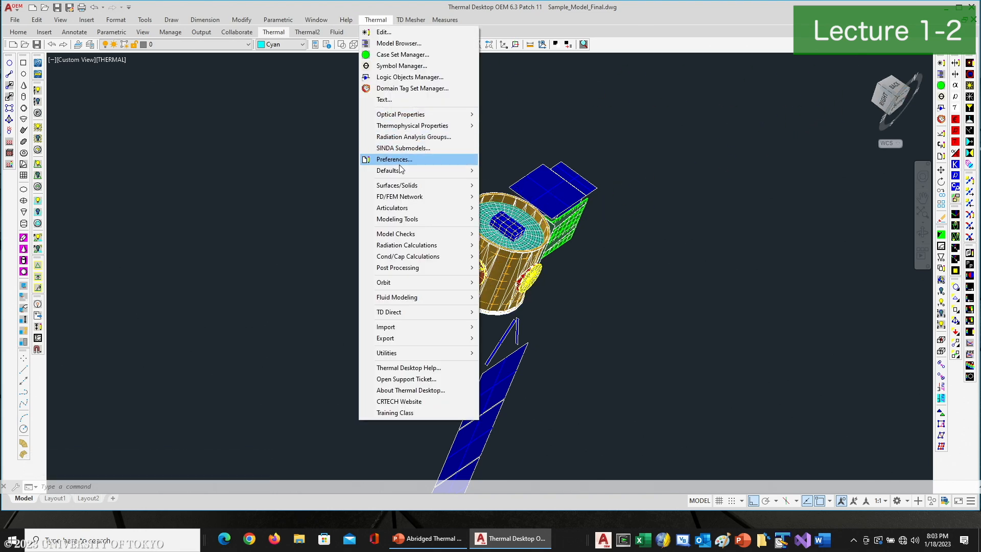
pyautogui.click(688, 124)
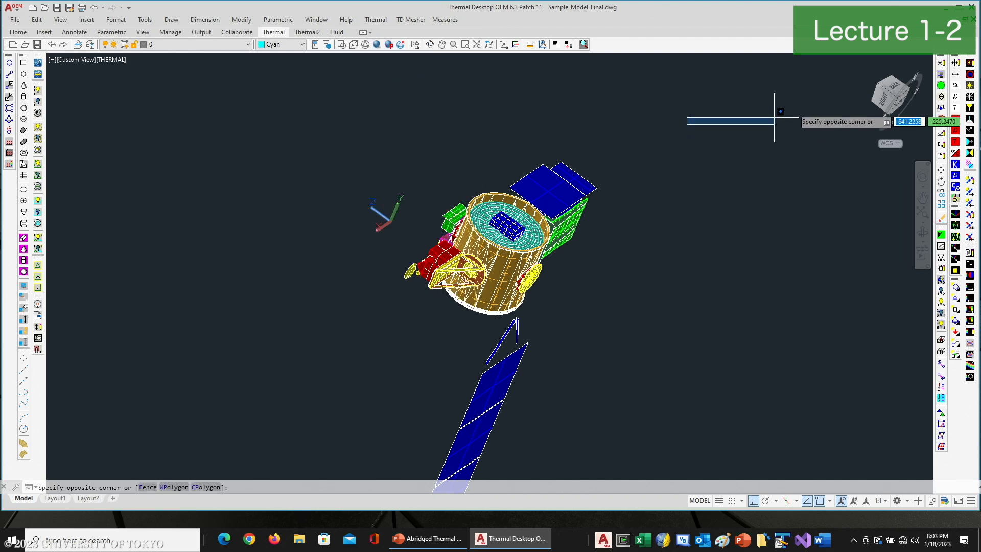
pyautogui.click(698, 109)
# Use the Model Browser to hide the thermal submodel items, leaving only the CAD geometry shown
pyautogui.click(941, 75)
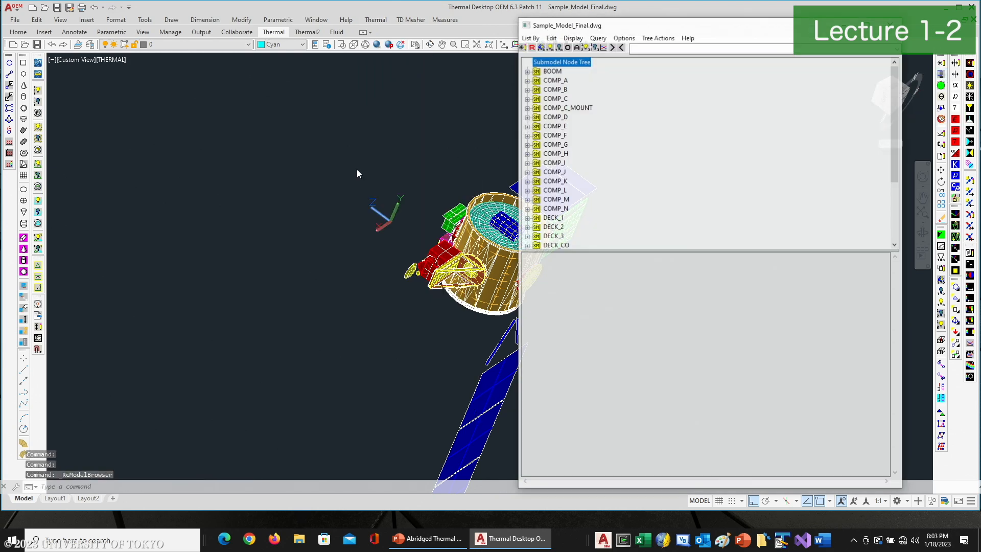
pyautogui.click(558, 47)
pyautogui.click(892, 24)
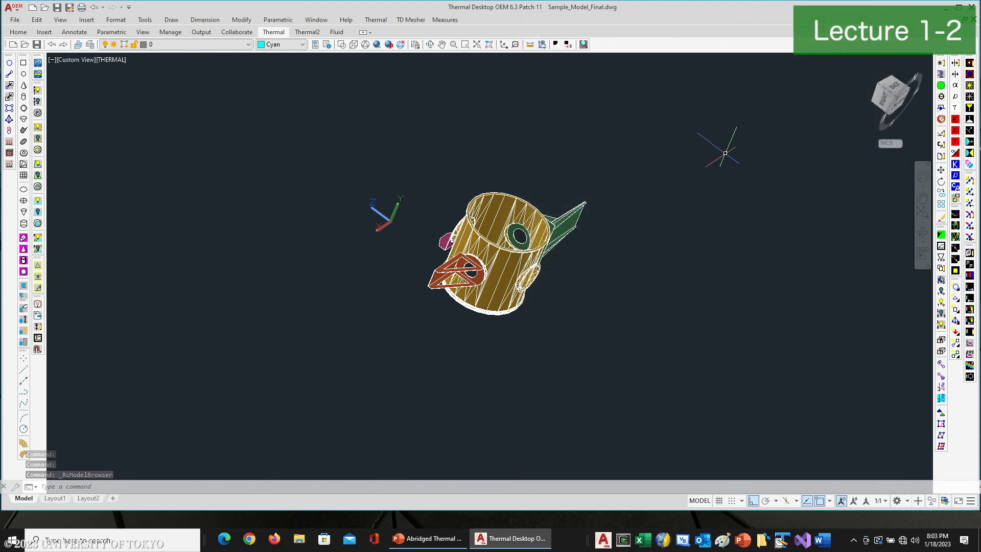
# Try to copy the ESPA cylinder using base point 0,0,0
pyautogui.scroll(2, 522, 256)
pyautogui.scroll(2, 511, 263)
pyautogui.scroll(2, 503, 272)
pyautogui.write('c')
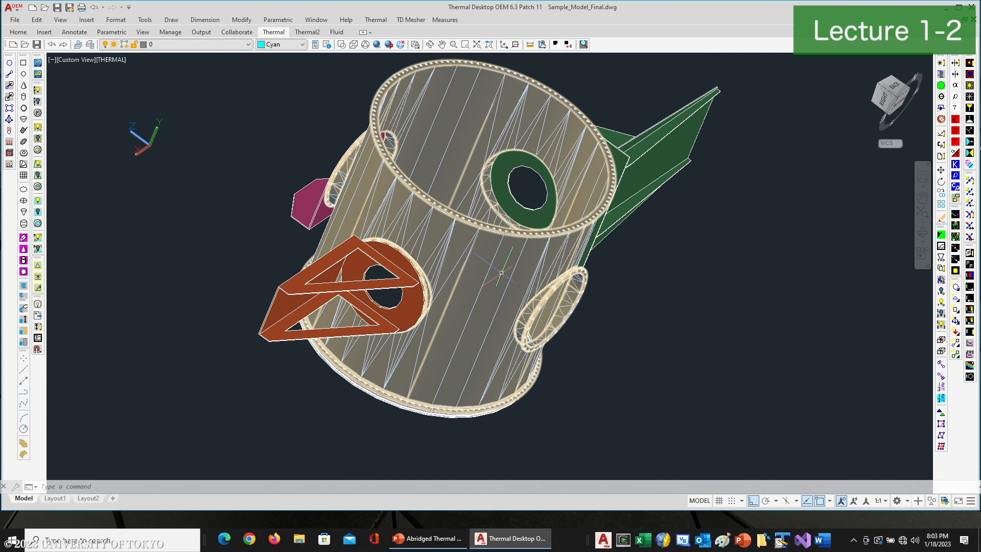
pyautogui.press('Return')
pyautogui.click(499, 272)
pyautogui.press('Return')
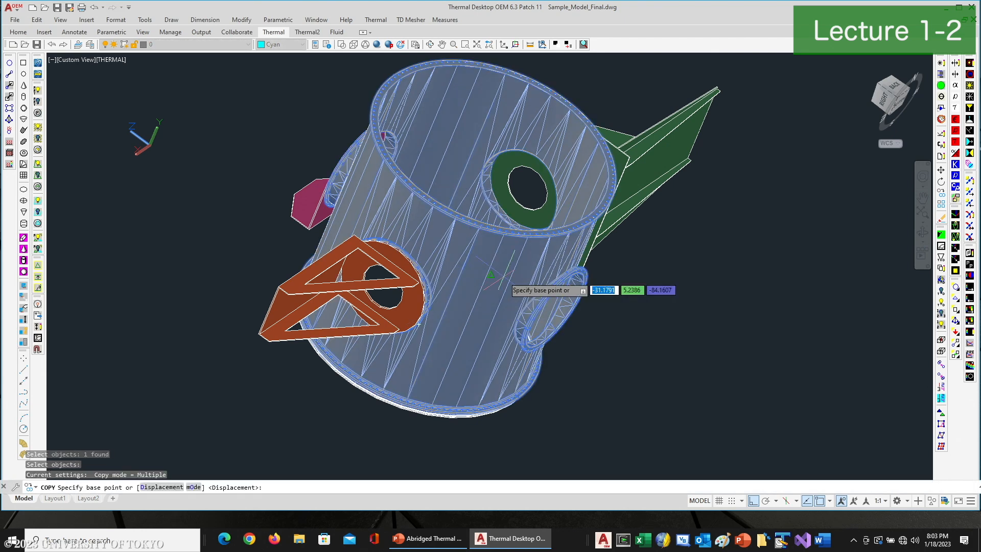
pyautogui.write('0,0,0')
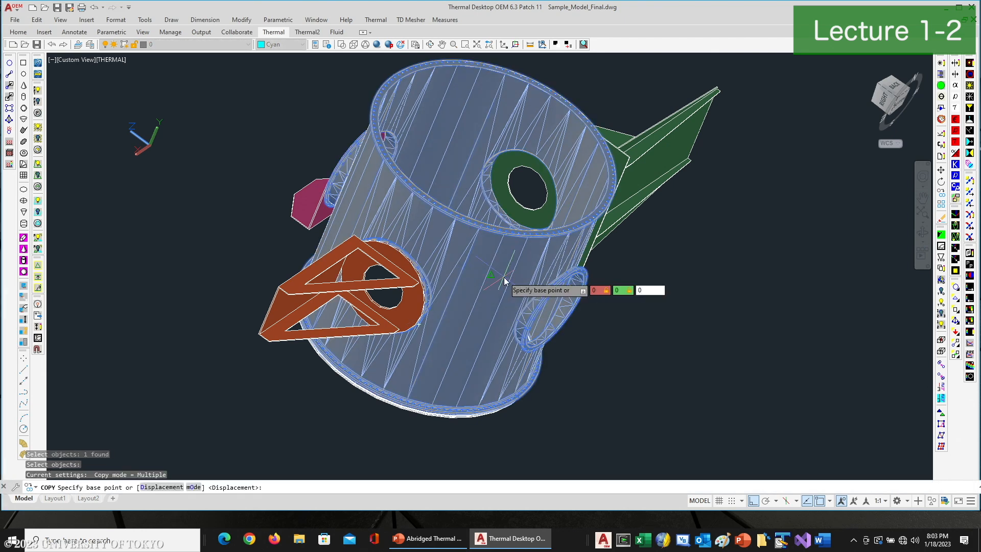
pyautogui.press('Return')
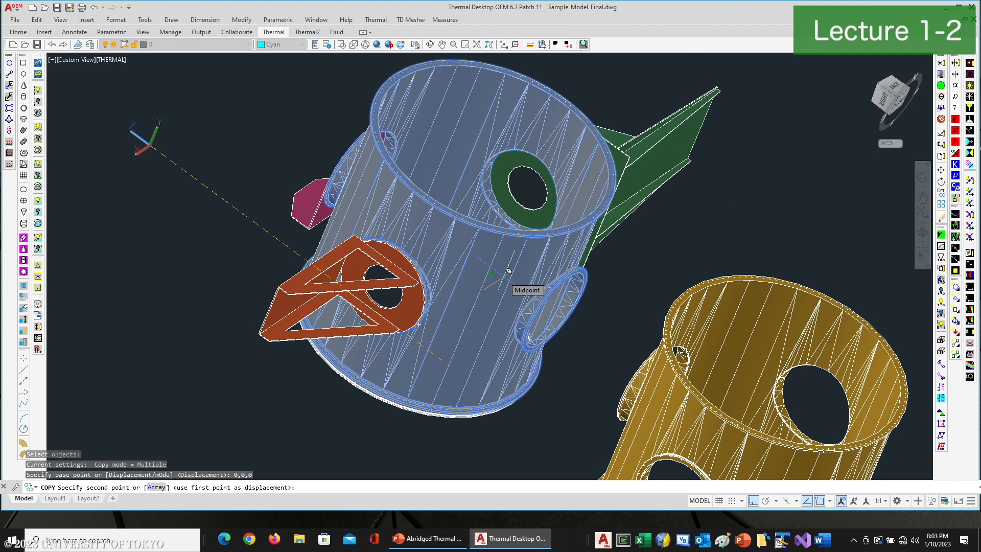
pyautogui.write('0,0')
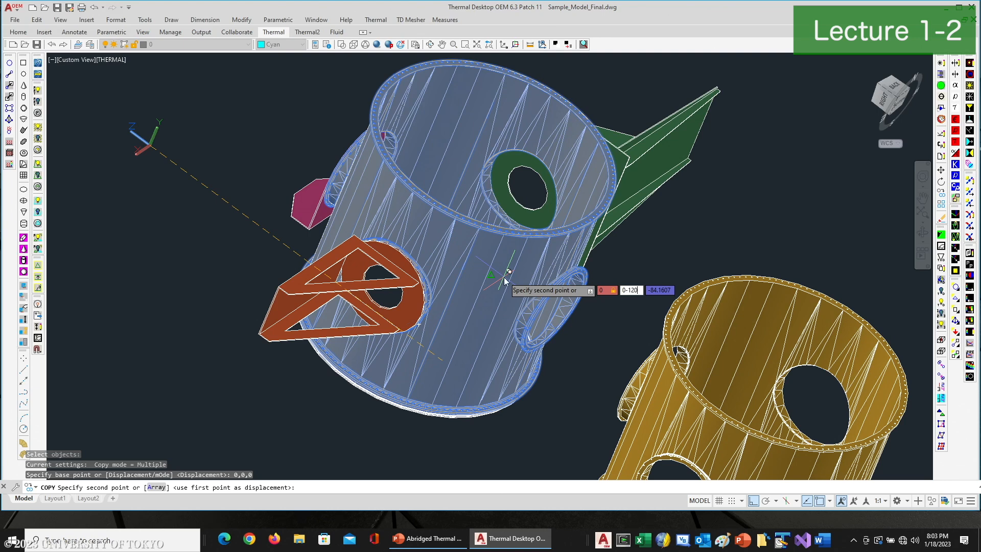
pyautogui.press('Escape')
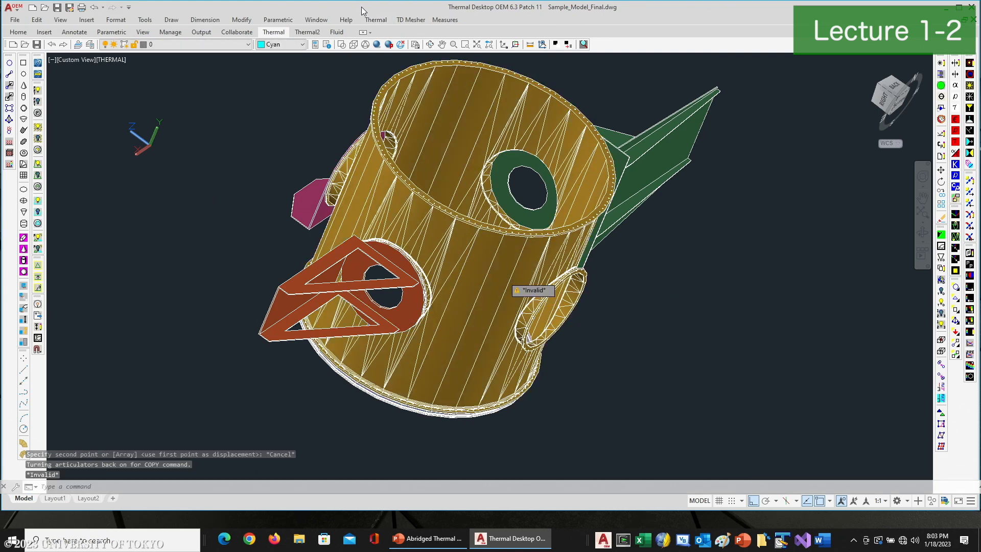
# Open the Thermal Desktop preferences and apply them
pyautogui.click(375, 19)
pyautogui.click(391, 159)
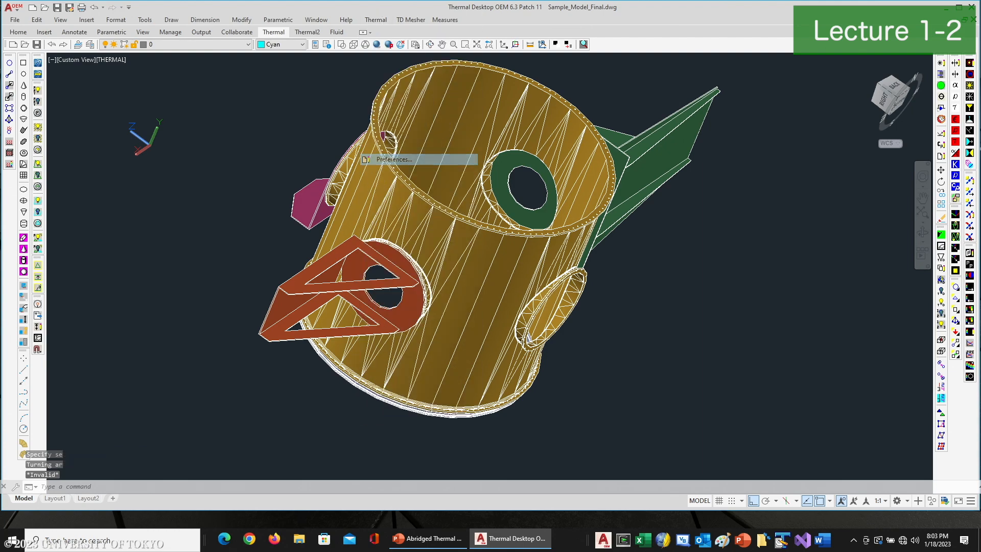
pyautogui.press('Return')
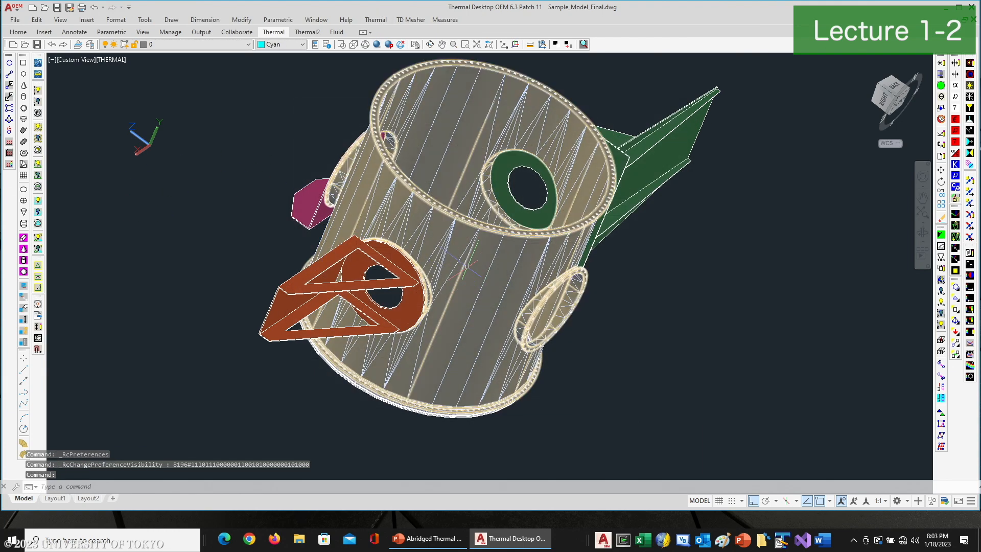
# Copy the ESPA cylinder from base point 0,0,0 to second point 0,0,-200, then exit the Copy command
pyautogui.write('co')
pyautogui.press('Return')
pyautogui.click(455, 261)
pyautogui.press('Return')
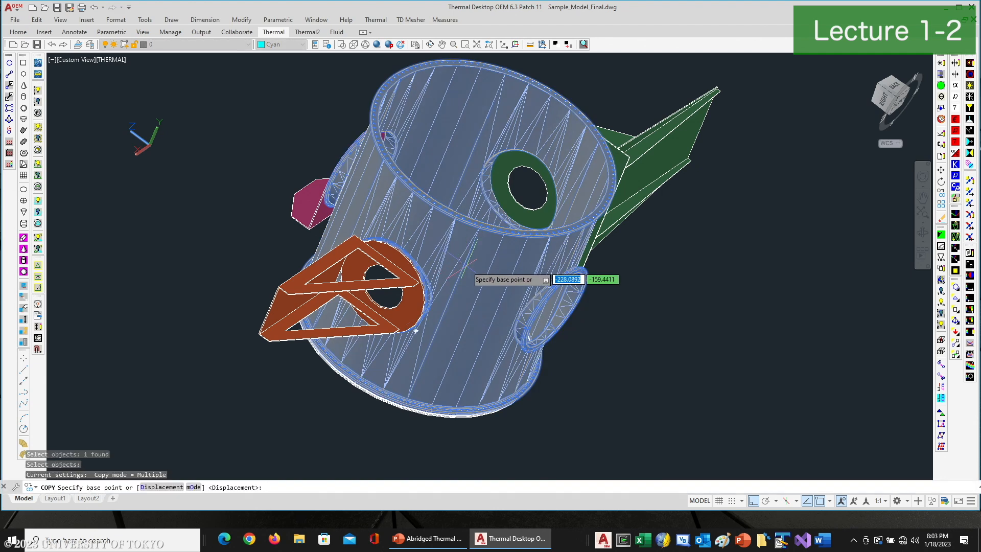
pyautogui.write('0,0,0')
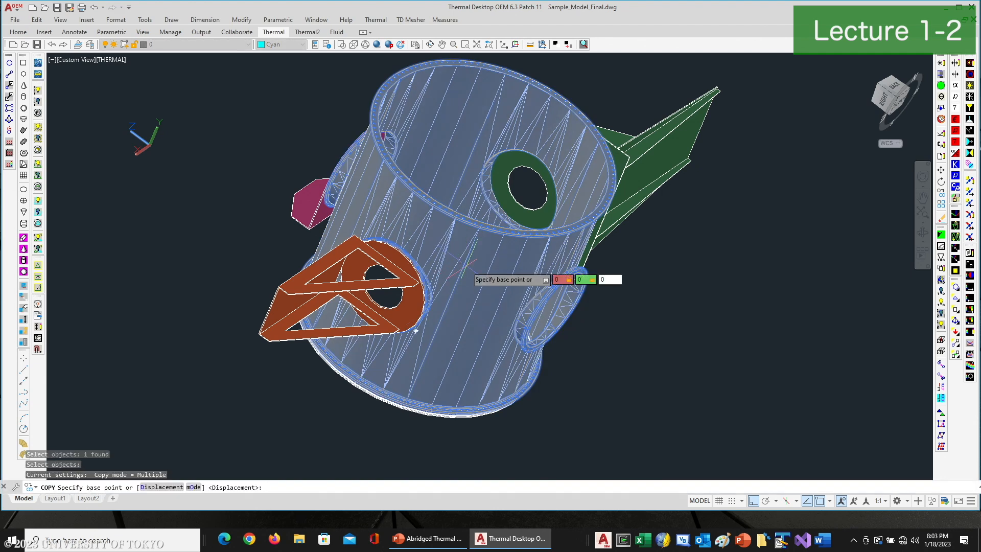
pyautogui.press('Return')
pyautogui.write('0,0,')
pyautogui.write('-200')
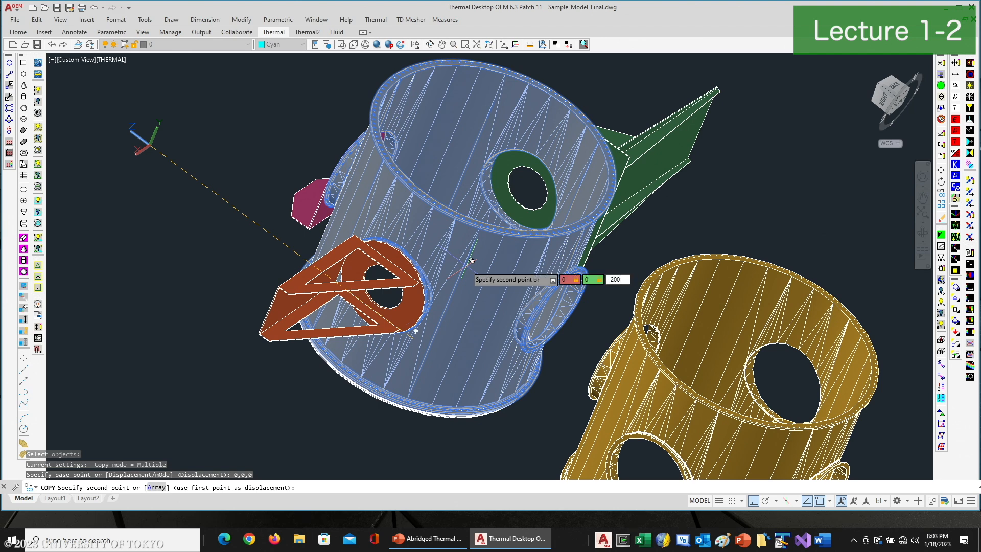
pyautogui.press('Return')
pyautogui.scroll(-3, 654, 302)
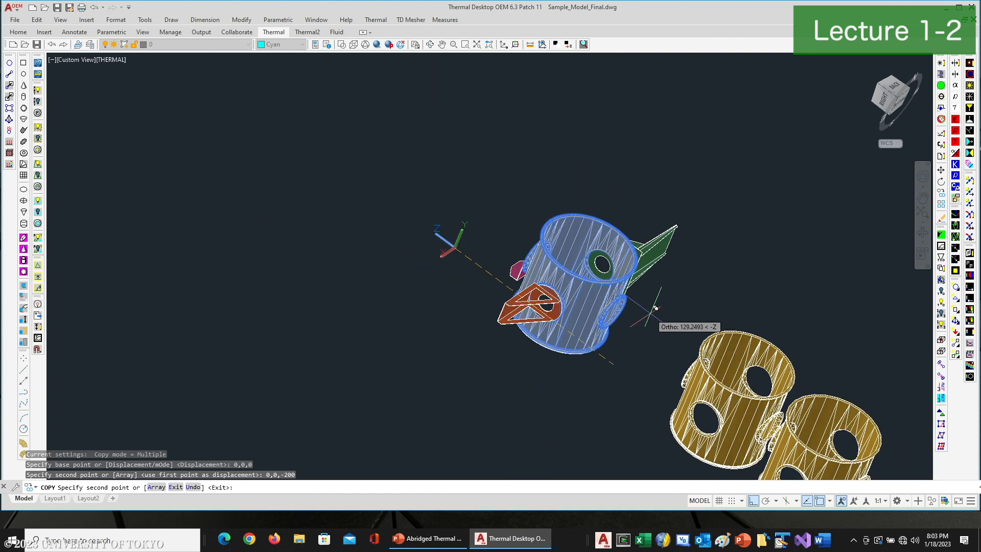
pyautogui.scroll(-5, 655, 311)
pyautogui.moveTo(677, 312); pyautogui.dragTo(542, 215, button='middle')
pyautogui.press('Escape')
# List the properties of the copied ESPA cylinder
pyautogui.scroll(5, 589, 260)
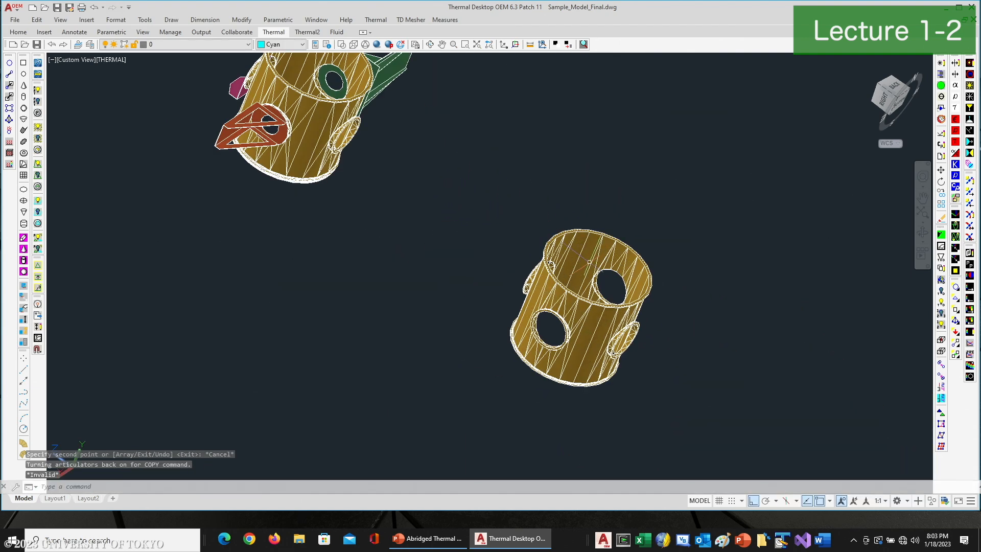
pyautogui.click(578, 295)
pyautogui.write('list')
pyautogui.press('Return')
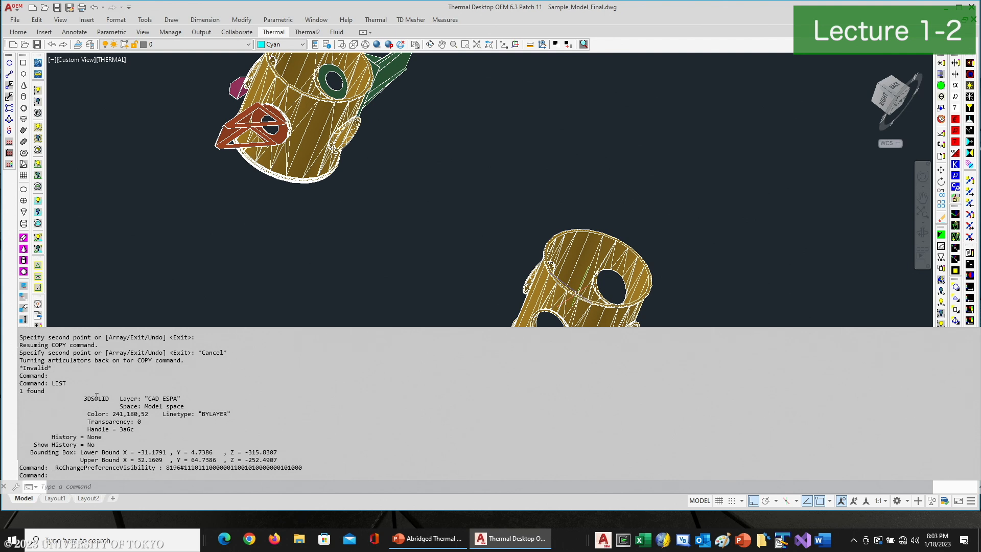
pyautogui.press('Escape')
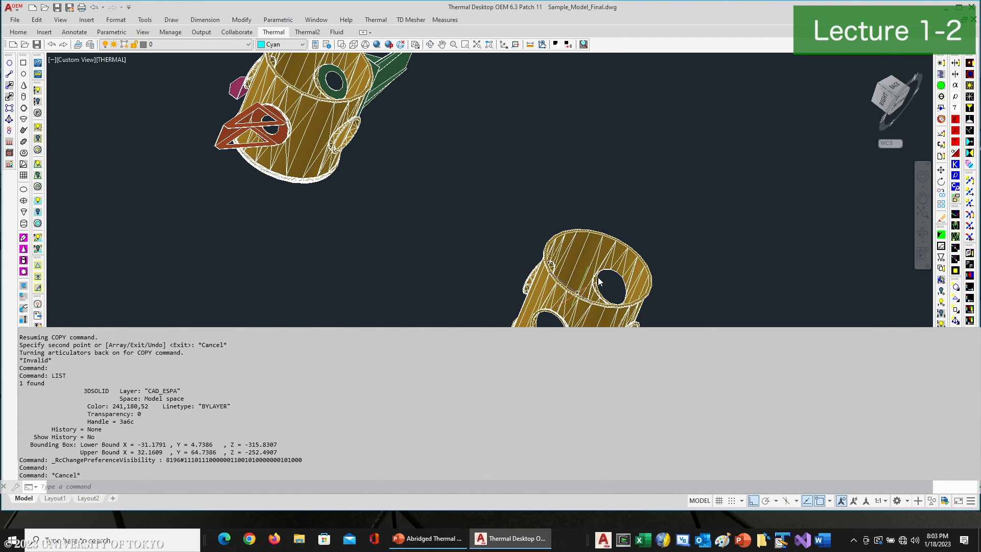
pyautogui.scroll(5, 564, 290)
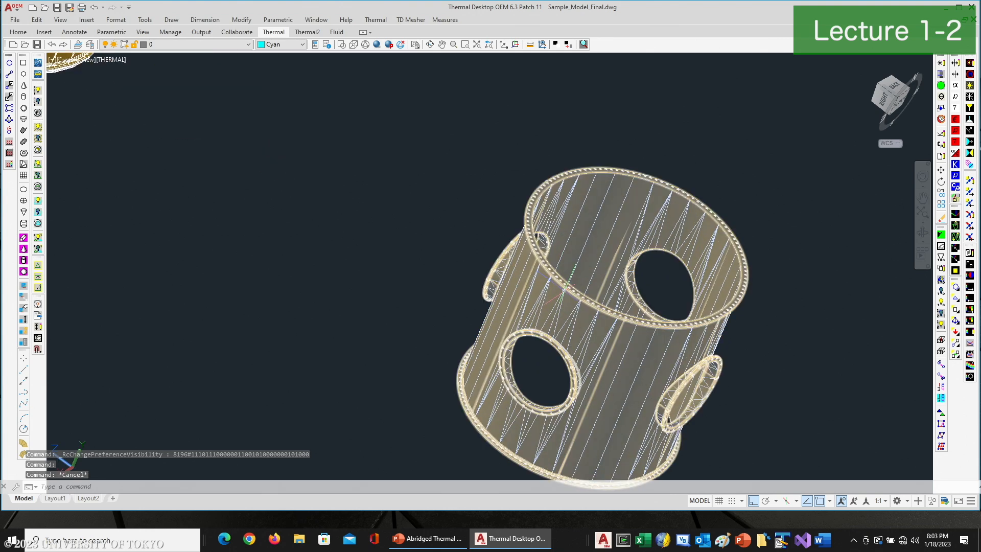
pyautogui.press('Escape')
pyautogui.press('Escape')
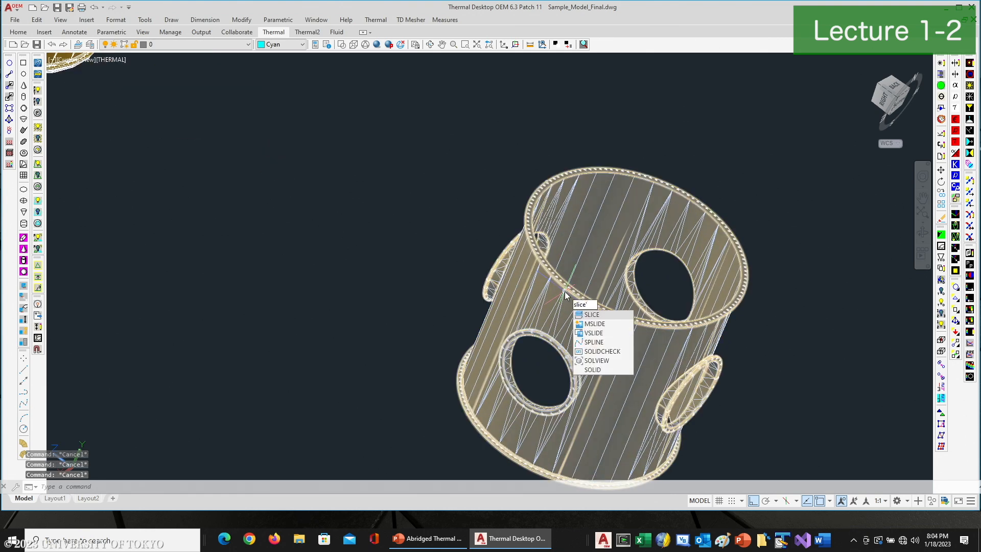
# Slice the copied ESPA cylinder along the YZ plane through its centre, keeping both sides, and delete one half
pyautogui.press('Return')
pyautogui.click(590, 302)
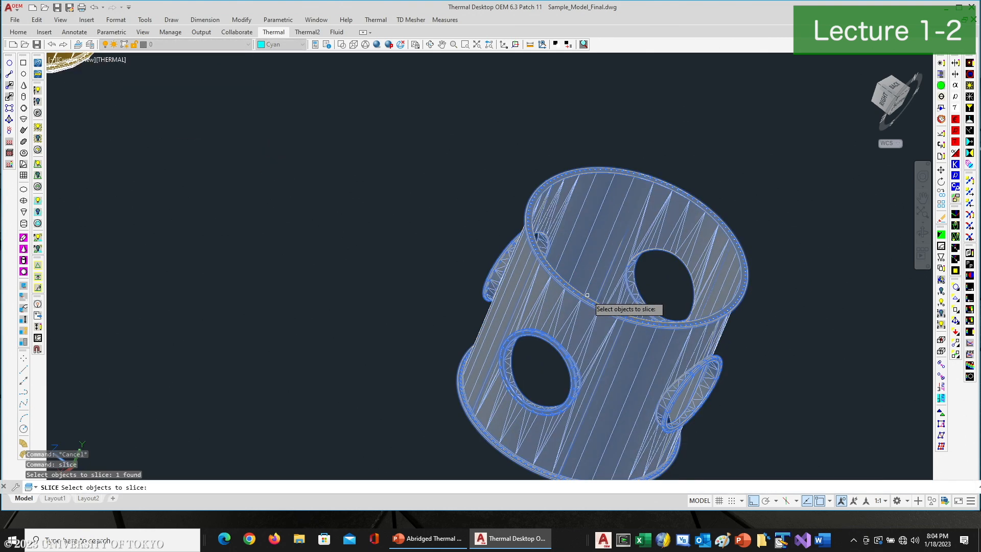
pyautogui.press('Return')
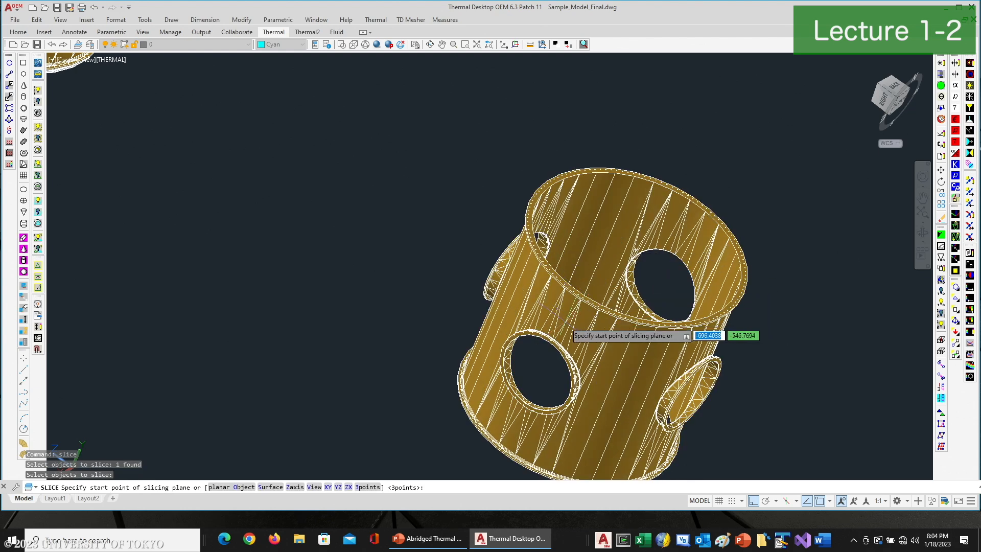
pyautogui.write('yz')
pyautogui.press('Return')
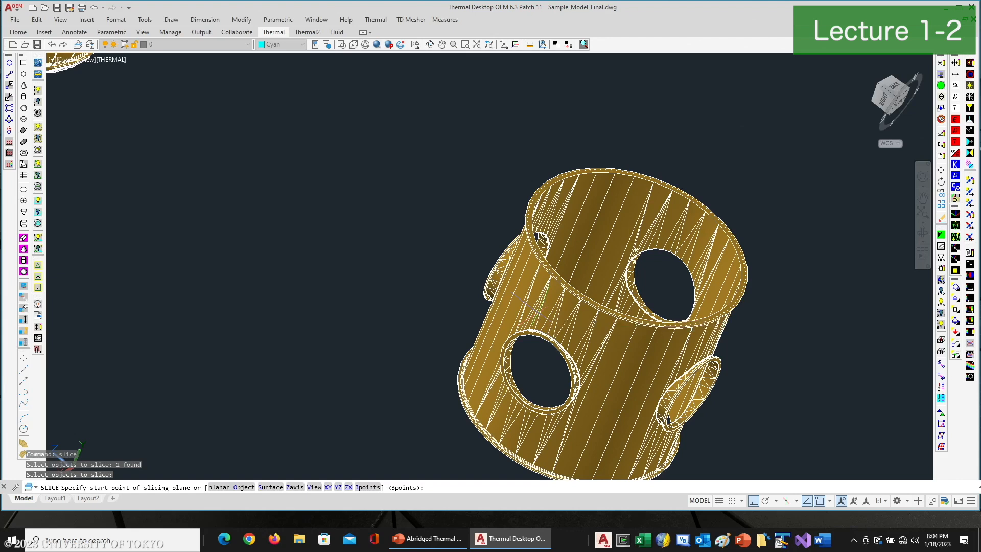
pyautogui.write('cen')
pyautogui.press('Return')
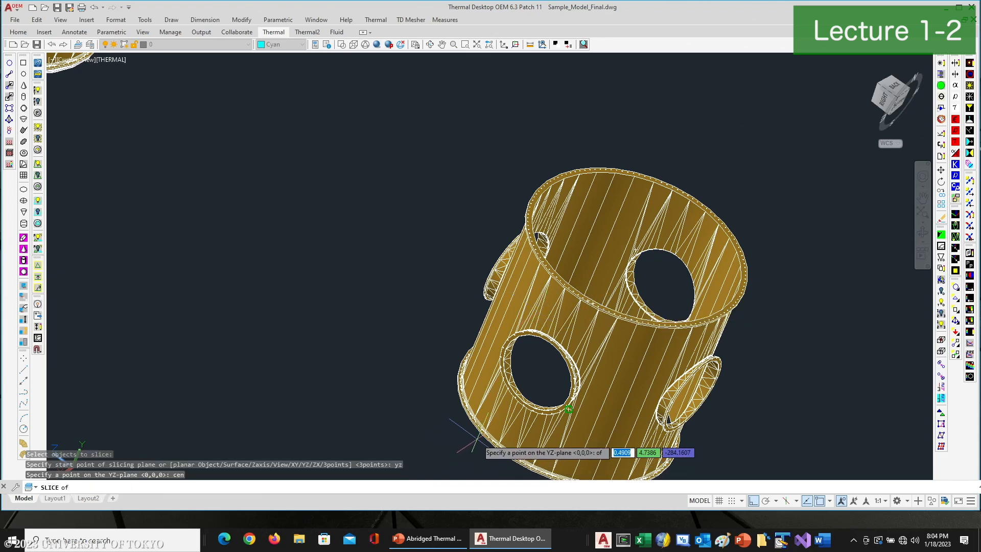
pyautogui.click(568, 409)
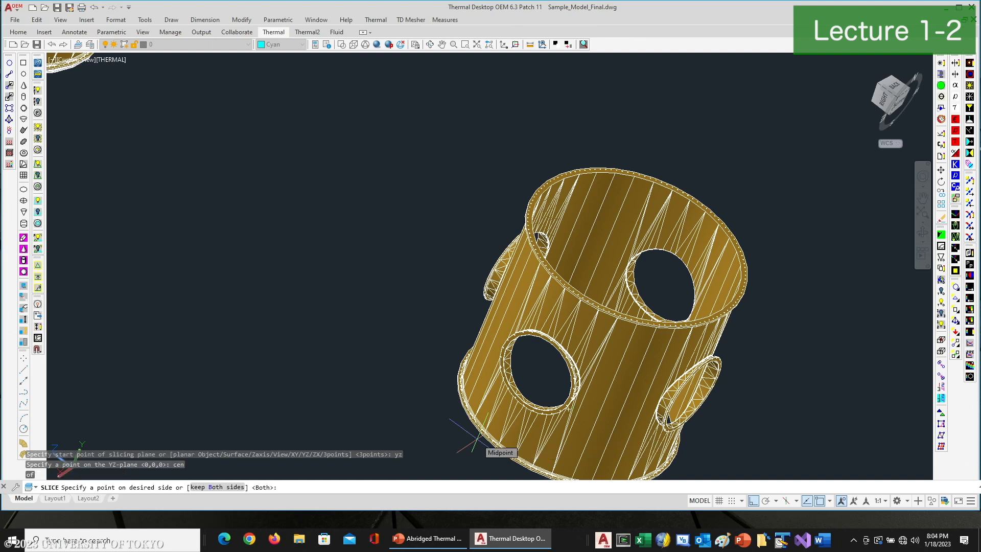
pyautogui.press('Return')
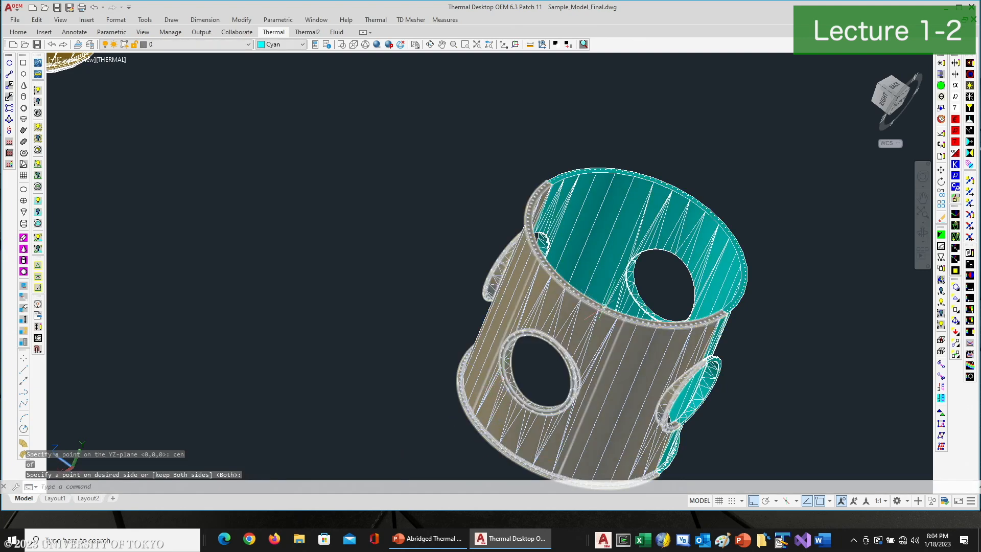
pyautogui.click(534, 284)
pyautogui.press('Delete')
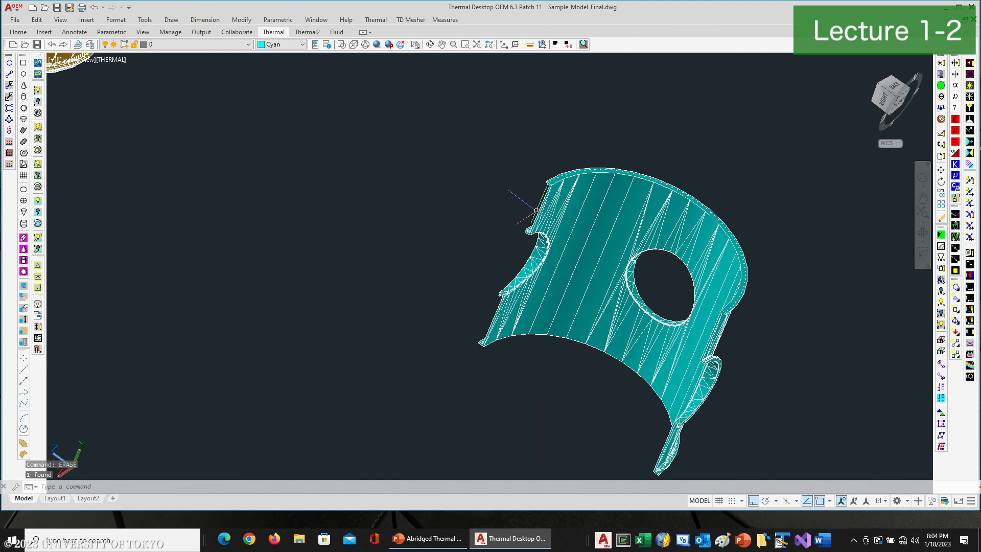
# Measure the perpendicular distance from the half ring's edge point to its adjacent face
pyautogui.scroll(6, 539, 214)
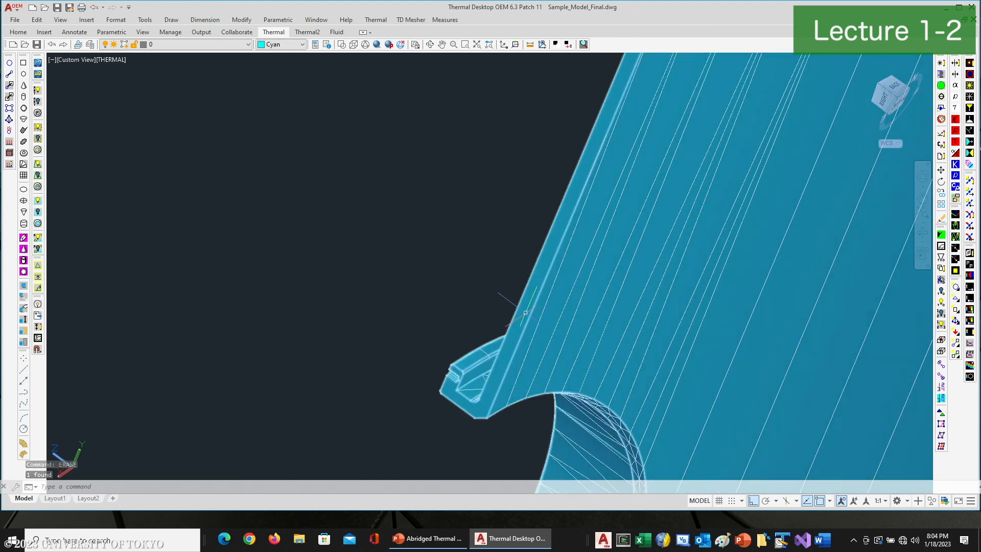
pyautogui.write('dist')
pyautogui.press('Return')
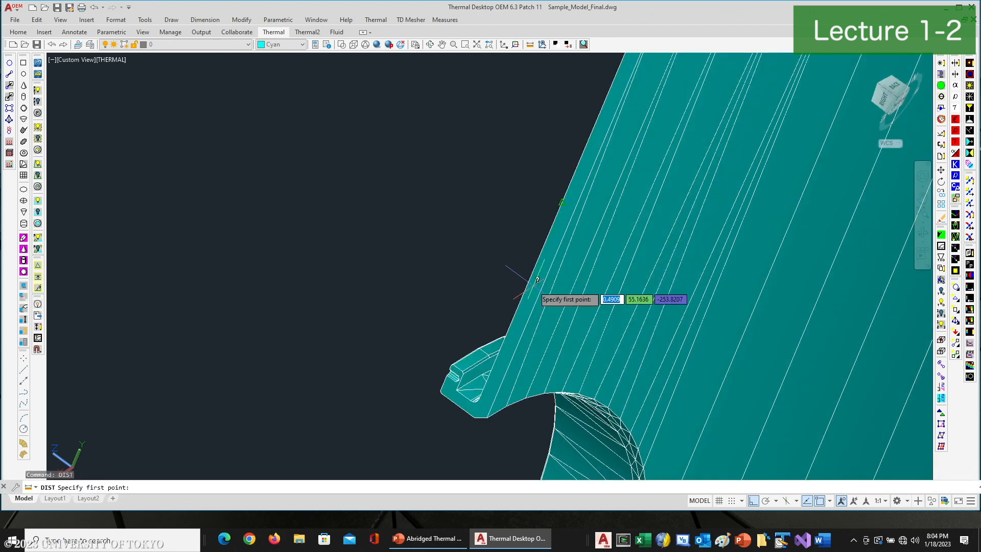
pyautogui.click(552, 210)
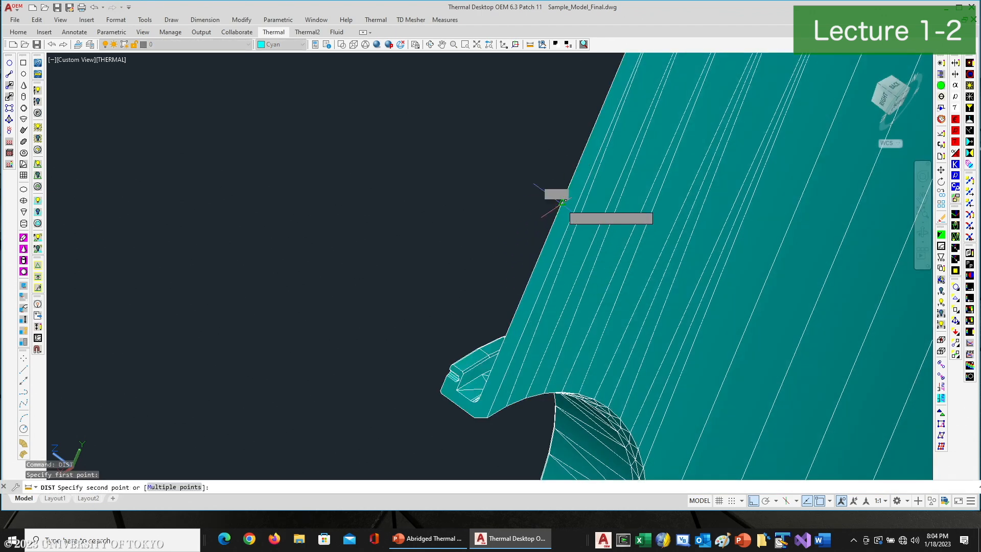
pyautogui.write('per')
pyautogui.press('Return')
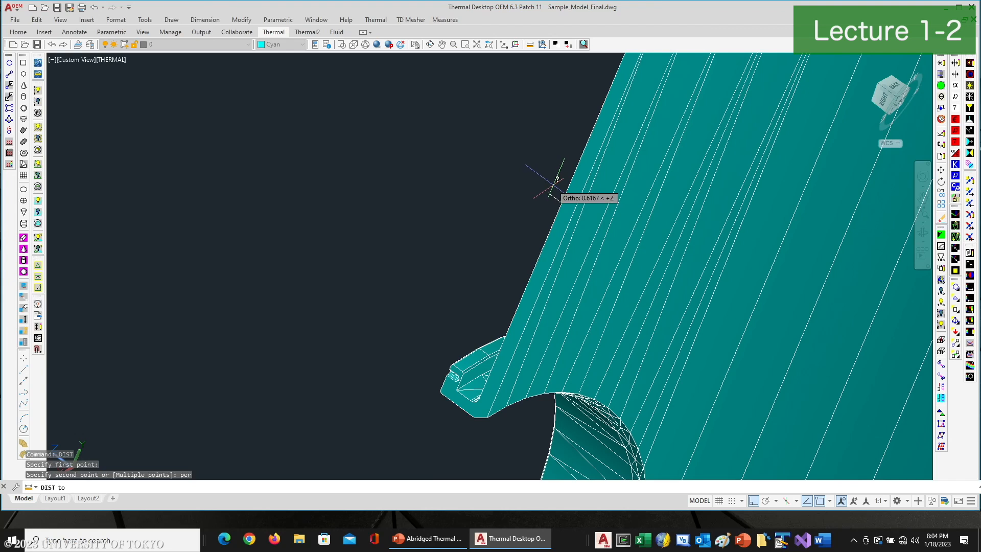
pyautogui.click(573, 211)
pyautogui.scroll(-2, 574, 211)
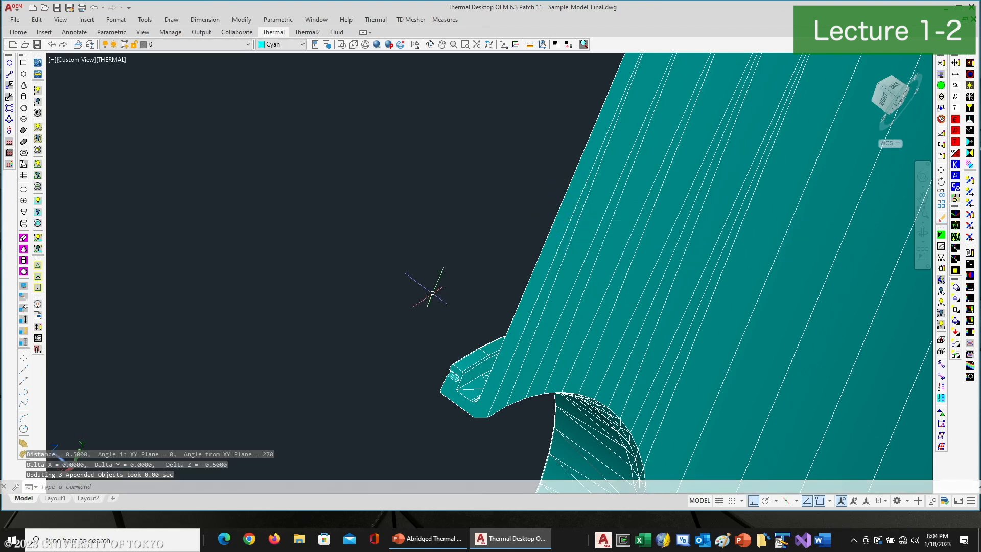
# Create a Thermal Desktop cylinder from the half ring's bottom and top centres with a radius point on its edge, spanning 0 to 360 degrees
pyautogui.scroll(-2, 411, 329)
pyautogui.moveTo(495, 327); pyautogui.dragTo(450, 221, button='middle')
pyautogui.scroll(-2, 496, 290)
pyautogui.scroll(-2, 488, 286)
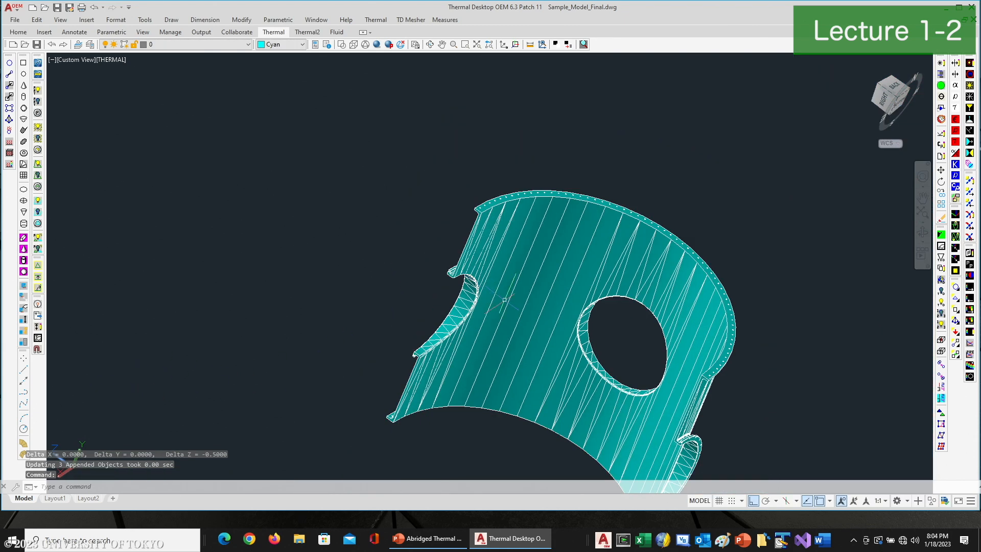
pyautogui.moveTo(657, 357); pyautogui.dragTo(664, 302, button='middle')
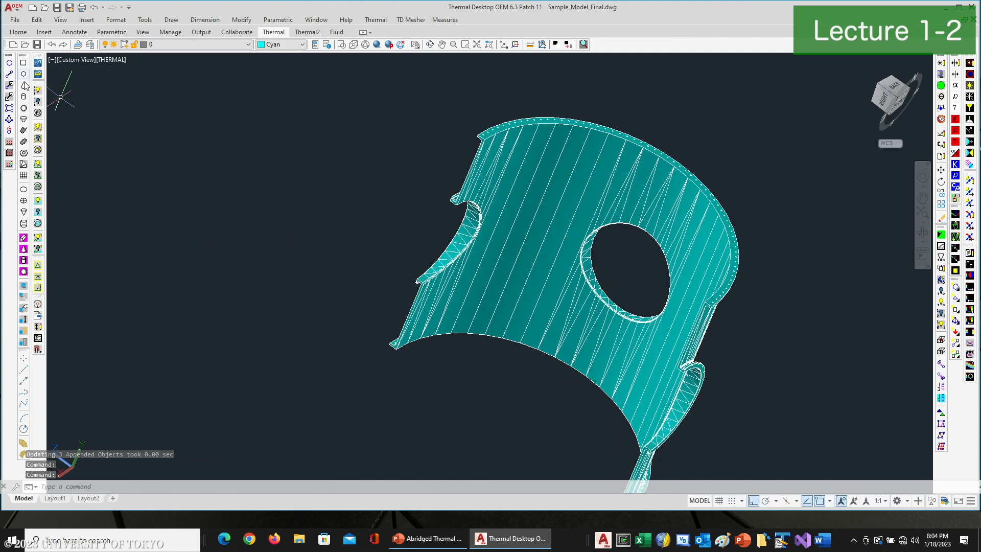
pyautogui.click(23, 97)
pyautogui.write('cen')
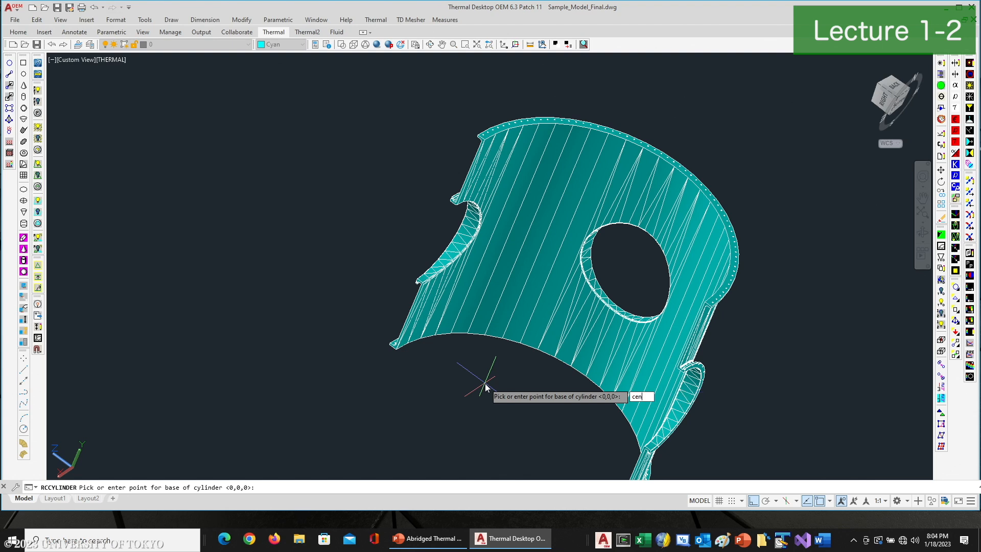
pyautogui.press('Return')
pyautogui.click(535, 353)
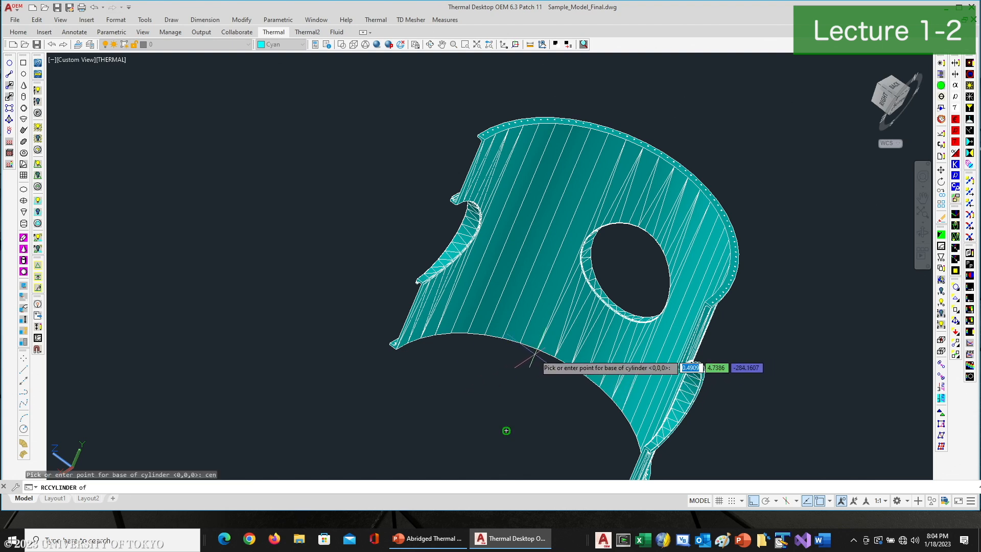
pyautogui.write('cen')
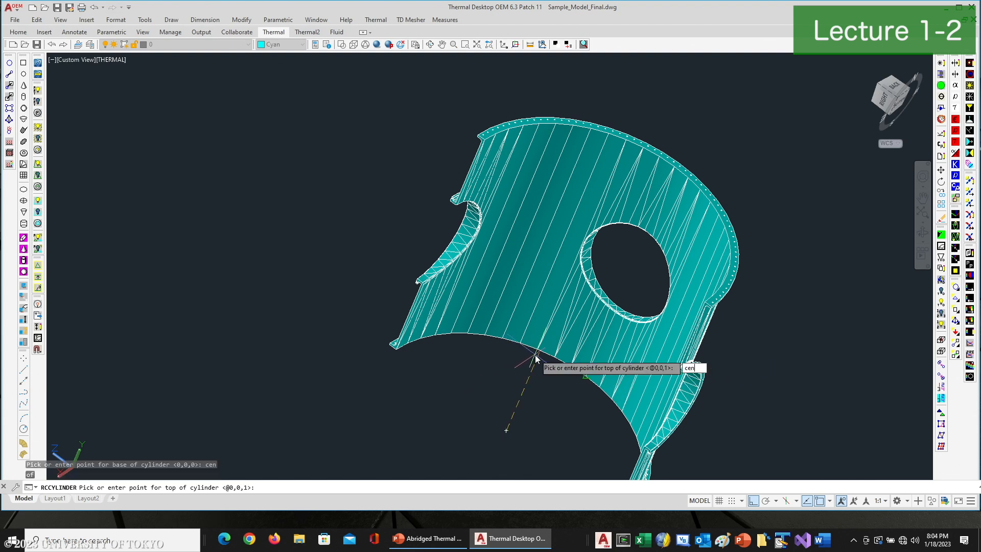
pyautogui.press('Return')
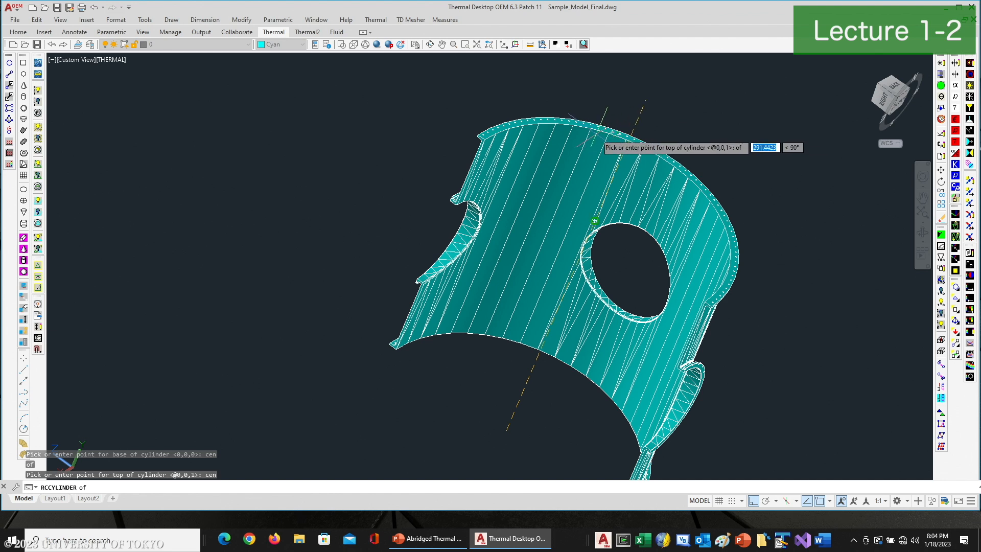
pyautogui.click(594, 221)
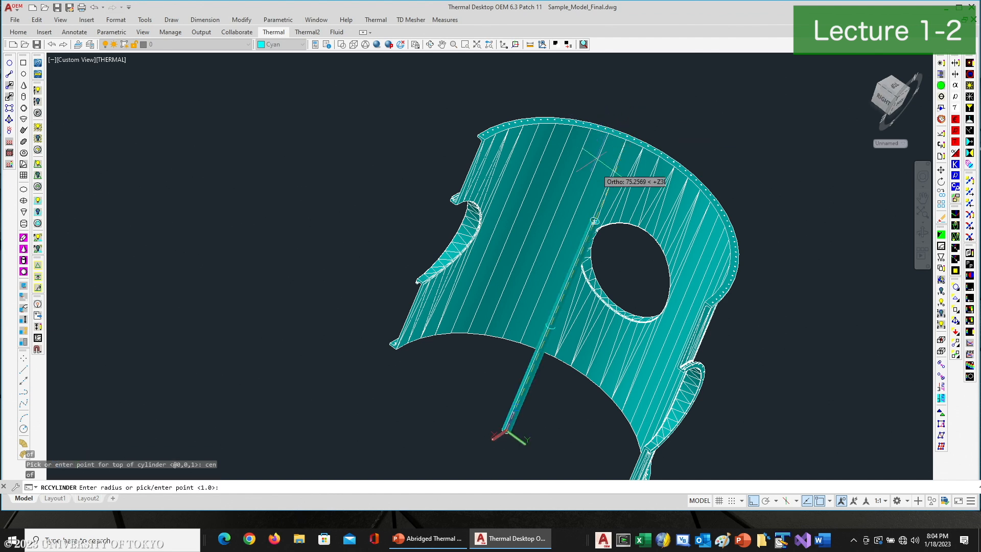
pyautogui.moveTo(596, 213); pyautogui.dragTo(566, 93, button='middle')
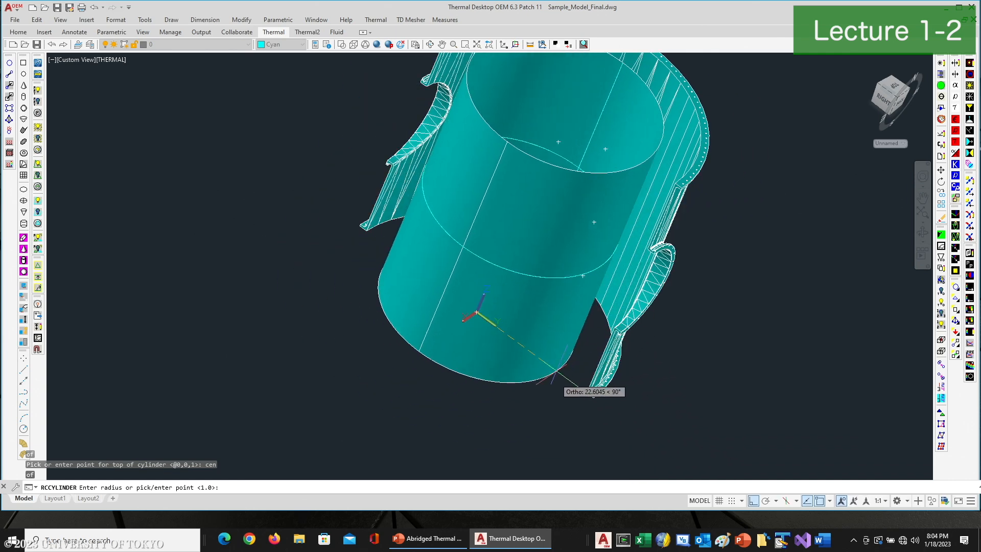
pyautogui.scroll(5, 562, 399)
pyautogui.scroll(3, 622, 389)
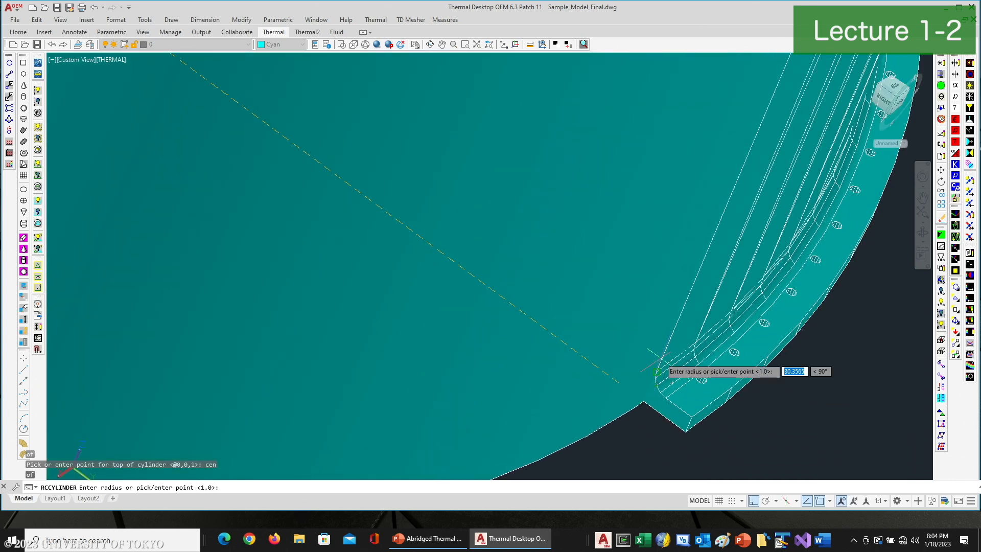
pyautogui.click(656, 372)
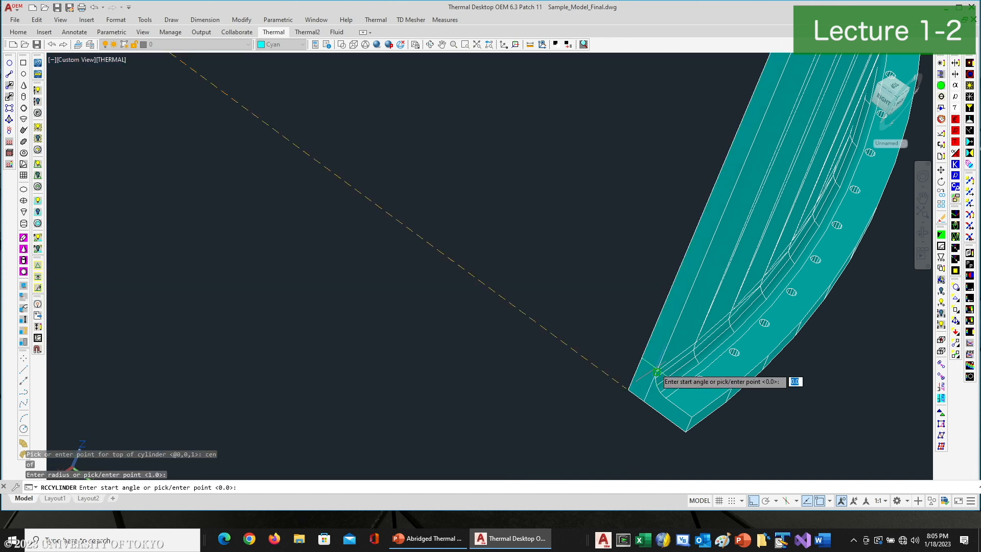
pyautogui.press('Return')
pyautogui.press('Return')
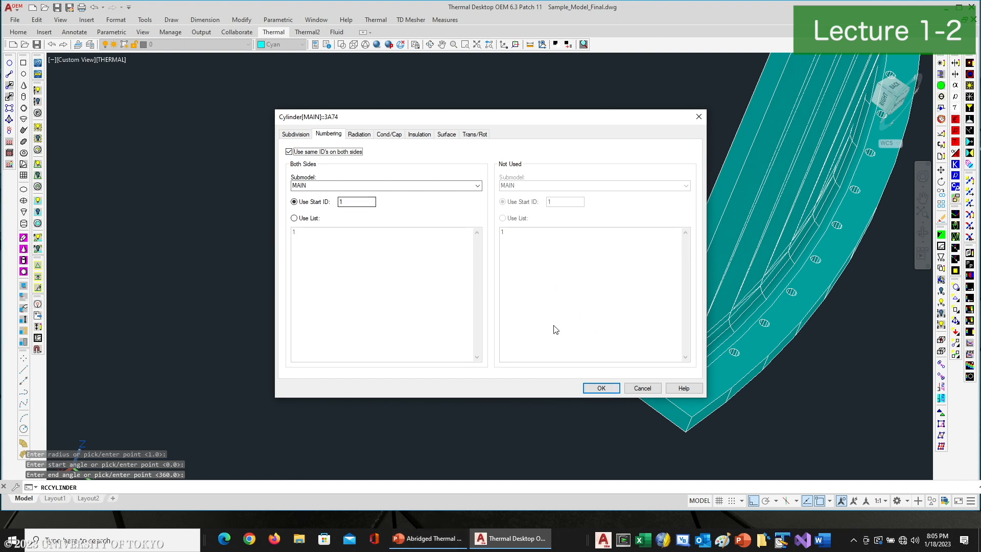
pyautogui.click(602, 389)
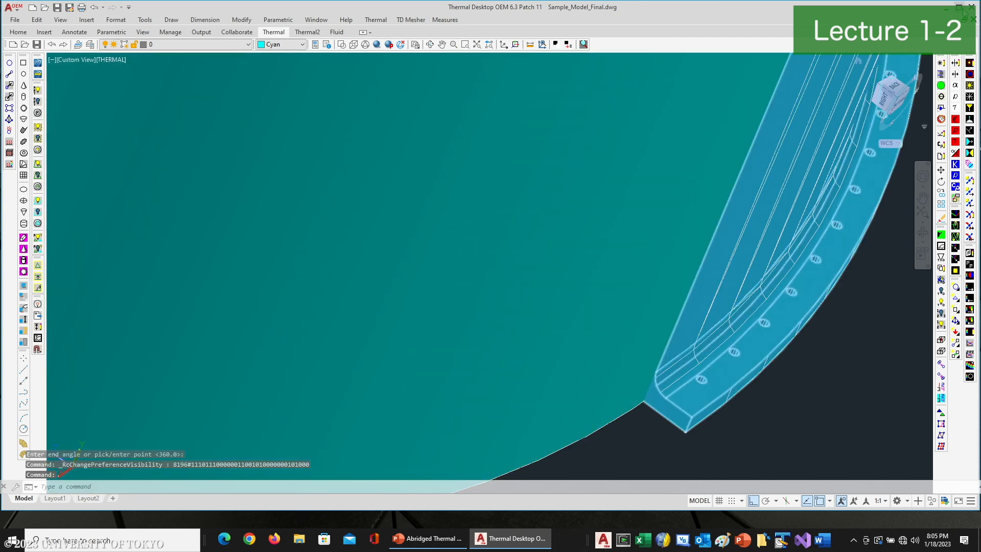
# Arrange the drawing window and the PowerPoint presentation side by side, showing the ESPA Main Structure slide
pyautogui.click(959, 7)
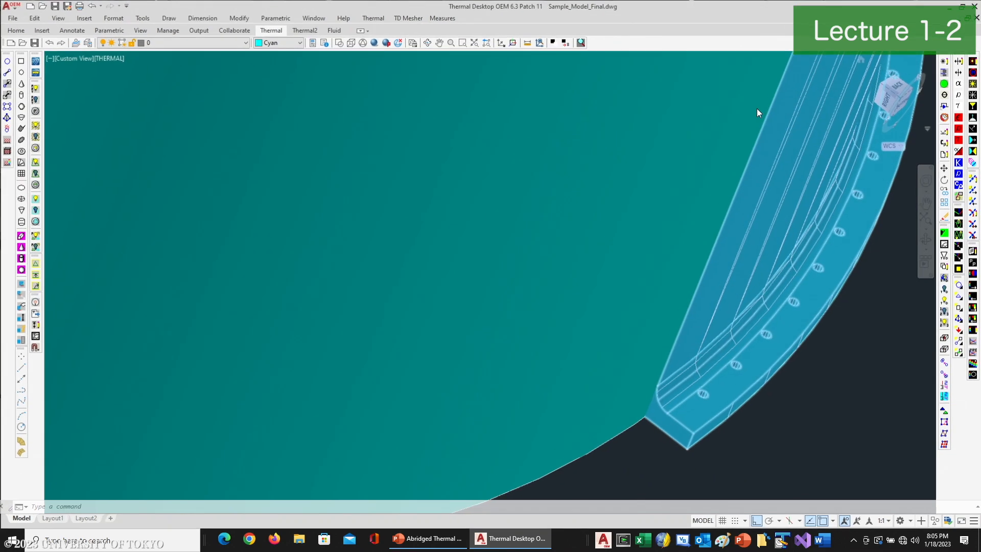
pyautogui.click(963, 6)
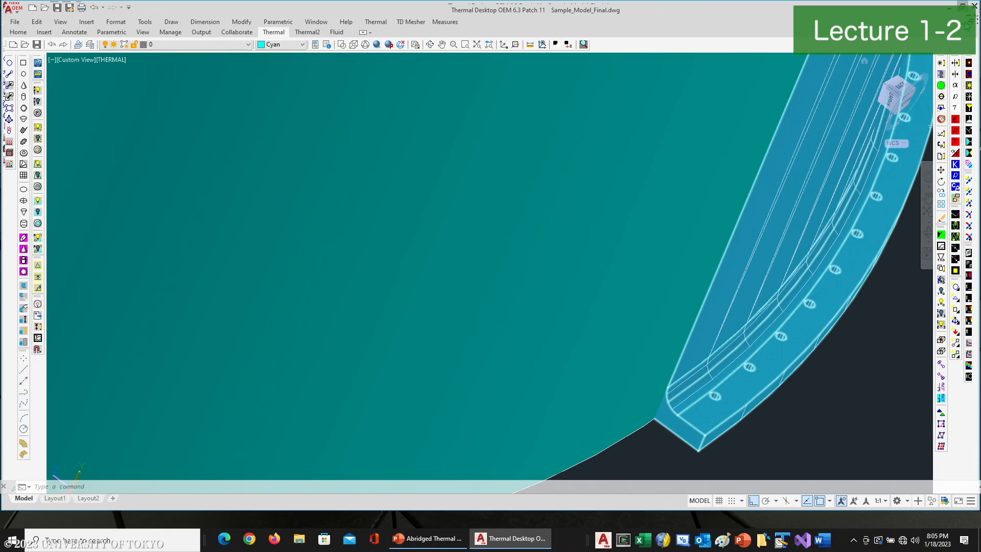
pyautogui.moveTo(976, 28); pyautogui.dragTo(491, 26)
pyautogui.click(622, 22)
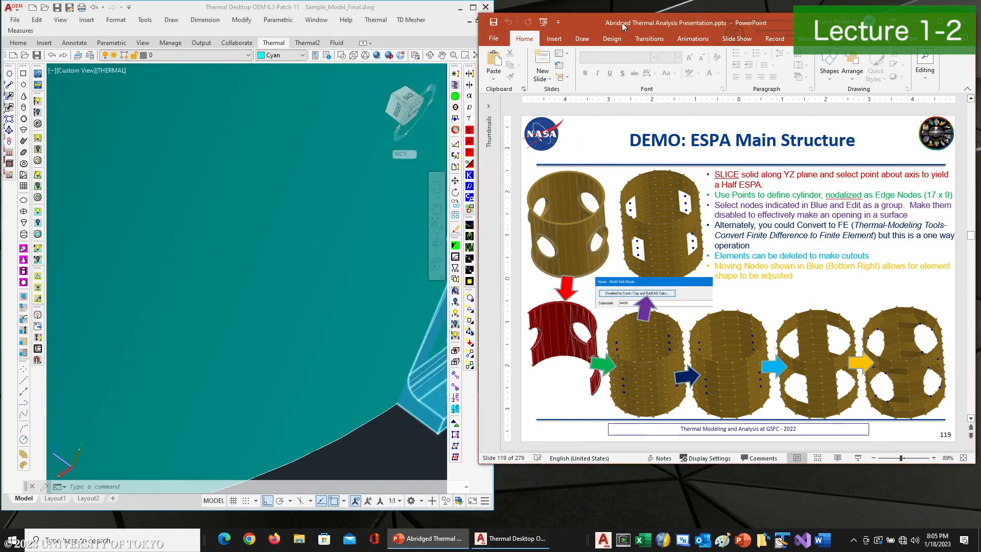
pyautogui.moveTo(610, 24); pyautogui.dragTo(626, 23)
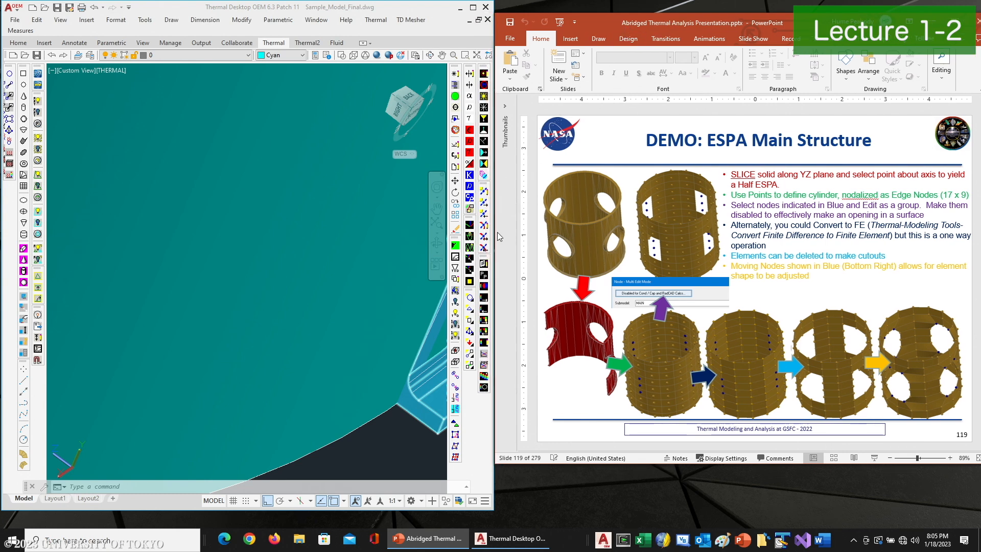
pyautogui.moveTo(492, 235); pyautogui.dragTo(551, 238)
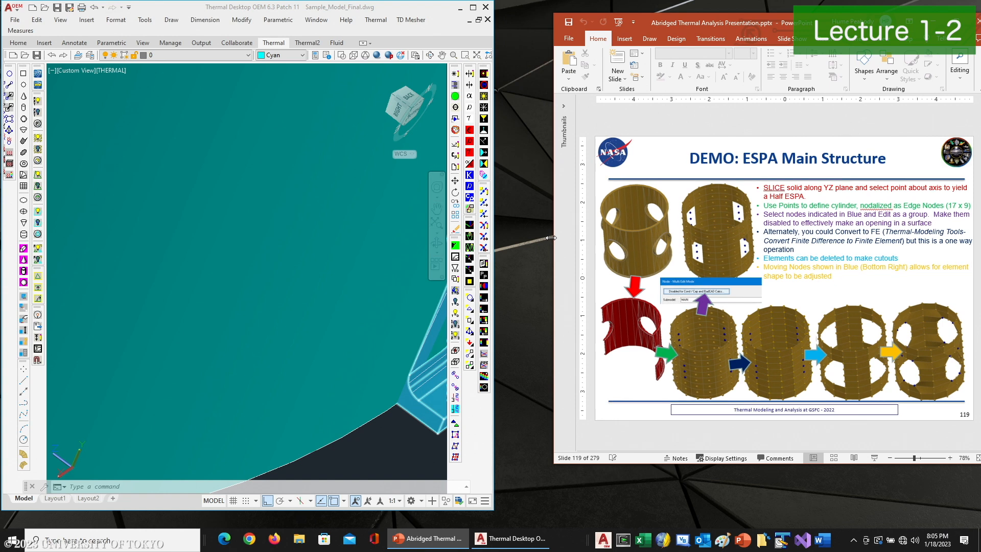
pyautogui.moveTo(495, 197); pyautogui.dragTo(548, 199)
pyautogui.scroll(-5, 385, 357)
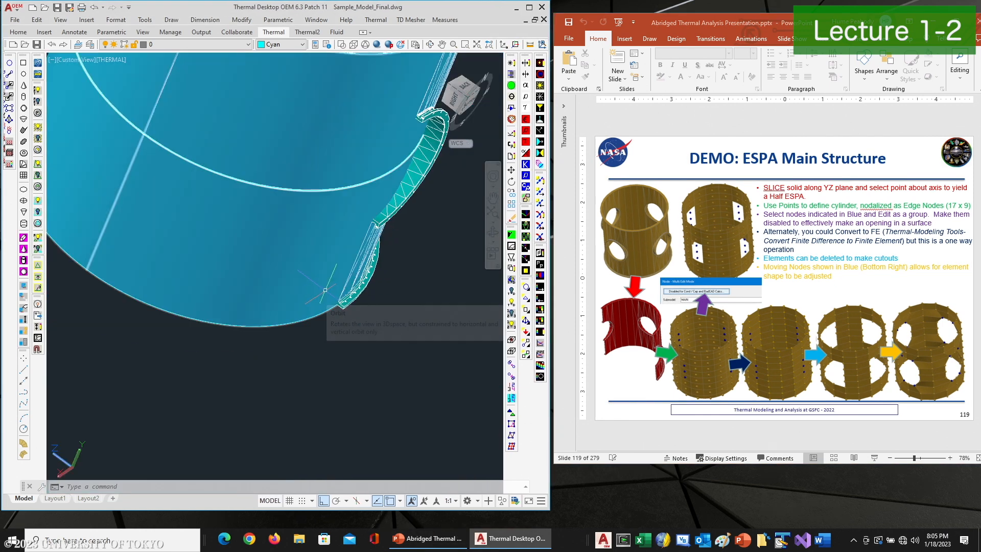
# Set the cylinder's nodalization to edge nodes with 17 equal angular nodes
pyautogui.press('Escape')
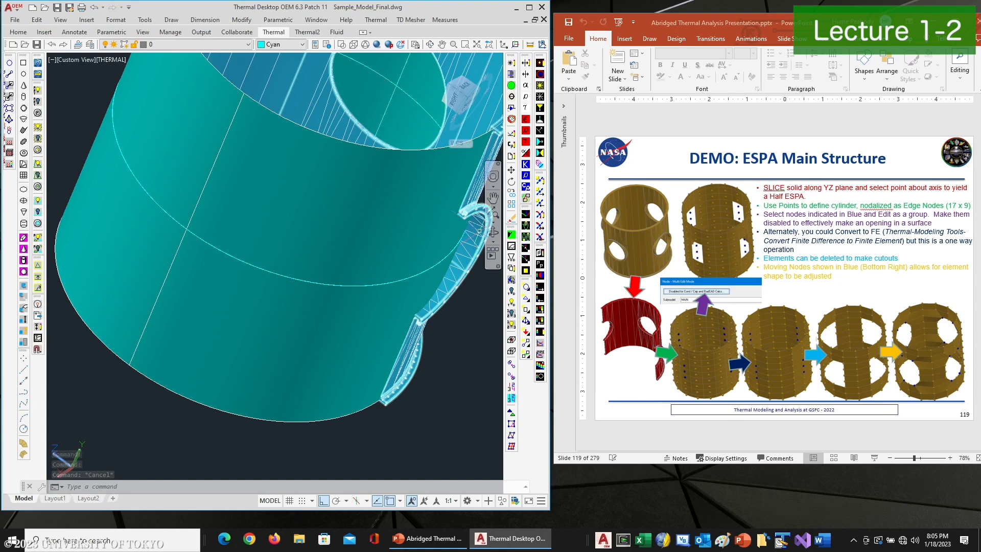
pyautogui.click(396, 226)
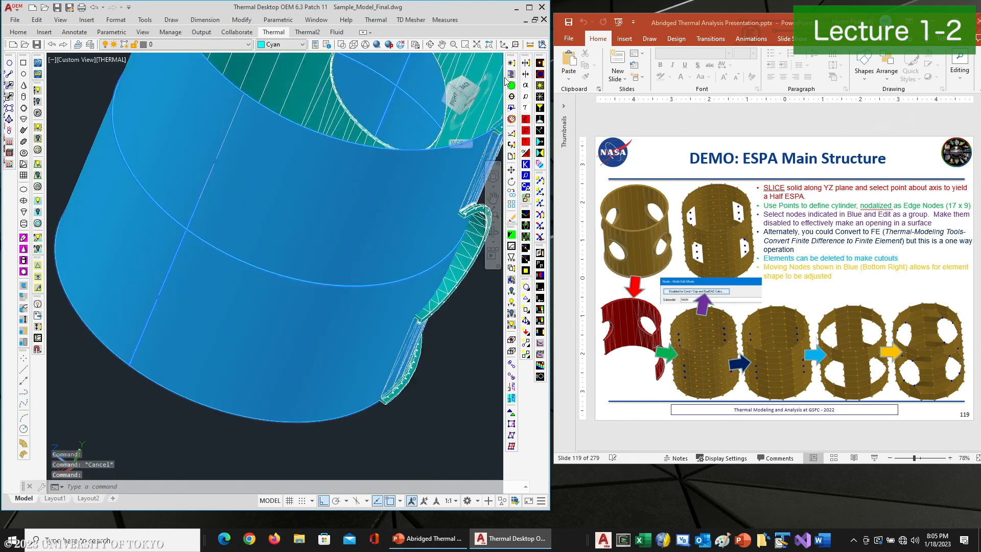
pyautogui.click(512, 63)
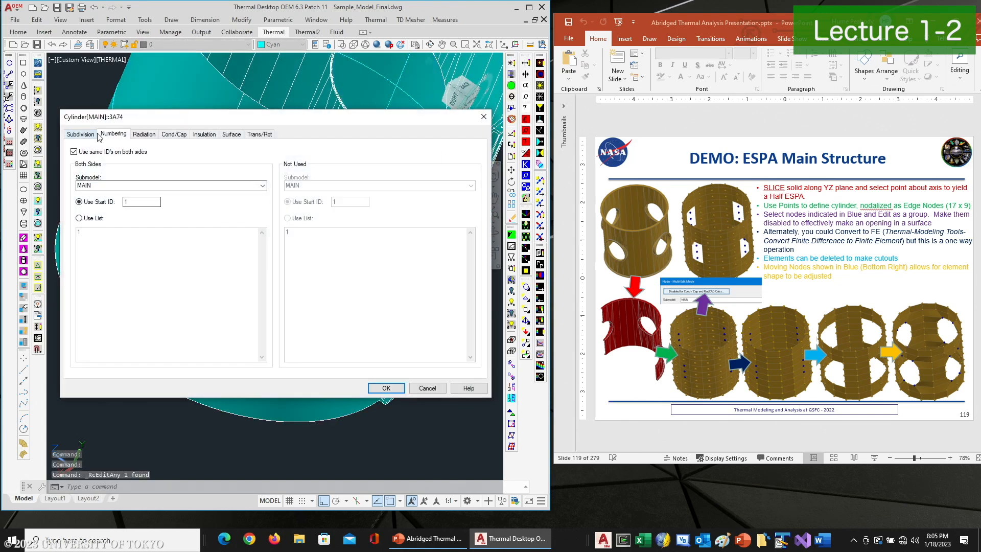
pyautogui.click(90, 136)
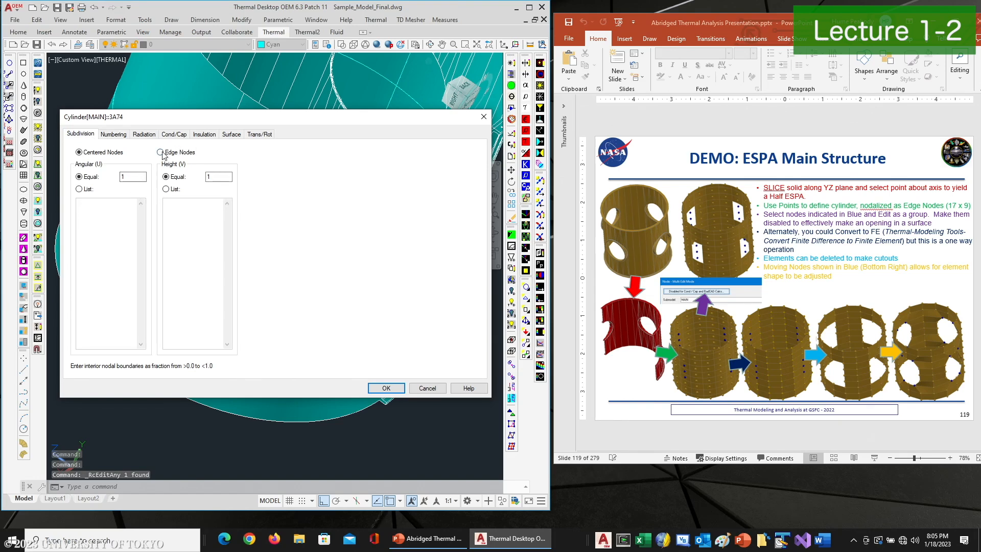
pyautogui.doubleClick(133, 177)
pyautogui.write('17')
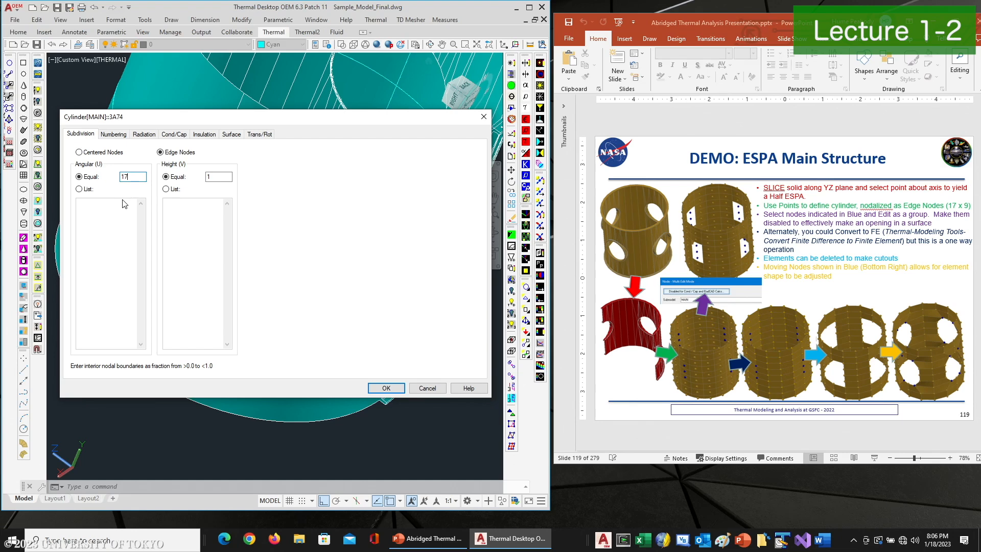
pyautogui.press('Tab')
pyautogui.click(391, 391)
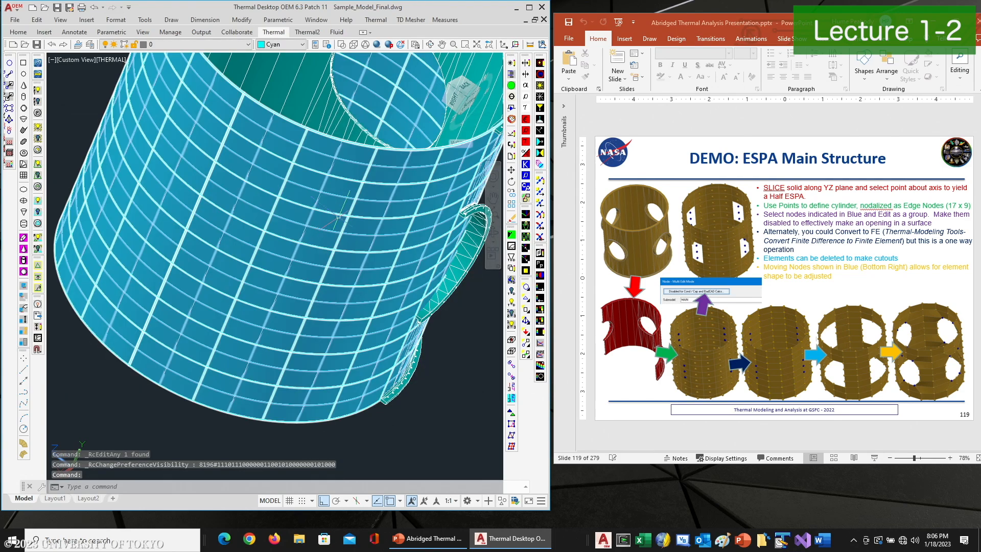
# Turn on the display of the cylinder's nodes
pyautogui.scroll(-3, 360, 222)
pyautogui.moveTo(360, 219); pyautogui.dragTo(325, 283, button='middle')
pyautogui.click(431, 45)
pyautogui.moveTo(390, 139); pyautogui.dragTo(319, 148)
pyautogui.rightClick(320, 148)
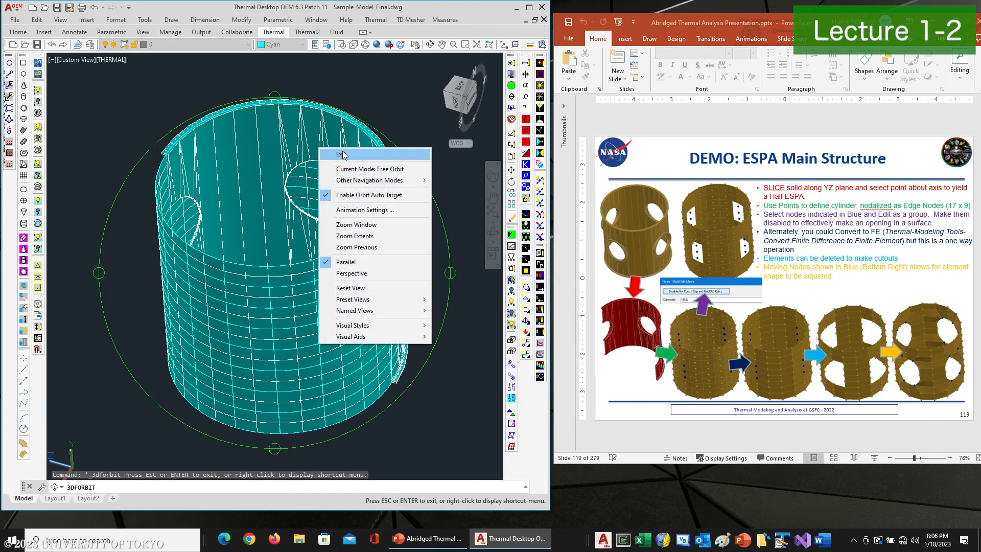
pyautogui.click(341, 155)
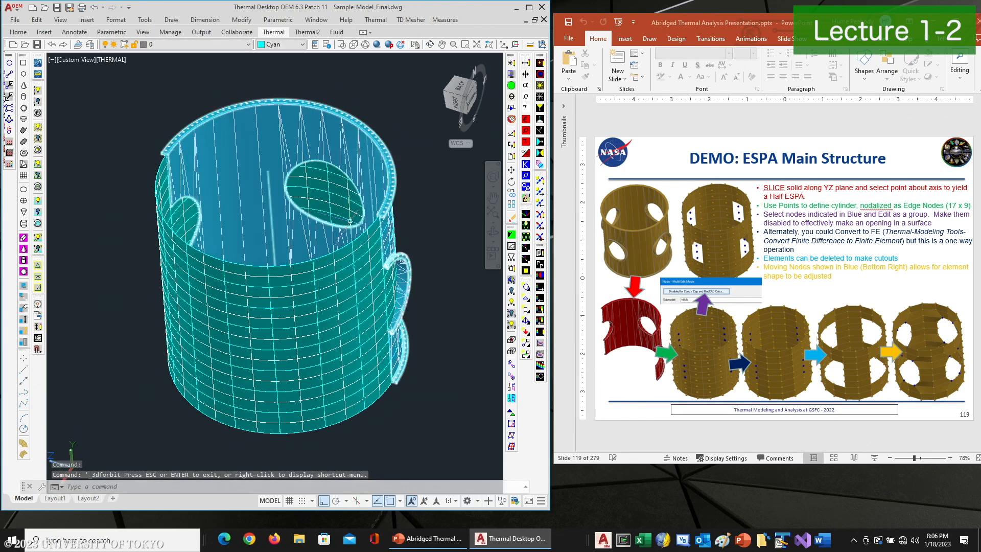
pyautogui.click(527, 289)
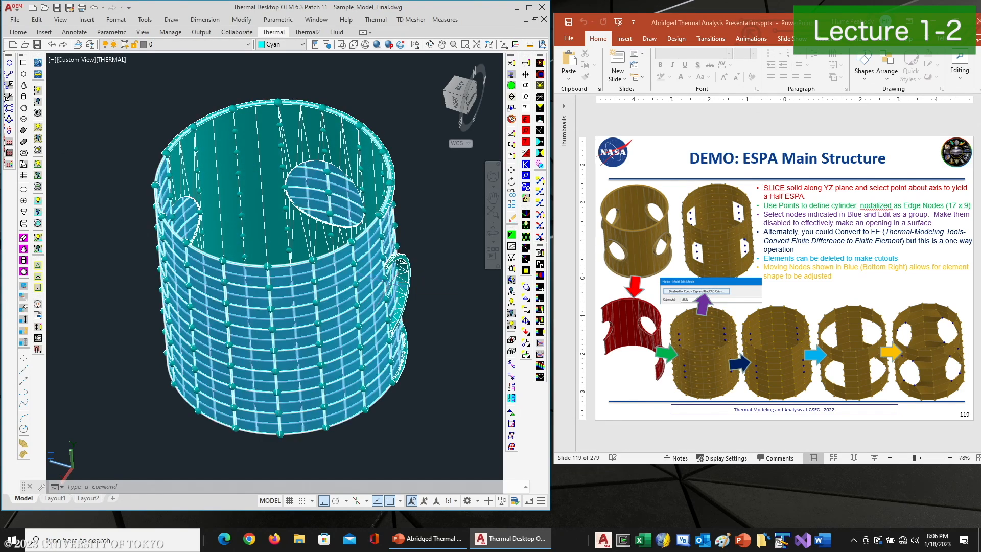
# Select nine nodes around the side openings and disable them by setting their enabled expression to 0
pyautogui.scroll(2, 389, 263)
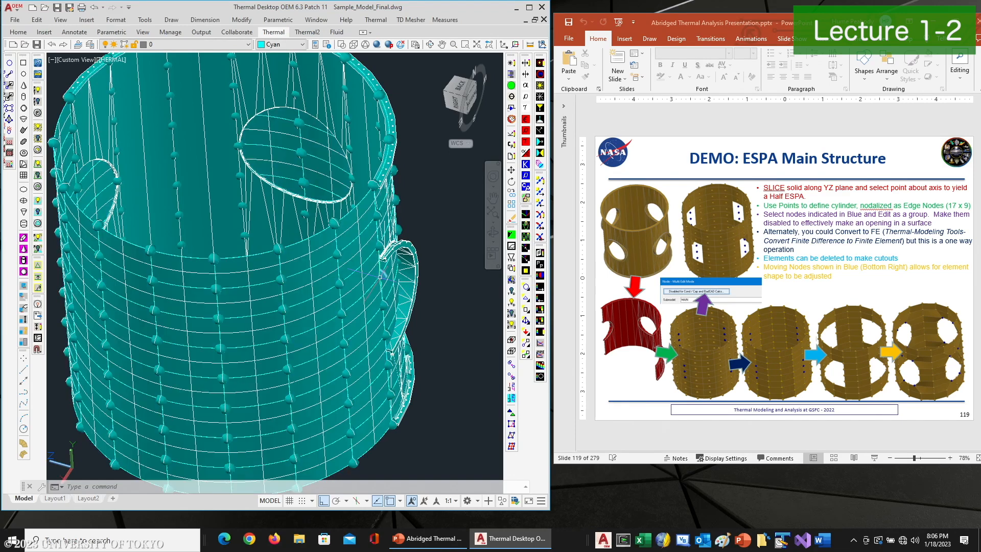
pyautogui.click(382, 275)
pyautogui.click(384, 304)
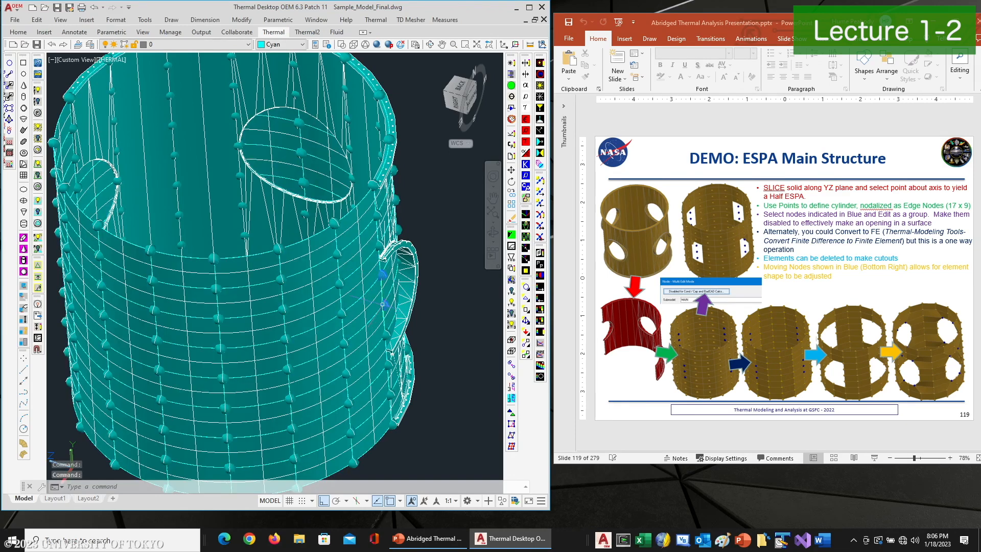
pyautogui.click(387, 334)
pyautogui.click(299, 124)
pyautogui.click(301, 152)
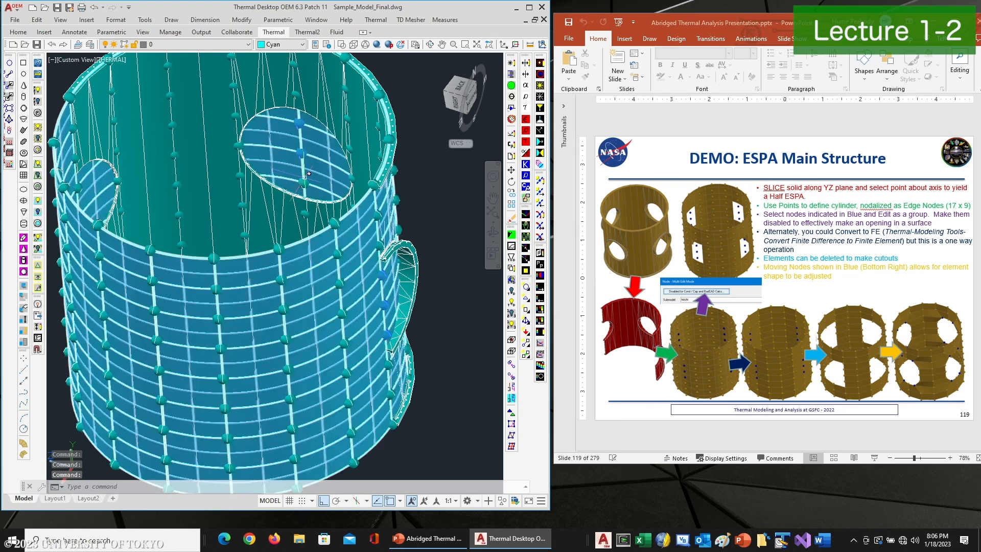
pyautogui.moveTo(232, 277); pyautogui.dragTo(281, 191, button='middle')
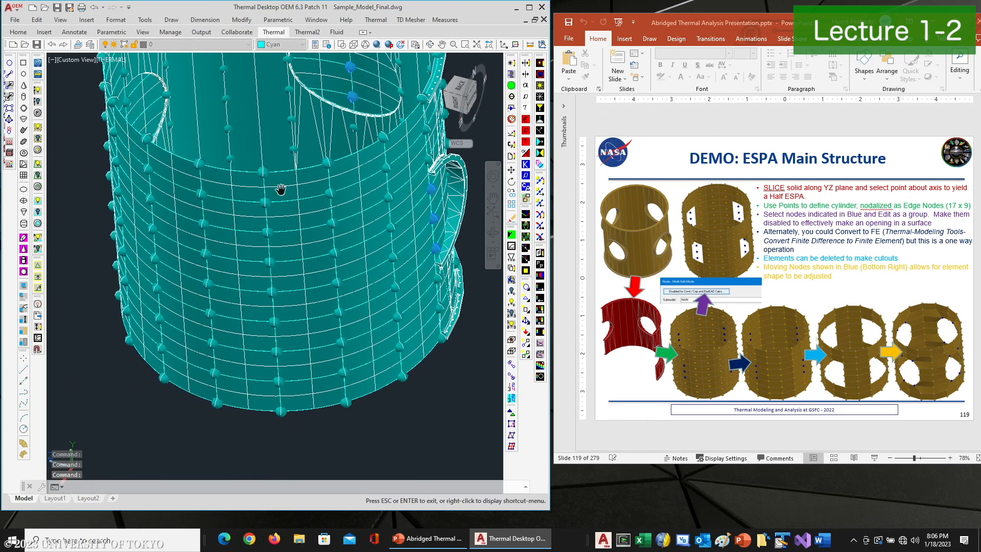
pyautogui.click(206, 253)
pyautogui.click(208, 283)
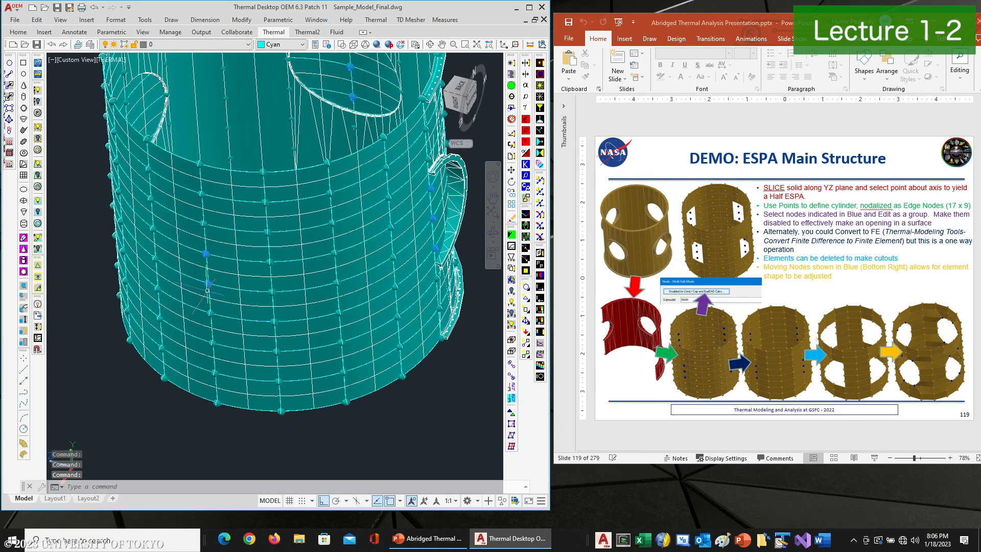
pyautogui.click(210, 312)
pyautogui.click(511, 62)
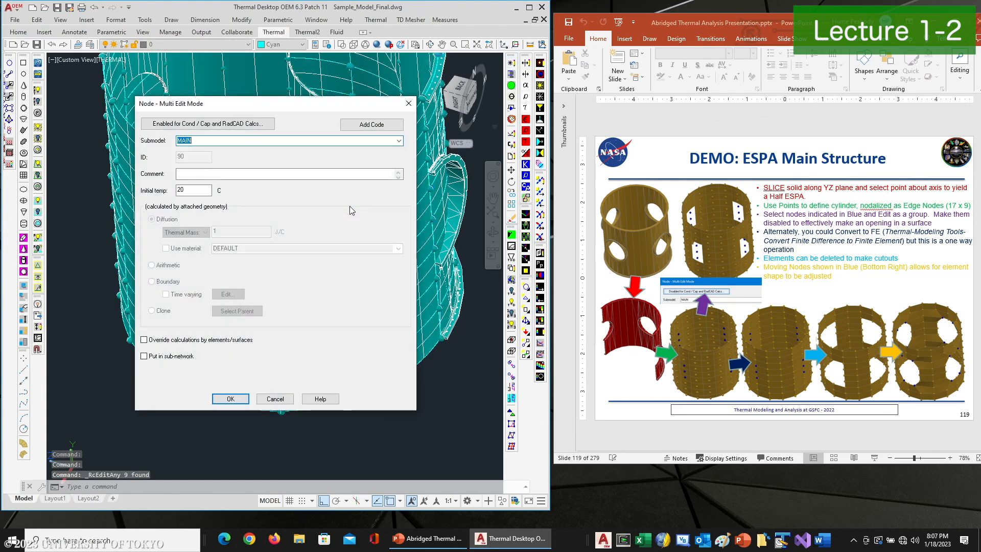
pyautogui.click(197, 127)
pyautogui.write('0')
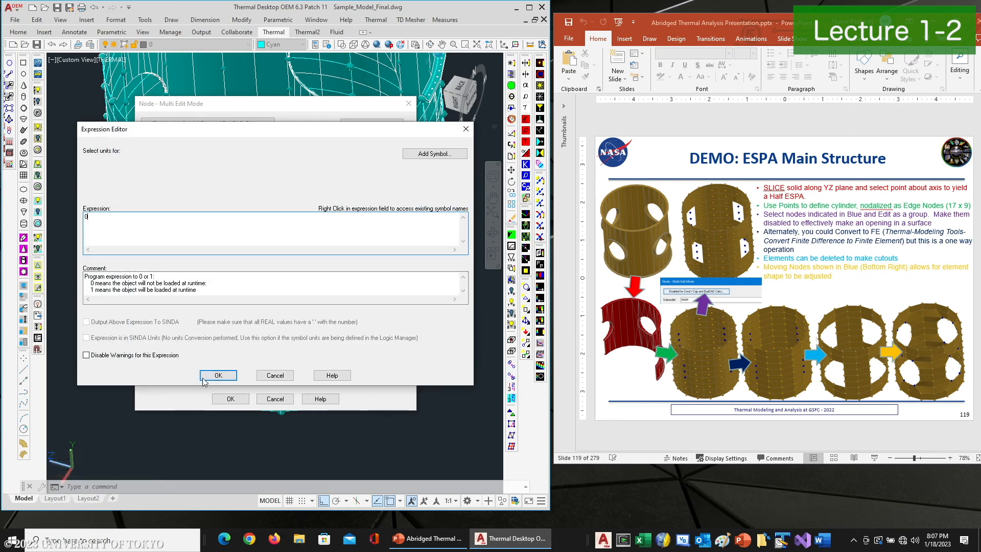
pyautogui.click(217, 376)
pyautogui.click(230, 398)
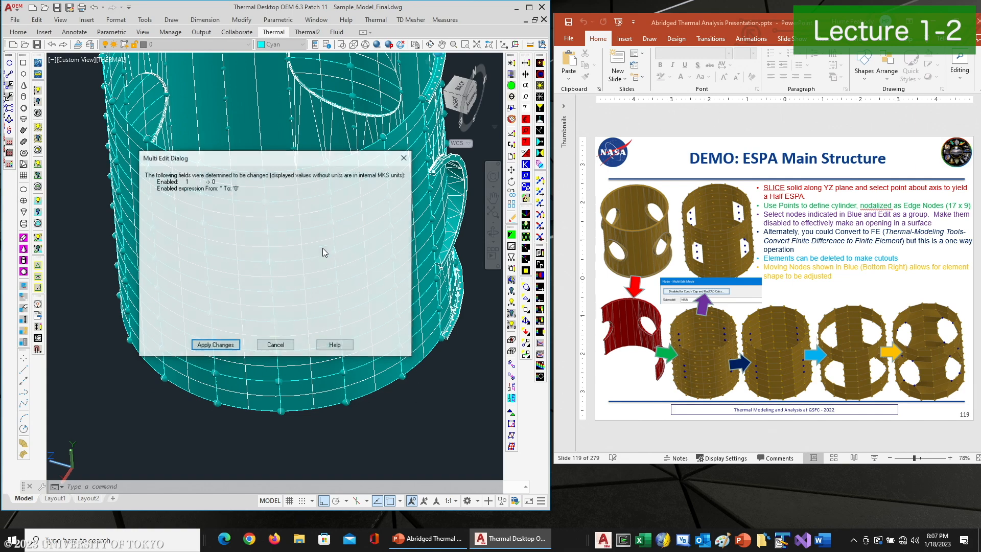
pyautogui.click(215, 344)
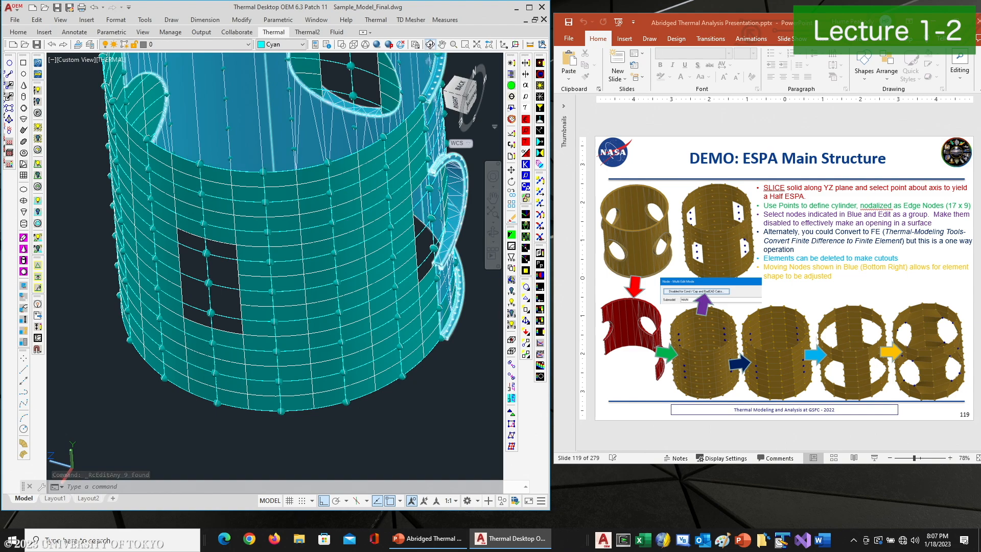
pyautogui.click(431, 46)
pyautogui.moveTo(204, 250); pyautogui.dragTo(426, 253)
pyautogui.moveTo(182, 230); pyautogui.dragTo(189, 289)
pyautogui.rightClick(190, 262)
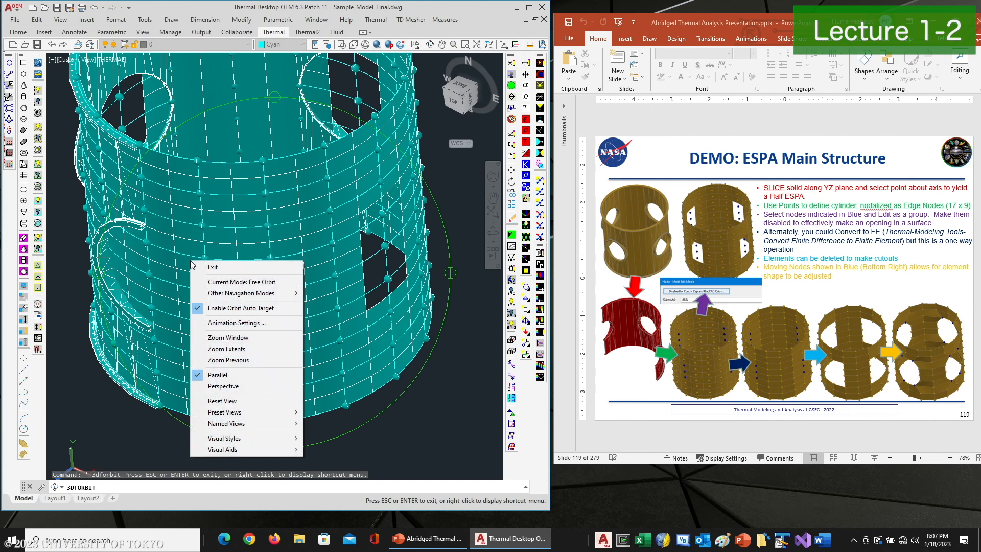
pyautogui.click(203, 267)
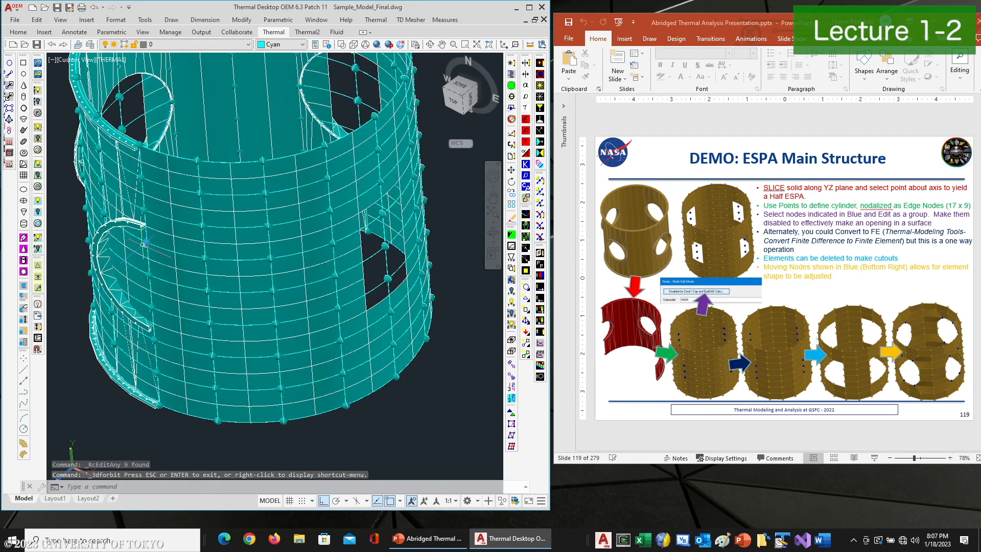
pyautogui.click(148, 275)
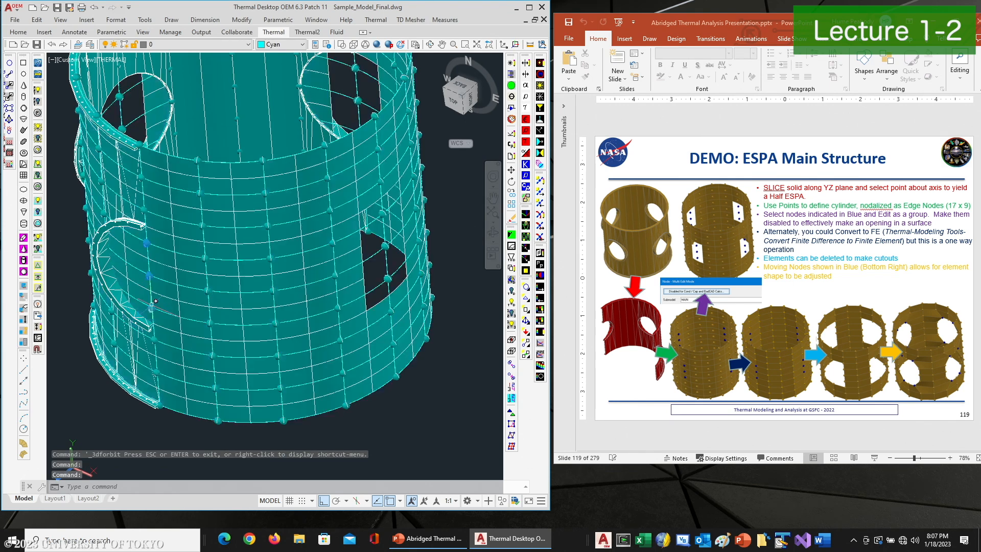
pyautogui.click(148, 305)
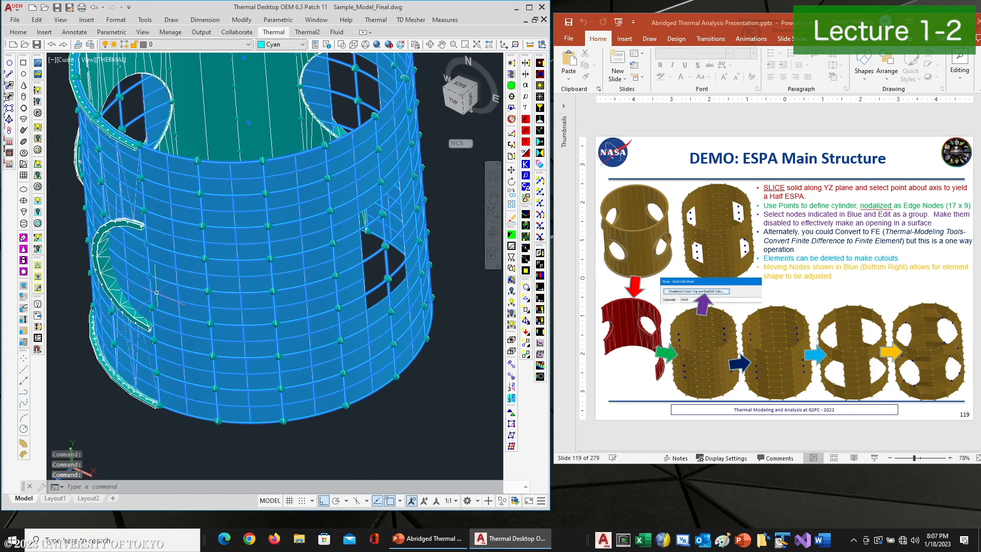
pyautogui.press('Escape')
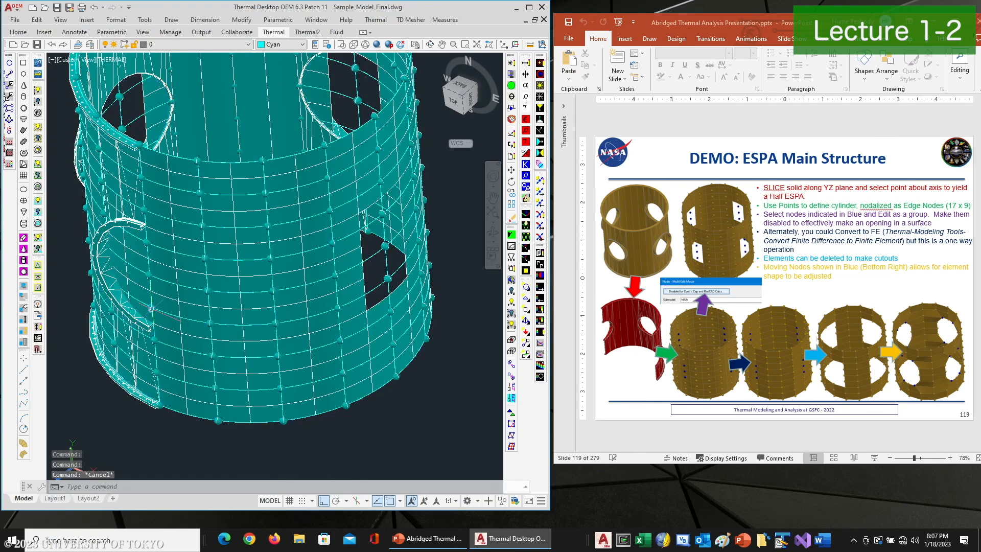
pyautogui.click(152, 275)
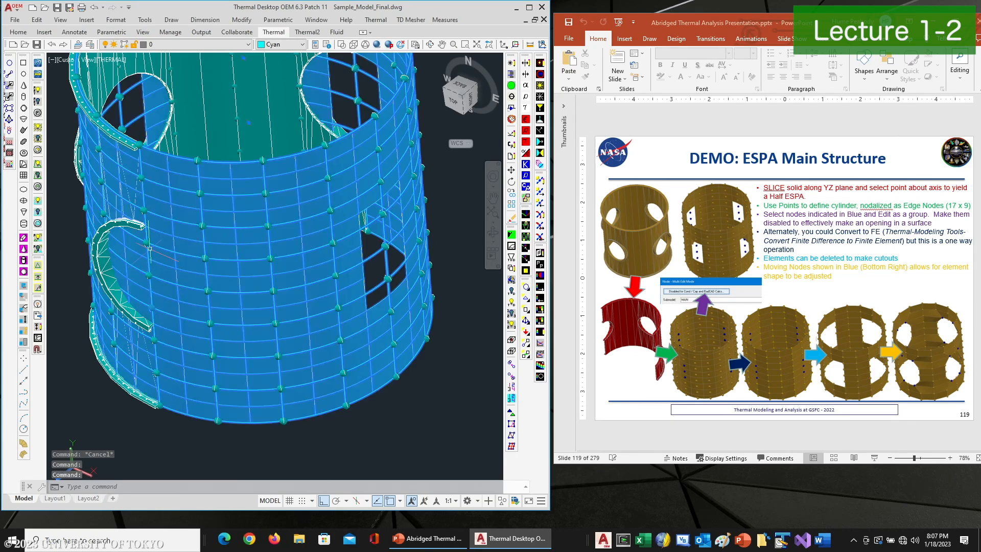
pyautogui.press('Escape')
# Select three nodes along the edge of the left opening and disable them through the node multi-edit enabled setting
pyautogui.scroll(5, 144, 182)
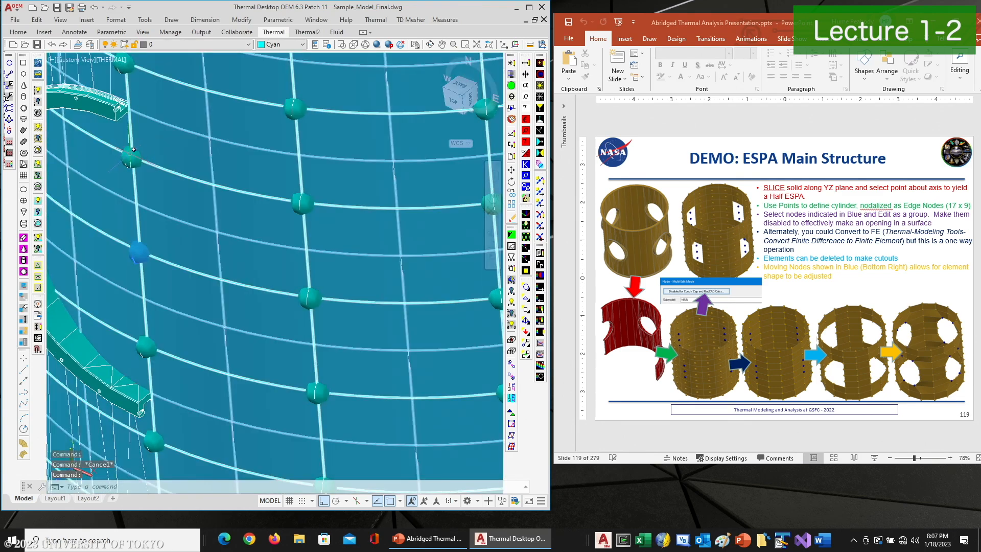
pyautogui.click(131, 159)
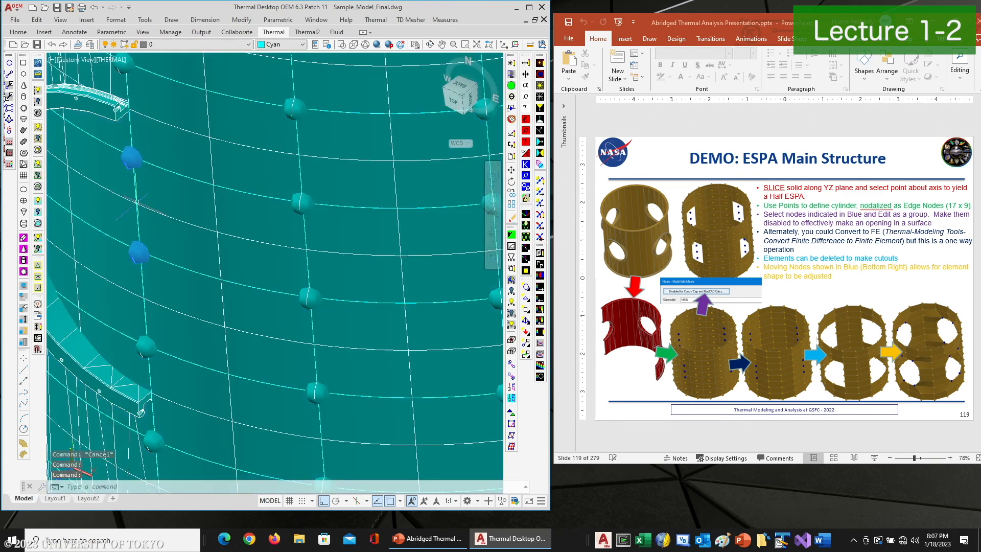
pyautogui.click(154, 343)
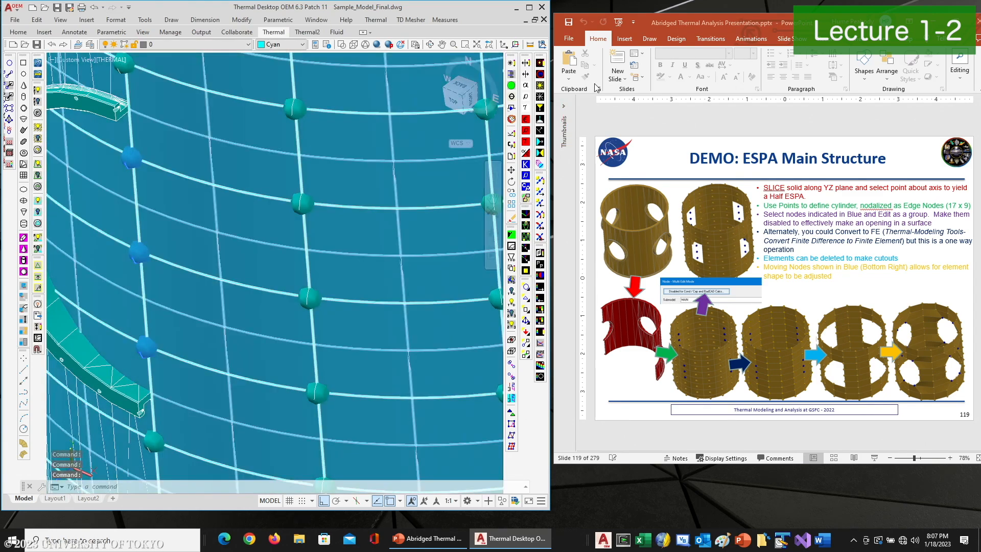
pyautogui.click(510, 63)
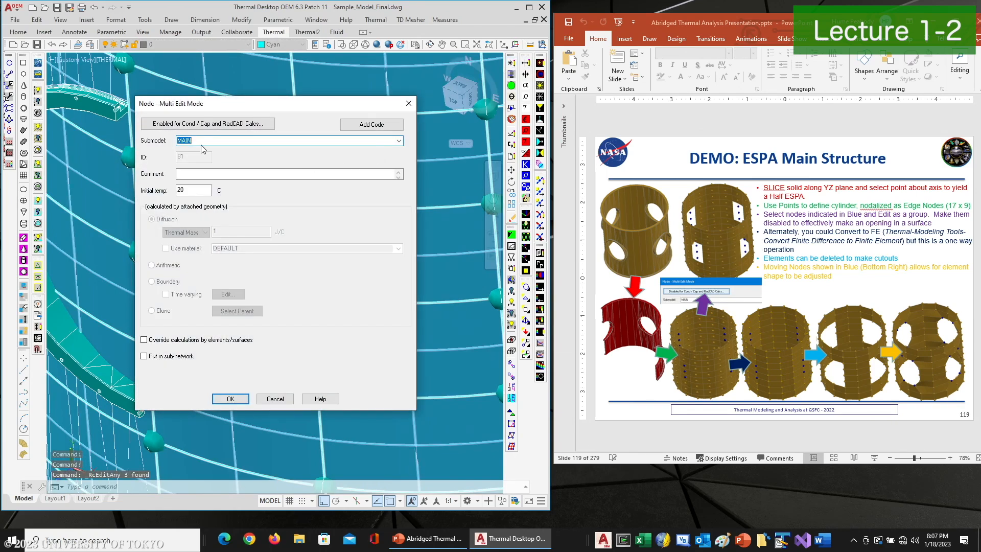
pyautogui.click(185, 124)
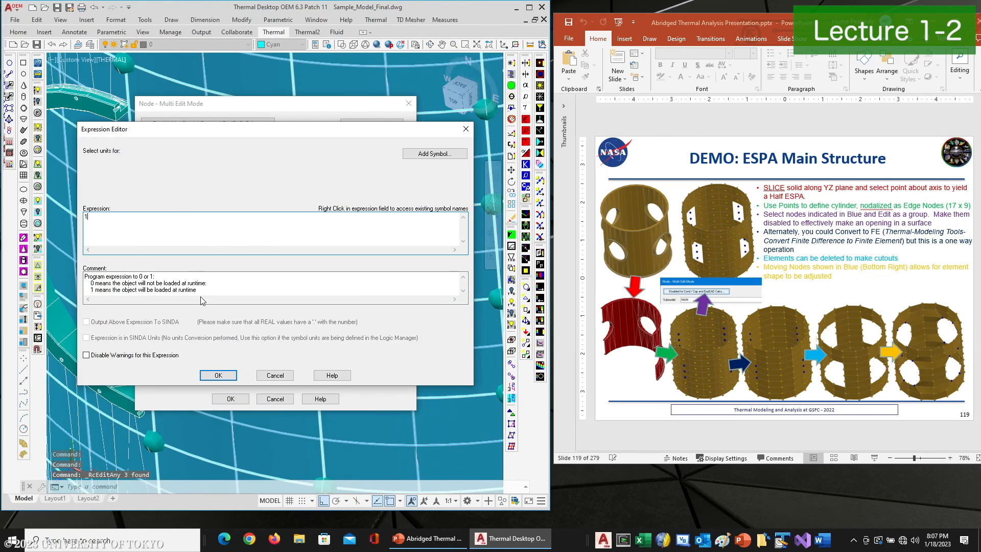
pyautogui.click(219, 375)
pyautogui.click(231, 398)
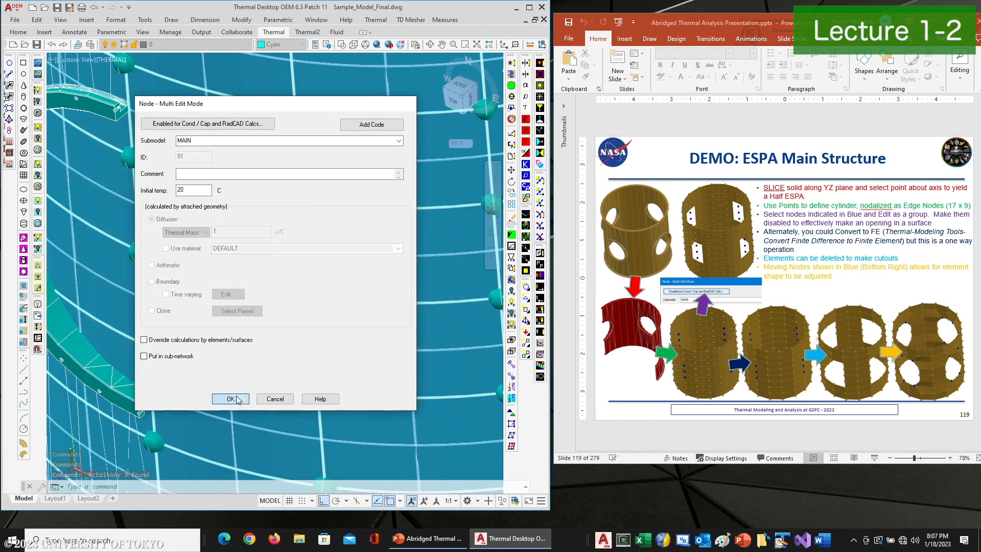
pyautogui.click(207, 345)
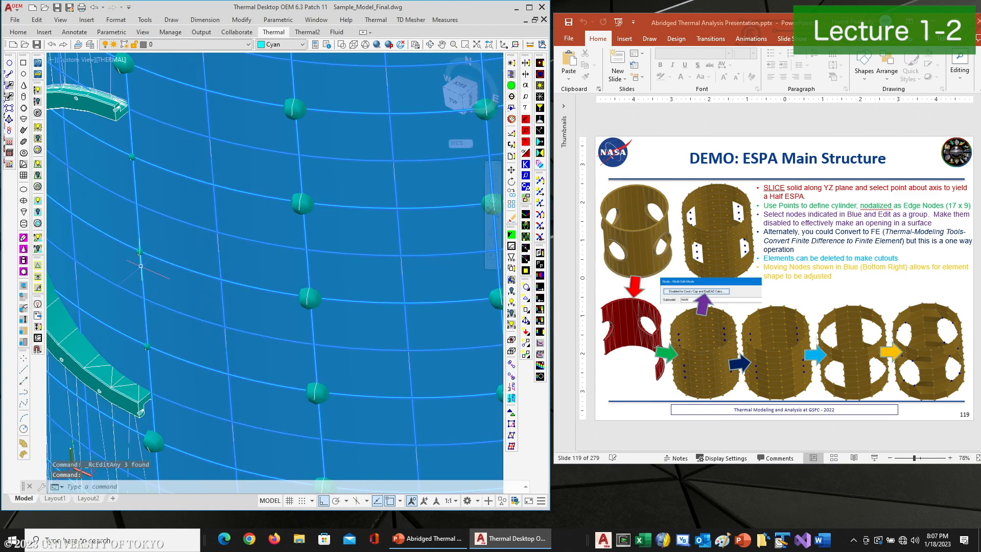
pyautogui.press('Escape')
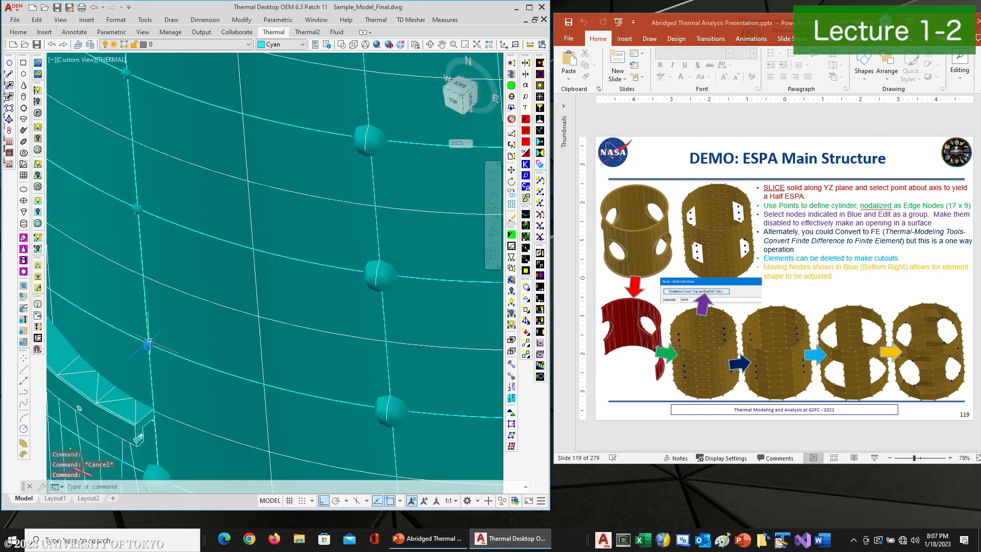
# Set the selected nodes' enabled expression to 0 and apply the multi-edit changes
pyautogui.scroll(2, 145, 342)
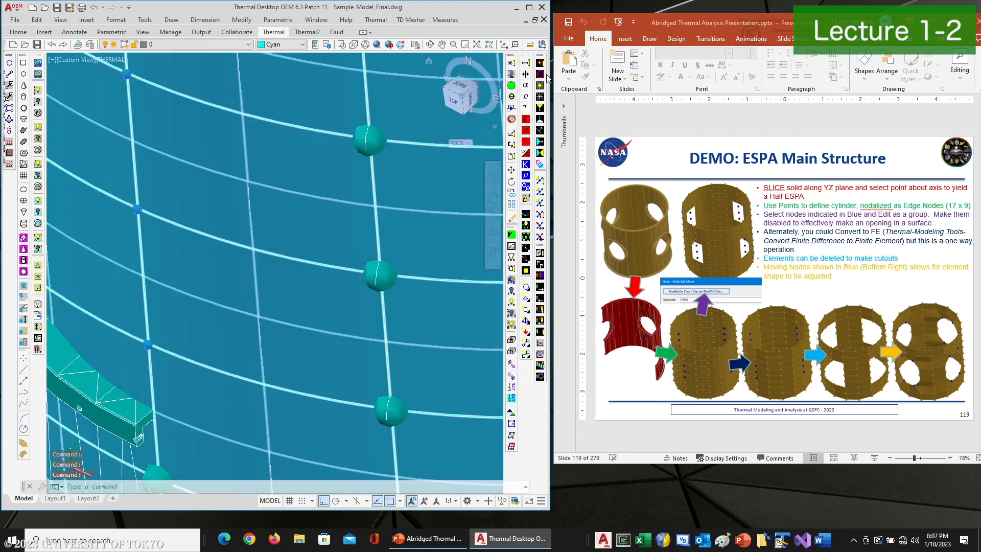
pyautogui.click(512, 64)
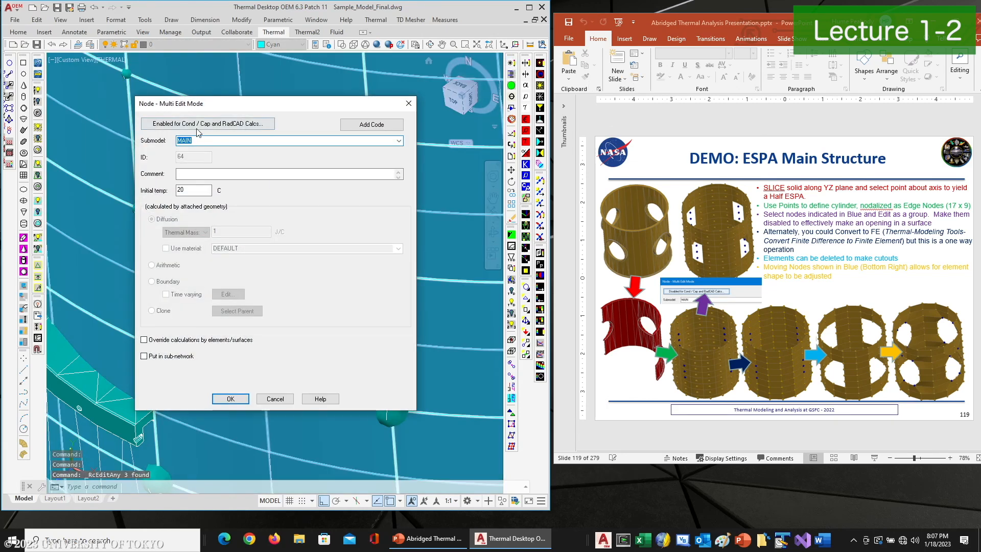
pyautogui.click(197, 127)
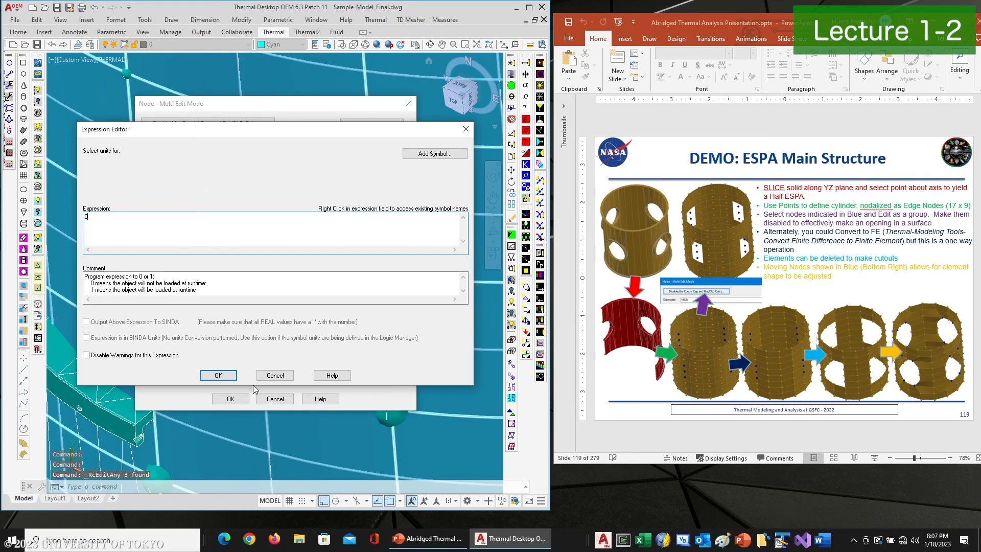
pyautogui.click(218, 375)
pyautogui.click(230, 398)
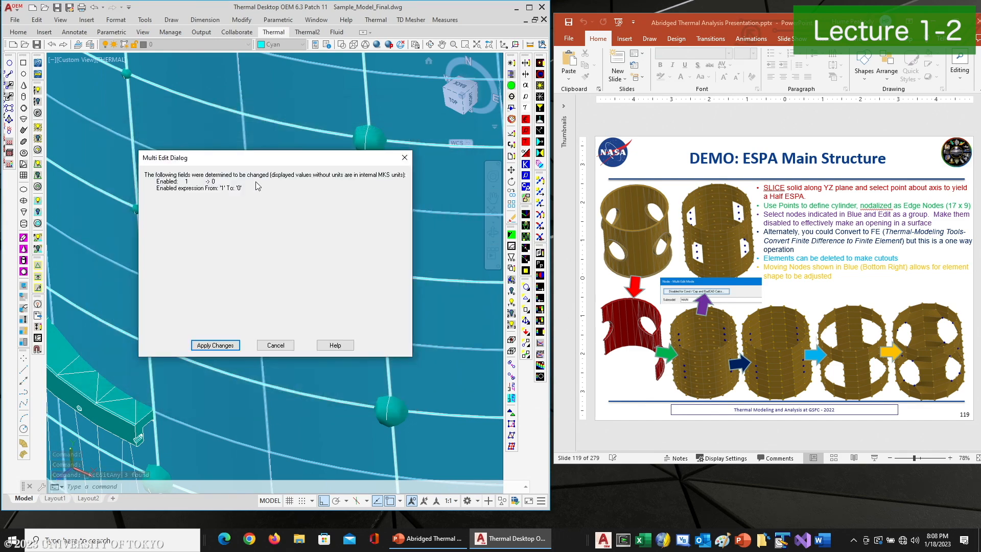
pyautogui.click(227, 340)
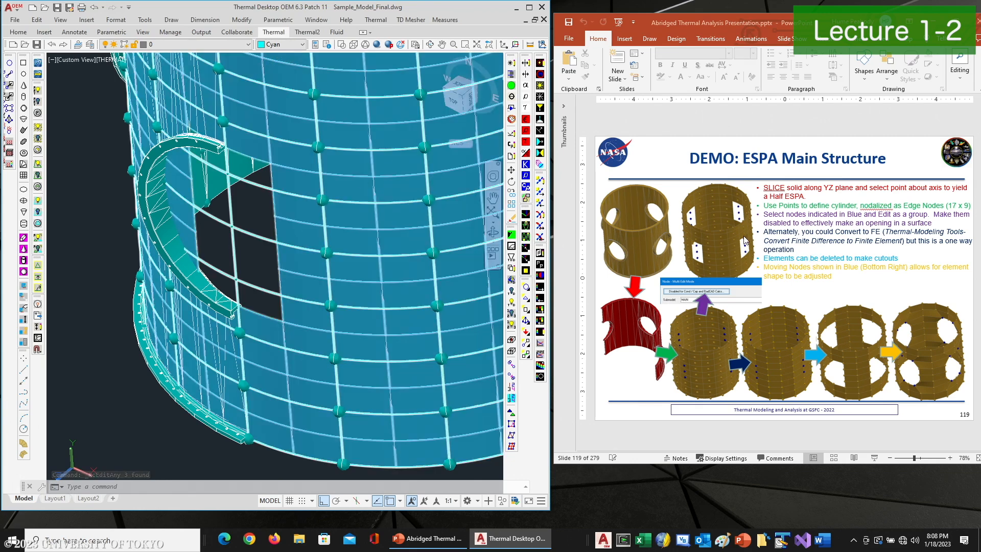
# Open the cylinder's properties to review its edge-node subdivision settings
pyautogui.scroll(-4, 294, 223)
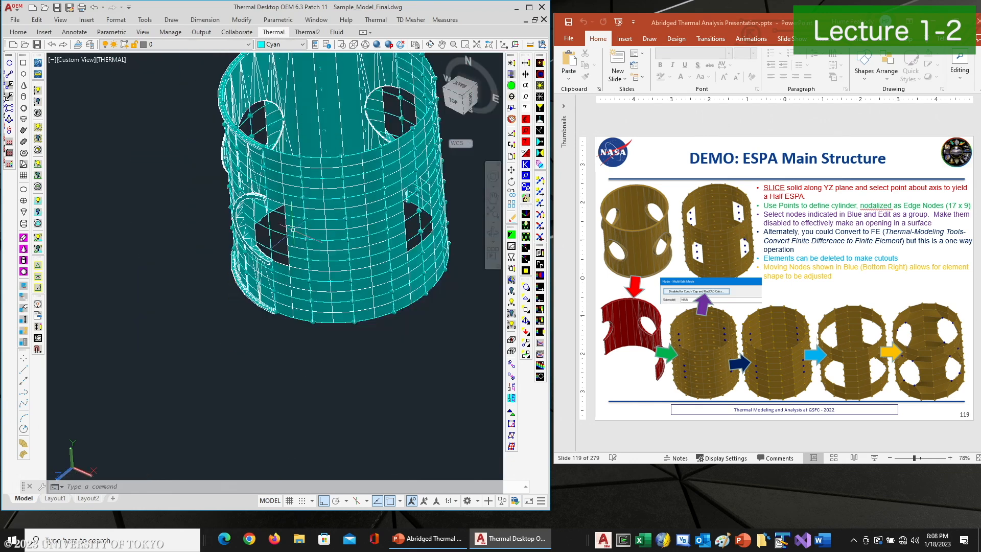
pyautogui.moveTo(351, 210); pyautogui.dragTo(329, 304, button='middle')
pyautogui.press('Escape')
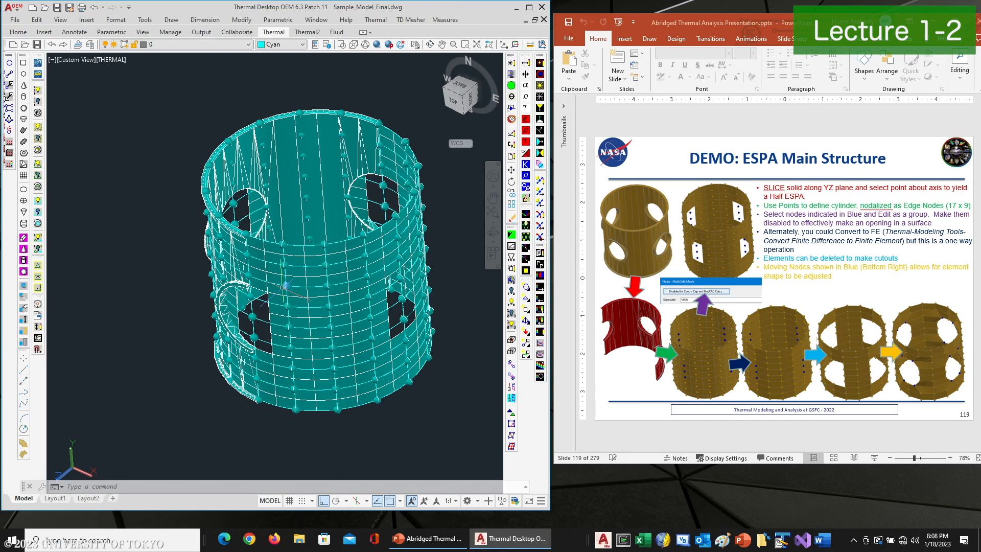
pyautogui.click(295, 274)
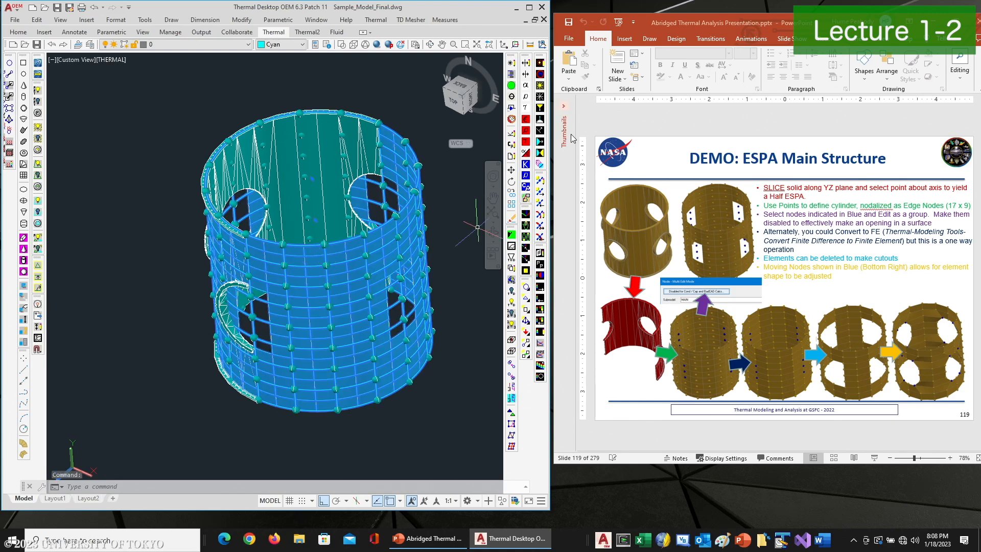
pyautogui.click(527, 74)
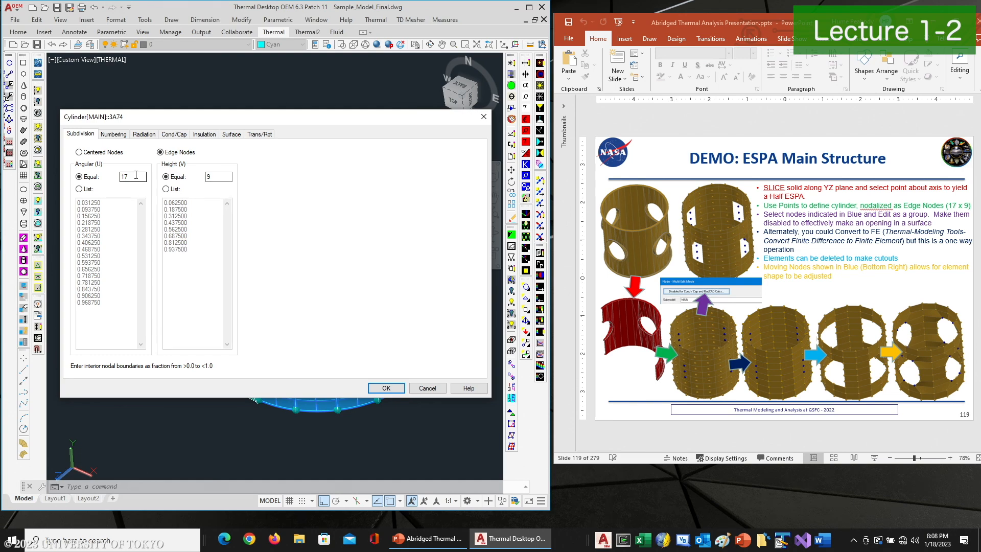
pyautogui.click(386, 388)
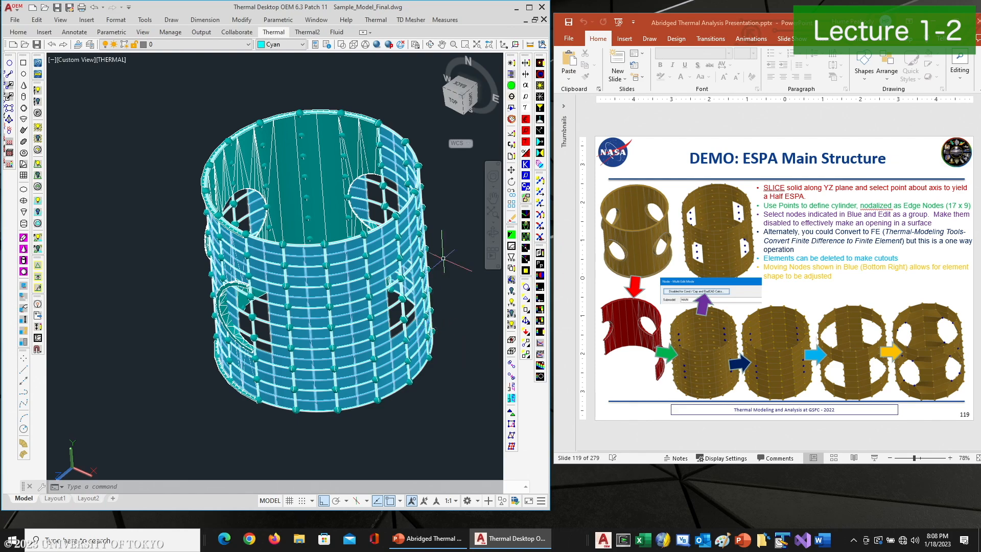
# Convert the cylinder from finite difference to finite elements using Convert Finite Difference to Finite Elements
pyautogui.click(376, 20)
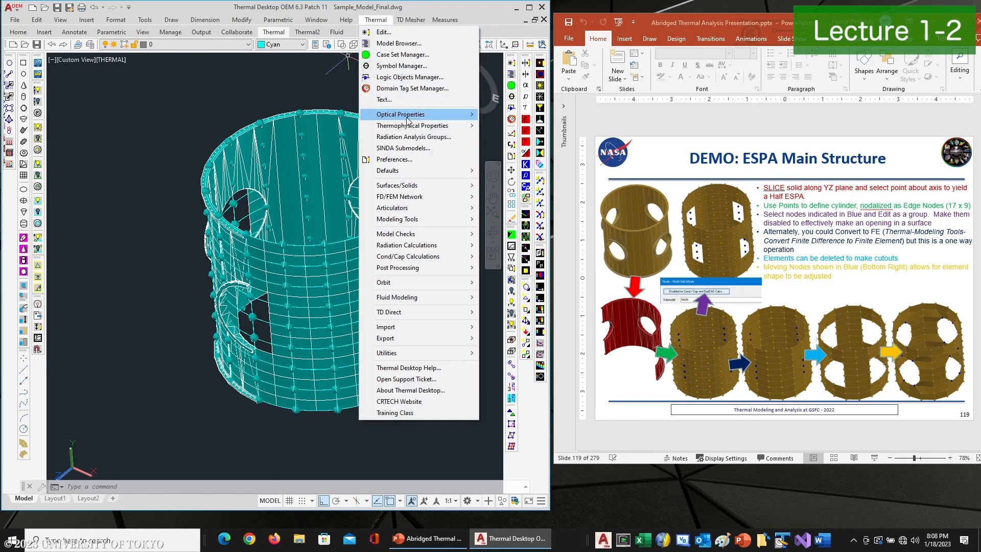
pyautogui.moveTo(409, 127)
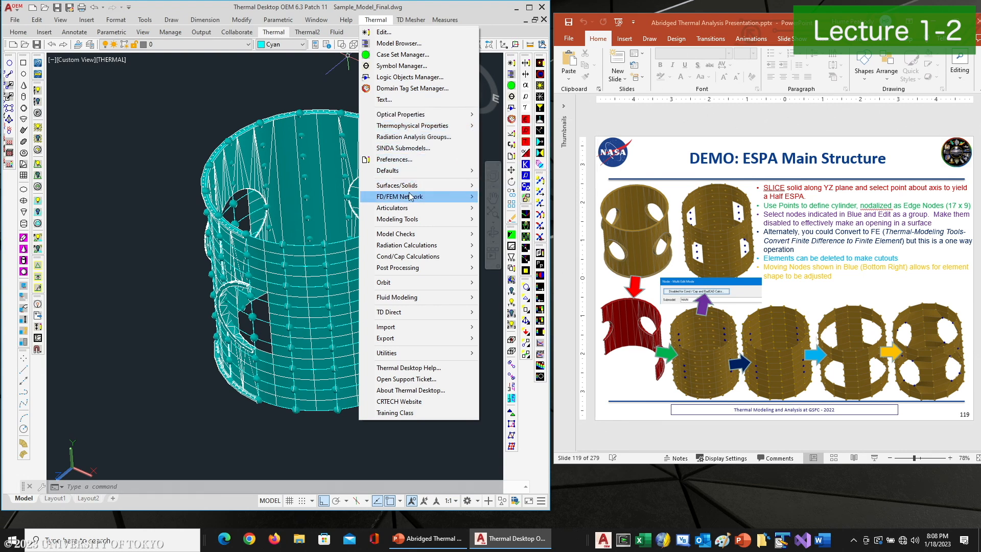
pyautogui.moveTo(412, 202)
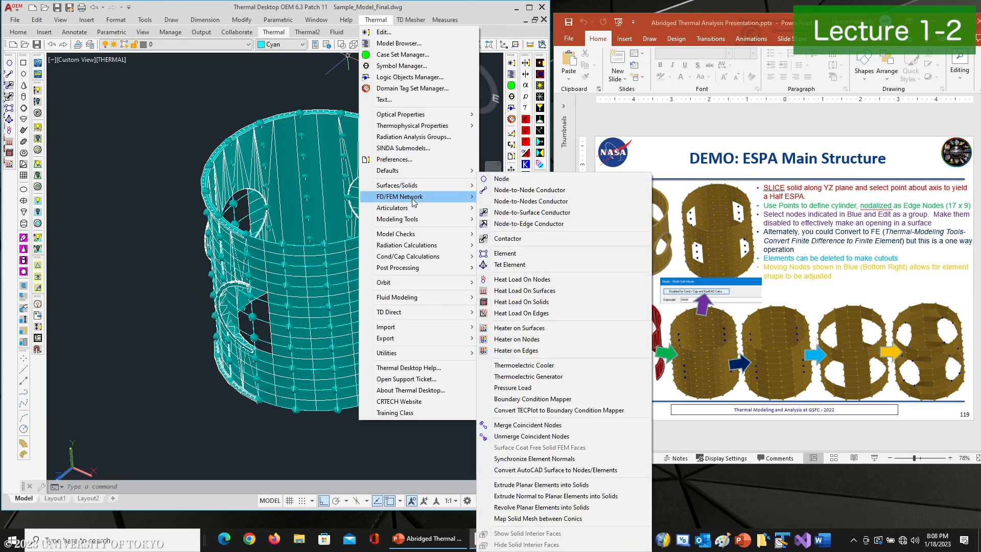
pyautogui.moveTo(412, 225)
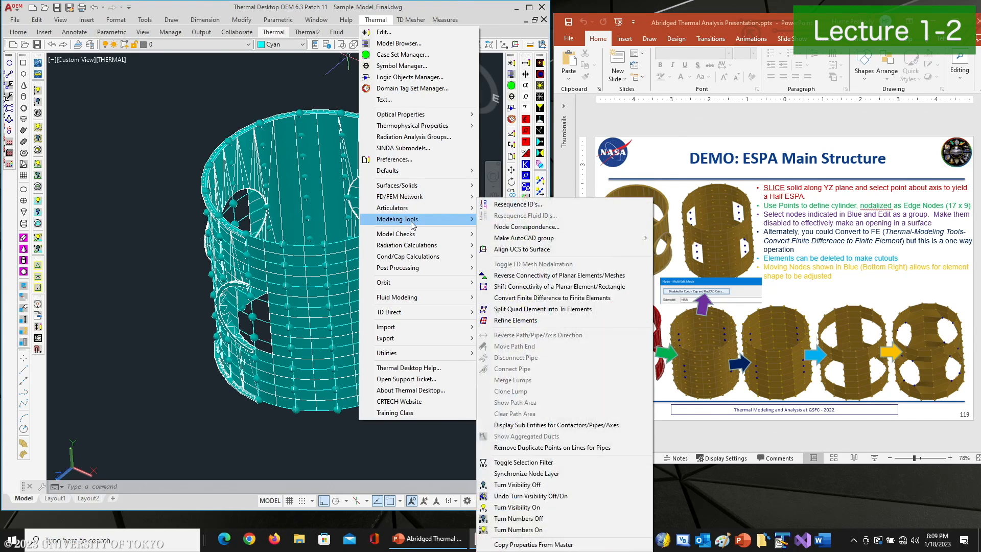
pyautogui.click(546, 298)
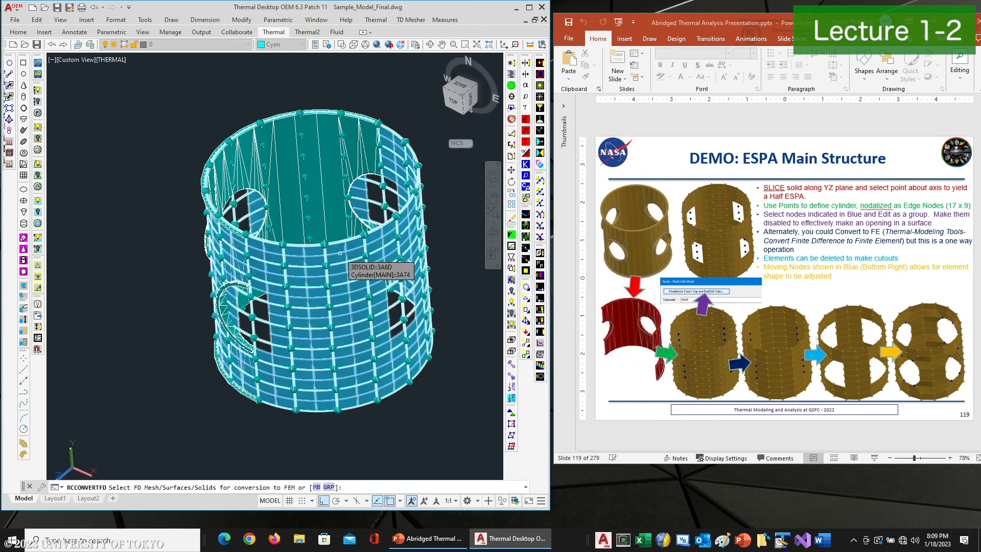
pyautogui.click(340, 253)
pyautogui.press('Return')
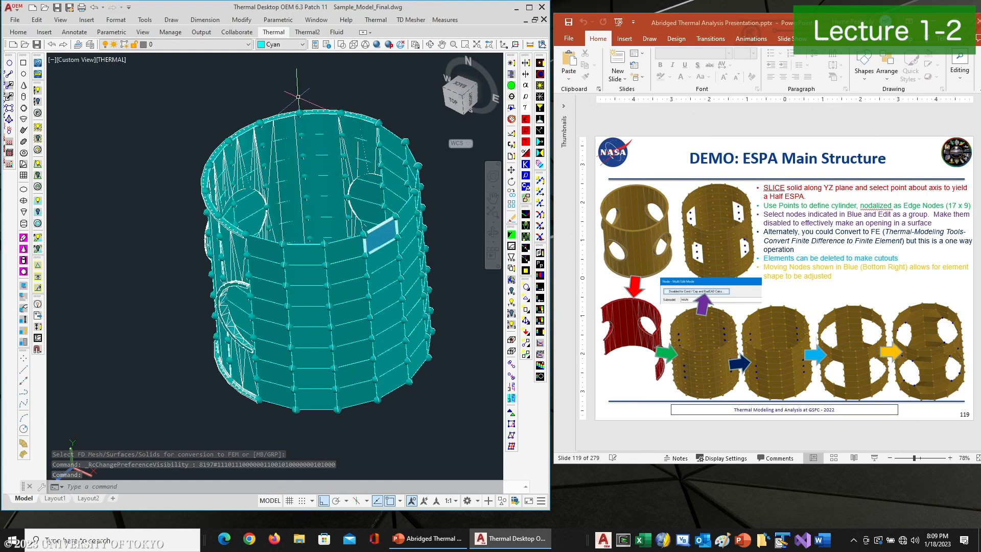
# Erase four elements along the edge of the left opening
pyautogui.click(430, 45)
pyautogui.moveTo(358, 219); pyautogui.dragTo(388, 250)
pyautogui.moveTo(287, 282)
pyautogui.mouseDown()
pyautogui.moveTo(307, 280)
pyautogui.moveTo(286, 275)
pyautogui.mouseUp()
pyautogui.rightClick(284, 274)
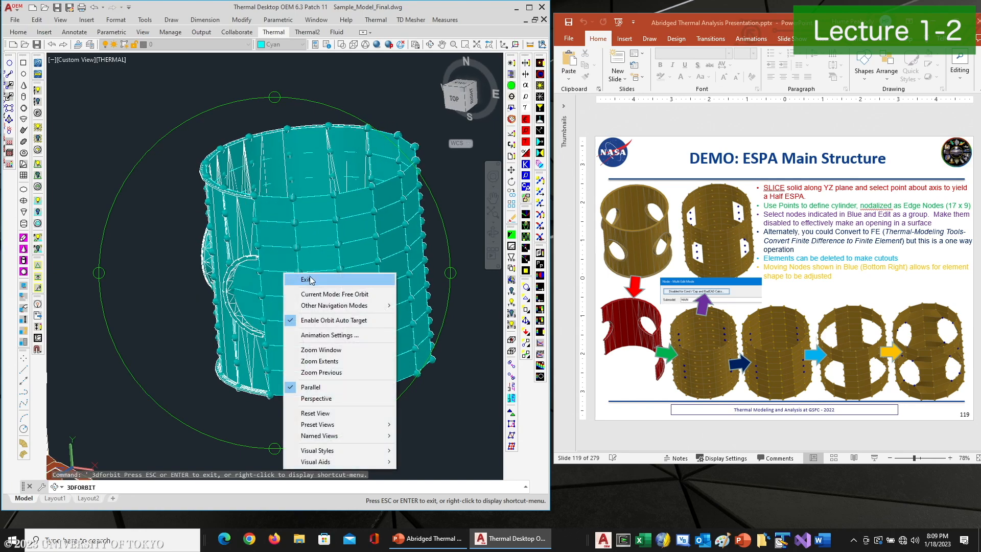
pyautogui.click(309, 279)
pyautogui.press('Escape')
pyautogui.press('Escape')
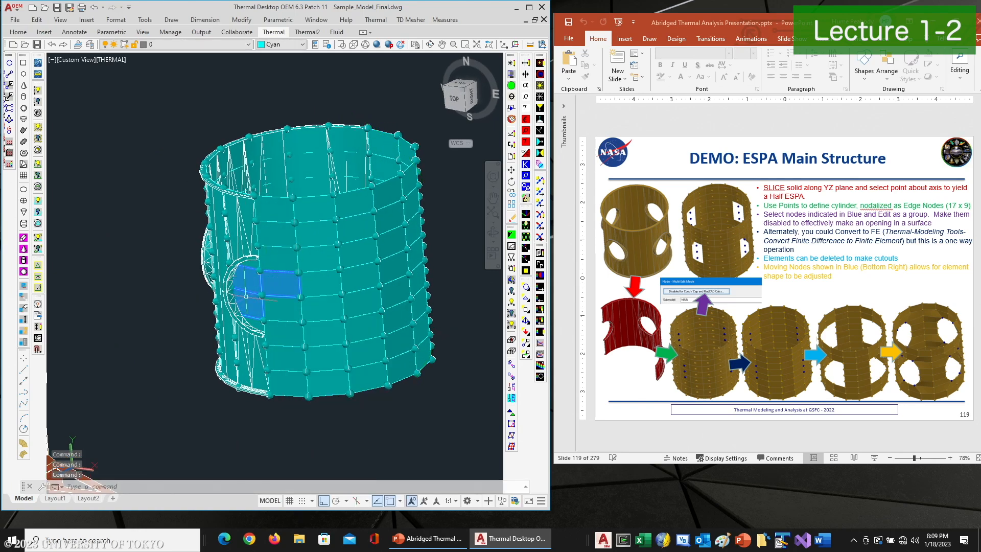
pyautogui.write('e')
pyautogui.press('Return')
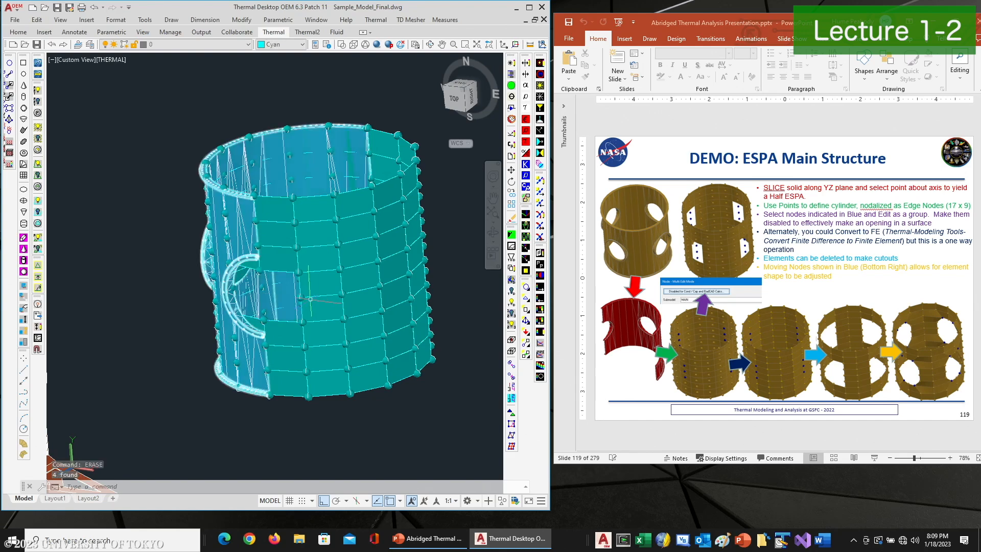
# Erase four more elements around the lower edge of the left opening
pyautogui.moveTo(399, 282); pyautogui.dragTo(254, 296, button='middle')
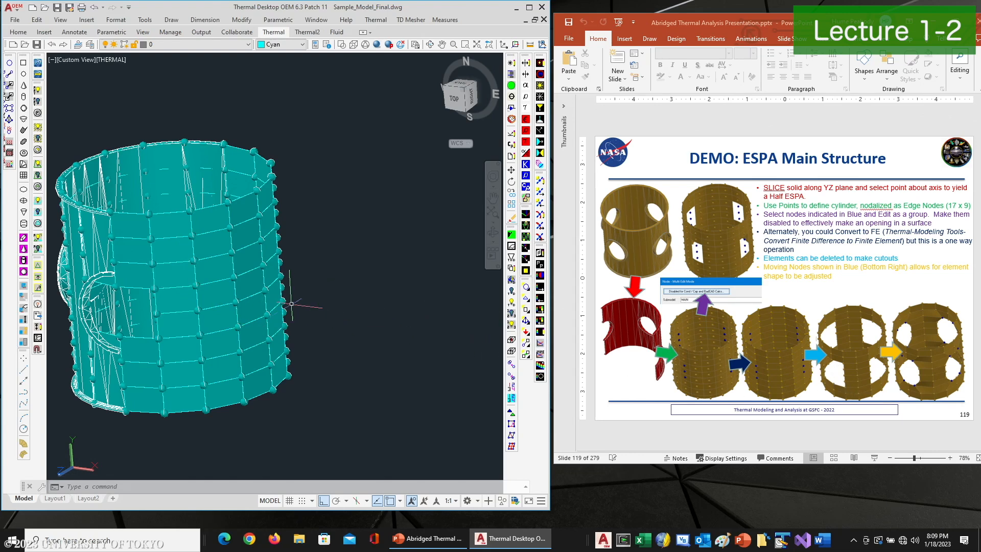
pyautogui.click(429, 44)
pyautogui.moveTo(296, 281); pyautogui.dragTo(323, 307)
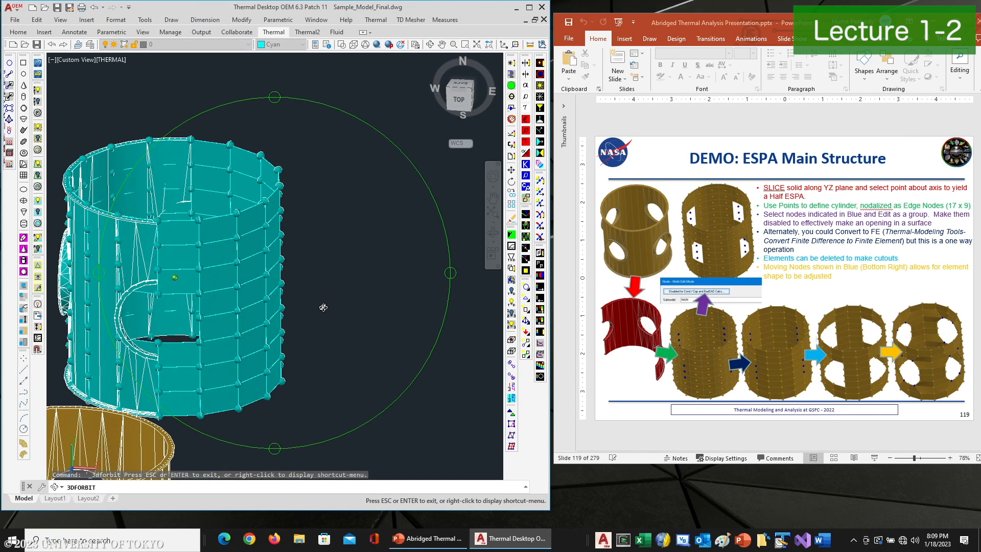
pyautogui.rightClick(238, 296)
pyautogui.click(250, 300)
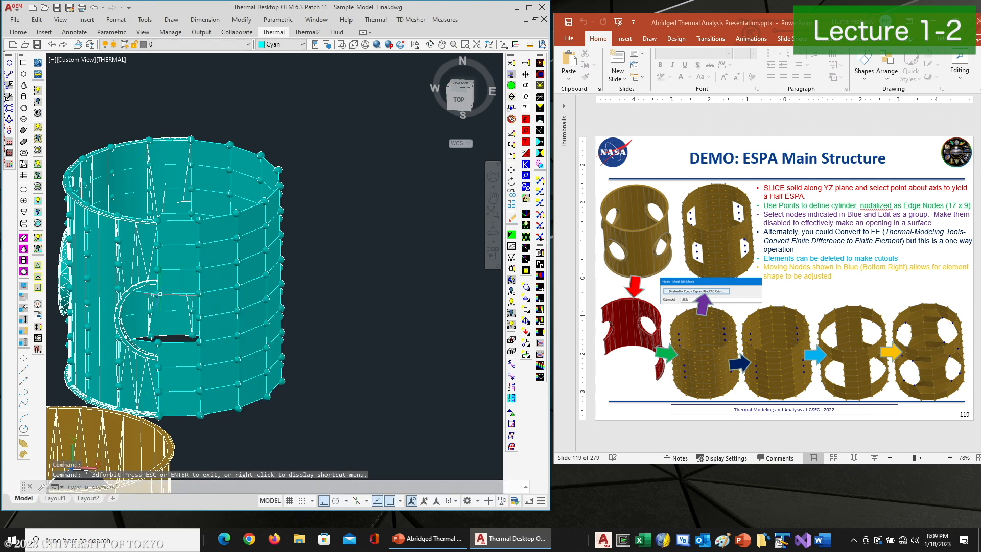
pyautogui.click(148, 290)
pyautogui.click(180, 283)
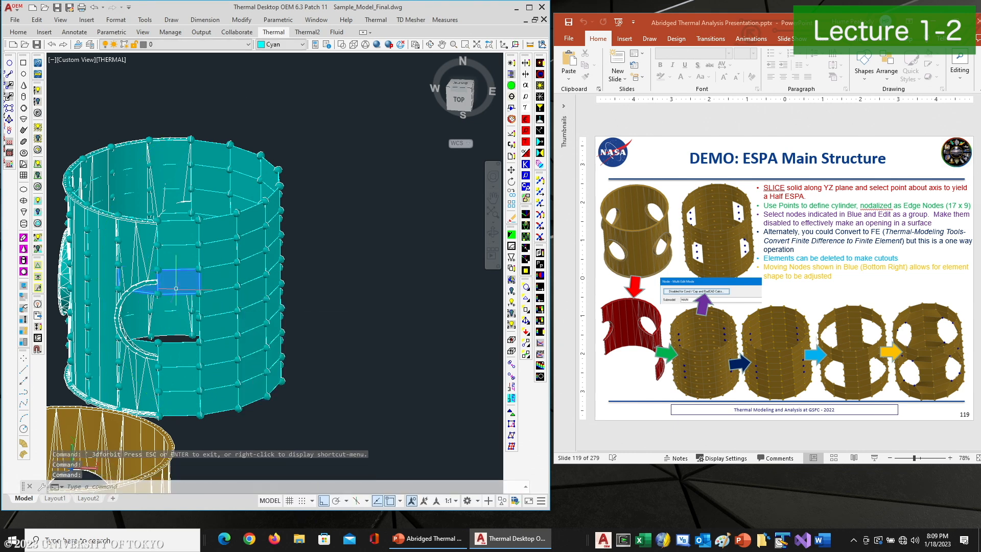
pyautogui.click(152, 341)
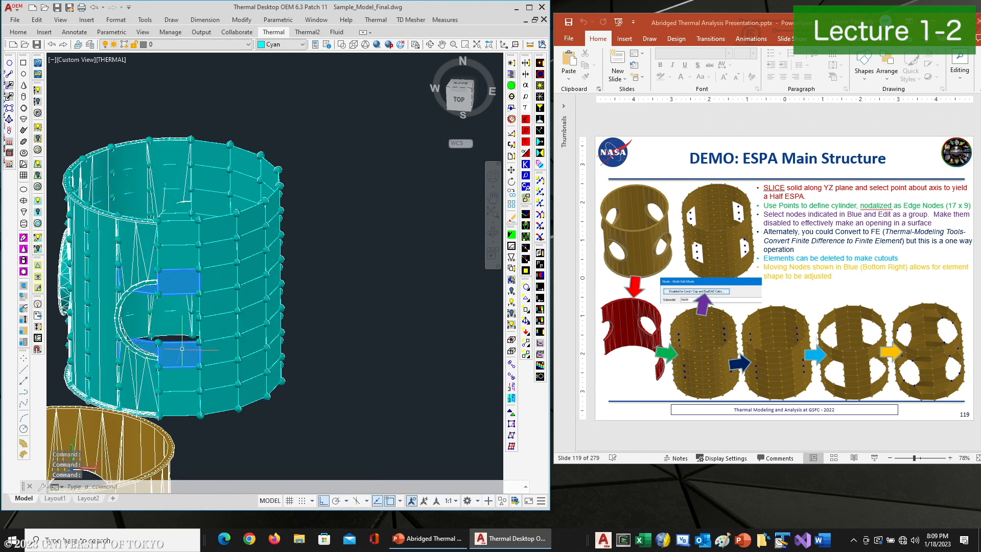
pyautogui.write('e')
pyautogui.press('Return')
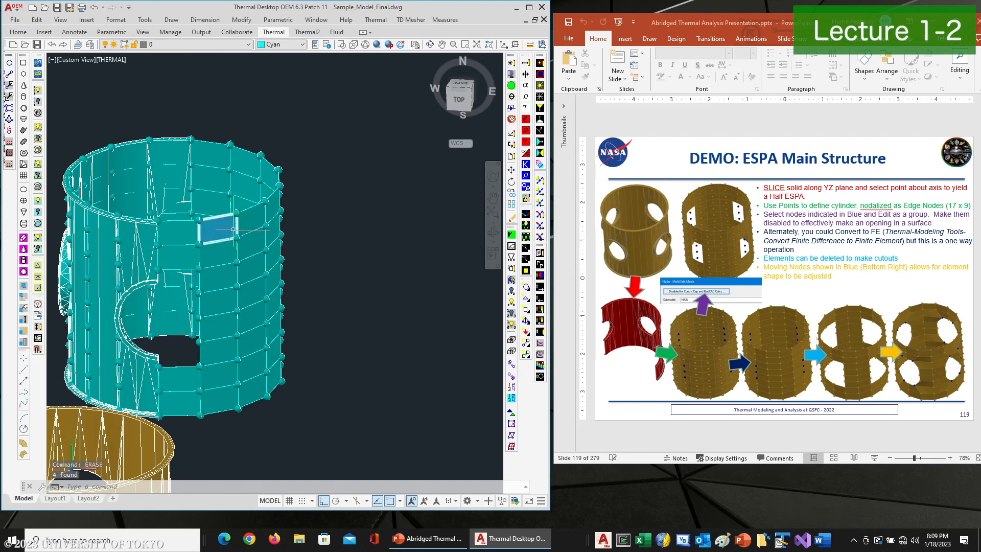
# Erase the four elements covering the circular opening on the front of the cylinder
pyautogui.click(429, 45)
pyautogui.moveTo(341, 359); pyautogui.dragTo(111, 322)
pyautogui.moveTo(304, 304); pyautogui.dragTo(77, 256)
pyautogui.moveTo(338, 245); pyautogui.dragTo(307, 268)
pyautogui.rightClick(307, 267)
pyautogui.click(320, 262)
pyautogui.click(199, 283)
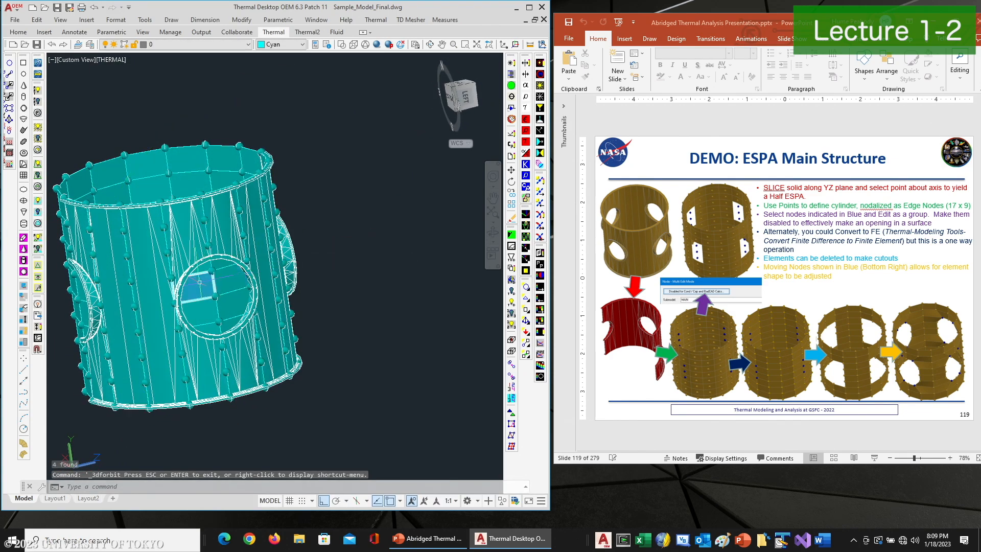
pyautogui.click(230, 279)
pyautogui.click(200, 311)
pyautogui.click(228, 308)
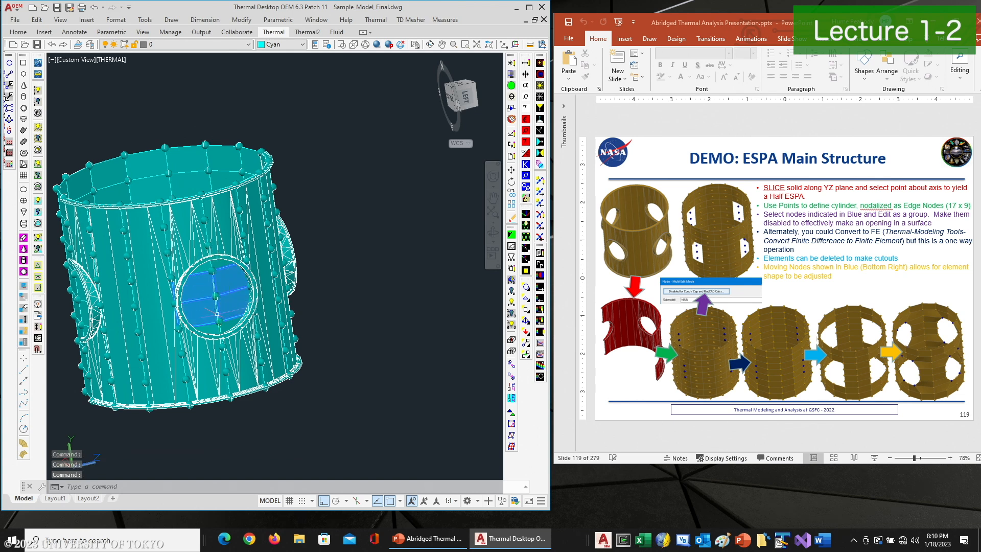
pyautogui.scroll(3, 210, 276)
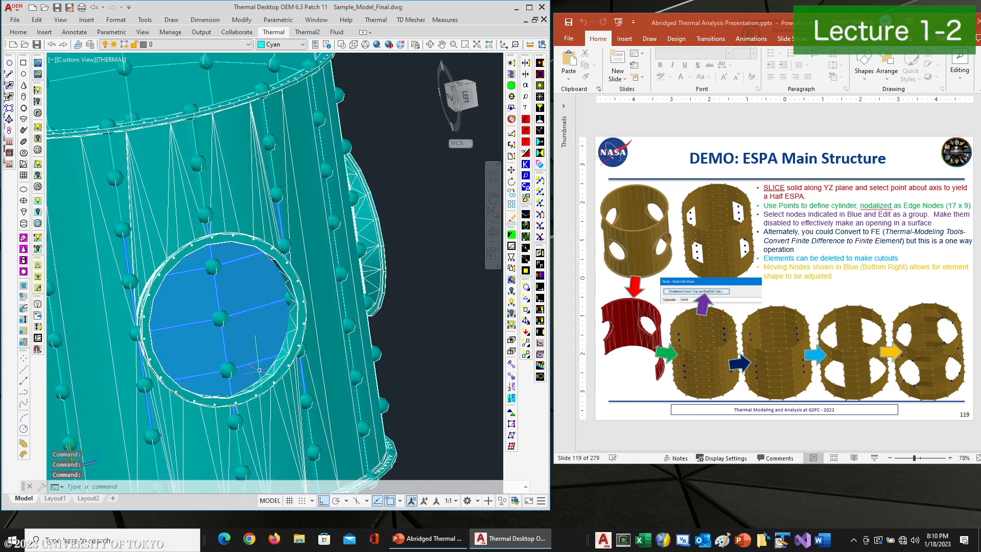
pyautogui.press('Return')
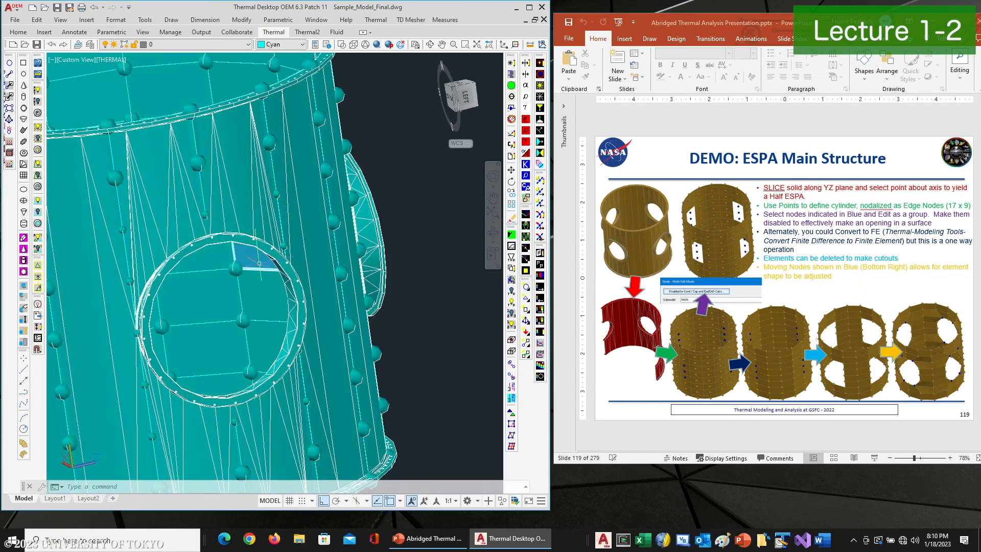
# Move the node at the upper corner of the left opening down along the opening's edge
pyautogui.click(430, 45)
pyautogui.moveTo(245, 345); pyautogui.dragTo(436, 330)
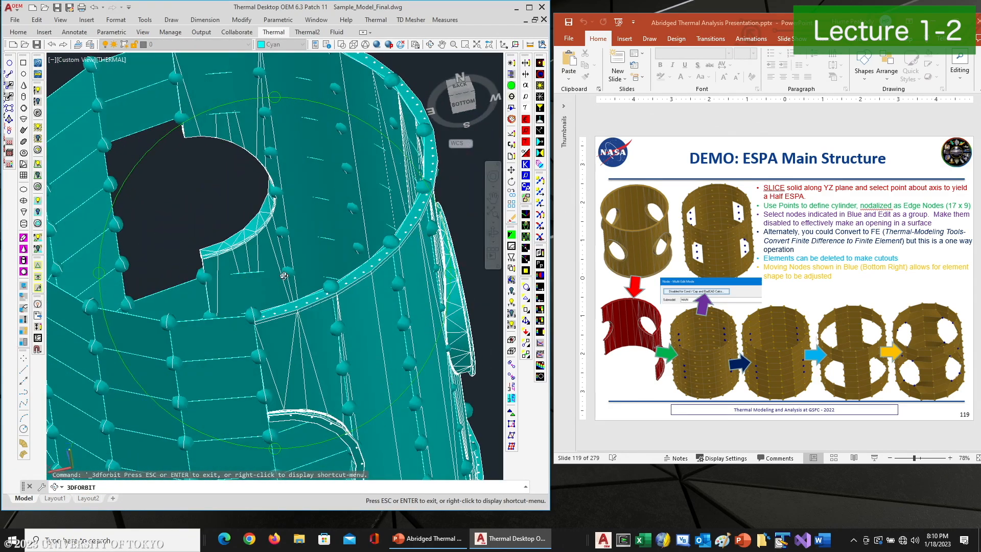
pyautogui.moveTo(256, 194); pyautogui.dragTo(291, 287)
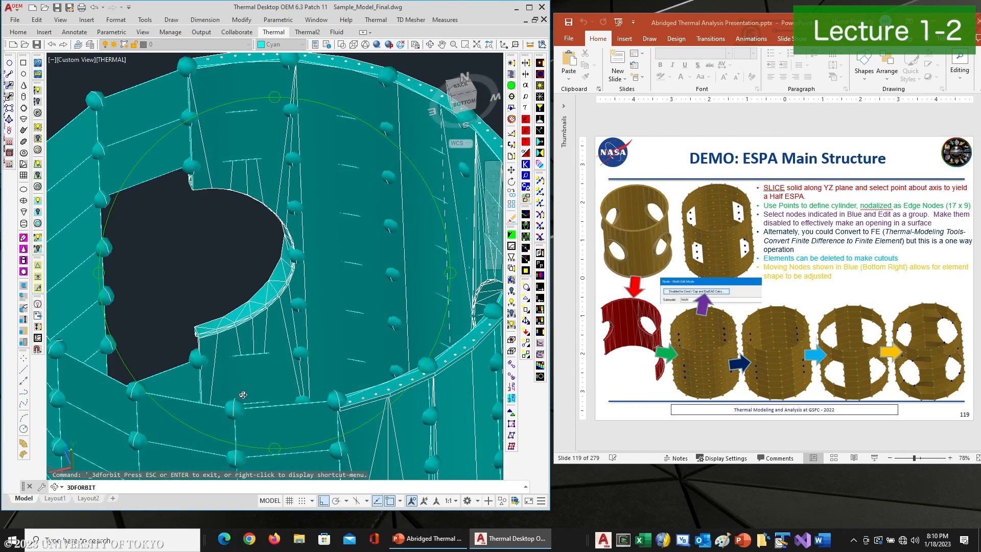
pyautogui.scroll(2, 250, 391)
pyautogui.scroll(3, 210, 328)
pyautogui.moveTo(210, 328); pyautogui.dragTo(231, 364, button='middle')
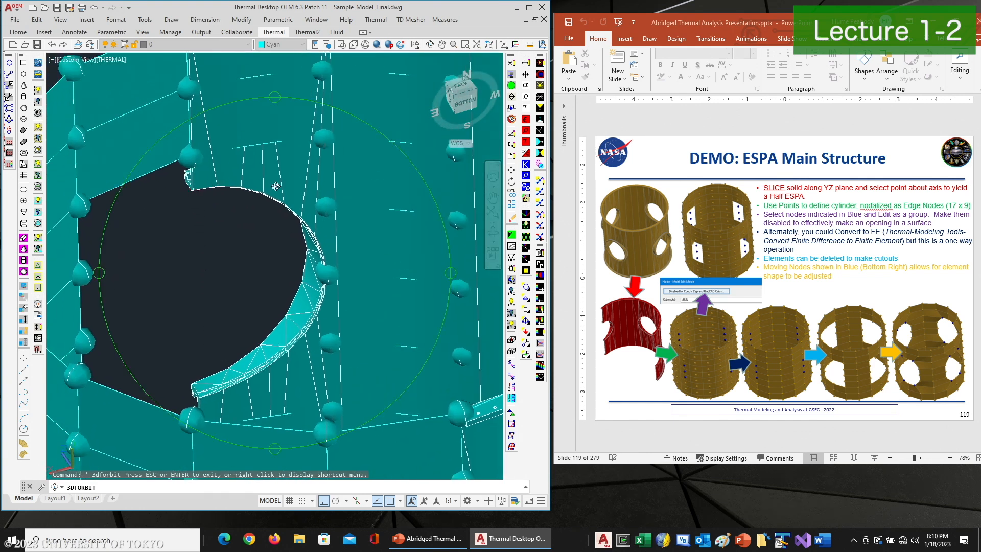
pyautogui.rightClick(245, 231)
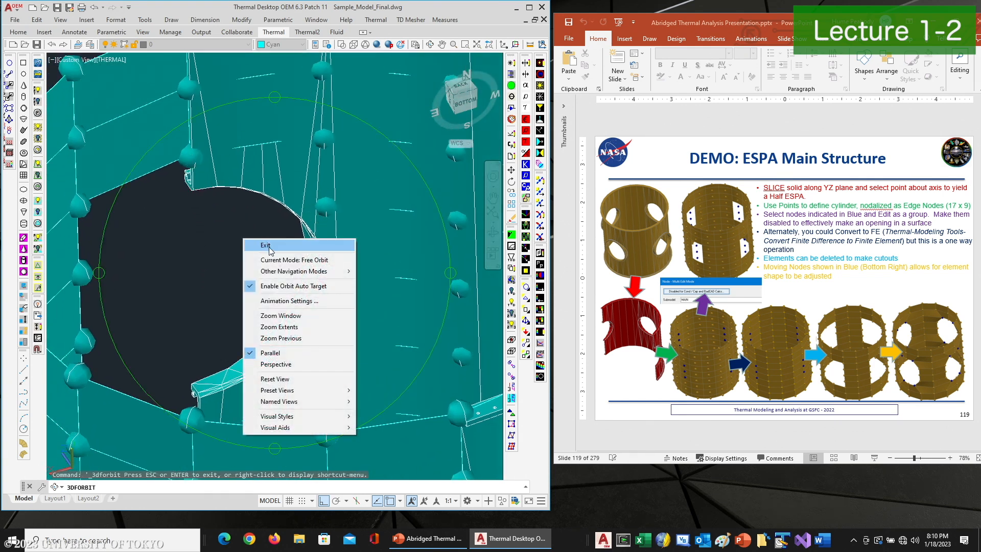
pyautogui.click(269, 247)
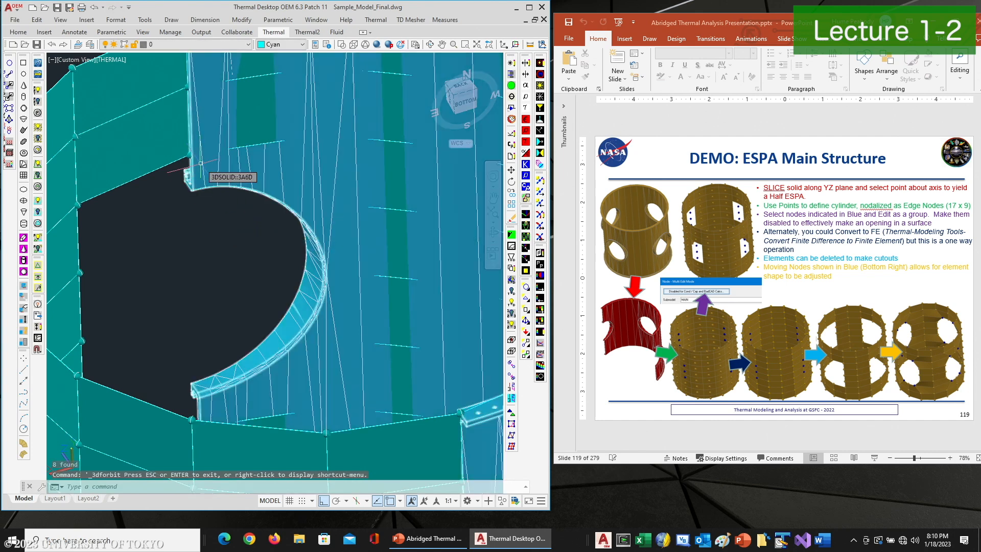
pyautogui.write('move')
pyautogui.press('Return')
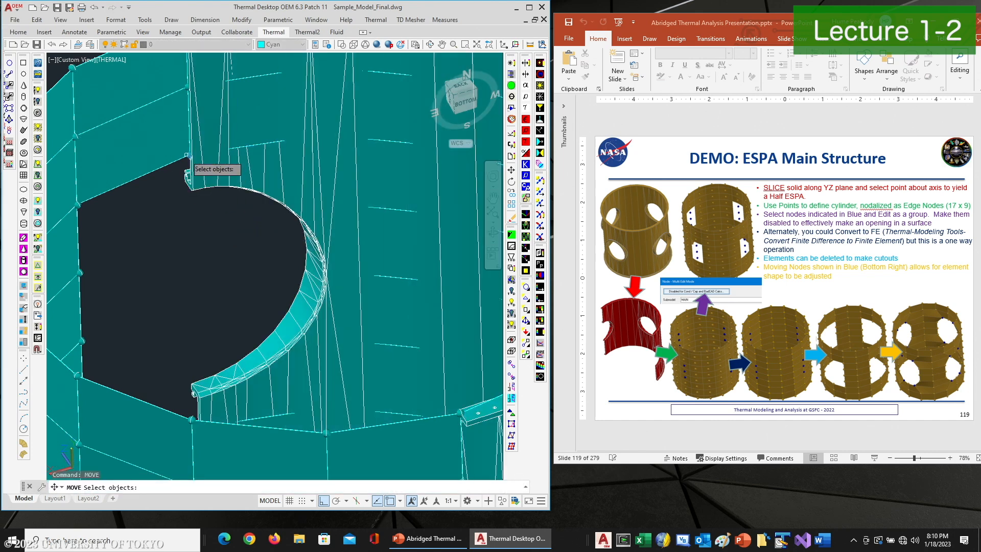
pyautogui.click(188, 155)
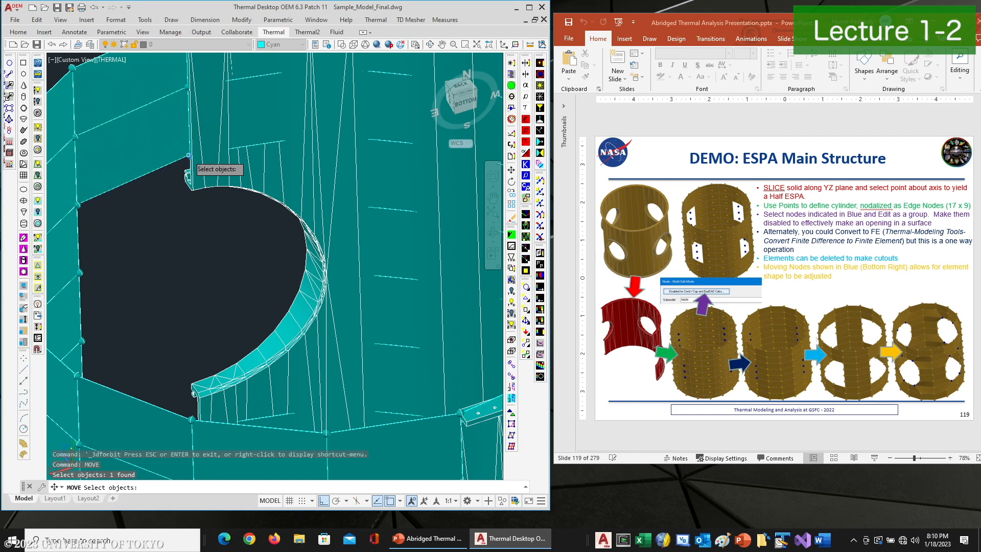
pyautogui.press('Return')
pyautogui.click(192, 190)
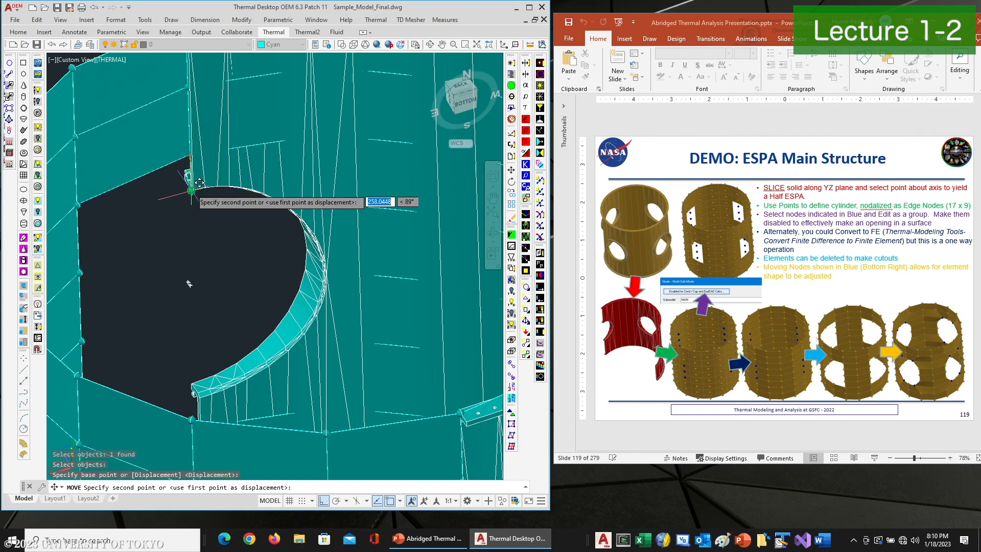
pyautogui.click(189, 283)
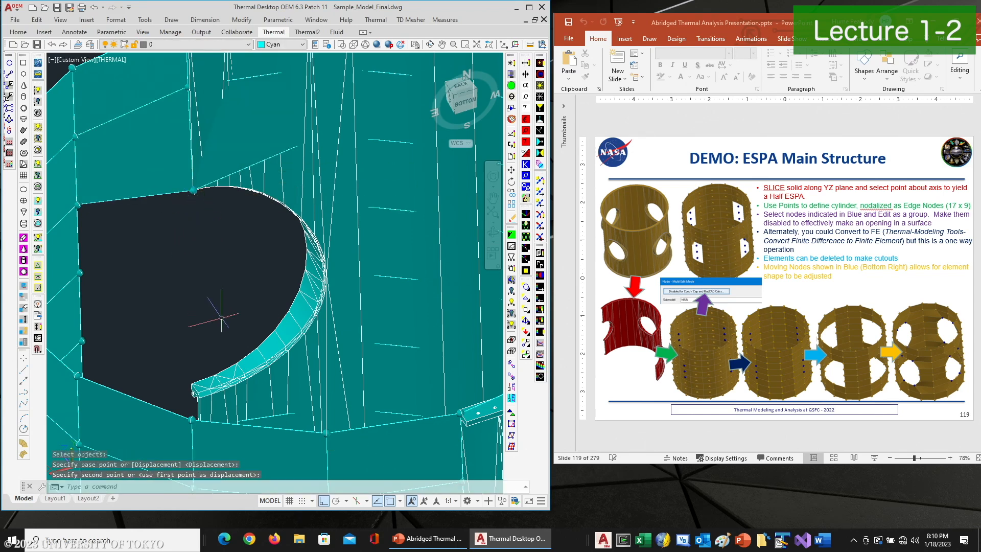
# Move the node on the opening's side edge up onto the endpoint of the flange corner
pyautogui.moveTo(219, 317)
pyautogui.mouseDown(button='middle')
pyautogui.moveTo(222, 248)
pyautogui.moveTo(222, 263)
pyautogui.mouseUp(button='middle')
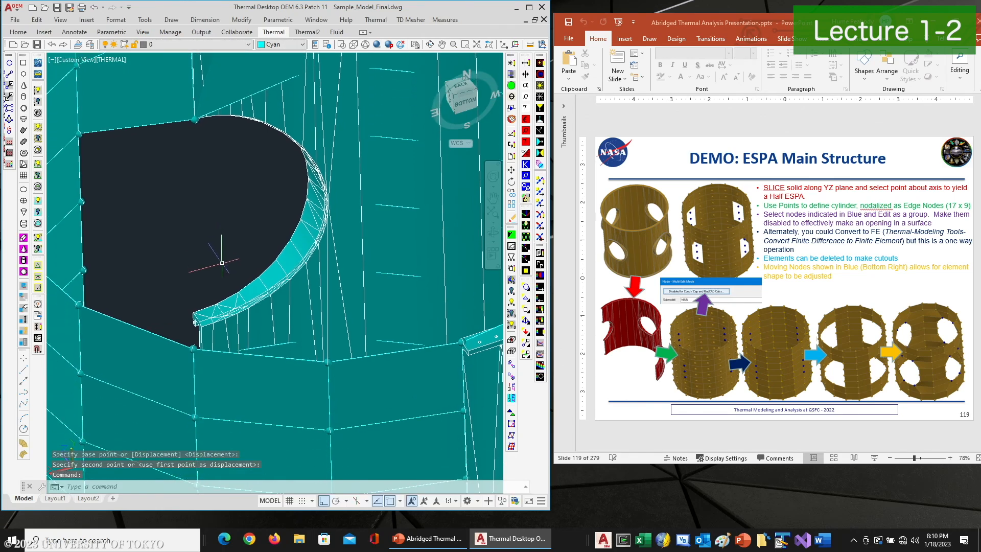
pyautogui.click(430, 47)
pyautogui.moveTo(252, 264); pyautogui.dragTo(252, 286)
pyautogui.rightClick(219, 242)
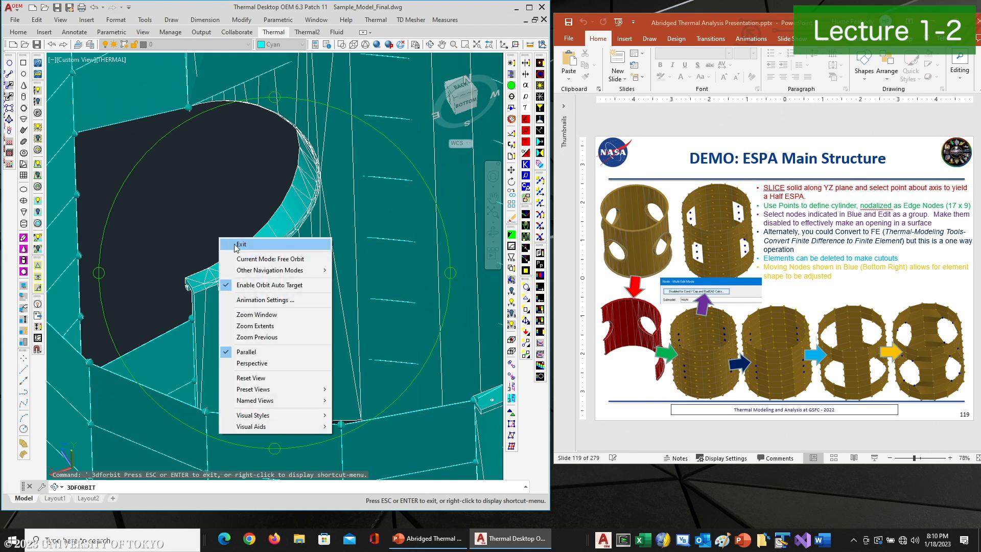
pyautogui.click(229, 241)
pyautogui.write('m')
pyautogui.press('Return')
pyautogui.scroll(3, 190, 318)
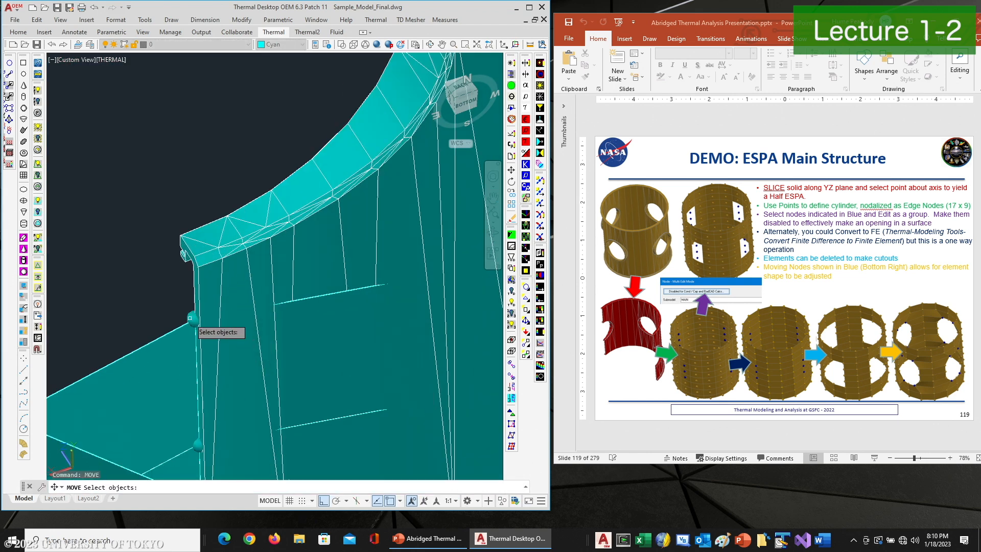
pyautogui.click(196, 318)
pyautogui.press('Return')
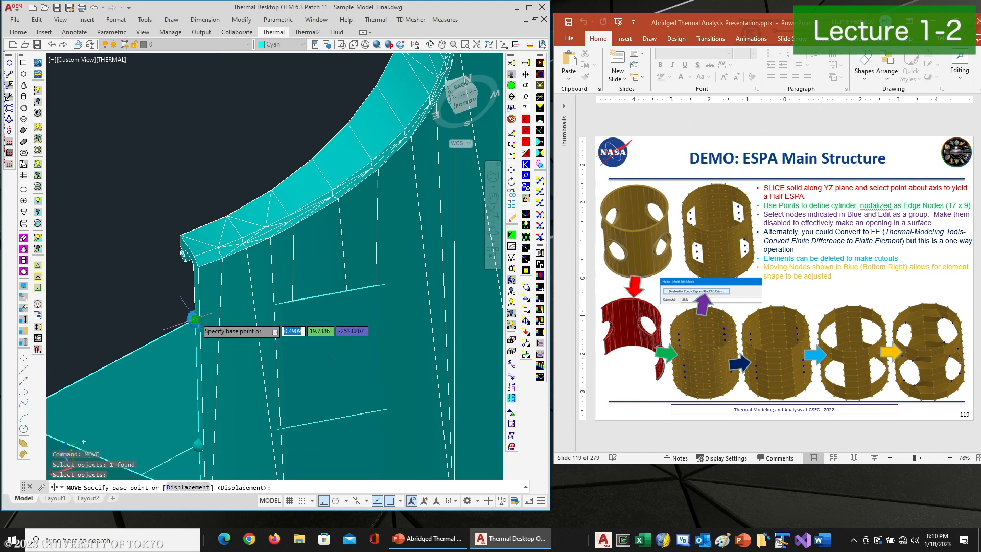
pyautogui.click(195, 317)
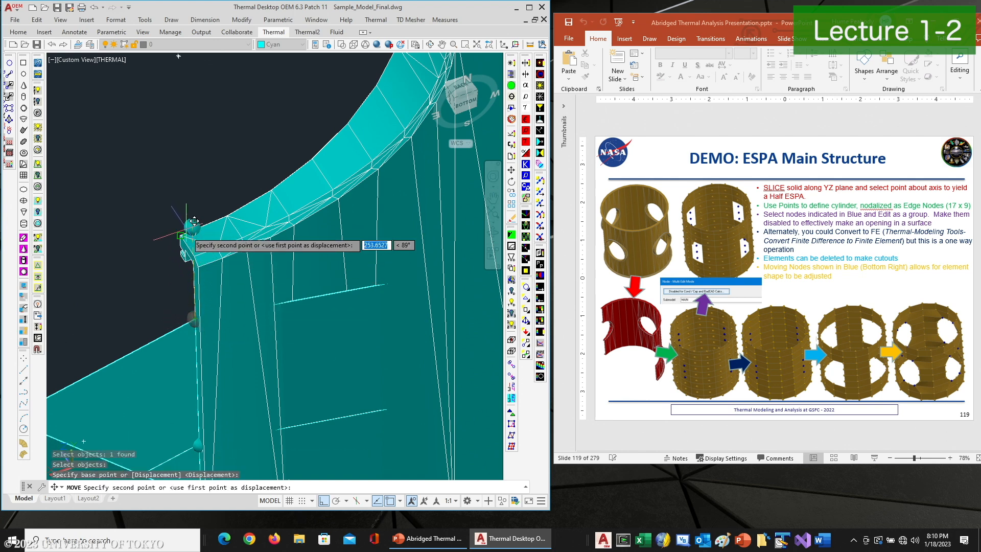
pyautogui.click(199, 267)
# Move the node above the circular opening onto the nearest point of the flange edge
pyautogui.scroll(-4, 213, 217)
pyautogui.moveTo(212, 146); pyautogui.dragTo(236, 242, button='middle')
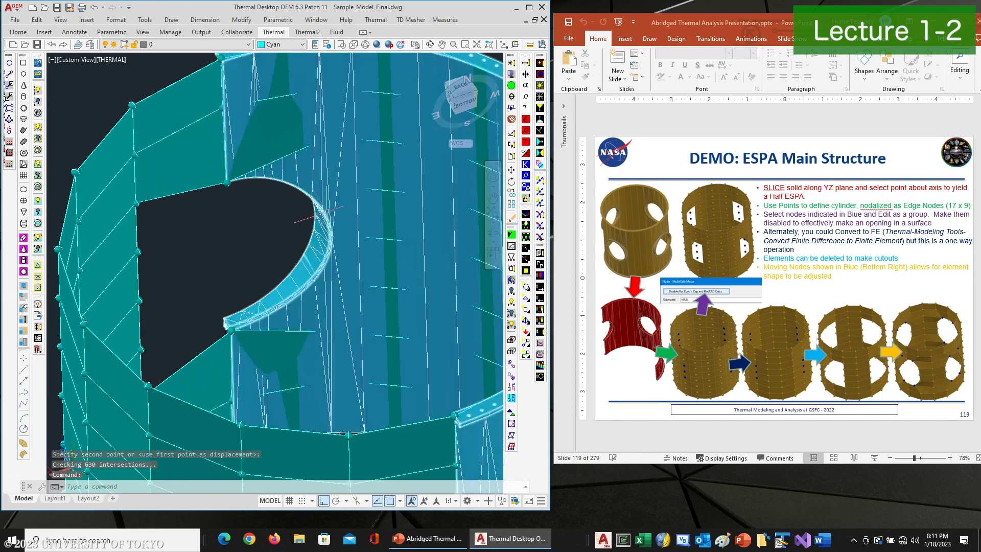
pyautogui.click(431, 46)
pyautogui.moveTo(341, 110); pyautogui.dragTo(292, 223)
pyautogui.moveTo(317, 132); pyautogui.dragTo(341, 202)
pyautogui.rightClick(307, 185)
pyautogui.click(328, 188)
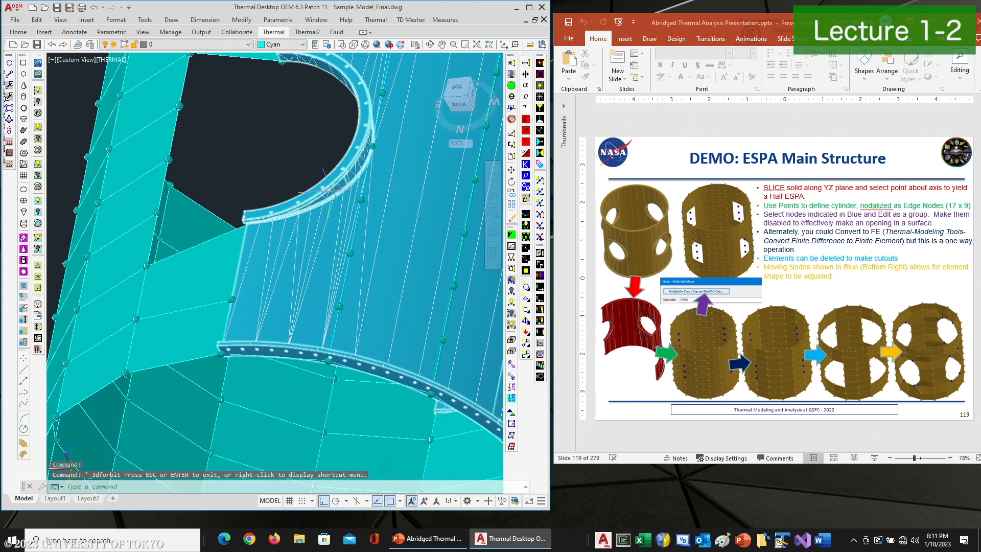
pyautogui.scroll(4, 355, 192)
pyautogui.write('m')
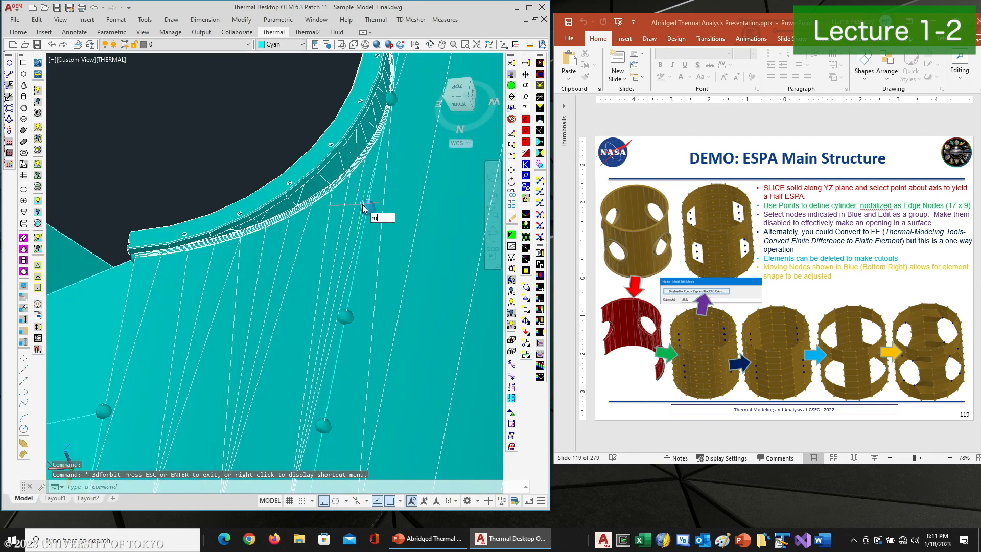
pyautogui.press('Return')
pyautogui.click(362, 204)
pyautogui.press('Return')
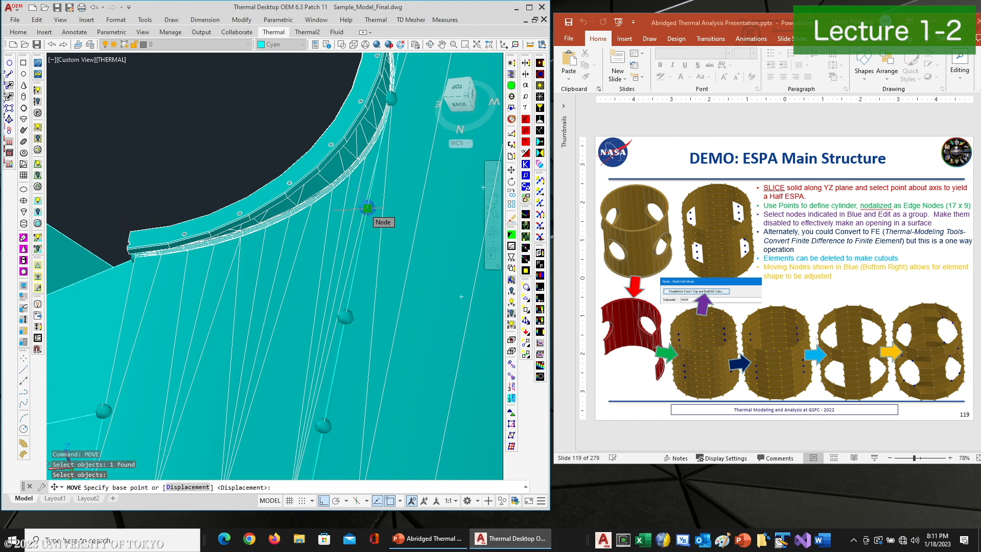
pyautogui.click(367, 207)
pyautogui.write('near')
pyautogui.press('Return')
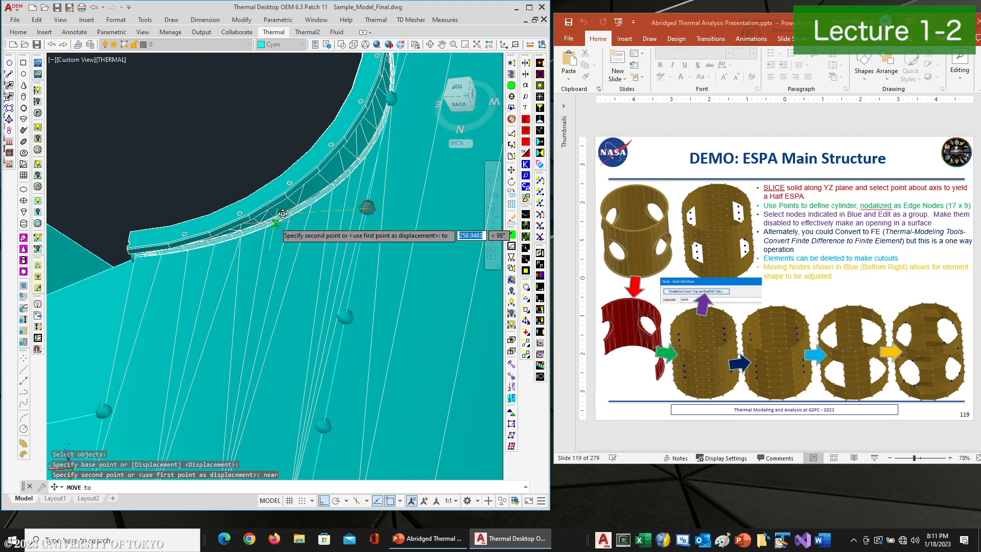
pyautogui.scroll(2, 277, 220)
pyautogui.scroll(2, 269, 228)
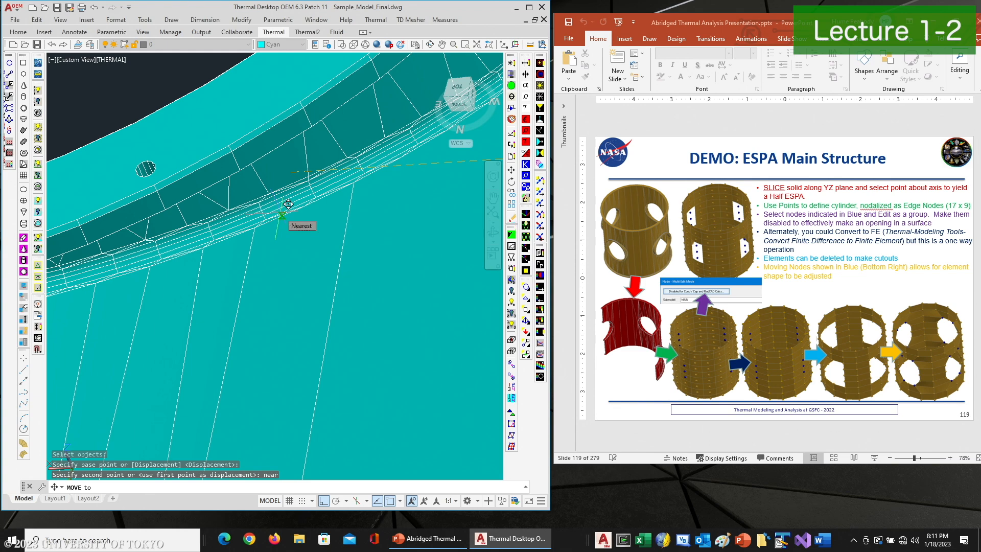
pyautogui.click(289, 204)
# Move the node beside the opening's curved flange onto the nearest point of that flange
pyautogui.scroll(-6, 314, 227)
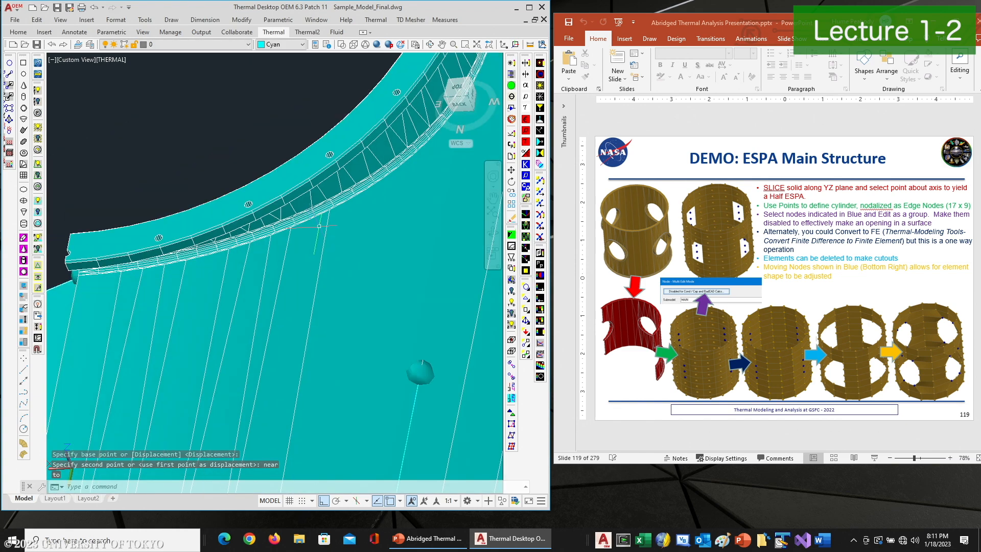
pyautogui.scroll(-2, 366, 207)
pyautogui.moveTo(365, 207); pyautogui.dragTo(239, 388, button='middle')
pyautogui.press('Escape')
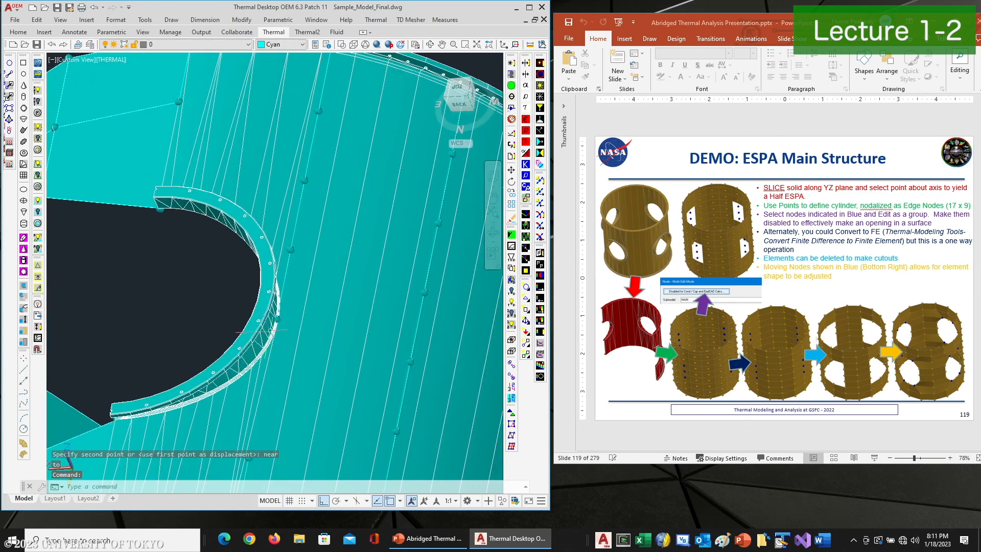
pyautogui.click(431, 45)
pyautogui.moveTo(317, 204); pyautogui.dragTo(232, 341)
pyautogui.rightClick(232, 341)
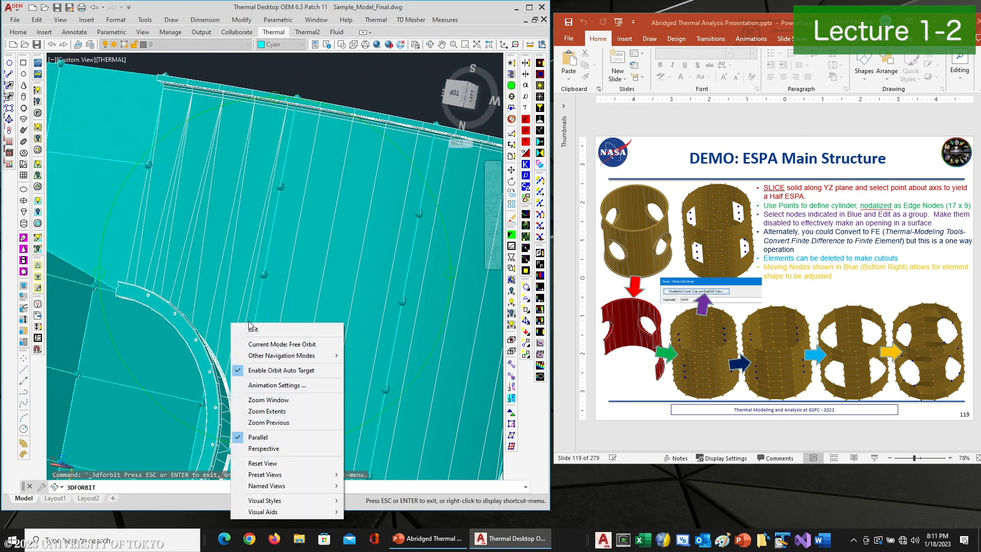
pyautogui.click(244, 328)
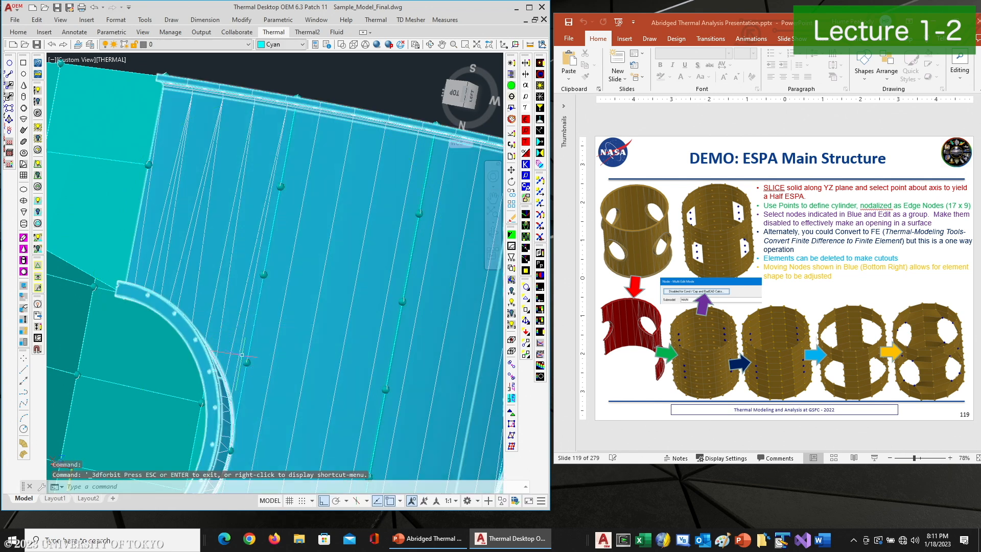
pyautogui.write('m')
pyautogui.press('Return')
pyautogui.click(247, 363)
pyautogui.press('Return')
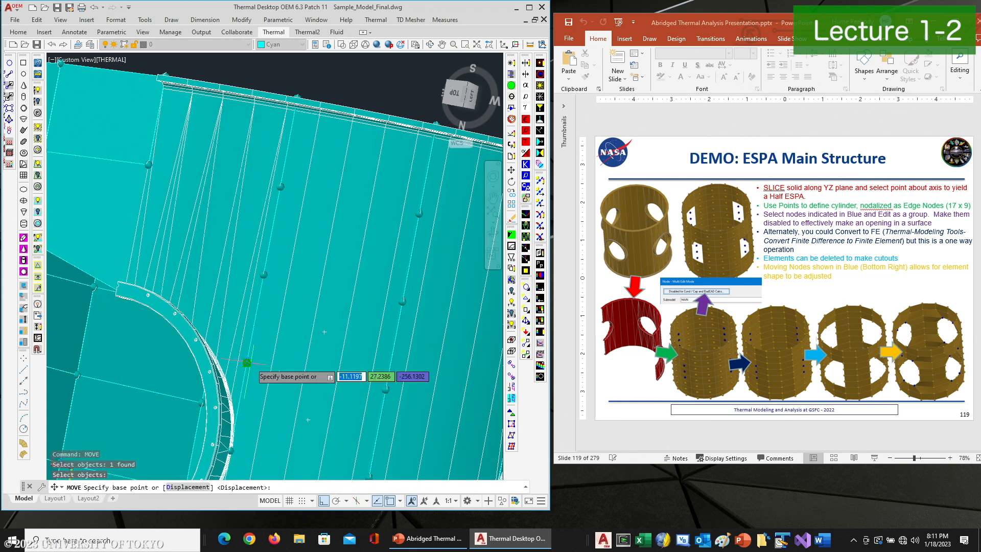
pyautogui.click(246, 361)
pyautogui.write('near')
pyautogui.press('Return')
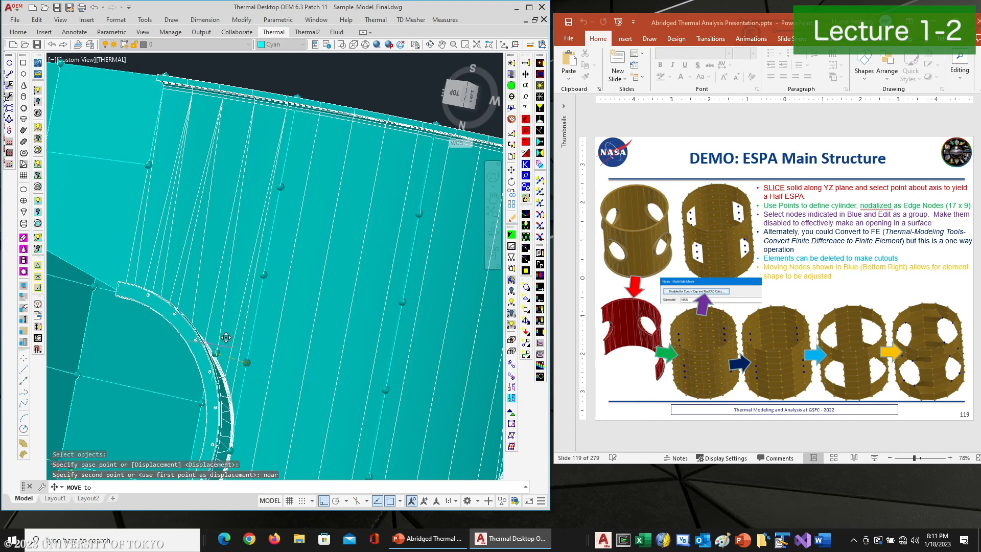
pyautogui.scroll(8, 226, 337)
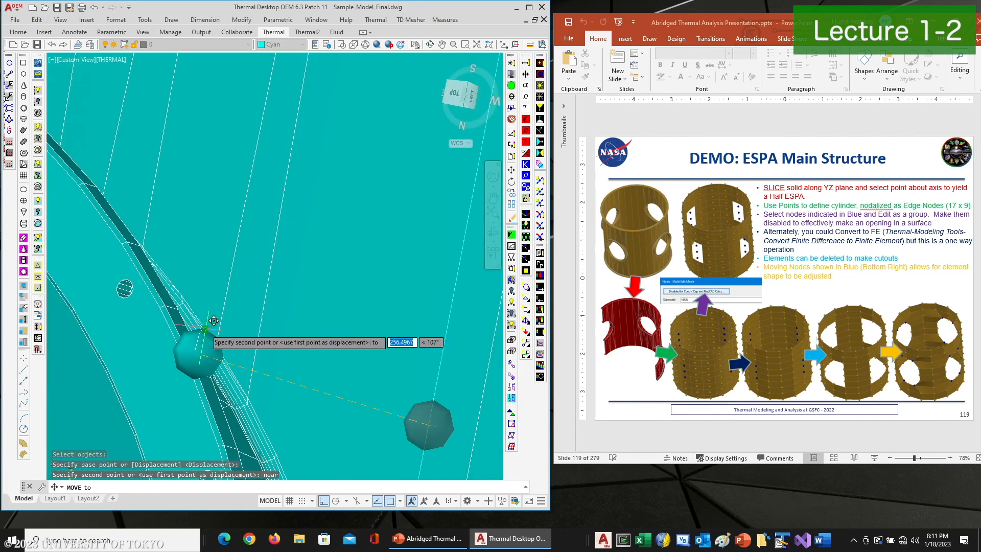
pyautogui.click(213, 321)
pyautogui.scroll(5, 225, 322)
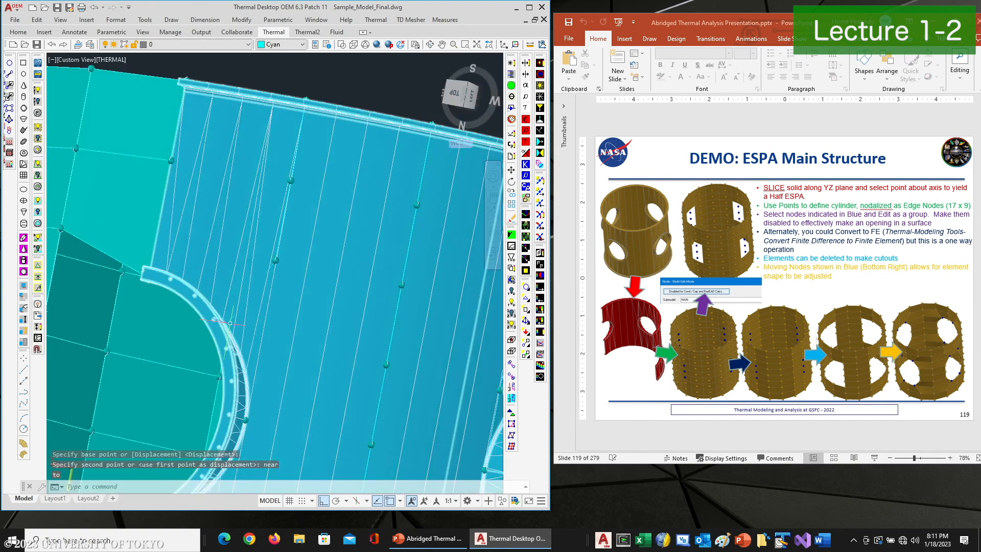
pyautogui.click(205, 45)
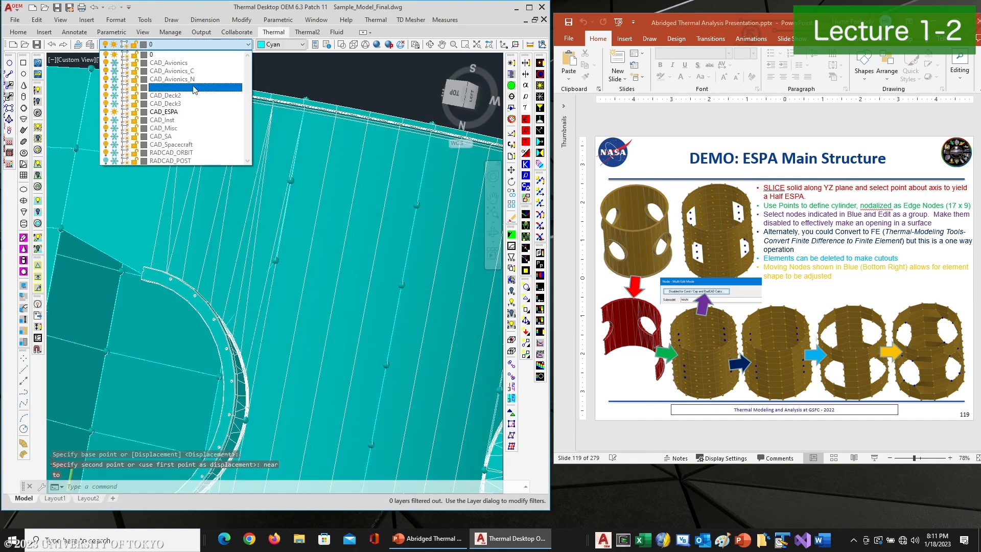
pyautogui.click(338, 88)
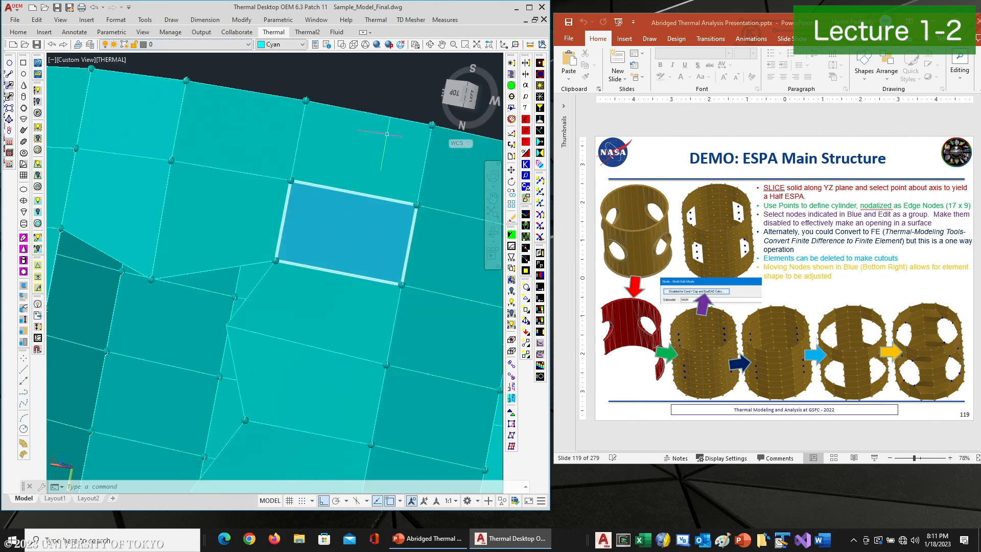
# Create a triangular element from three nodes to fill the gap at the upper-left corner of the opening
pyautogui.click(436, 45)
pyautogui.moveTo(357, 281); pyautogui.dragTo(376, 234)
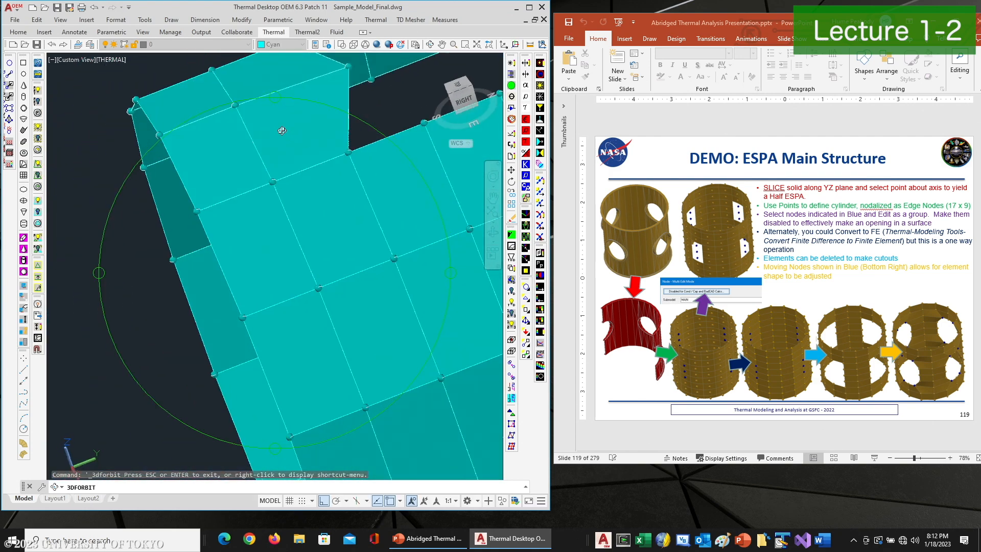
pyautogui.moveTo(282, 130); pyautogui.dragTo(362, 230)
pyautogui.moveTo(395, 165); pyautogui.dragTo(297, 139)
pyautogui.moveTo(297, 260); pyautogui.dragTo(222, 164, button='middle')
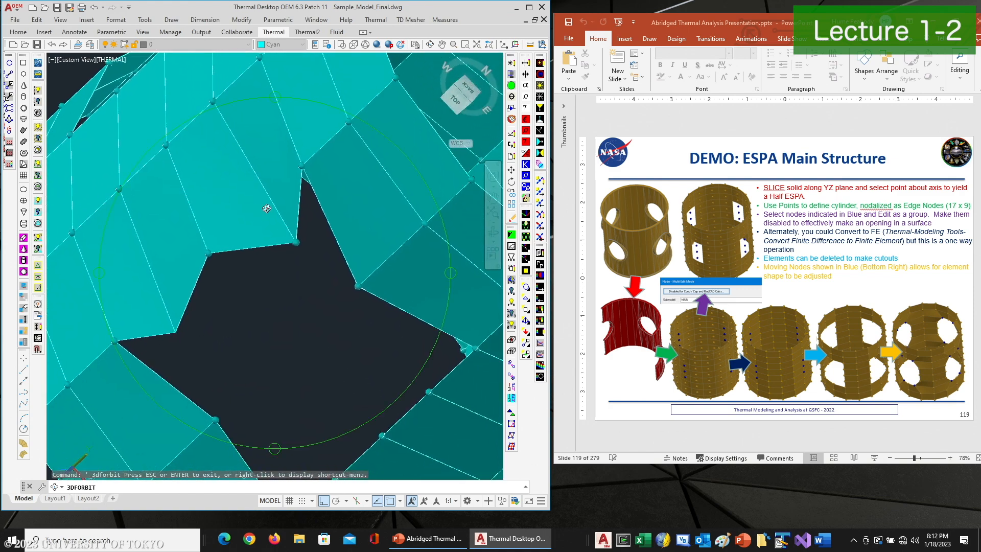
pyautogui.moveTo(365, 197); pyautogui.dragTo(245, 157)
pyautogui.moveTo(218, 195); pyautogui.dragTo(306, 285, button='middle')
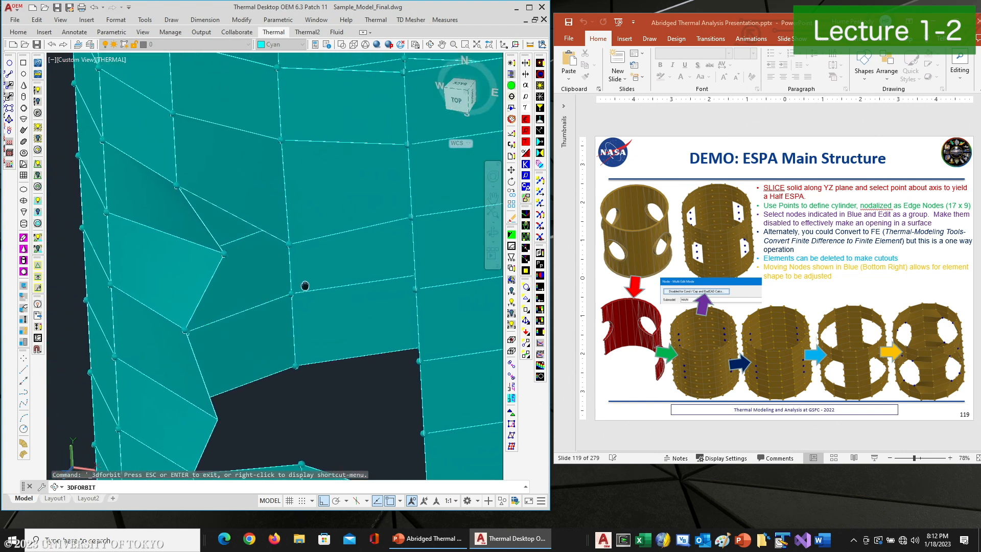
pyautogui.moveTo(269, 211); pyautogui.dragTo(217, 239)
pyautogui.rightClick(230, 235)
pyautogui.click(244, 241)
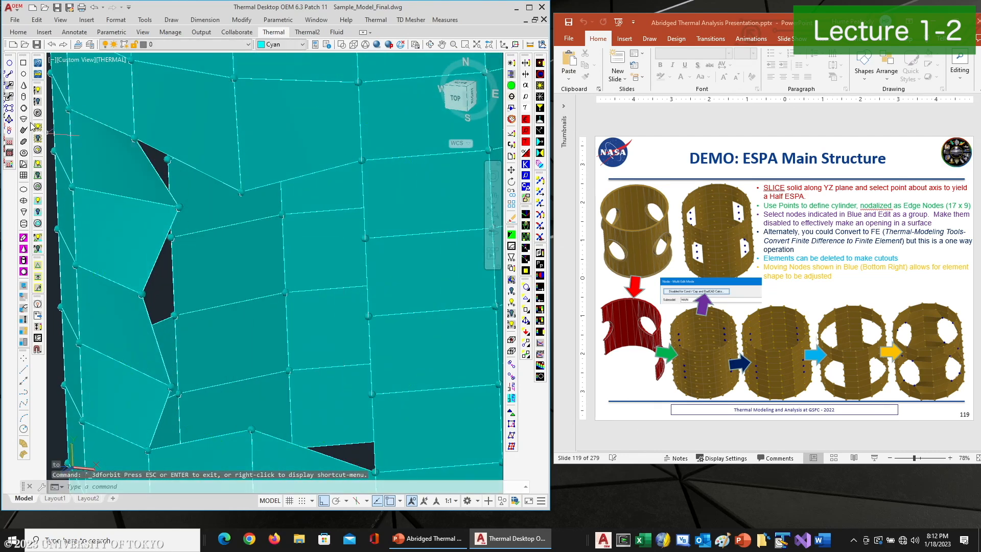
pyautogui.click(9, 109)
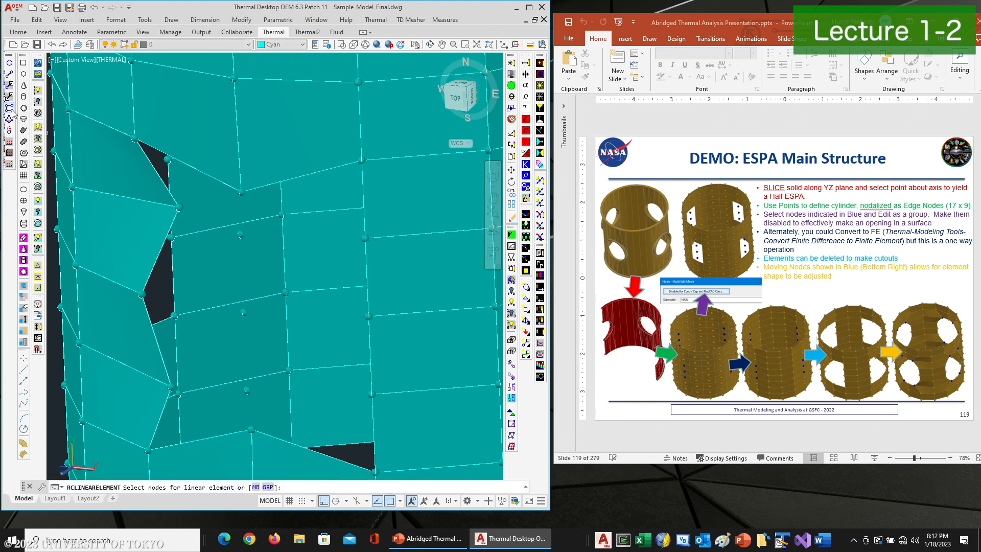
pyautogui.click(134, 139)
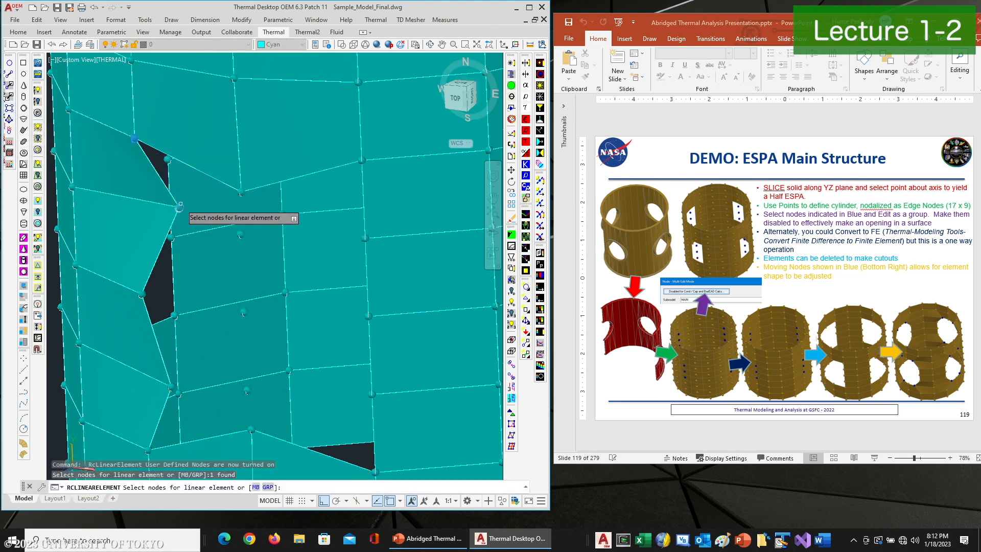
pyautogui.click(178, 208)
pyautogui.click(241, 194)
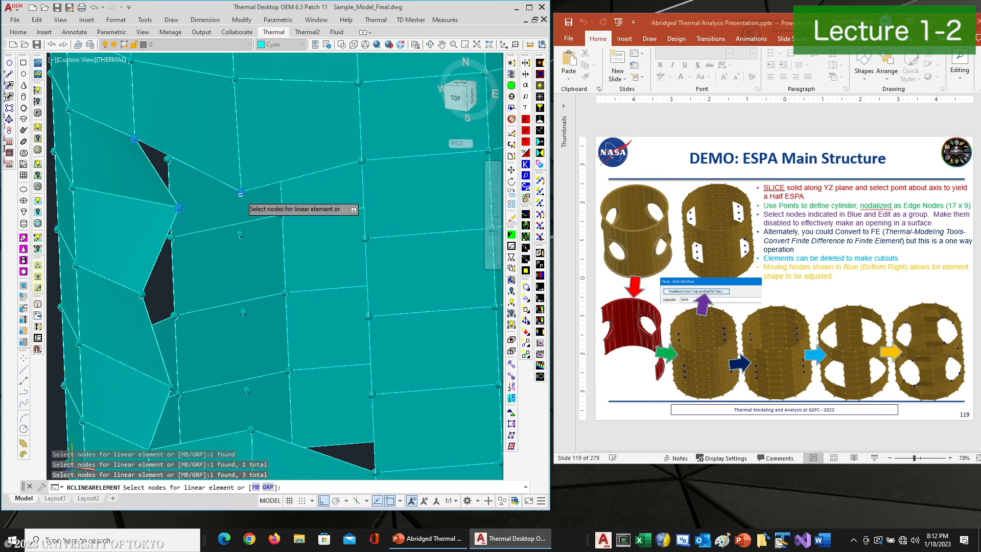
pyautogui.press('Return')
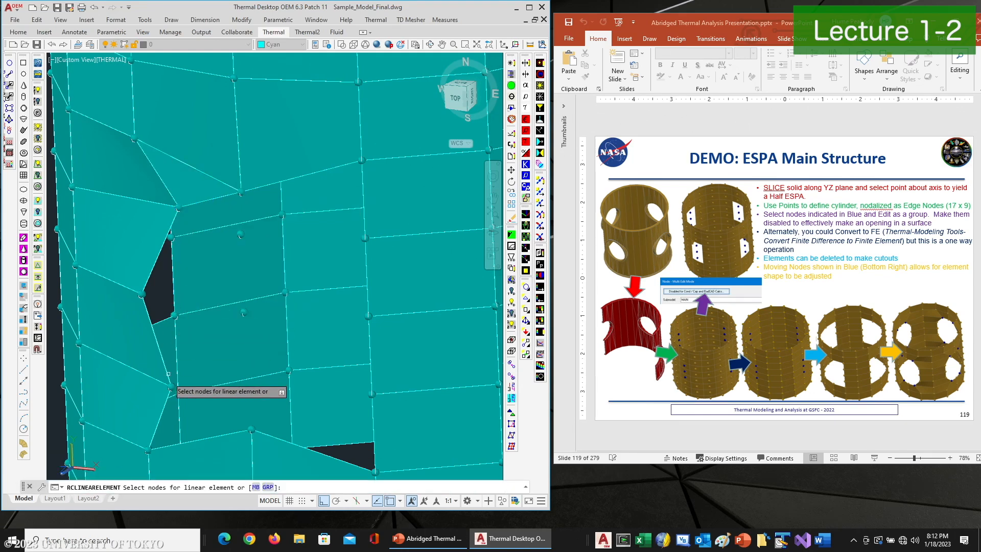
# Try to create a triangular element from three nodes at the lower-left corner of the opening
pyautogui.click(148, 448)
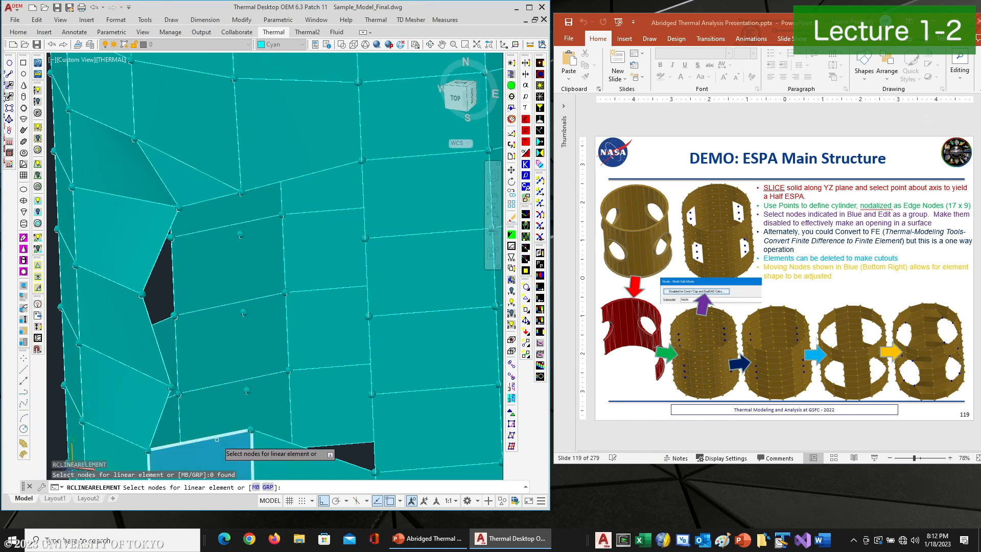
pyautogui.click(251, 430)
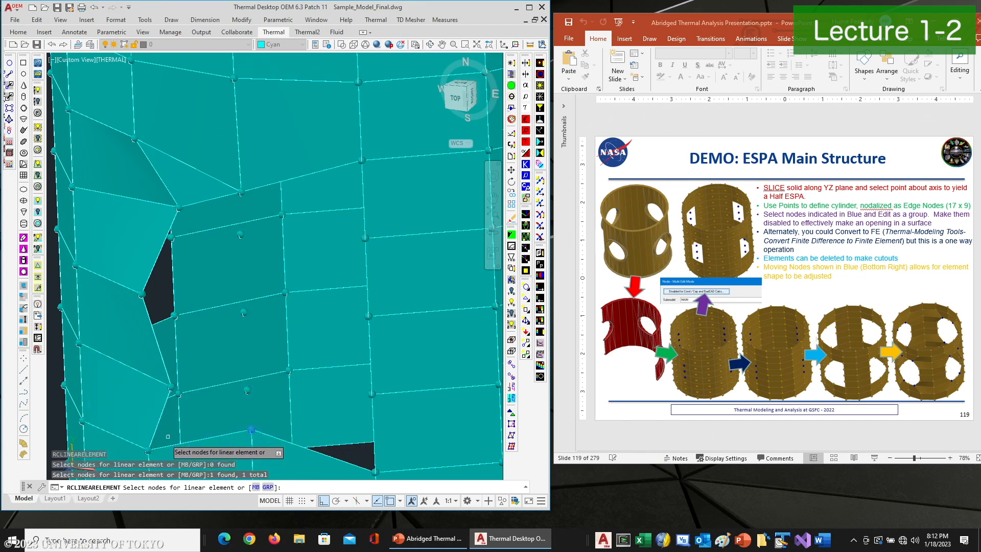
pyautogui.click(172, 389)
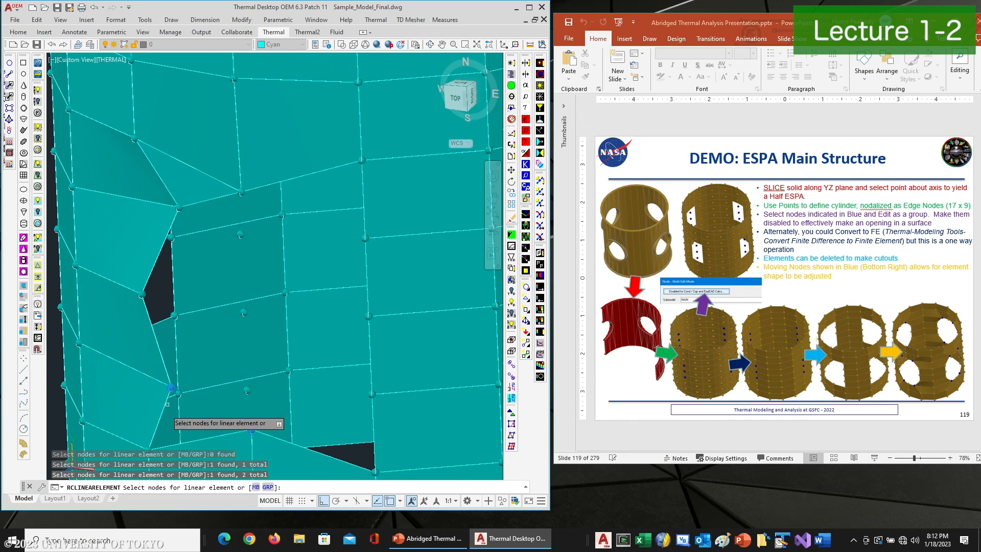
pyautogui.click(150, 446)
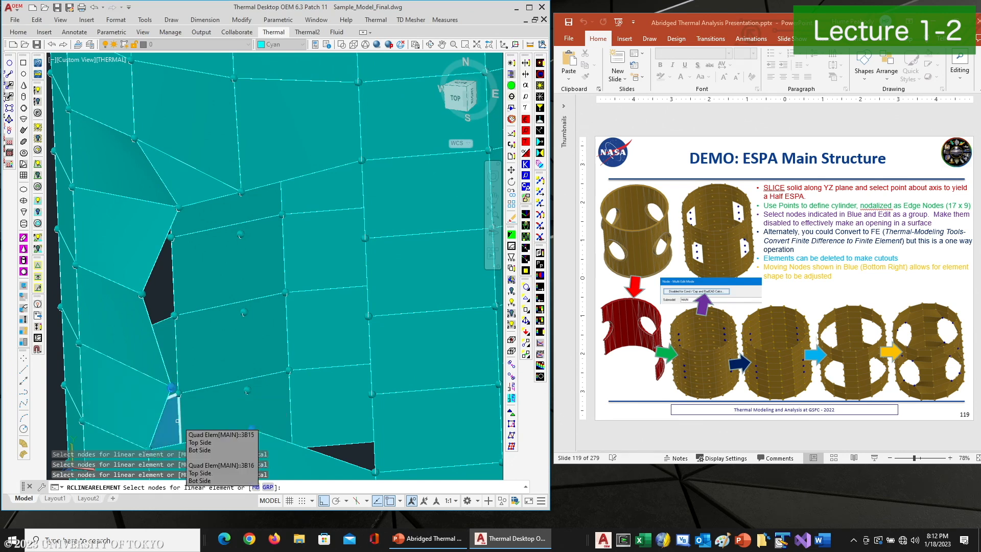
pyautogui.press('Return')
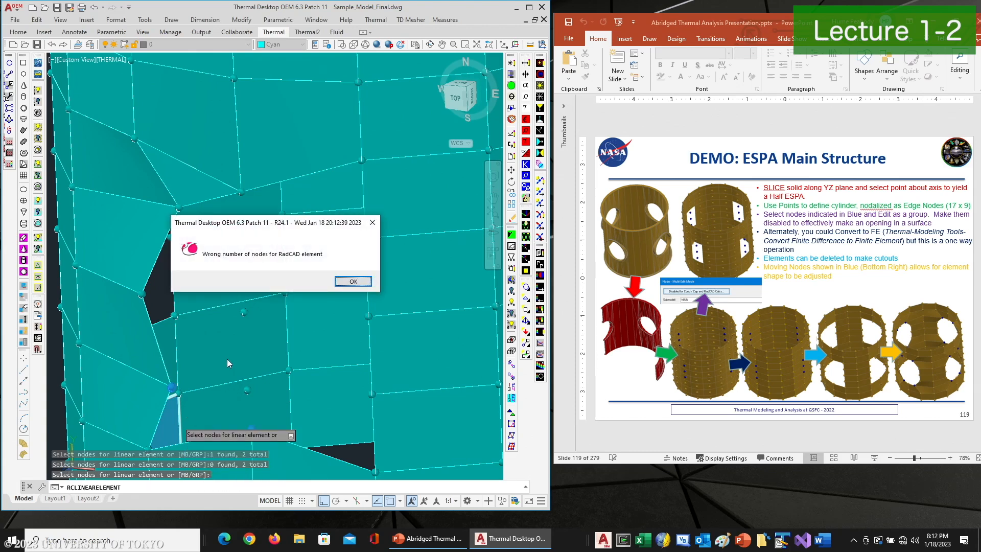
pyautogui.click(347, 283)
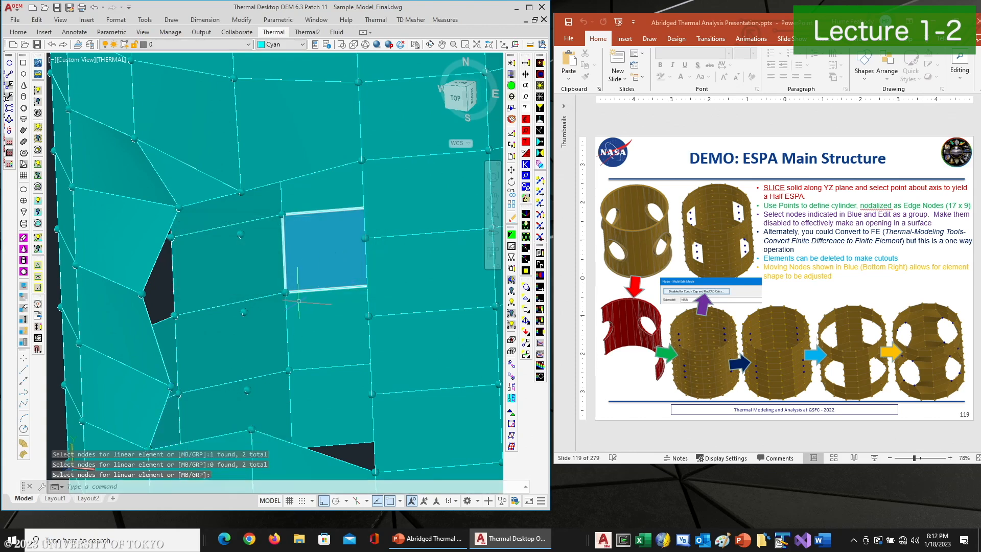
# Create an element from the nodes at the lower-left corner of the opening
pyautogui.moveTo(252, 376); pyautogui.dragTo(243, 330, button='middle')
pyautogui.click(148, 404)
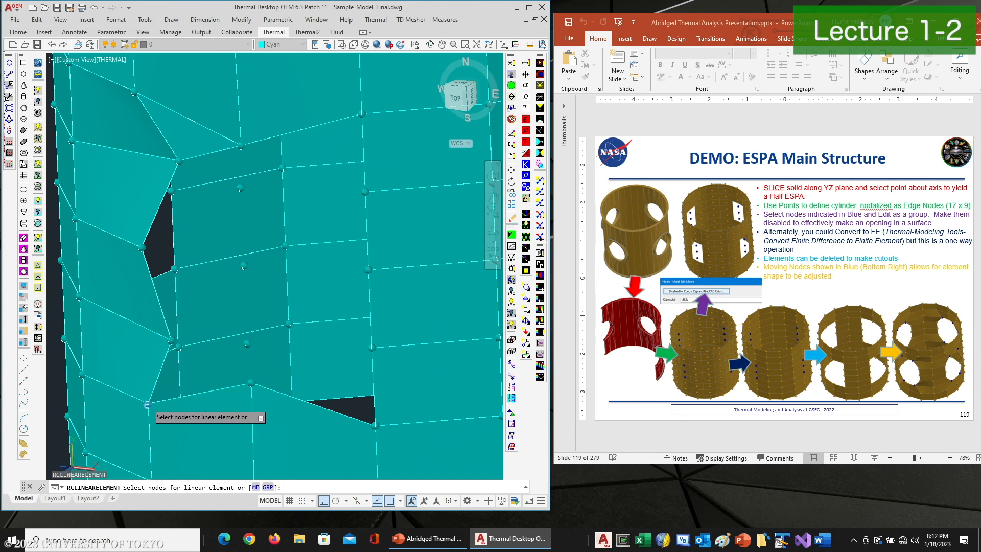
pyautogui.click(252, 384)
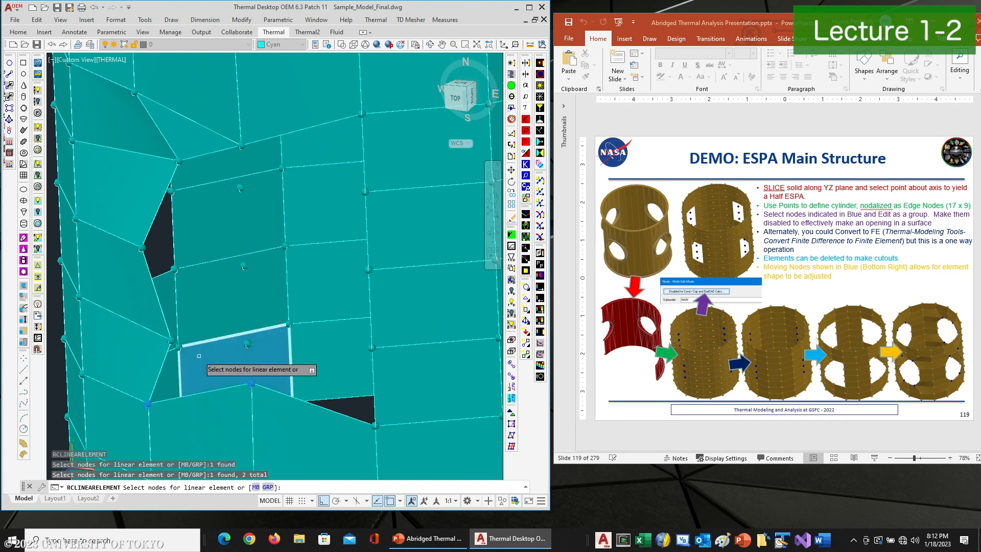
pyautogui.press('Return')
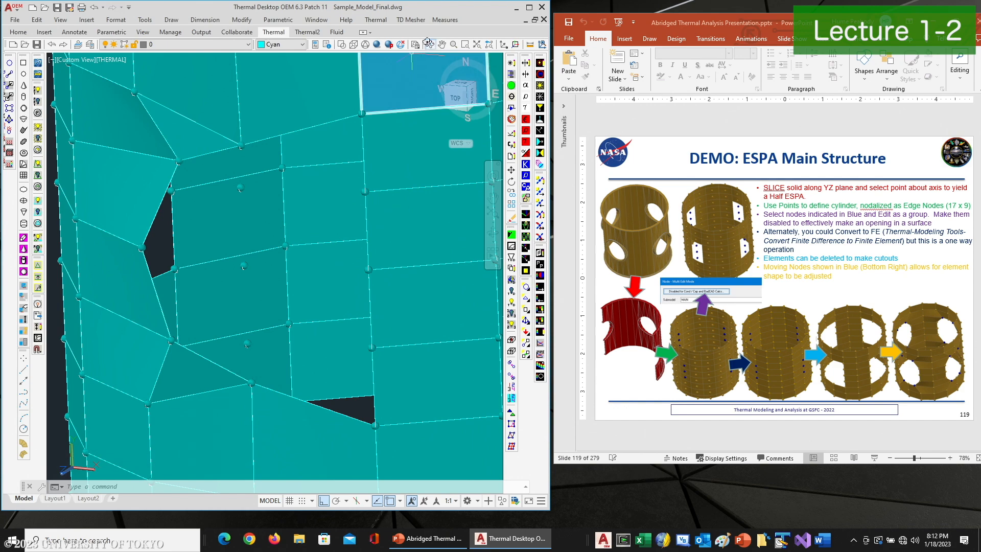
# Mirror the two new triangular elements across the YZ plane, keeping the source elements
pyautogui.click(428, 44)
pyautogui.moveTo(327, 220); pyautogui.dragTo(306, 213)
pyautogui.rightClick(287, 245)
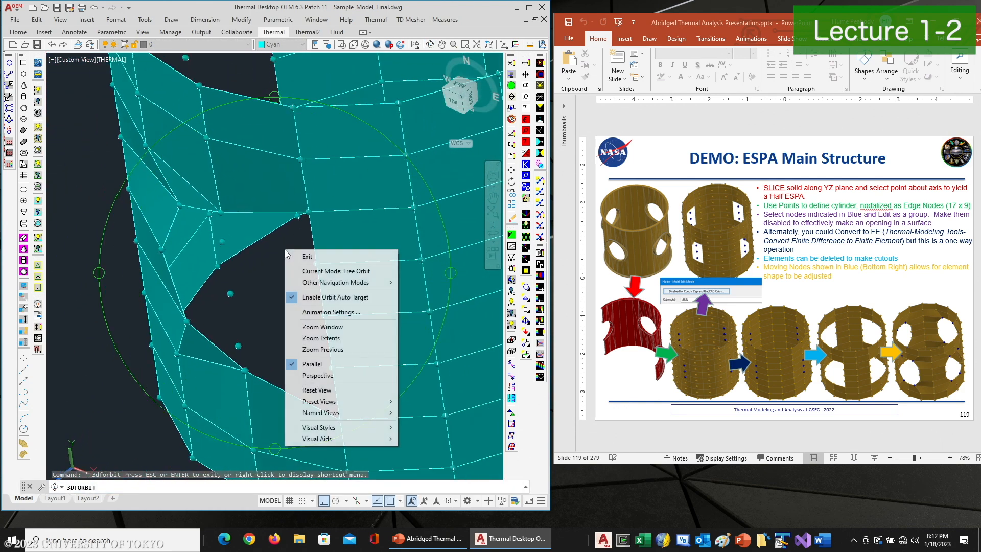
pyautogui.click(307, 257)
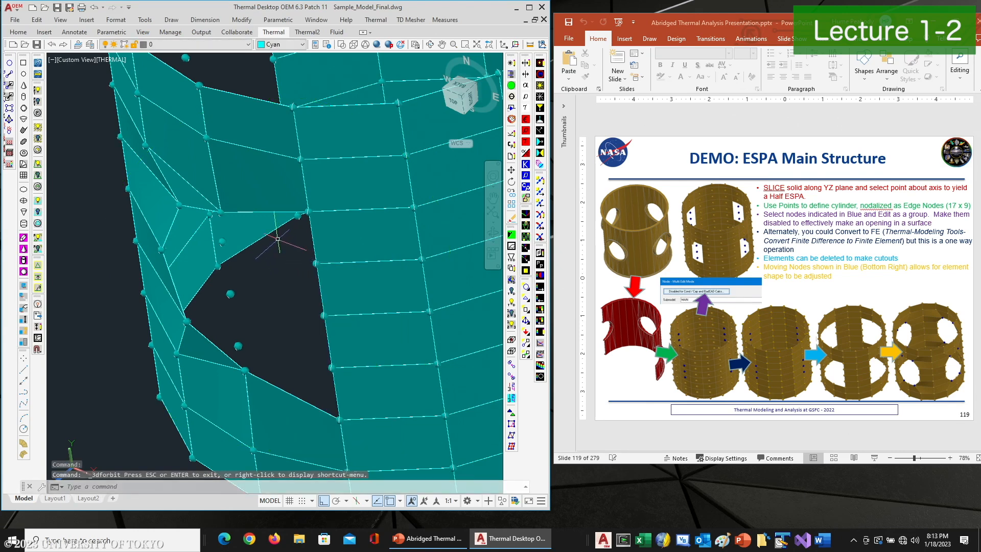
pyautogui.click(250, 246)
pyautogui.write('mirror')
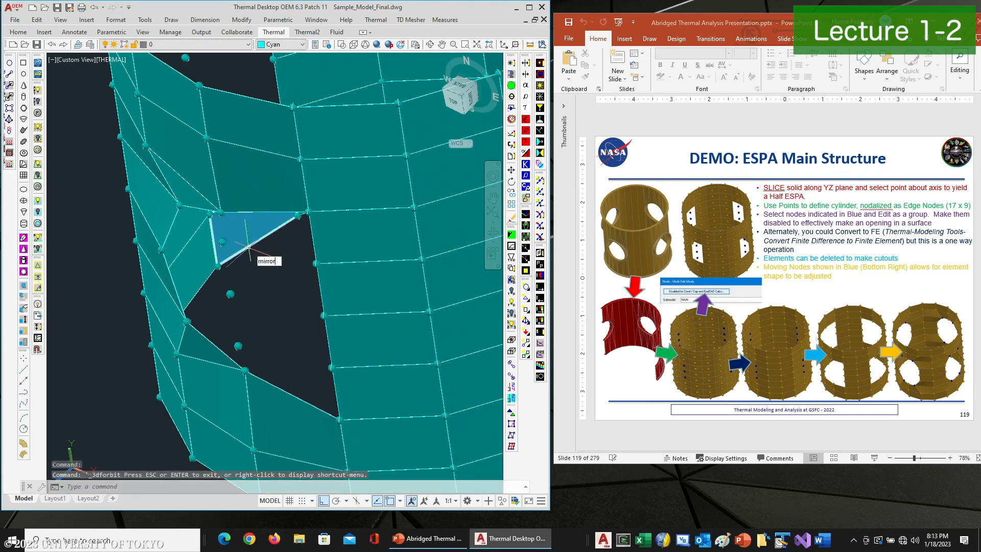
pyautogui.write('3d')
pyautogui.press('Return')
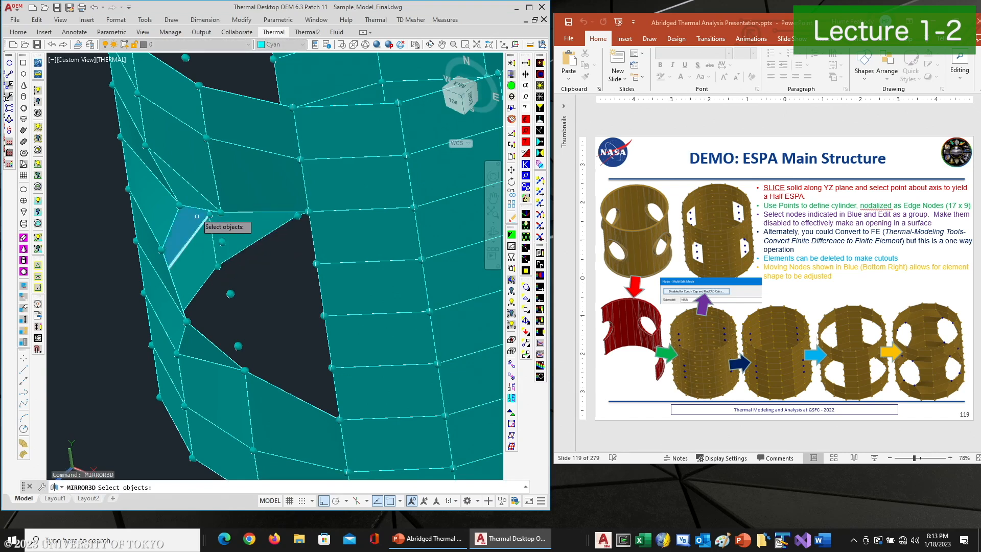
pyautogui.click(185, 193)
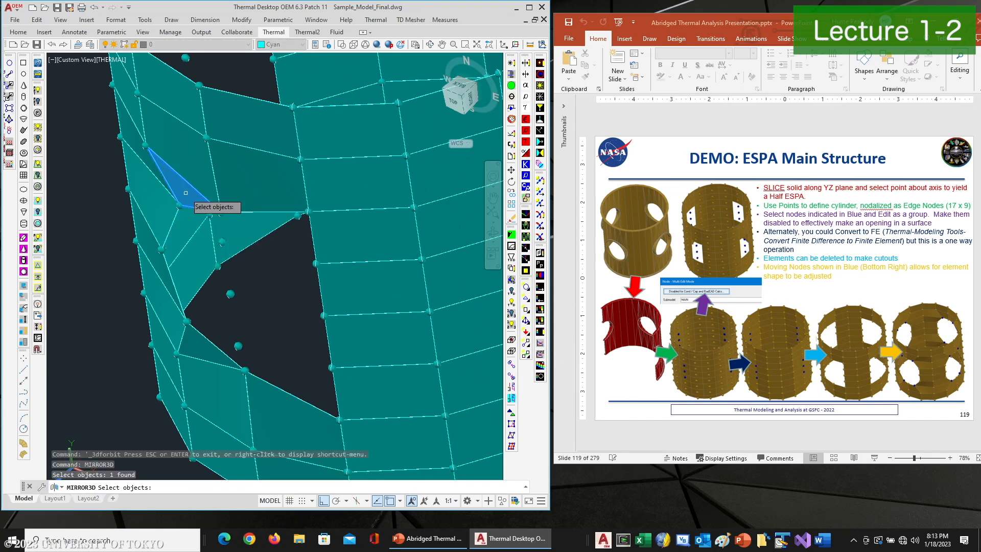
pyautogui.click(192, 341)
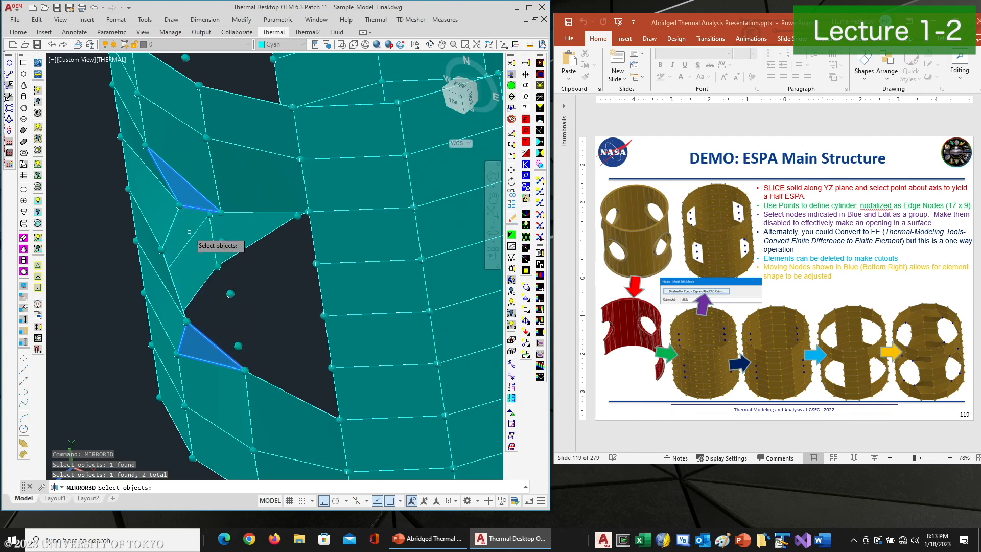
pyautogui.press('Return')
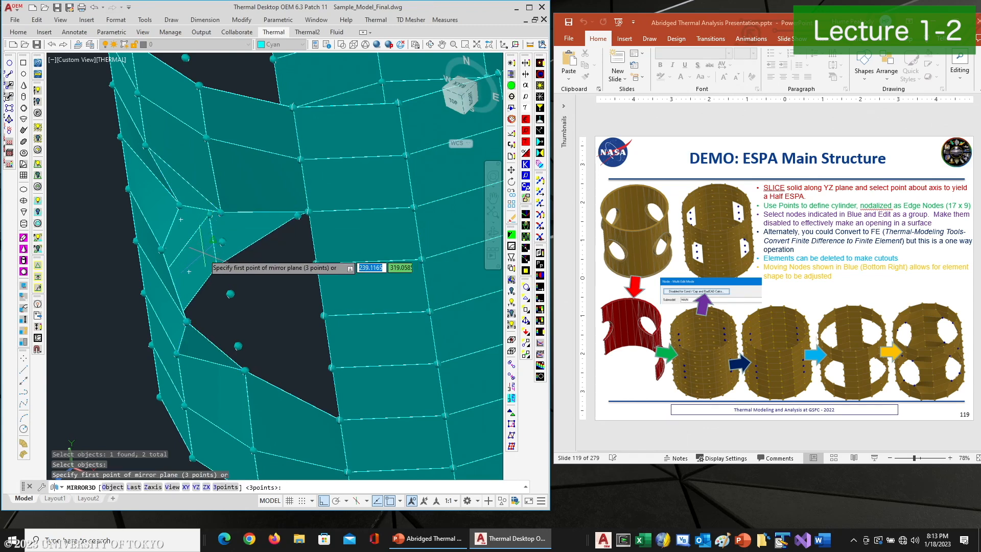
pyautogui.write('x')
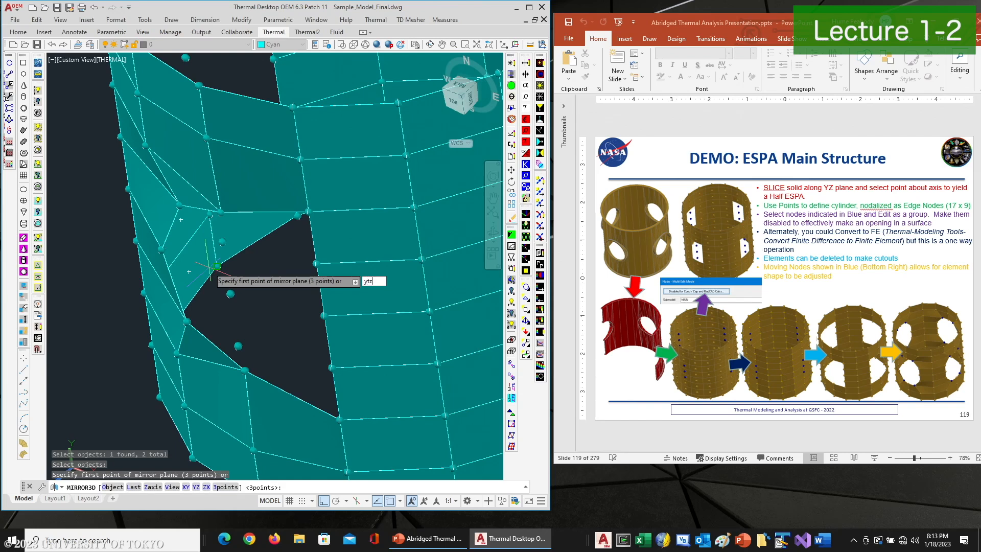
pyautogui.write('z')
pyautogui.press('Return')
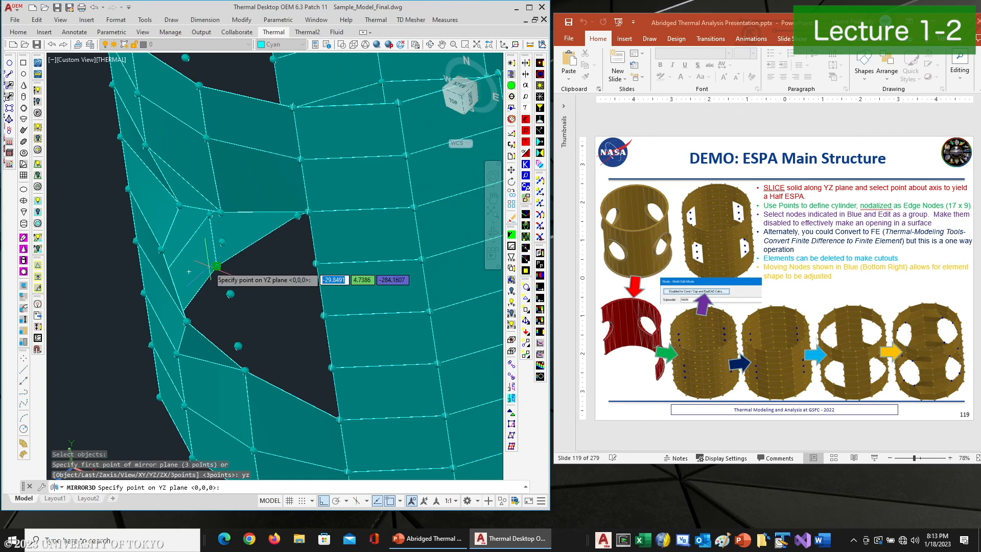
pyautogui.click(221, 212)
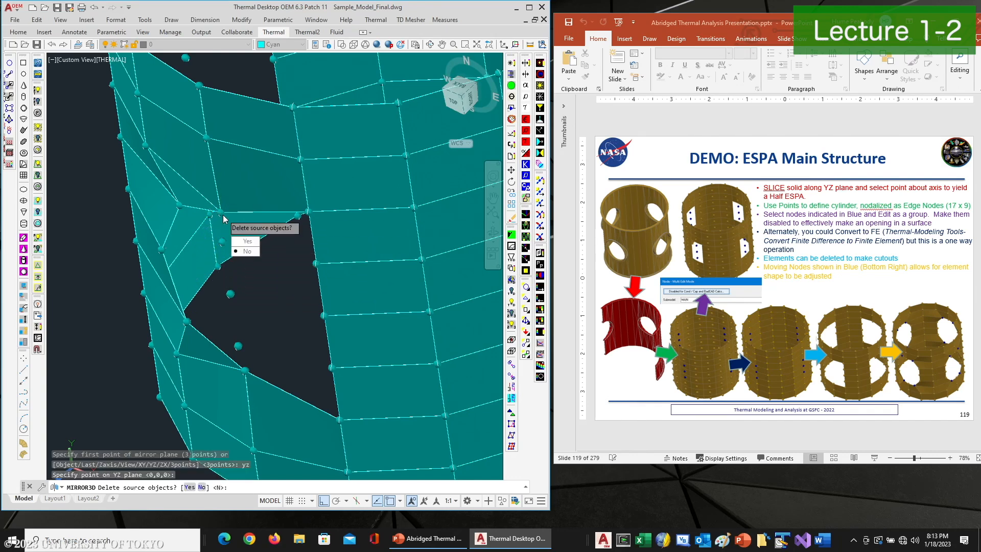
pyautogui.write('n')
pyautogui.press('Return')
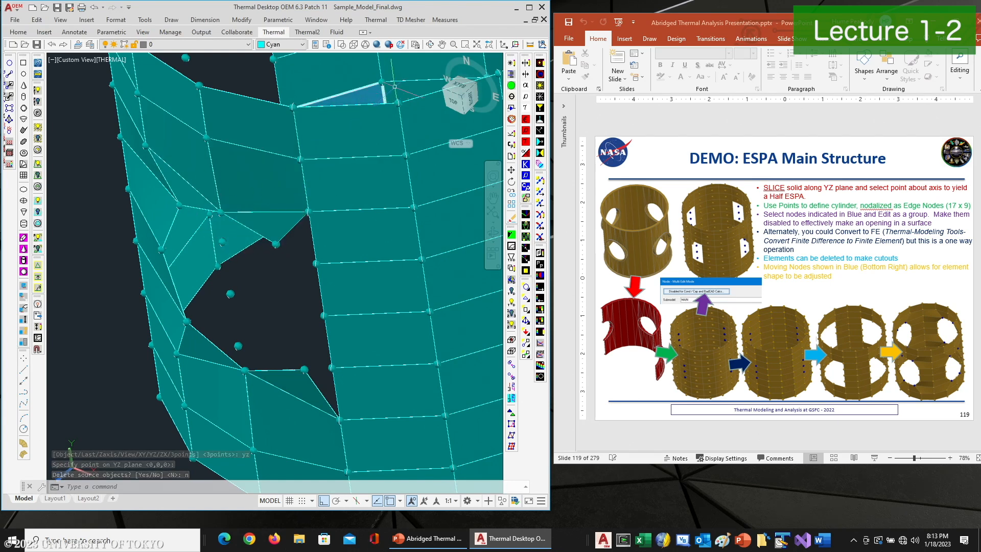
# Move the upper mirrored triangle into the gap at the upper-right corner of the opening
pyautogui.click(431, 44)
pyautogui.moveTo(403, 225); pyautogui.dragTo(350, 231)
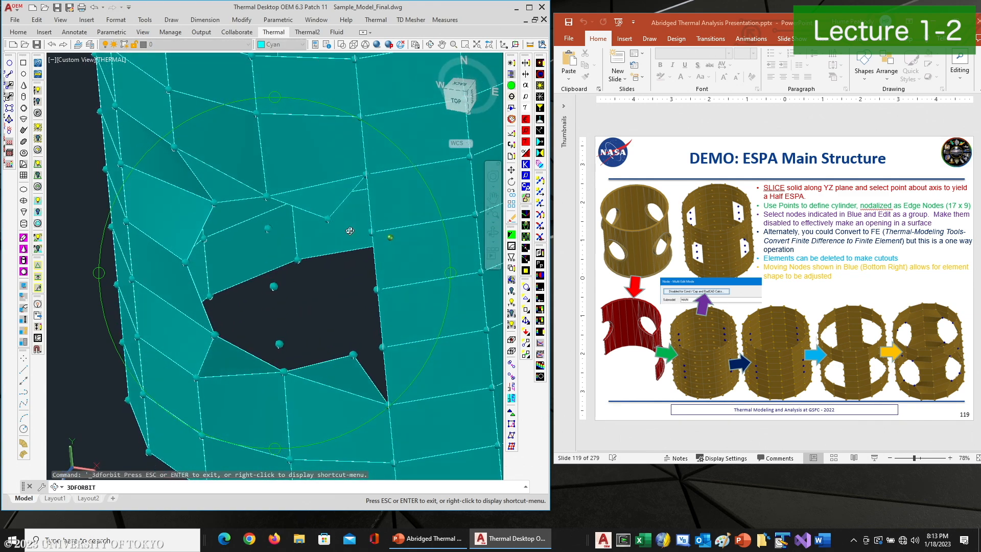
pyautogui.rightClick(291, 247)
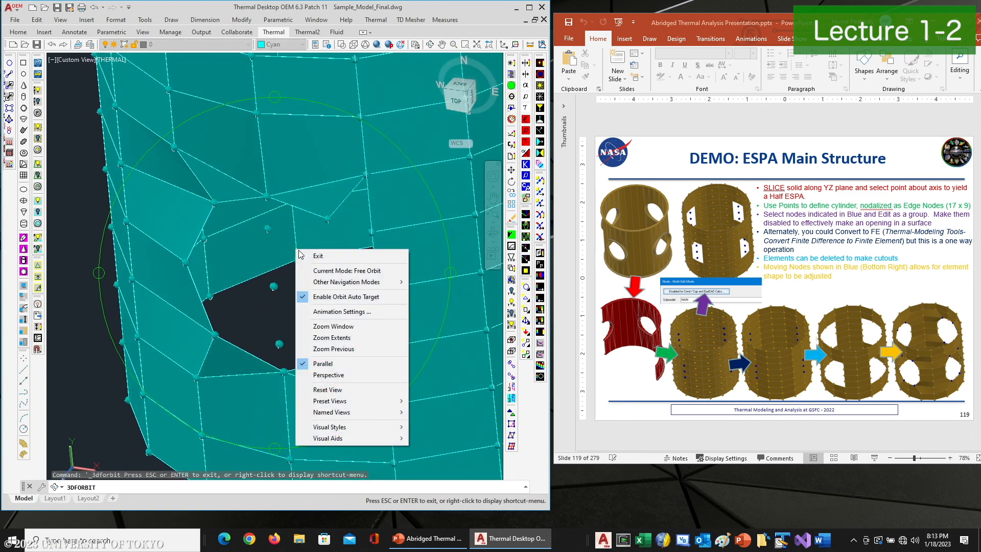
pyautogui.click(306, 256)
pyautogui.press('Return')
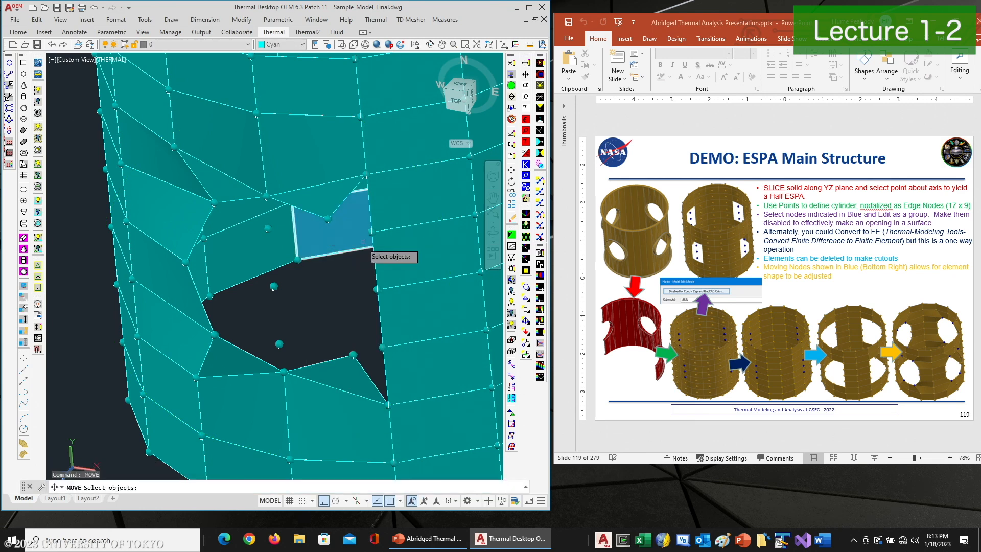
pyautogui.click(373, 231)
pyautogui.press('Return')
pyautogui.click(372, 232)
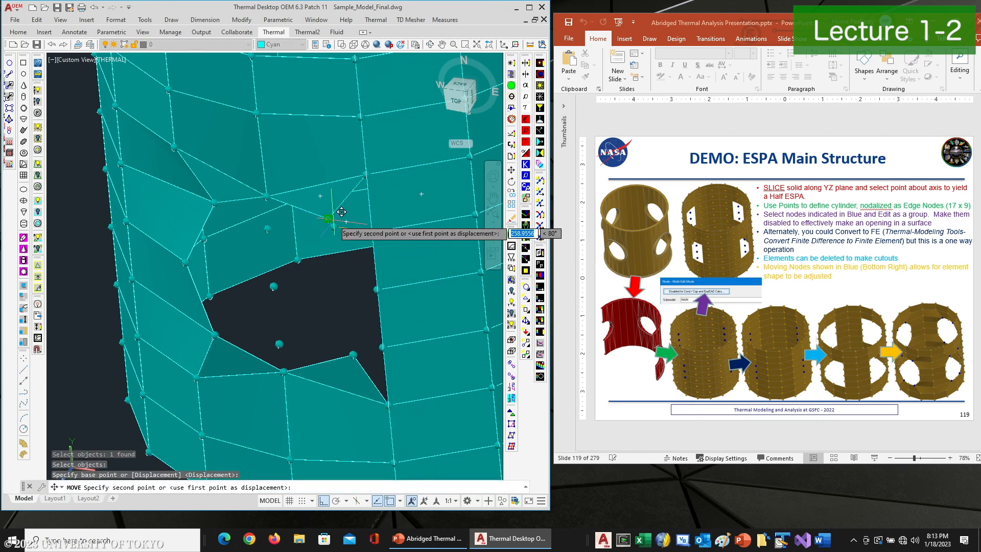
pyautogui.click(330, 220)
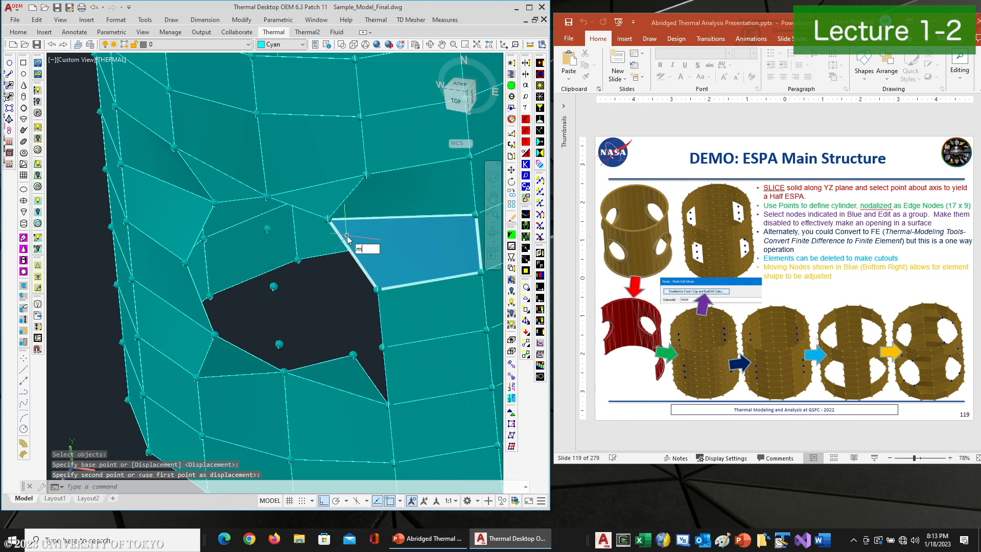
# Move the lower mirrored triangle into the gap at the lower-right corner of the opening
pyautogui.press('Return')
pyautogui.click(382, 346)
pyautogui.press('Return')
pyautogui.click(382, 346)
pyautogui.click(354, 354)
pyautogui.press('Return')
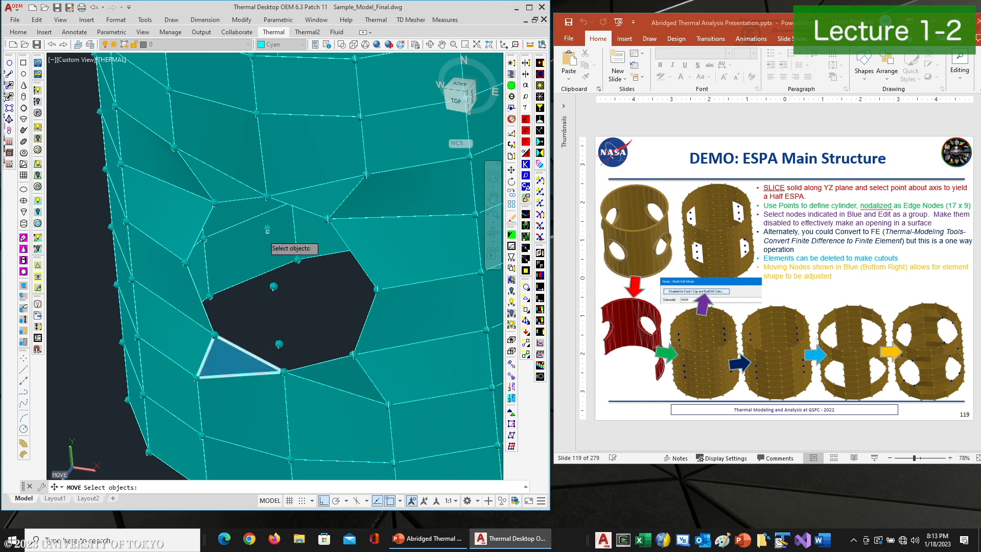
pyautogui.press('Escape')
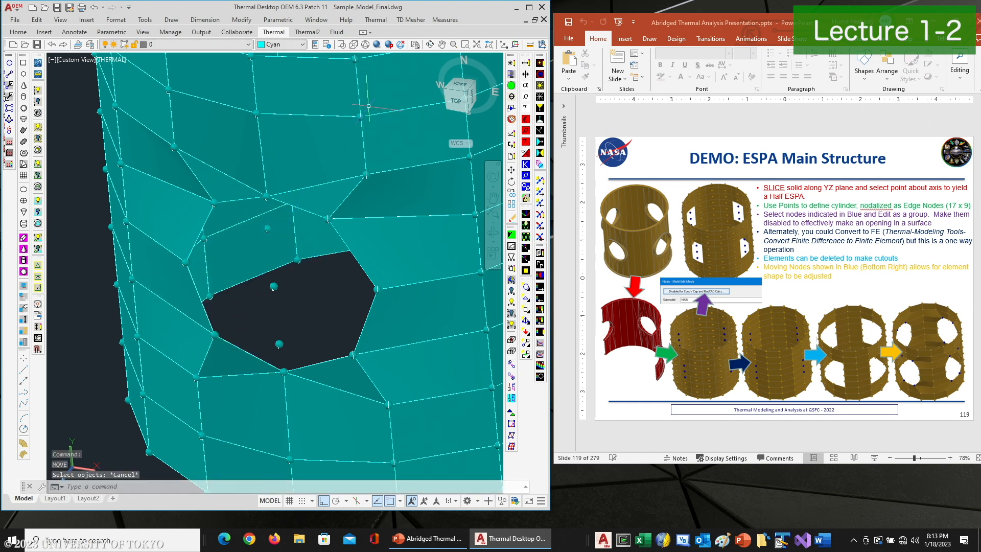
# Erase the two leftover nodes inside the opening
pyautogui.click(431, 45)
pyautogui.moveTo(332, 255)
pyautogui.mouseDown()
pyautogui.moveTo(288, 143)
pyautogui.moveTo(177, 212)
pyautogui.moveTo(305, 221)
pyautogui.moveTo(322, 250)
pyautogui.mouseUp()
pyautogui.rightClick(327, 259)
pyautogui.click(333, 261)
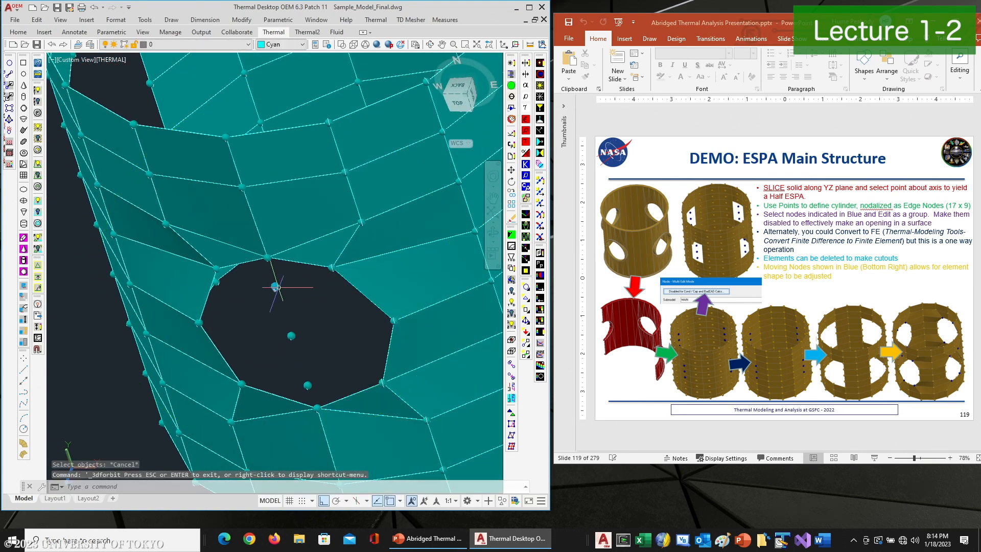
pyautogui.click(292, 335)
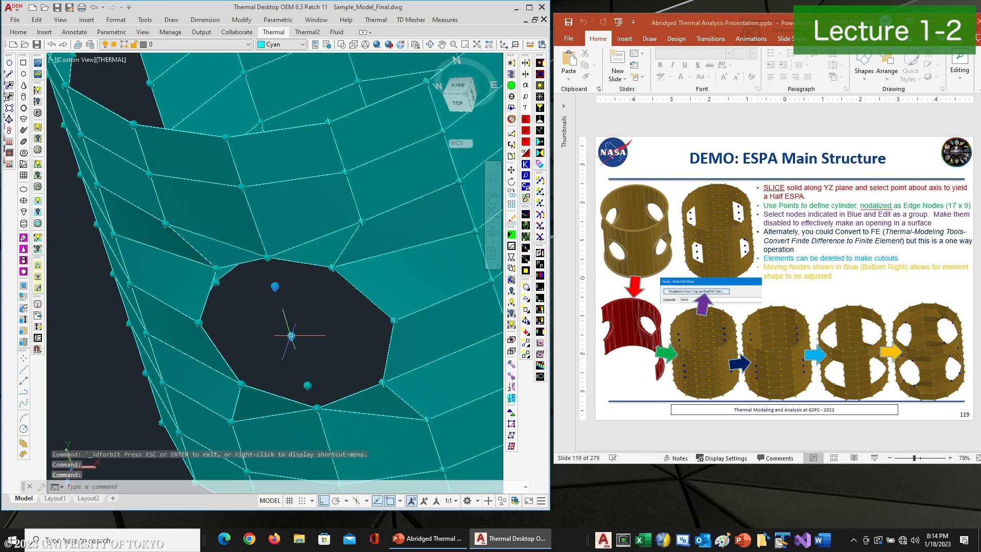
pyautogui.click(303, 385)
pyautogui.press('Return')
pyautogui.scroll(-4, 295, 330)
pyautogui.moveTo(313, 324); pyautogui.dragTo(256, 339, button='middle')
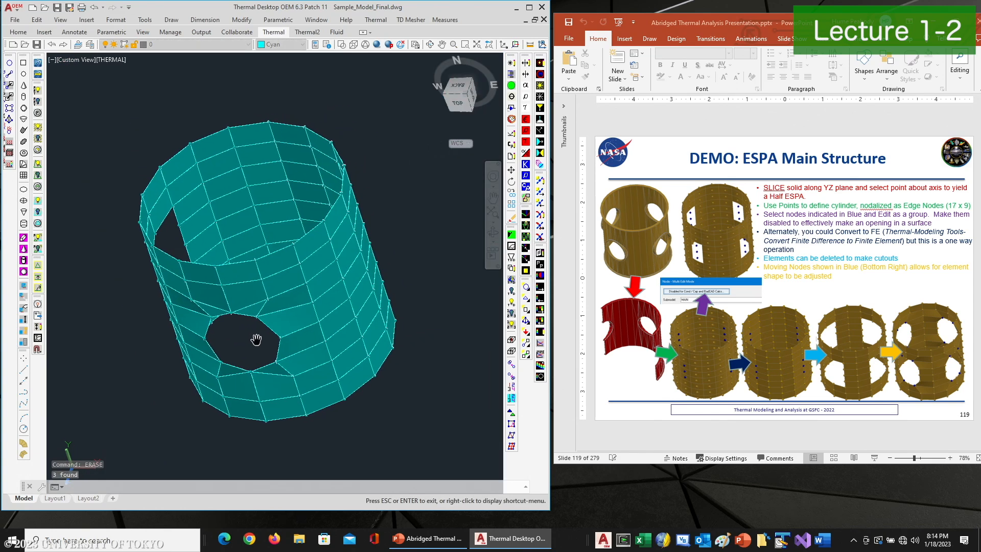
pyautogui.press('Escape')
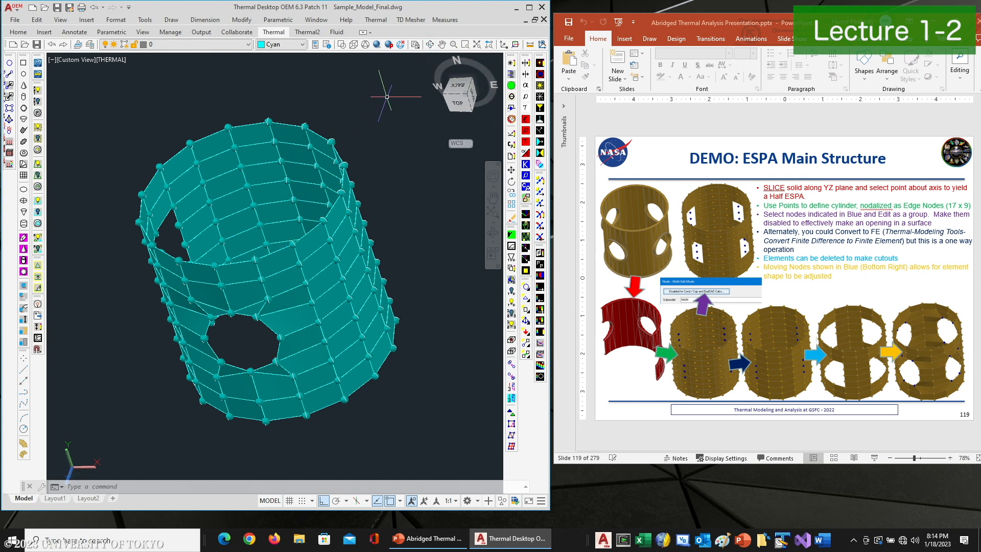
# Erase all of the cylinder mesh except the quarter segment containing the finished opening
pyautogui.click(431, 46)
pyautogui.moveTo(338, 210); pyautogui.dragTo(330, 299)
pyautogui.rightClick(327, 301)
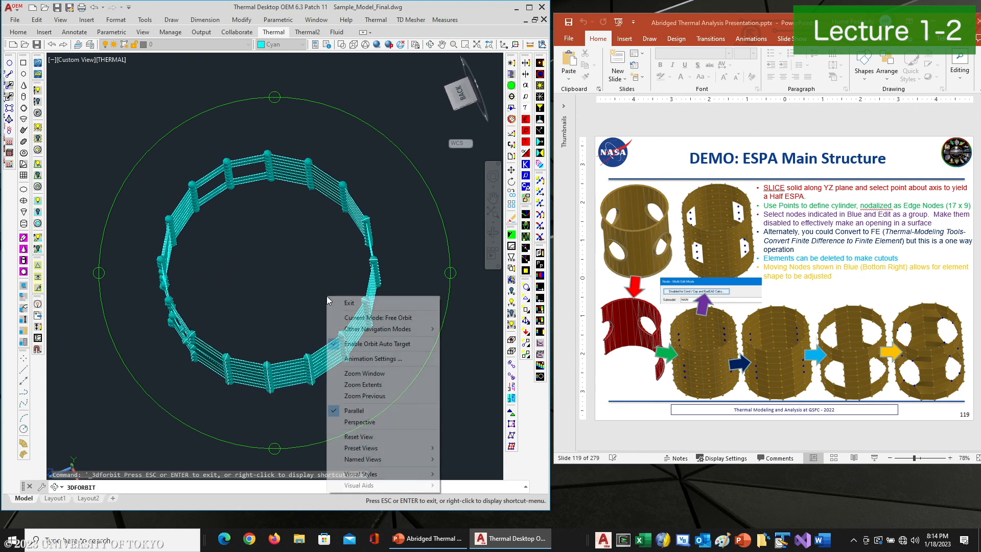
pyautogui.click(332, 302)
pyautogui.click(309, 128)
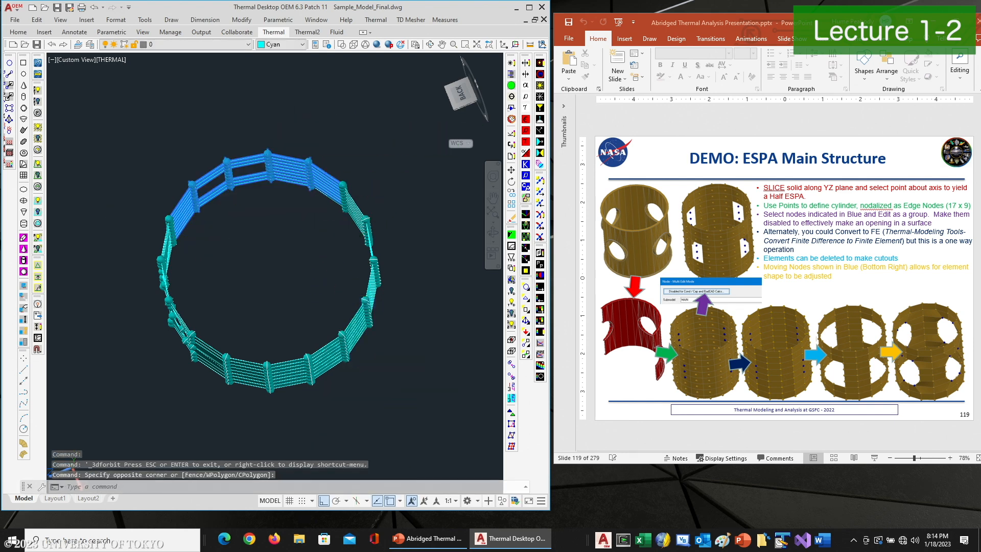
pyautogui.press('Return')
pyautogui.press('Return')
pyautogui.click(359, 146)
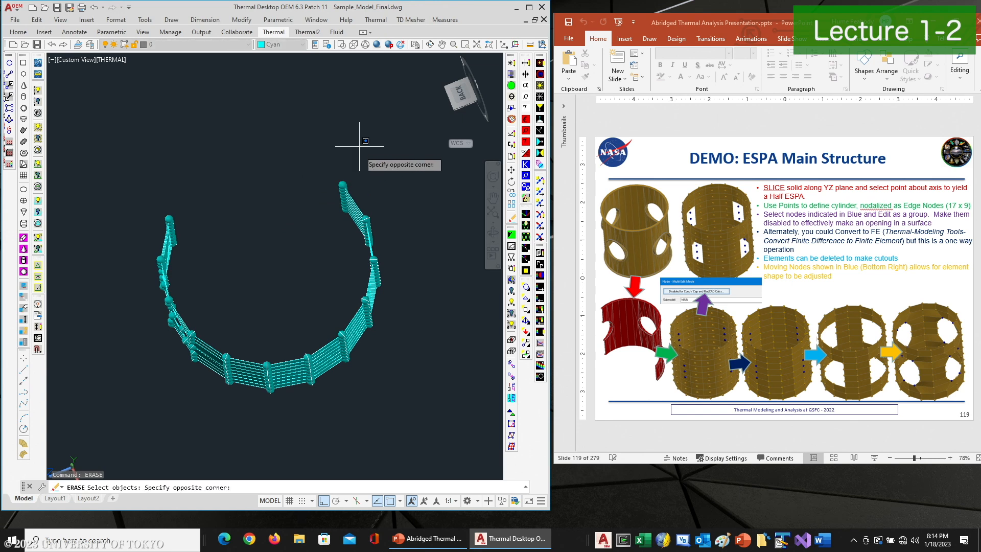
pyautogui.click(267, 403)
pyautogui.click(404, 200)
pyautogui.click(317, 316)
pyautogui.click(401, 282)
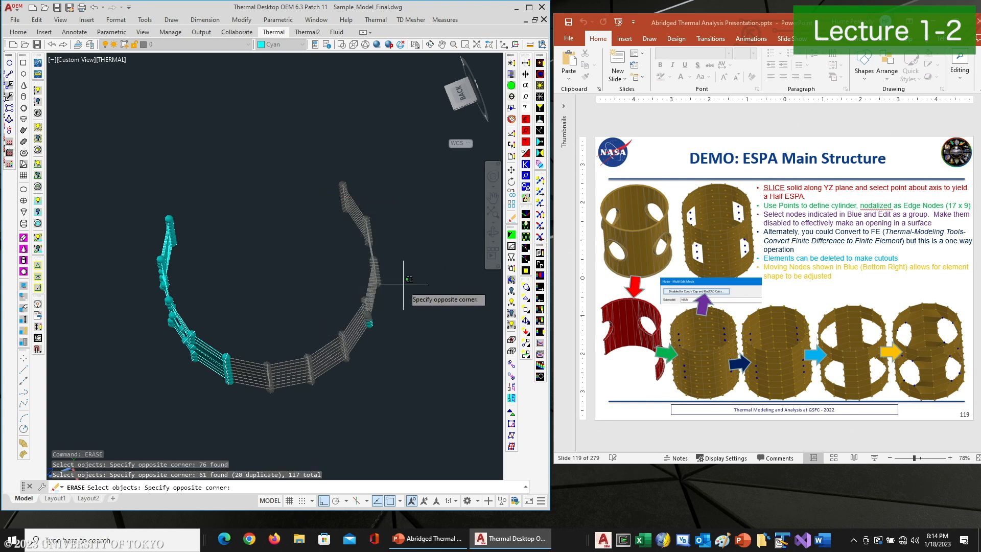
pyautogui.click(337, 351)
pyautogui.press('Return')
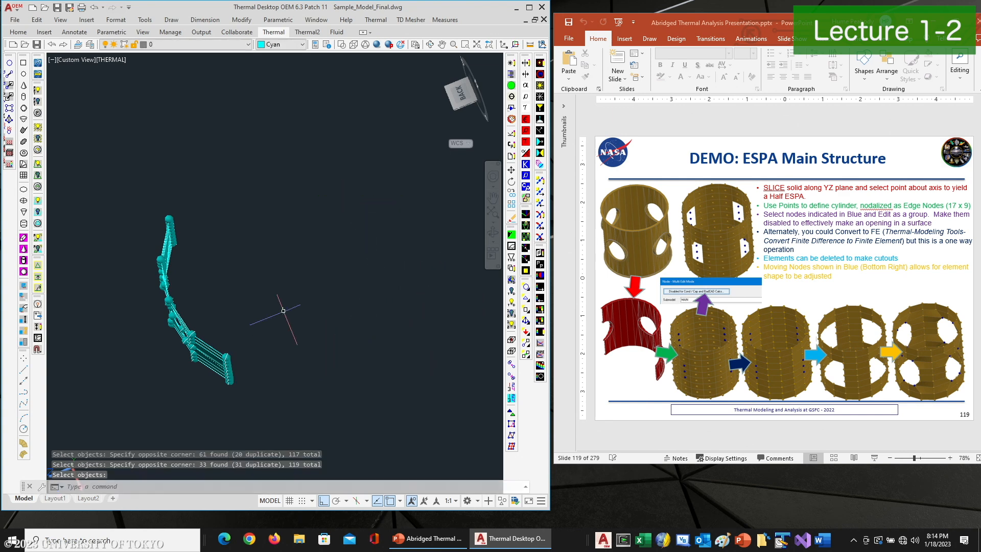
# Turn on the half ESPA ring layer so it shows with the remaining mesh segment
pyautogui.click(427, 44)
pyautogui.moveTo(352, 221); pyautogui.dragTo(278, 221)
pyautogui.rightClick(289, 223)
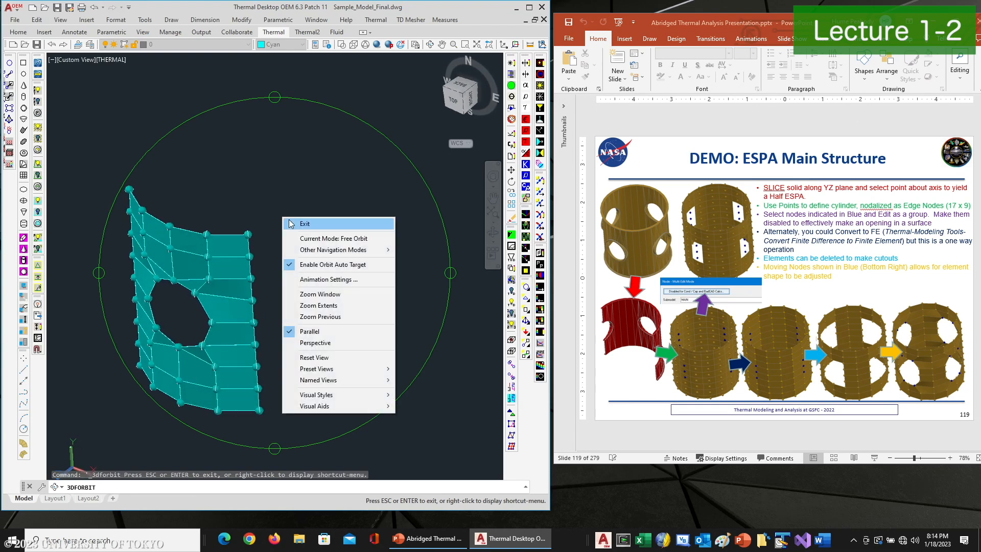
pyautogui.click(300, 224)
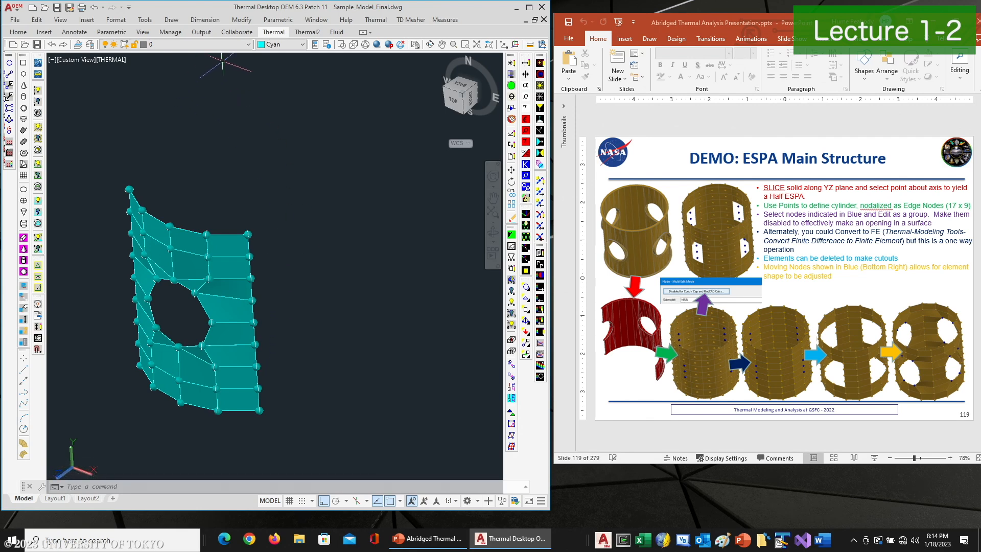
pyautogui.click(249, 45)
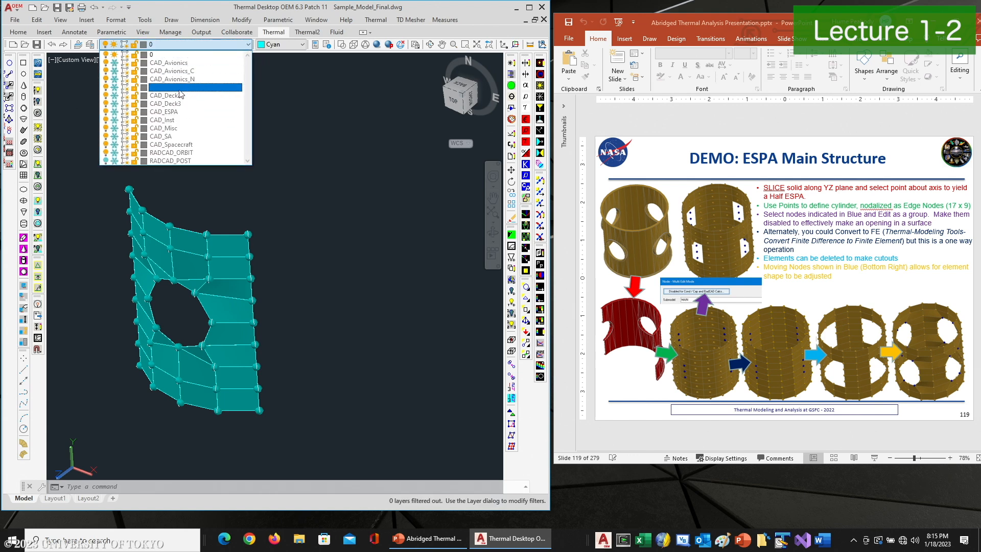
pyautogui.click(285, 132)
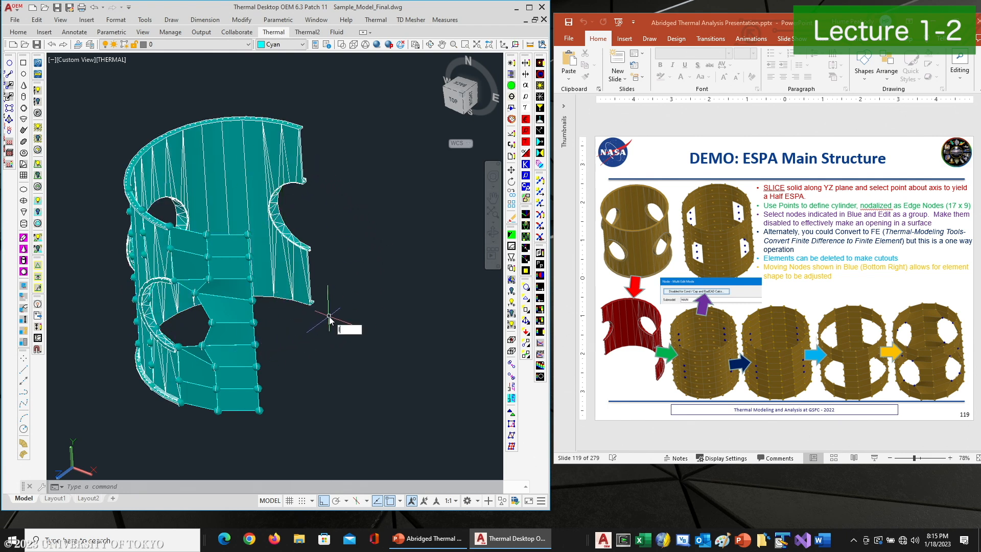
# Select the ESPA ring to list its properties
pyautogui.write('list')
pyautogui.press('Return')
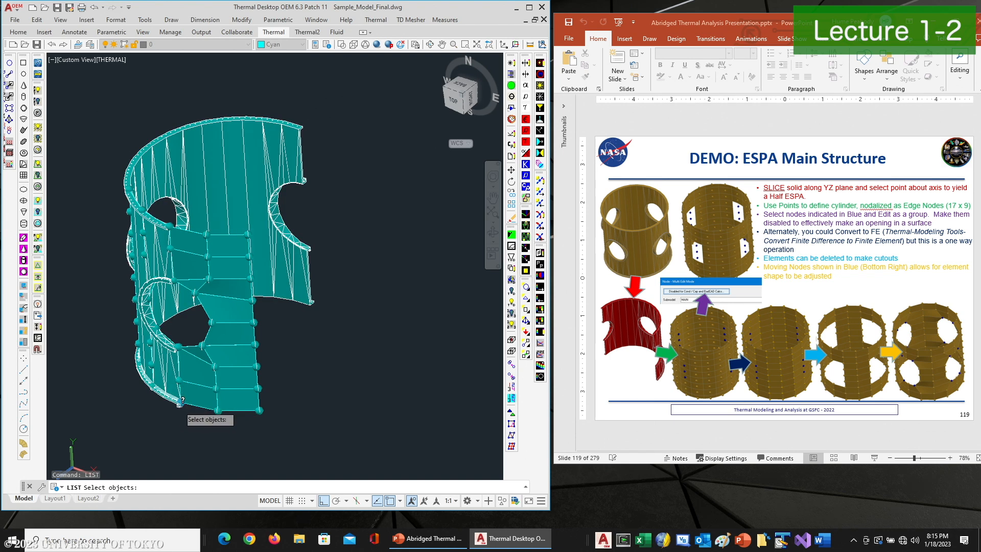
pyautogui.click(182, 404)
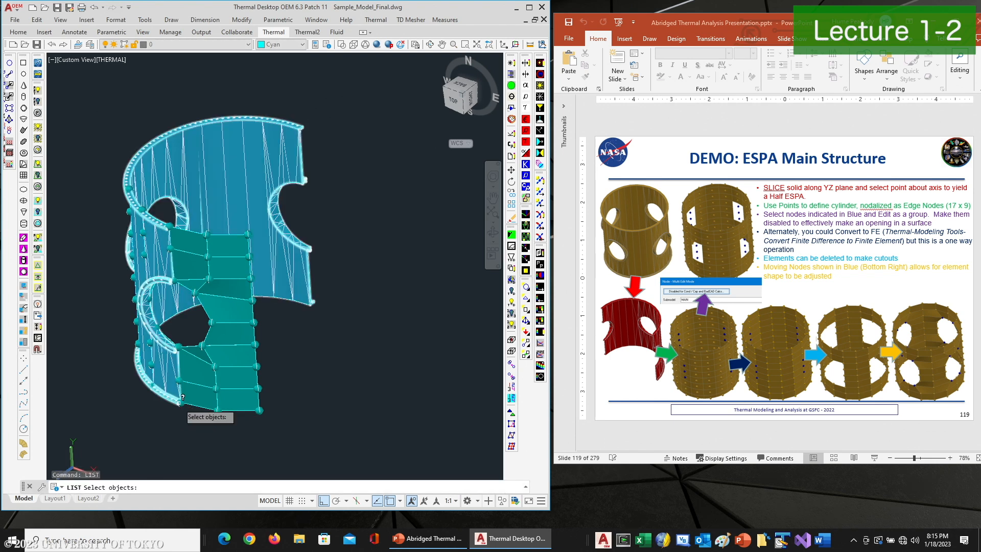
pyautogui.scroll(10, 190, 419)
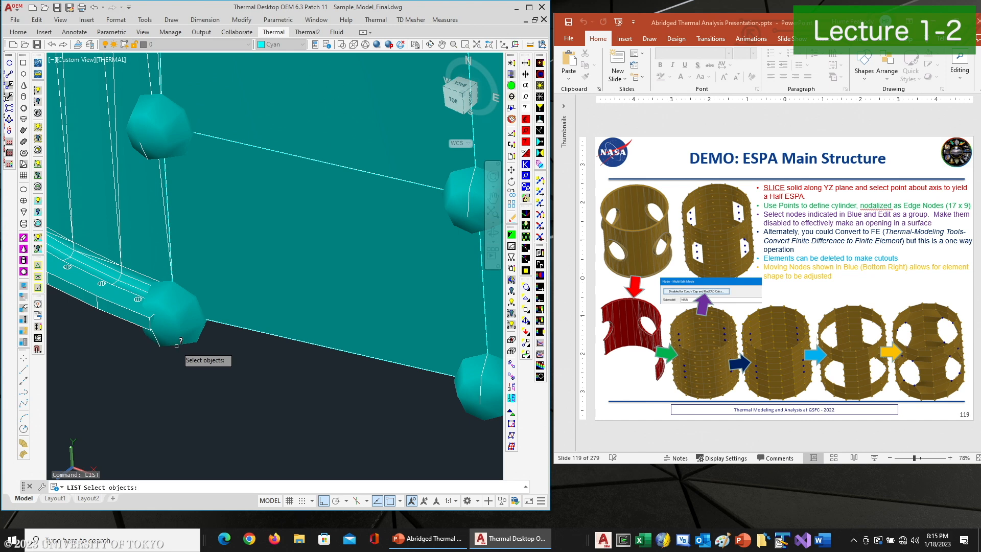
pyautogui.press('Escape')
# Draw a line from the center of the ESPA ring's lower flange up along the ring's axis
pyautogui.write('l')
pyautogui.press('Return')
pyautogui.write('cen')
pyautogui.press('Return')
pyautogui.scroll(-3, 179, 358)
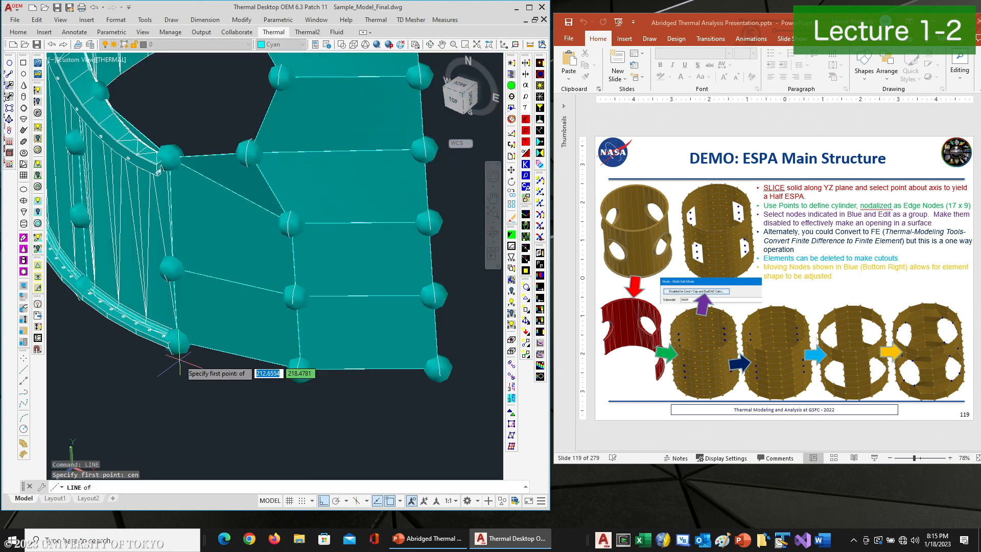
pyautogui.click(167, 353)
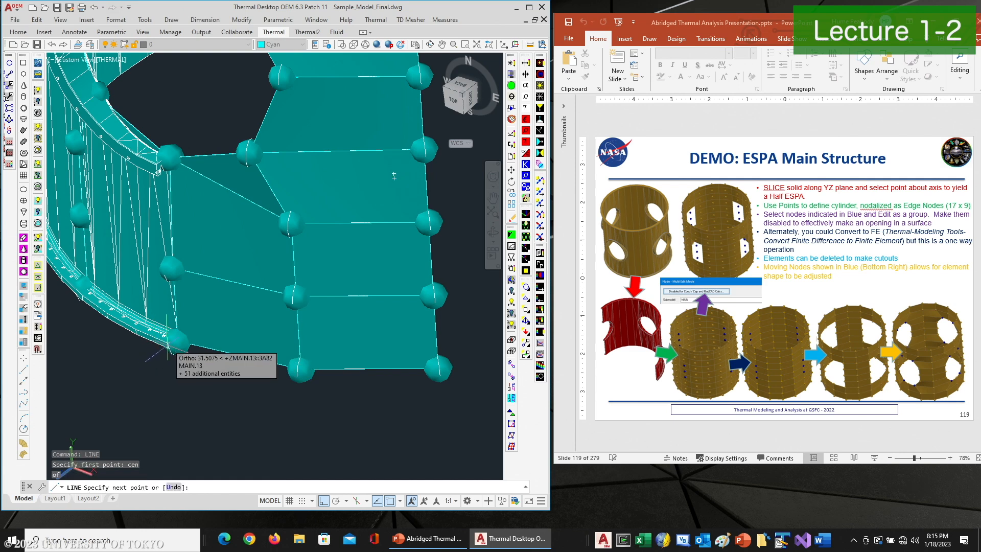
pyautogui.scroll(-5, 166, 352)
pyautogui.click(192, 149)
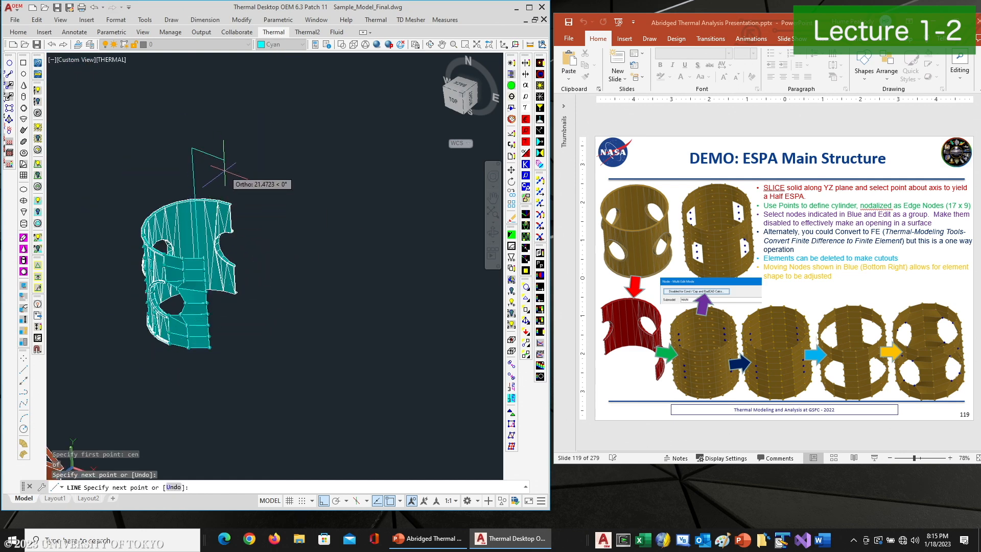
pyautogui.press('Return')
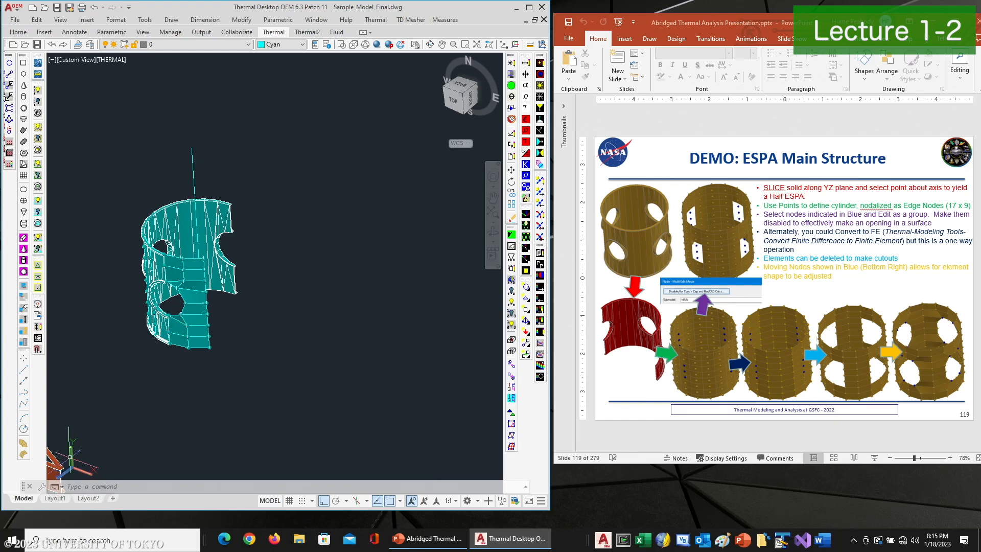
# Rotate the UCS -90 degrees about the X axis
pyautogui.write('ucs')
pyautogui.press('Return')
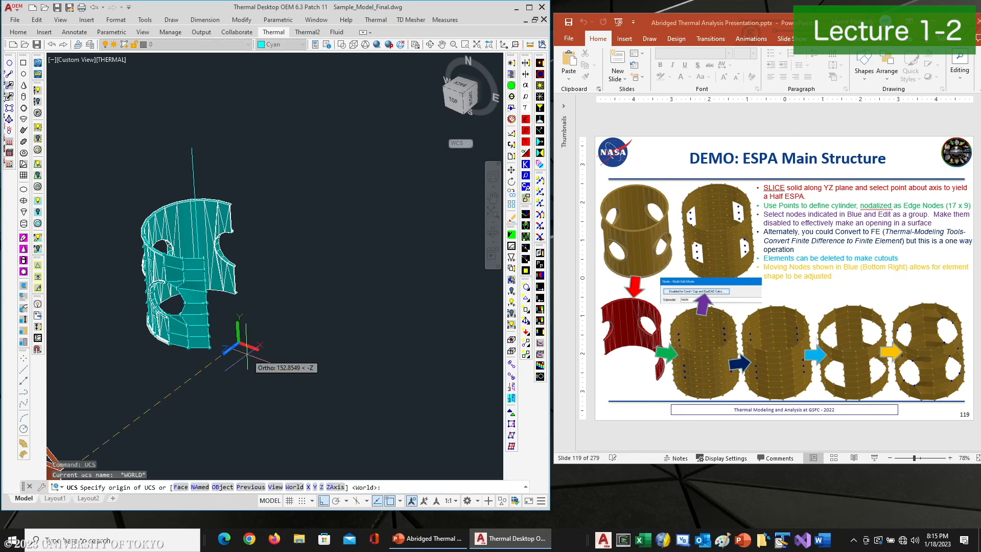
pyautogui.write('x')
pyautogui.press('Return')
pyautogui.write('-90')
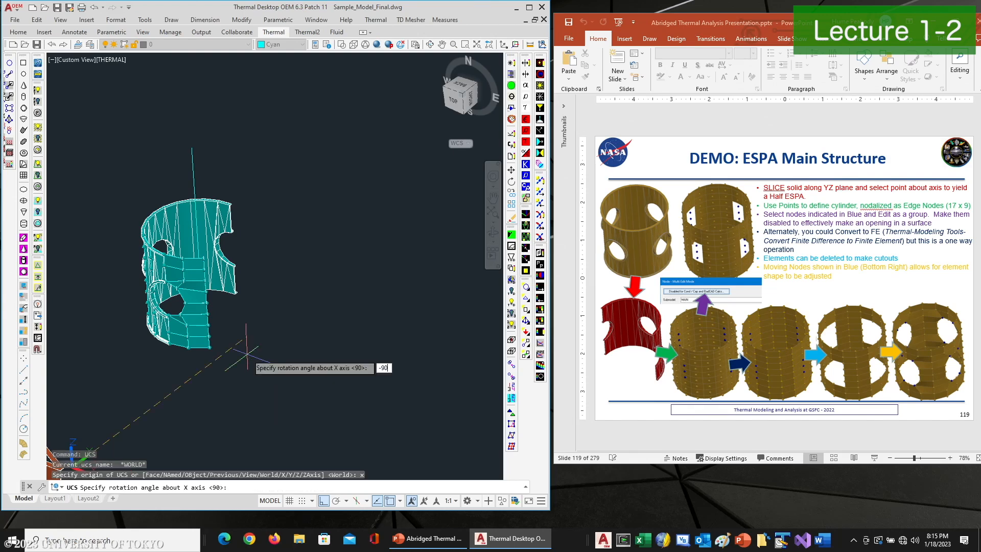
pyautogui.press('Return')
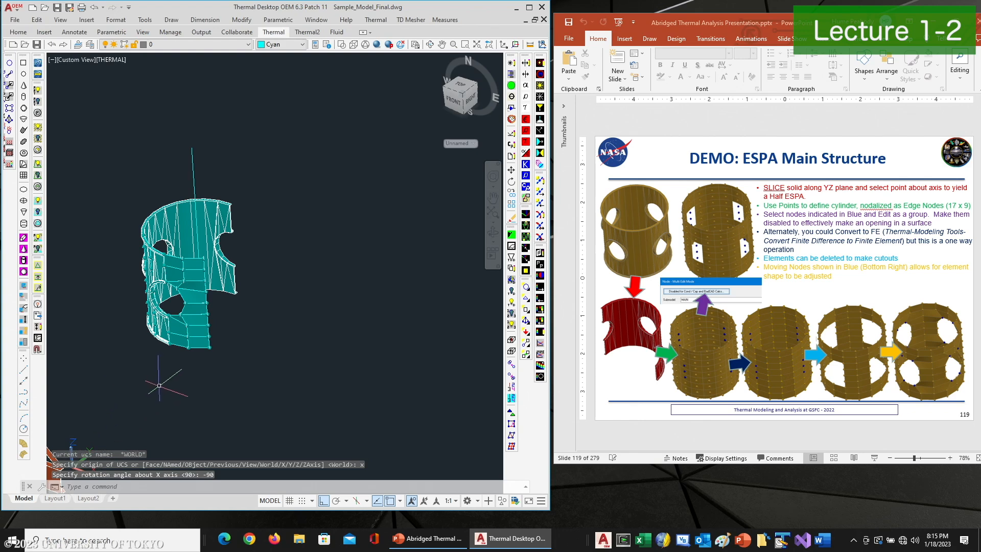
# Hide the ESPA ring layer, leaving the mesh segment and axis line
pyautogui.moveTo(173, 376); pyautogui.dragTo(247, 337, button='middle')
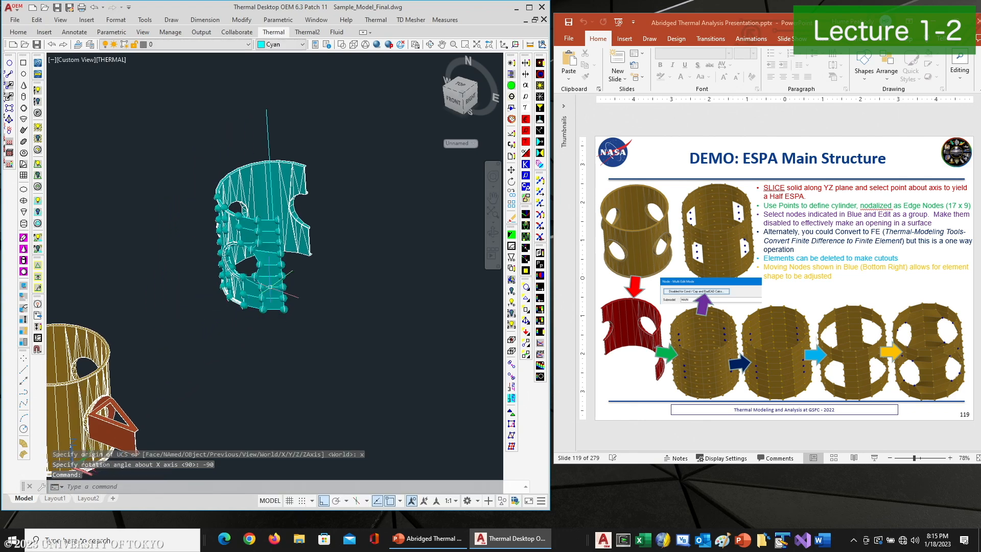
pyautogui.click(249, 45)
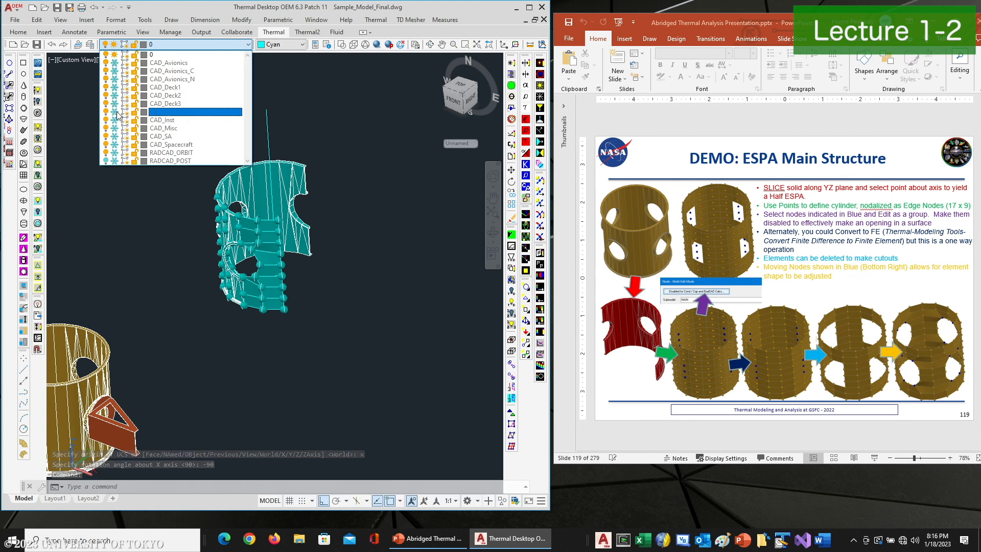
pyautogui.click(133, 168)
# Polar-array the mesh segment into 4 items over 360 degrees about the axis line's end point
pyautogui.write('arrayclassic')
pyautogui.press('Return')
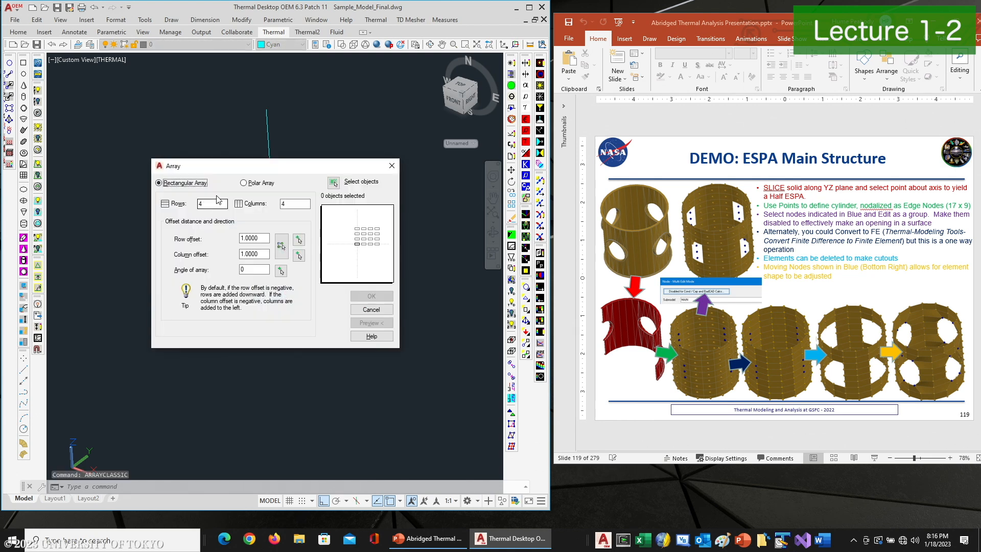
pyautogui.click(334, 183)
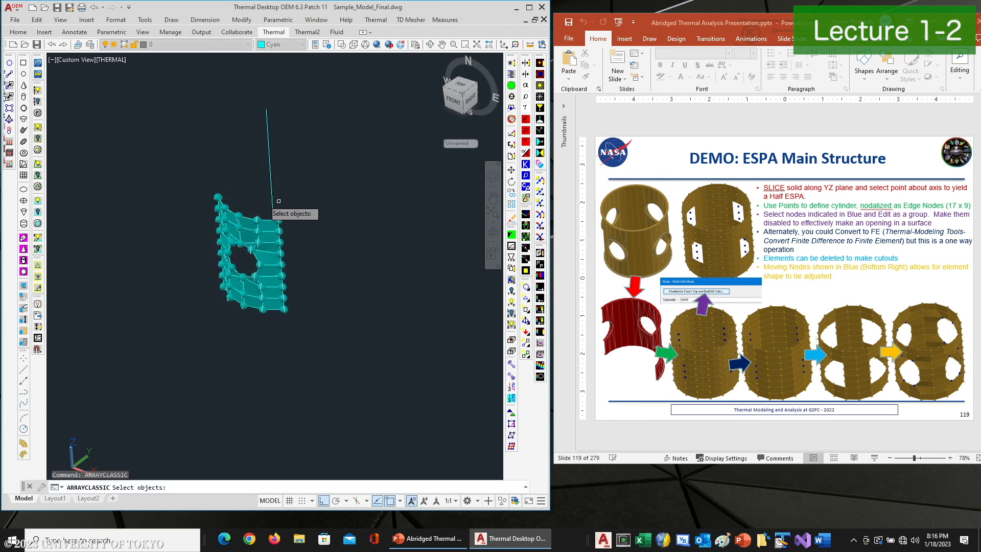
pyautogui.click(190, 172)
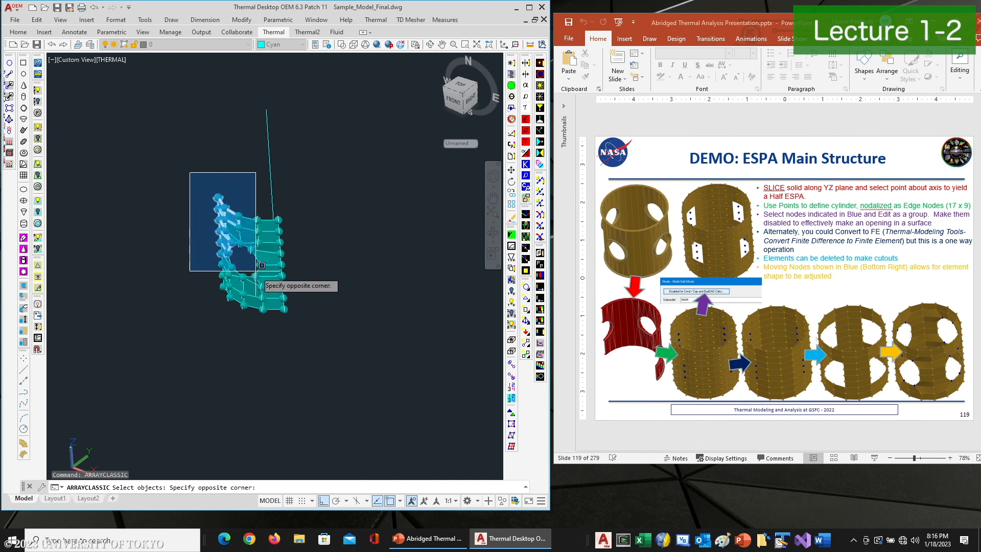
pyautogui.click(298, 333)
pyautogui.press('Return')
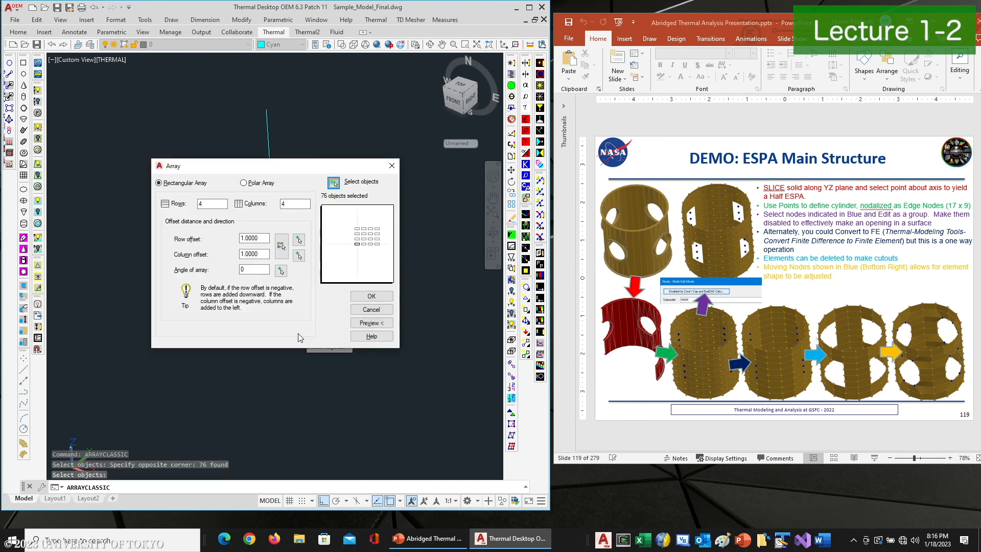
pyautogui.click(244, 183)
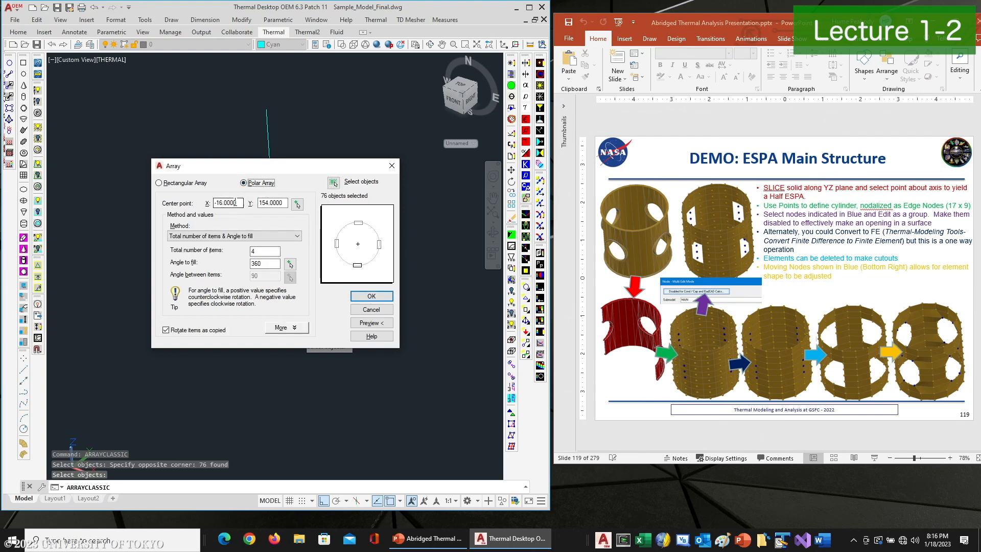
pyautogui.click(296, 205)
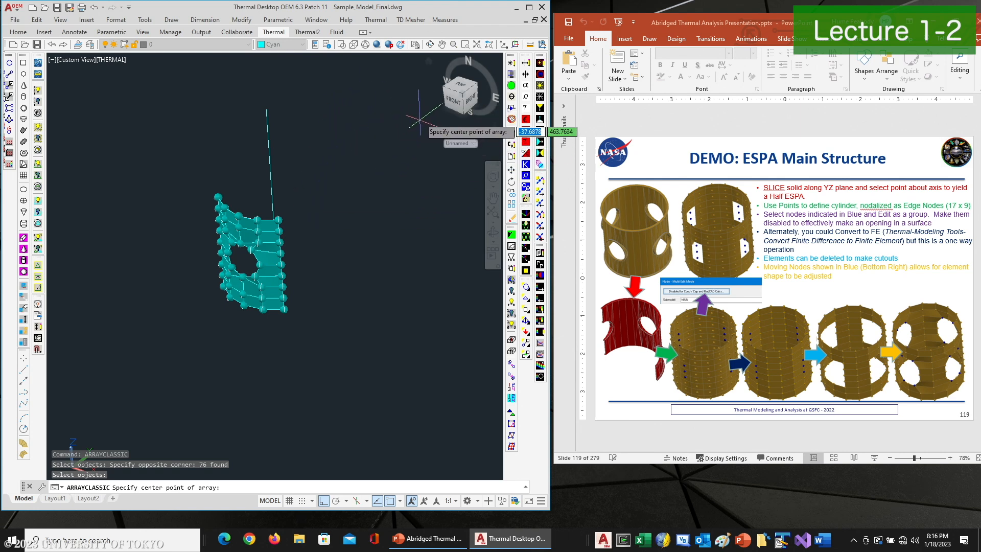
pyautogui.click(430, 45)
pyautogui.moveTo(369, 318); pyautogui.dragTo(333, 292)
pyautogui.rightClick(330, 293)
pyautogui.click(354, 304)
pyautogui.click(310, 290)
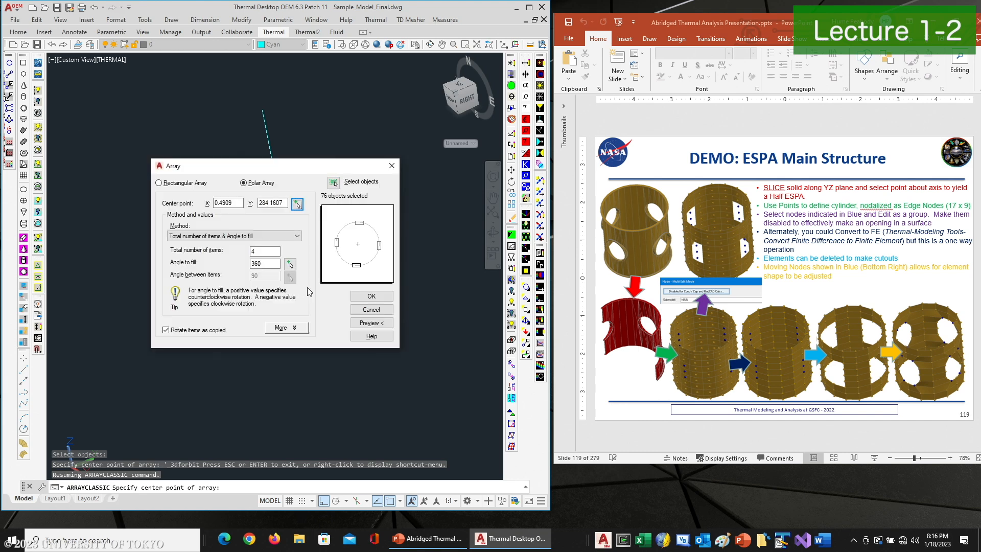
pyautogui.click(257, 263)
pyautogui.click(372, 322)
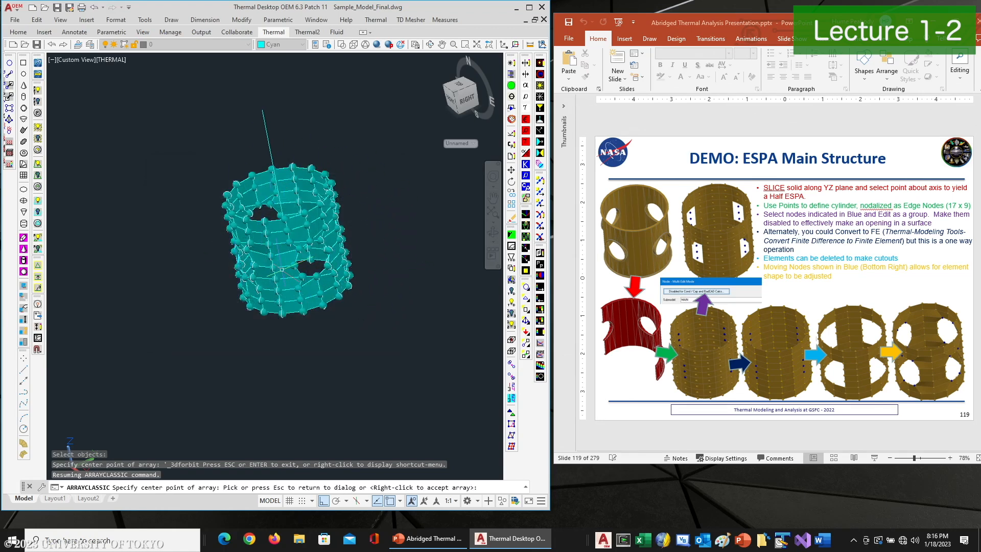
pyautogui.rightClick(371, 286)
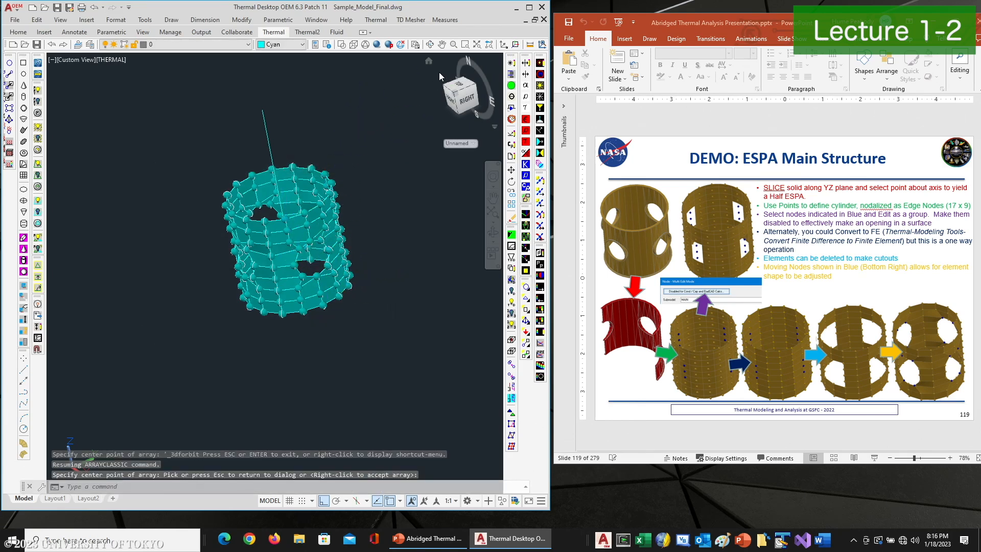
pyautogui.click(430, 45)
pyautogui.moveTo(370, 174); pyautogui.dragTo(338, 257)
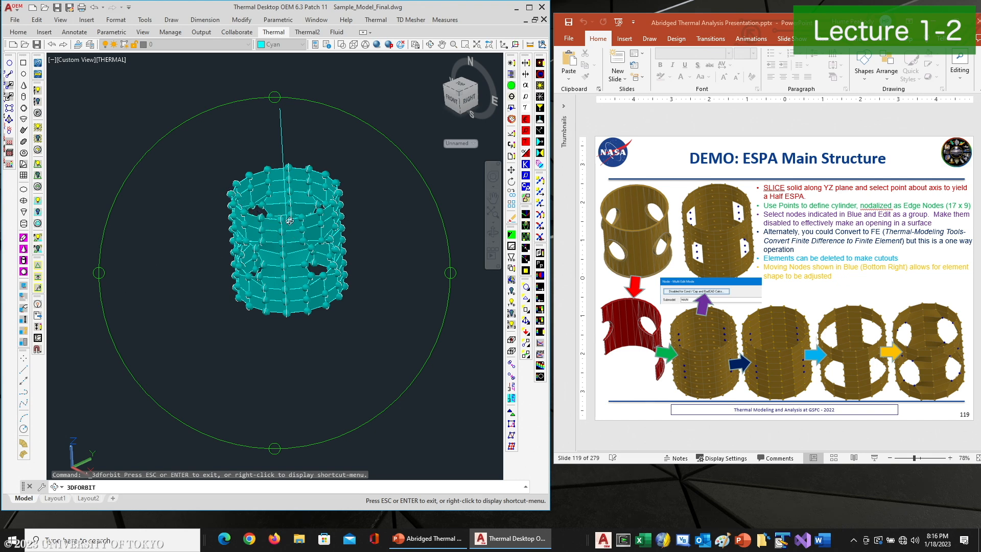
# Show the free edges of the whole arrayed mesh
pyautogui.rightClick(311, 179)
pyautogui.click(333, 163)
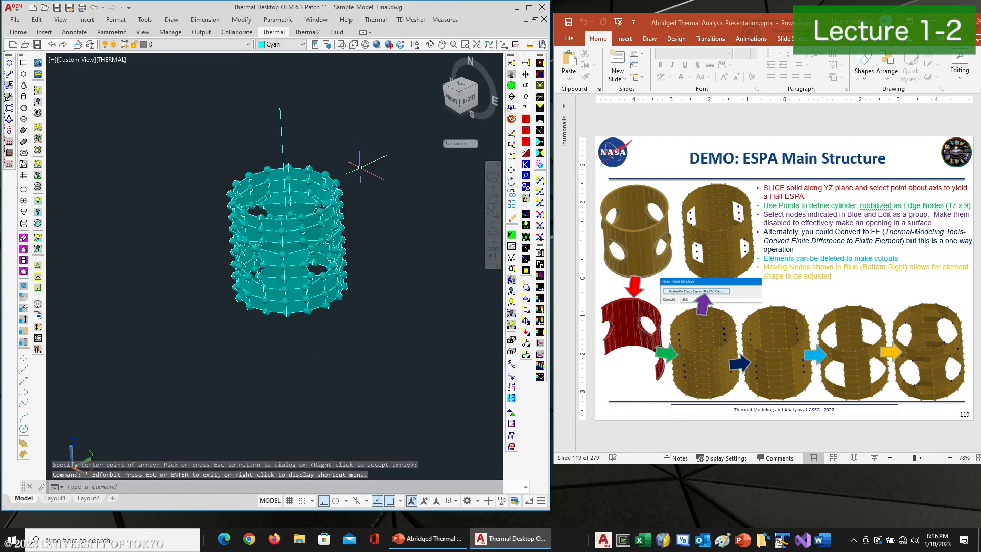
pyautogui.click(377, 20)
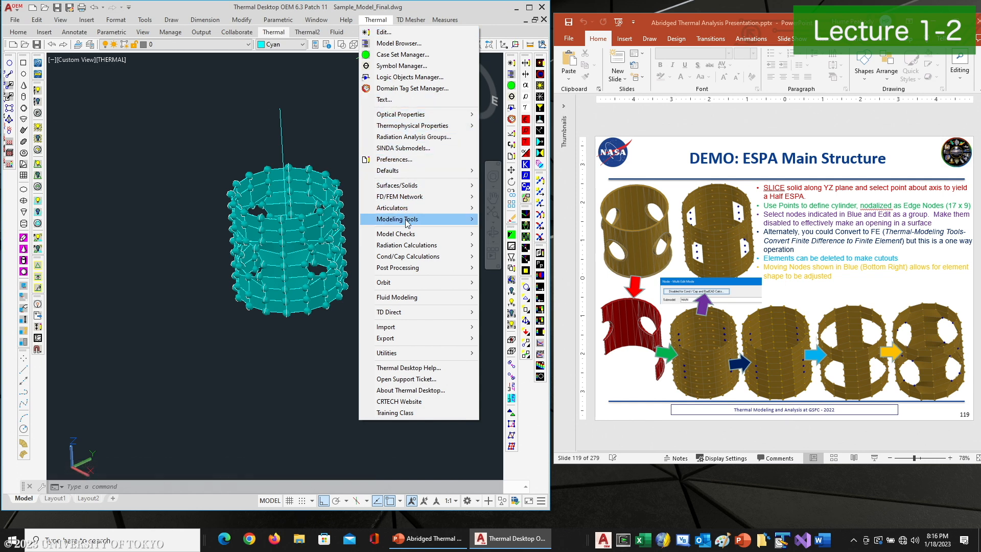
pyautogui.moveTo(409, 234)
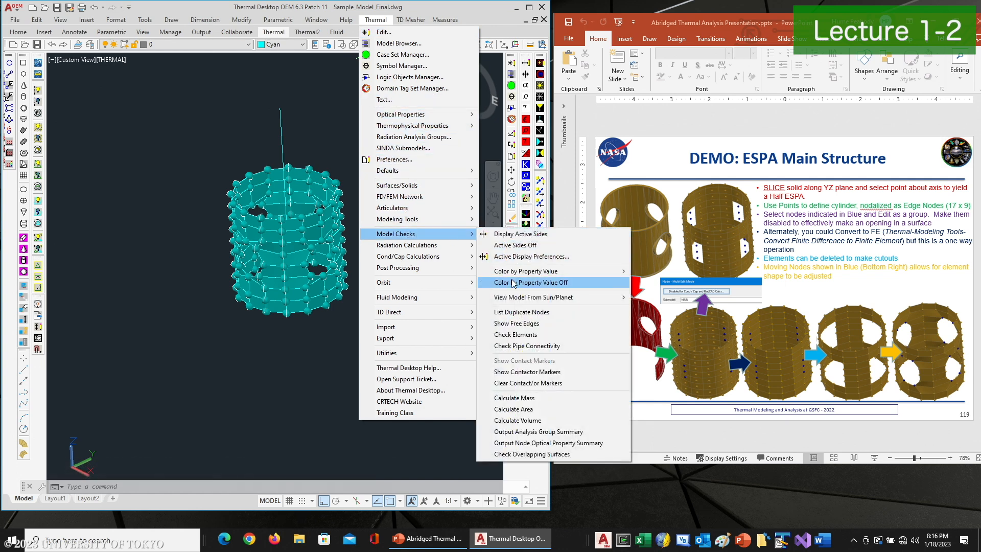
pyautogui.click(519, 323)
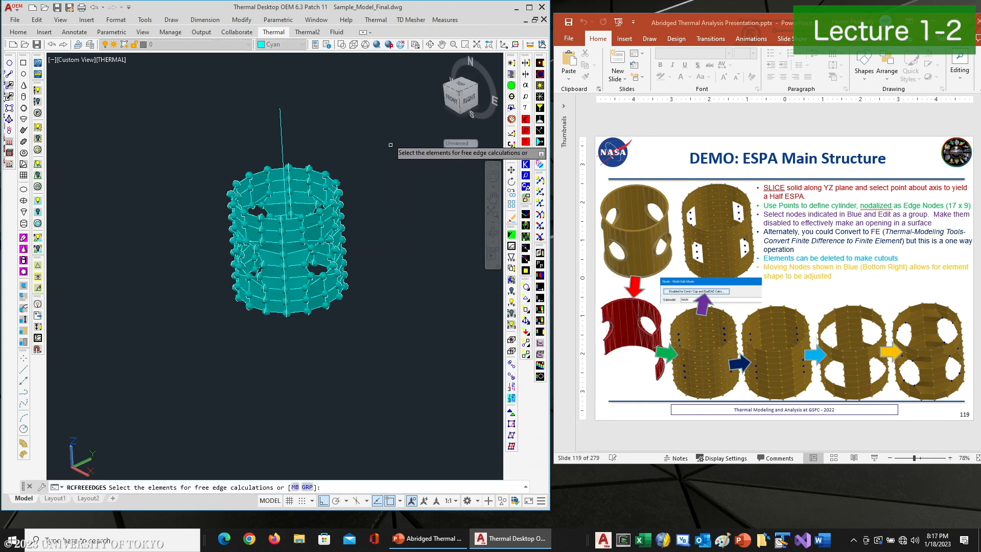
pyautogui.click(444, 110)
pyautogui.click(195, 340)
pyautogui.press('Return')
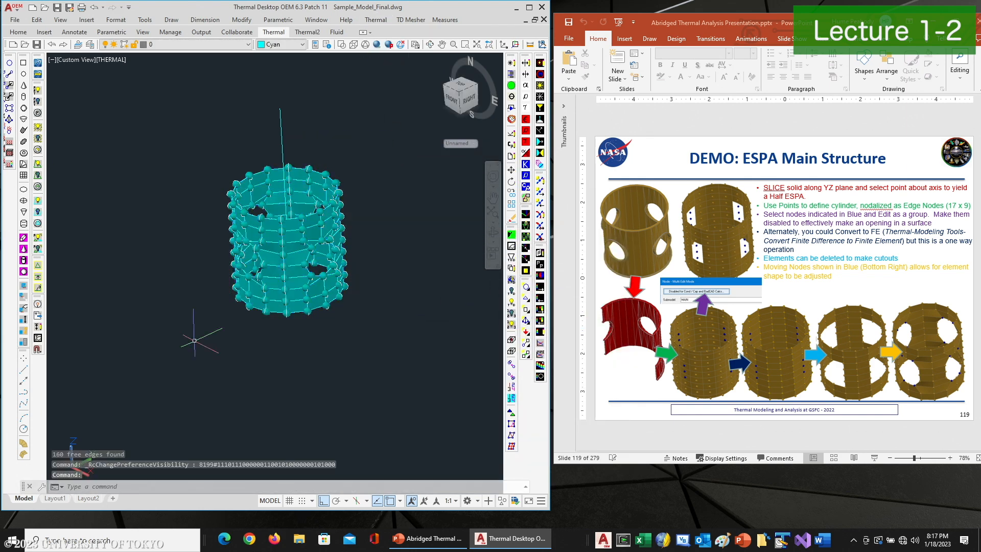
# Hide the nodes and orbit the view to inspect the free edges of the arrayed mesh
pyautogui.click(526, 309)
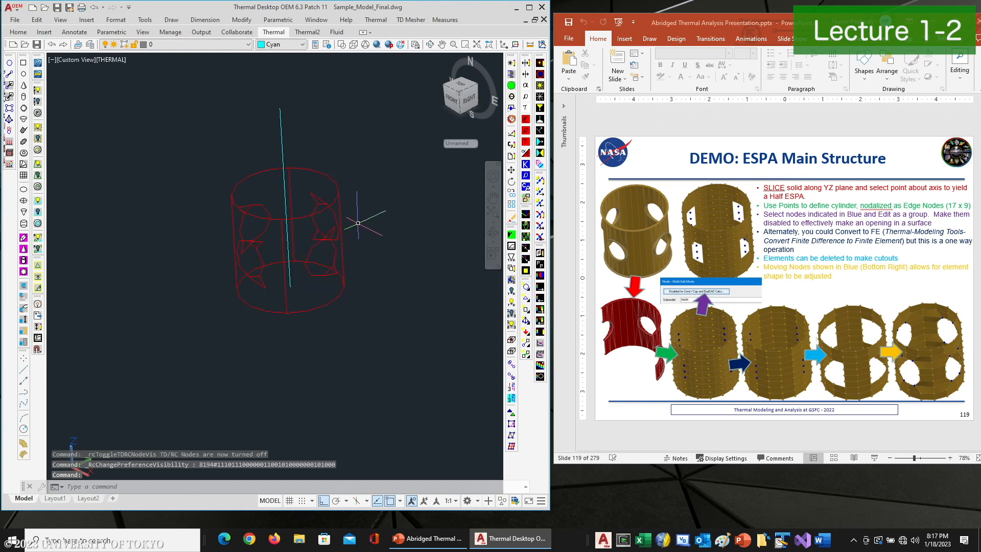
pyautogui.click(430, 44)
pyautogui.moveTo(318, 189); pyautogui.dragTo(292, 238)
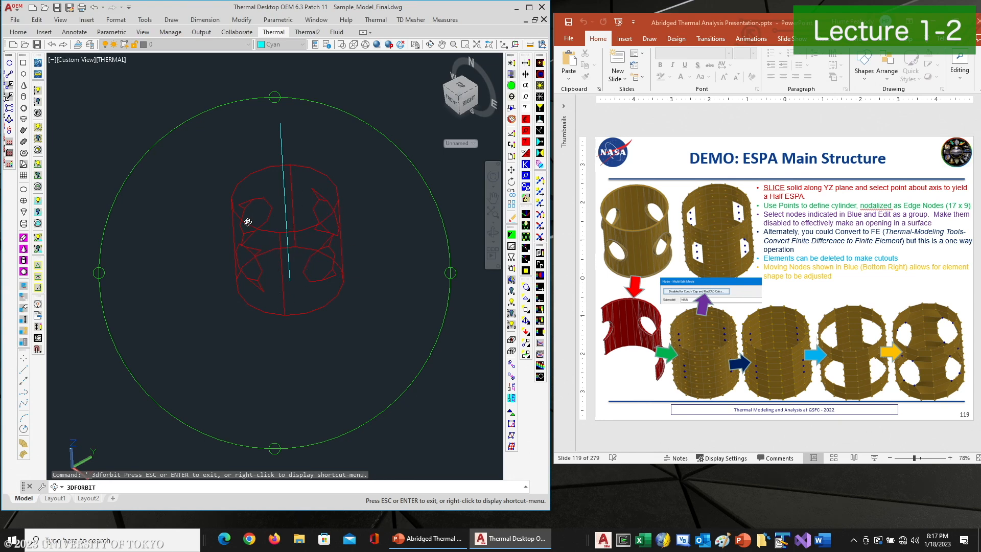
pyautogui.moveTo(269, 252); pyautogui.dragTo(271, 248)
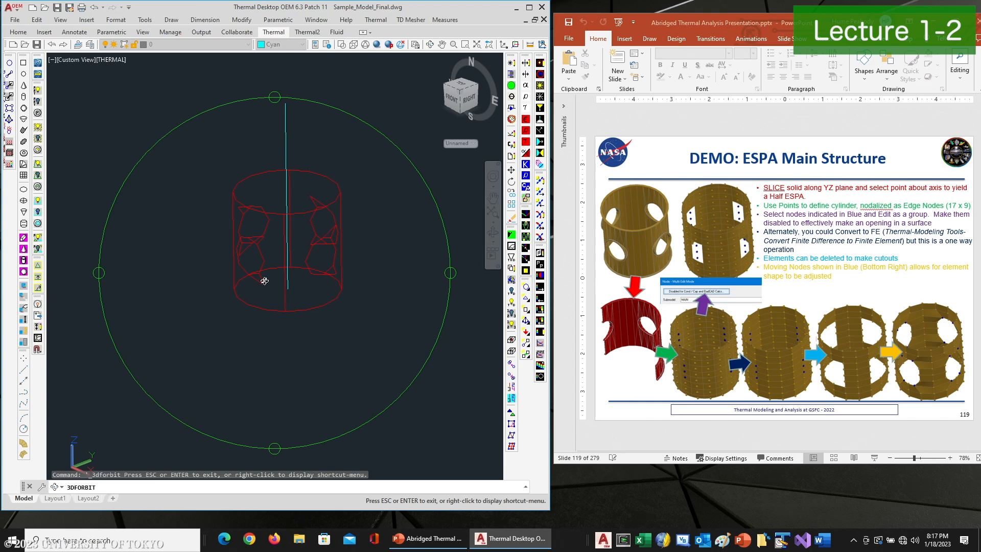
pyautogui.rightClick(283, 236)
pyautogui.click(305, 232)
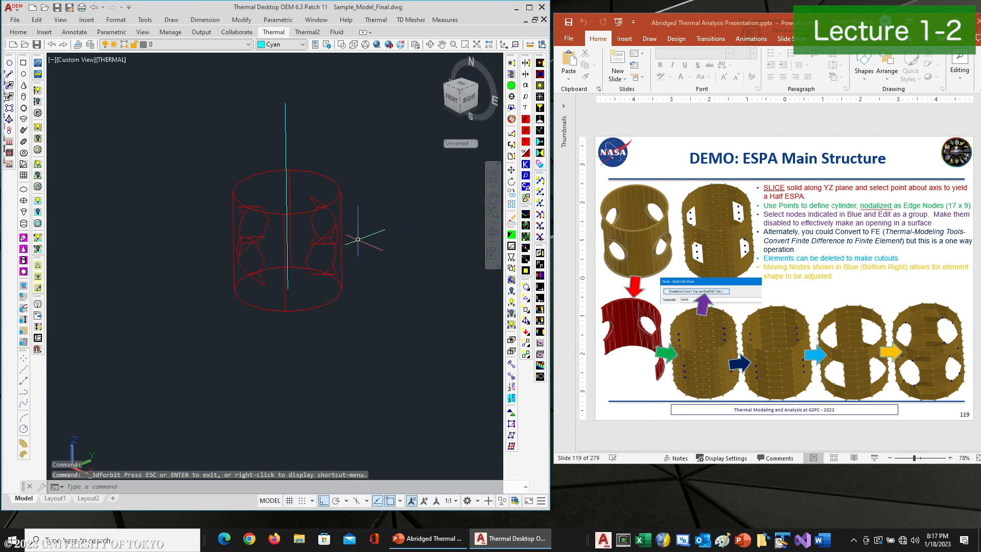
# Merge the coincident nodes of the whole mesh, keeping the first selected node, and accept deleting the duplicates
pyautogui.click(512, 291)
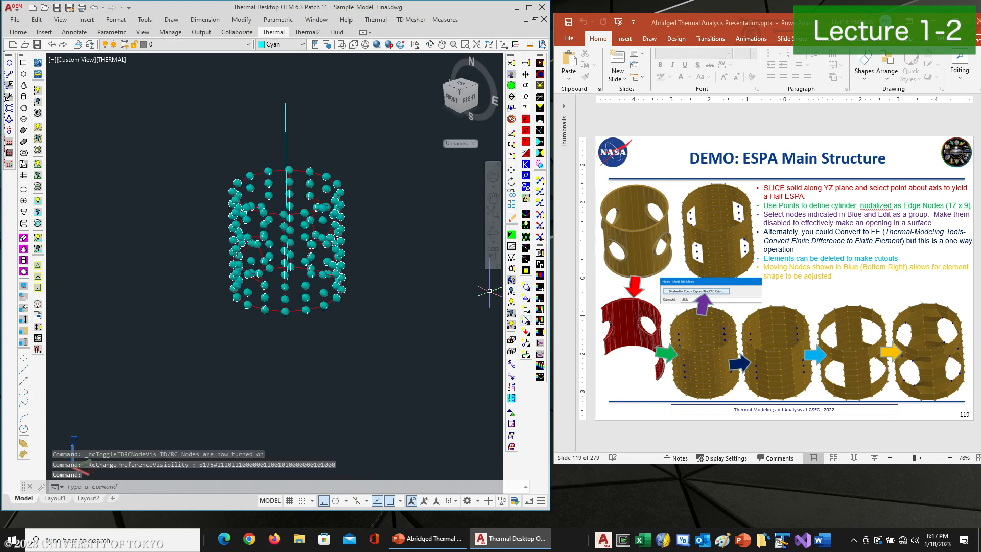
pyautogui.click(512, 377)
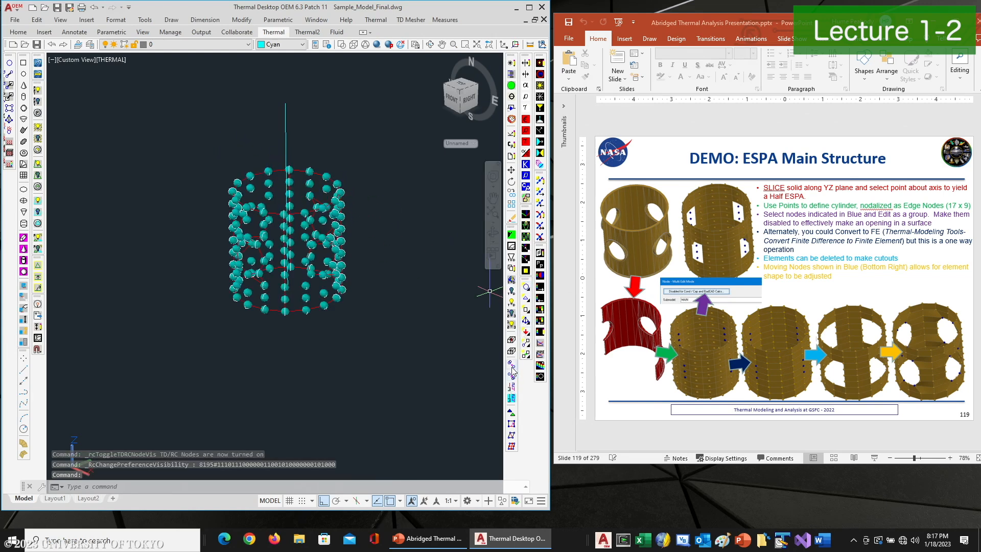
pyautogui.click(174, 125)
pyautogui.click(393, 363)
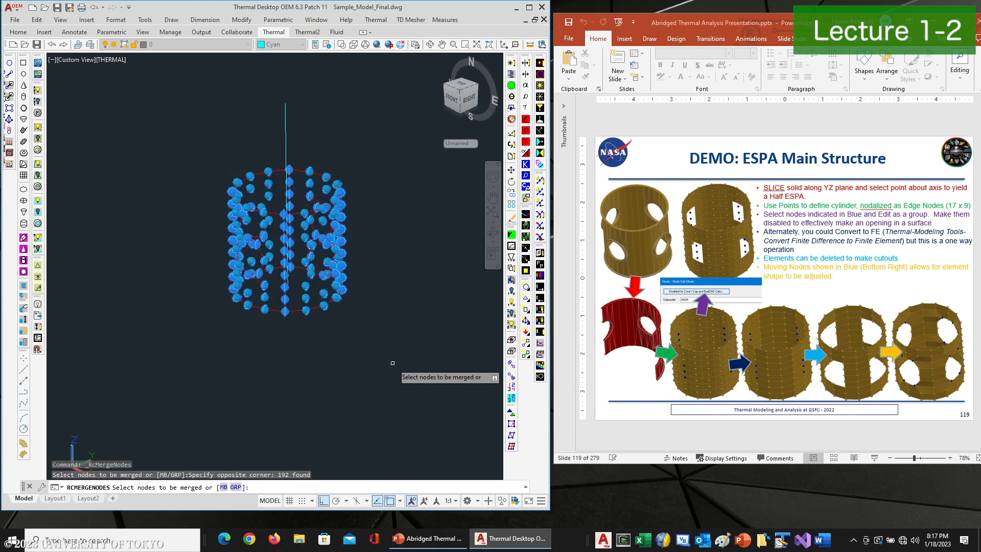
pyautogui.press('Return')
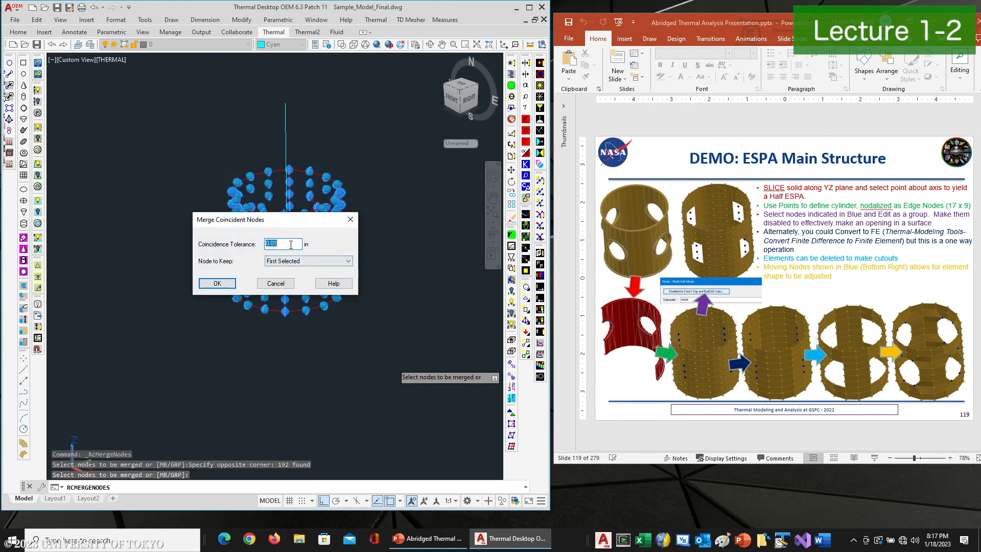
pyautogui.click(217, 283)
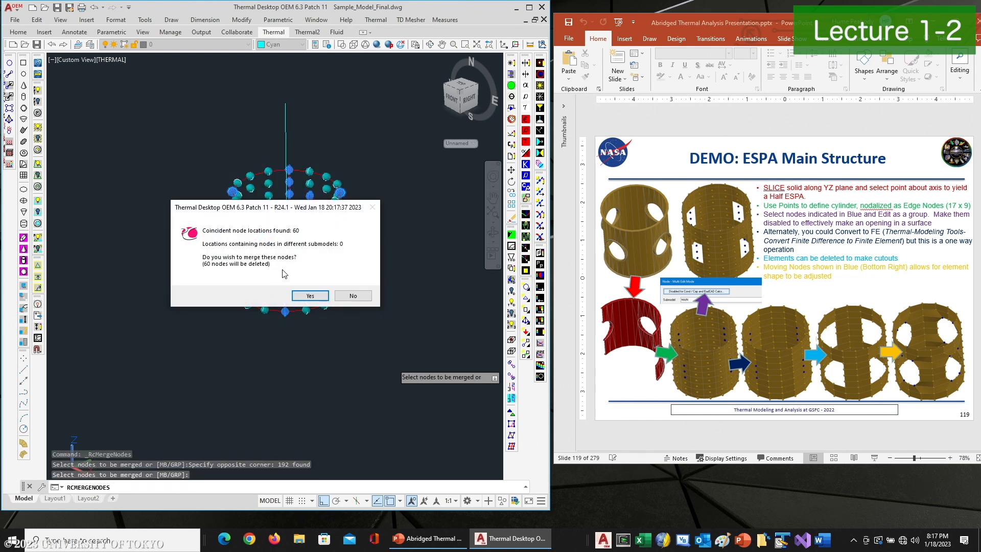
pyautogui.click(308, 295)
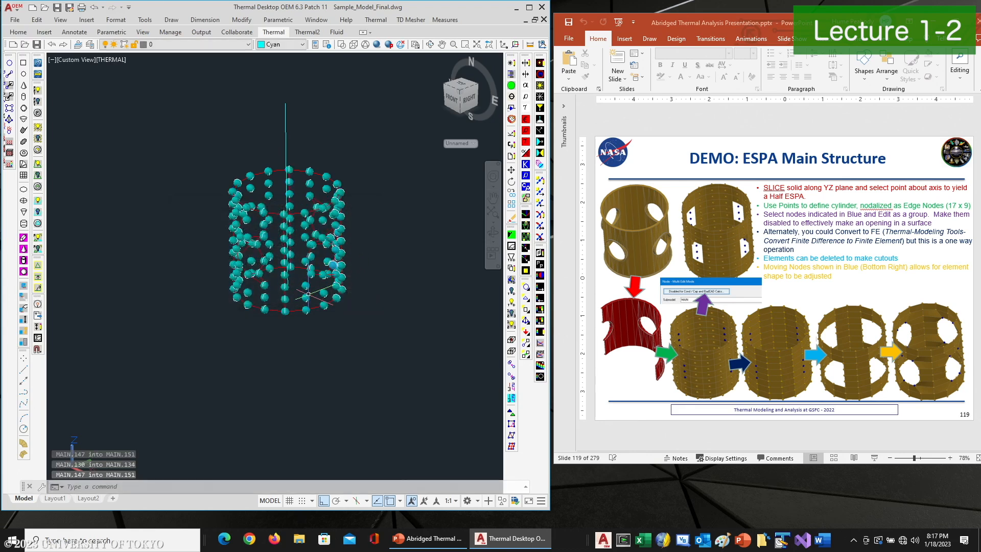
# Delete the free-edge markers and turn the surfaces back on
pyautogui.click(297, 309)
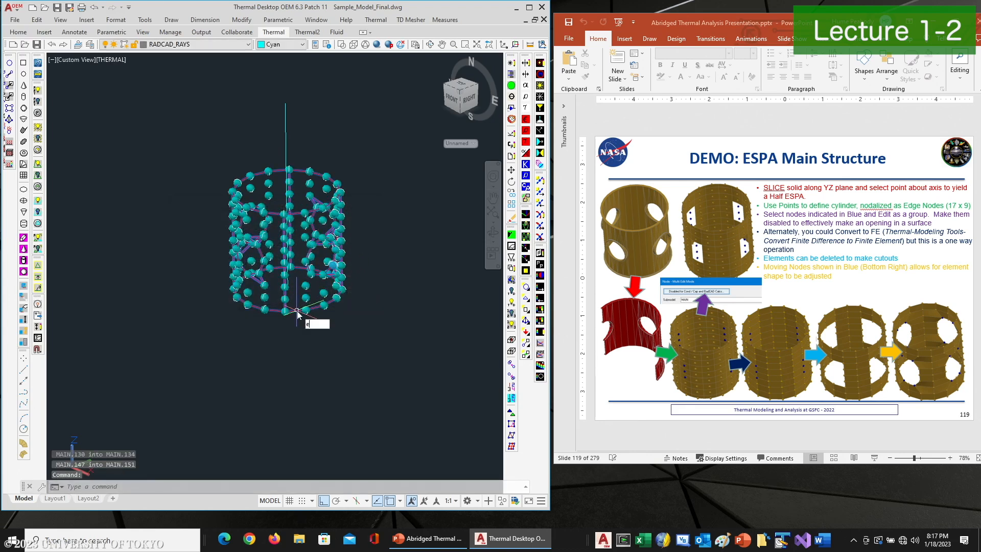
pyautogui.press('Delete')
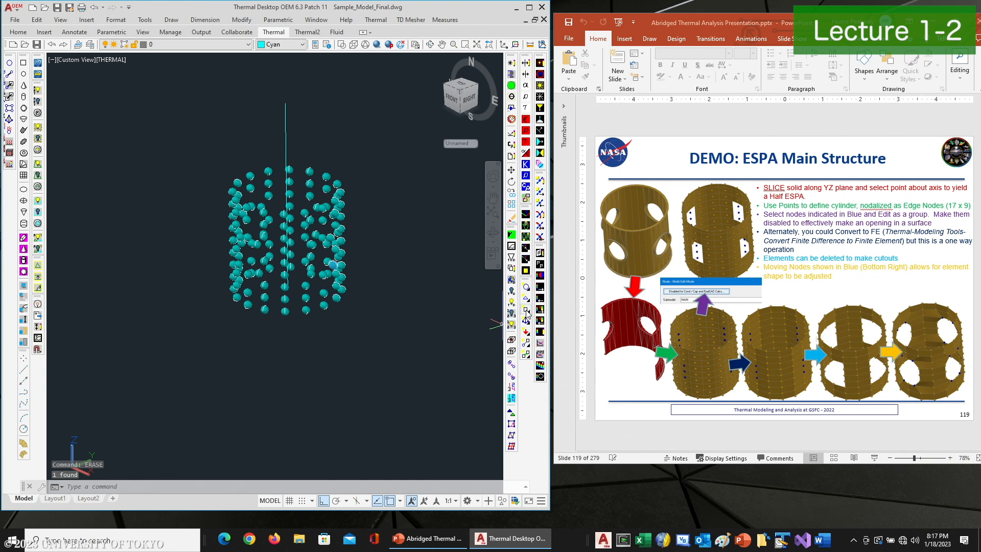
pyautogui.click(527, 311)
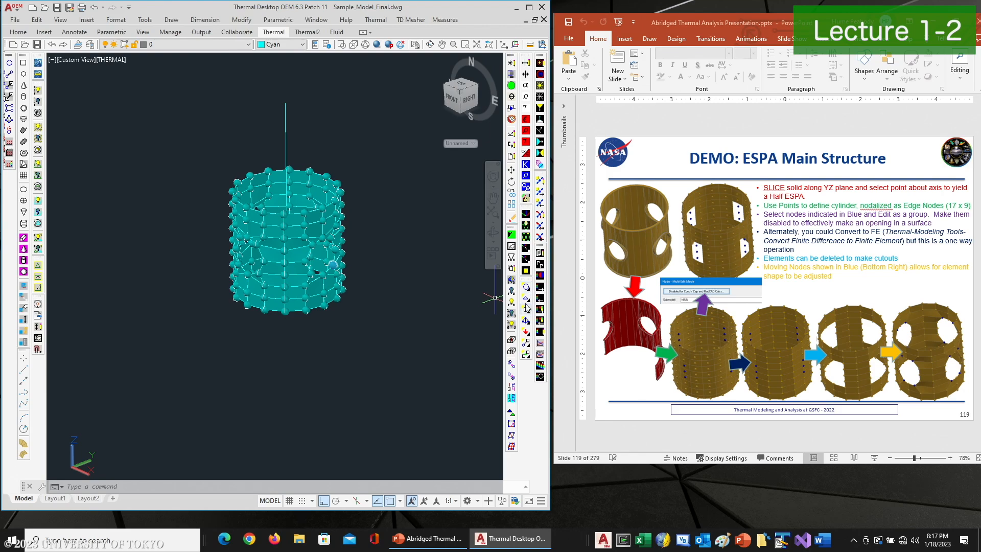
pyautogui.click(376, 19)
pyautogui.moveTo(404, 235)
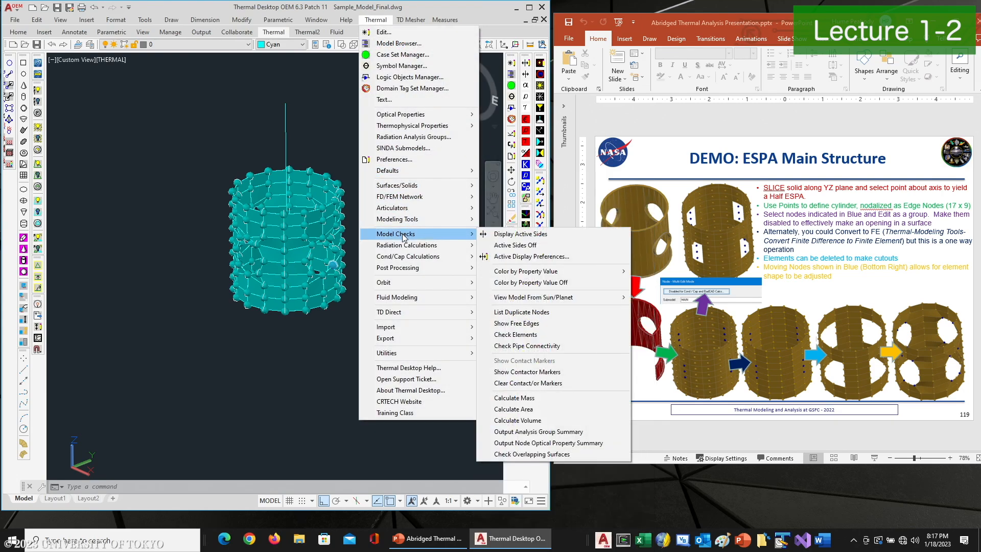
pyautogui.click(514, 334)
pyautogui.click(323, 325)
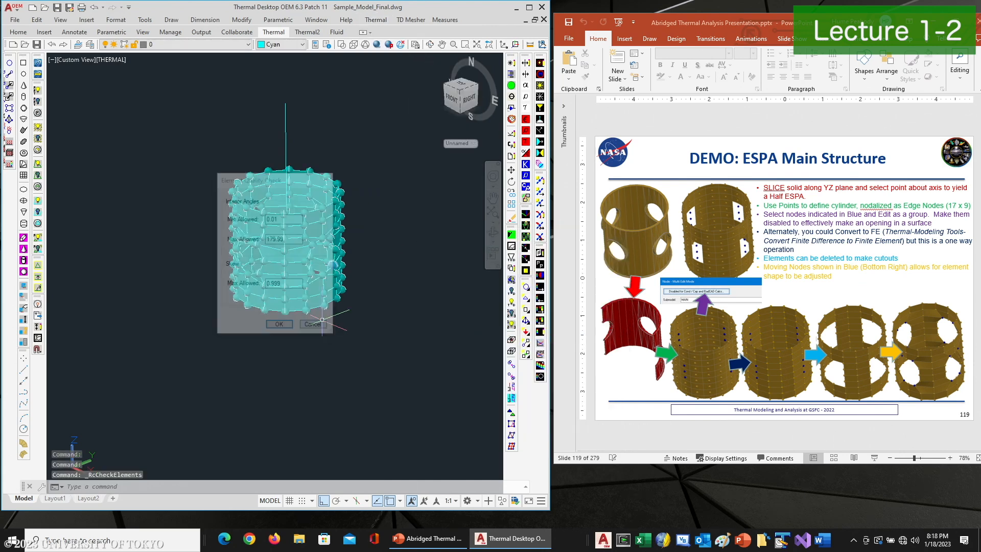
# Show the free edges of the merged mesh again
pyautogui.click(376, 19)
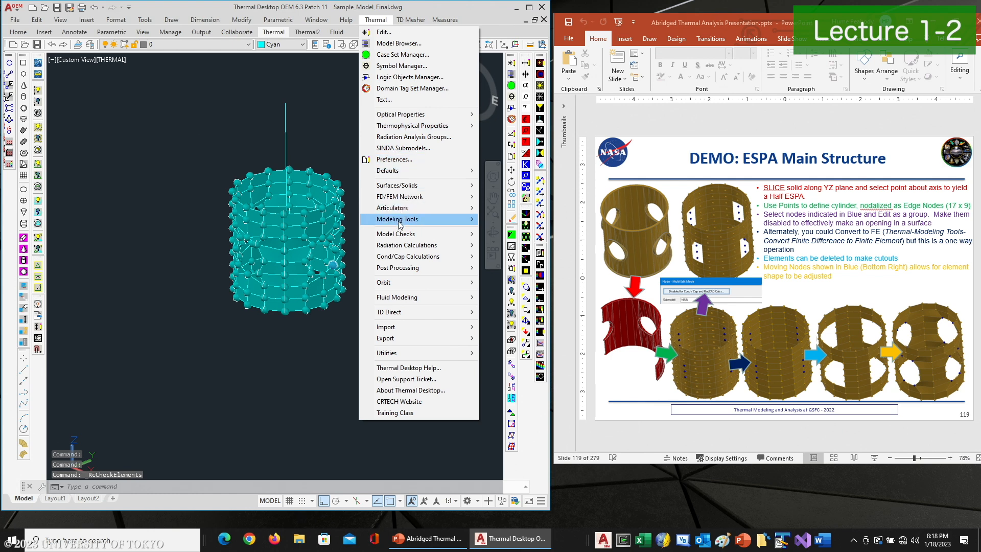
pyautogui.moveTo(407, 234)
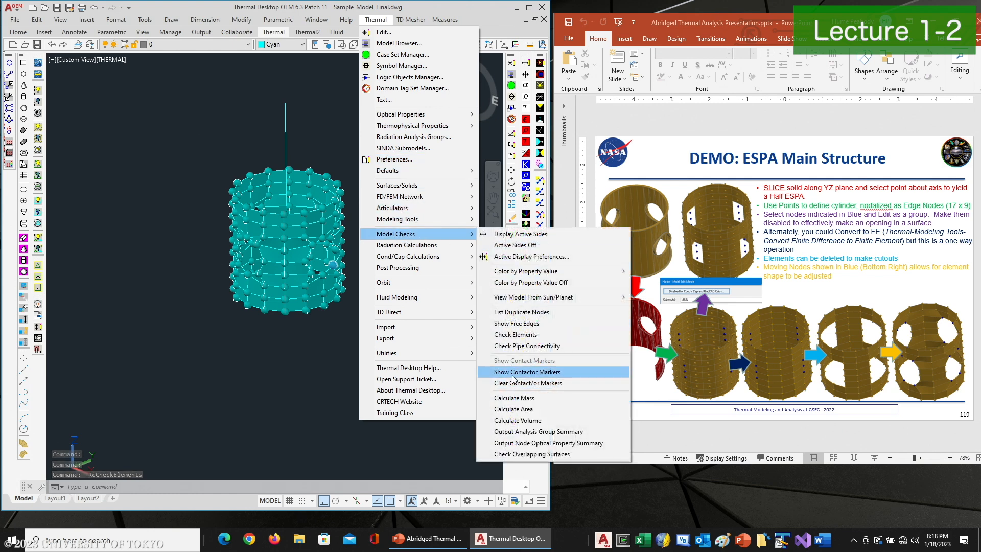
pyautogui.click(514, 324)
pyautogui.click(184, 127)
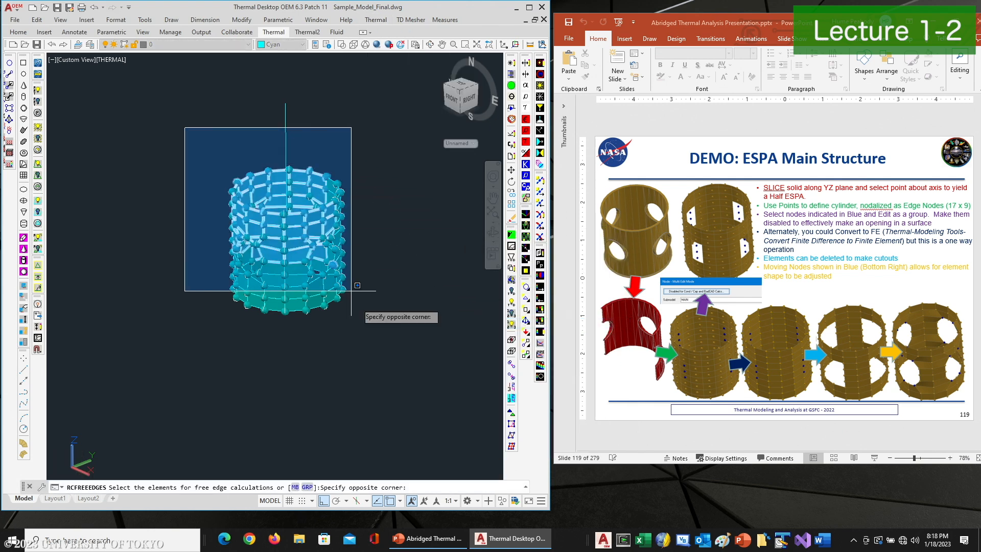
pyautogui.click(382, 337)
pyautogui.press('Return')
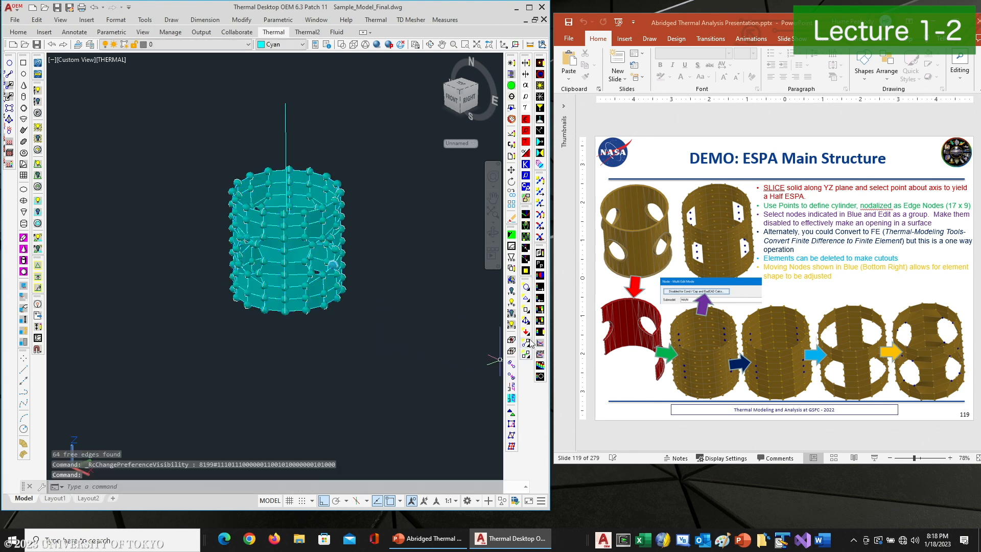
# Hide the surfaces and nodes and orbit around the remaining free edges
pyautogui.click(526, 298)
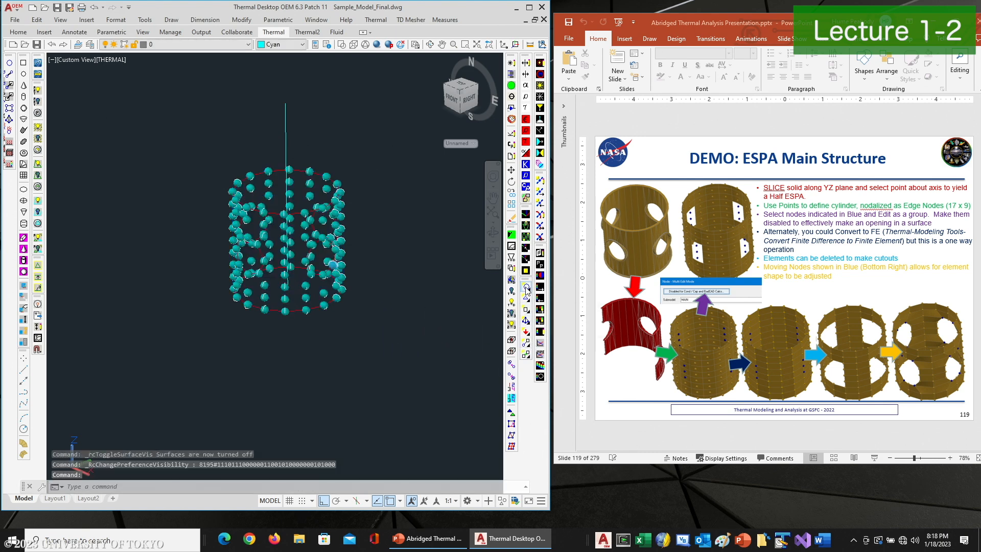
pyautogui.click(527, 288)
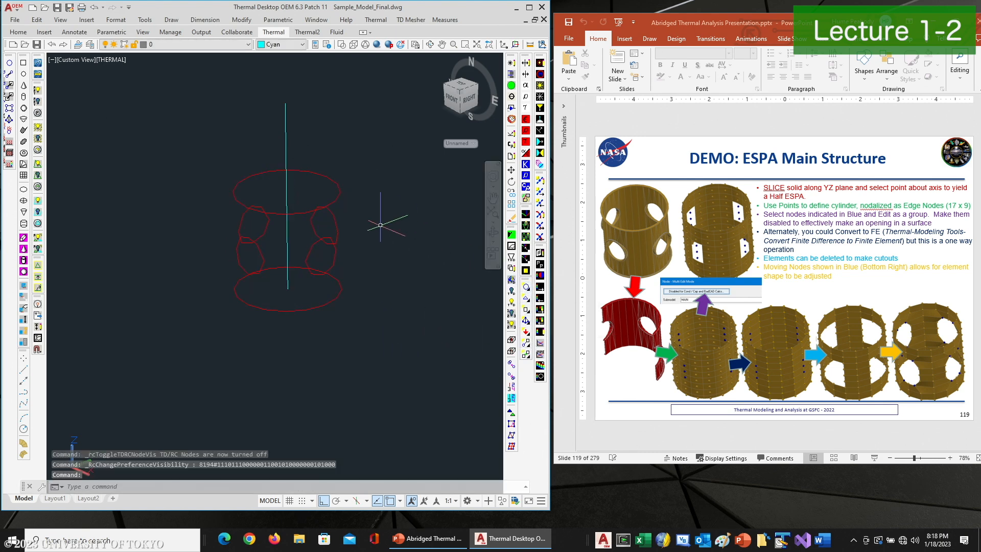
pyautogui.click(430, 45)
pyautogui.moveTo(333, 176); pyautogui.dragTo(304, 232)
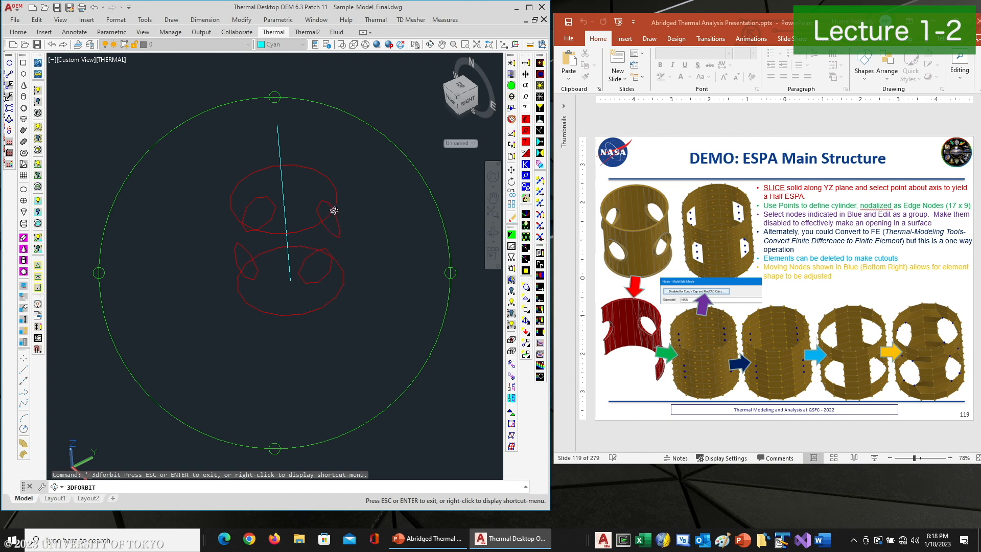
pyautogui.moveTo(300, 228); pyautogui.dragTo(298, 194)
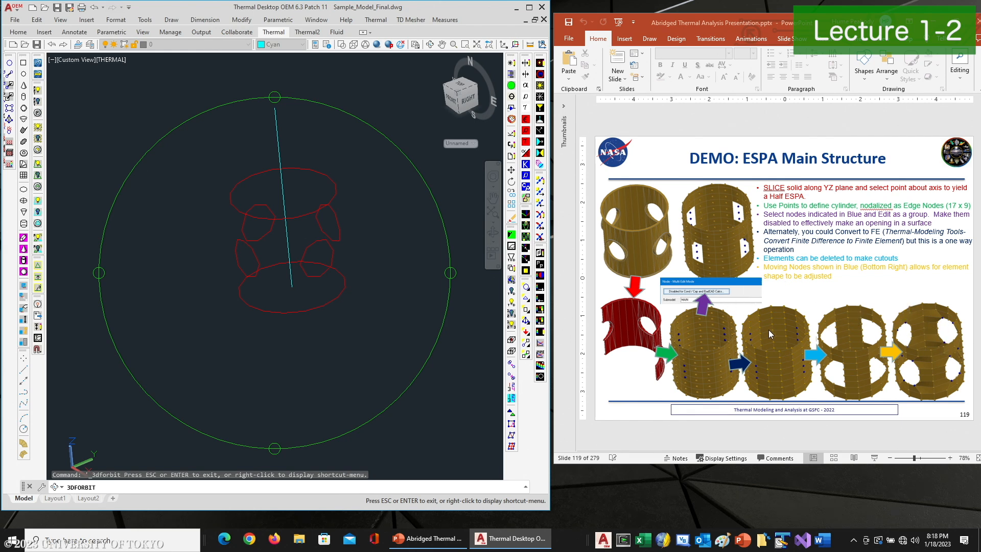
# Switch to the presentation and advance to the DEMO: ESPA Ports Structure slide
pyautogui.click(832, 283)
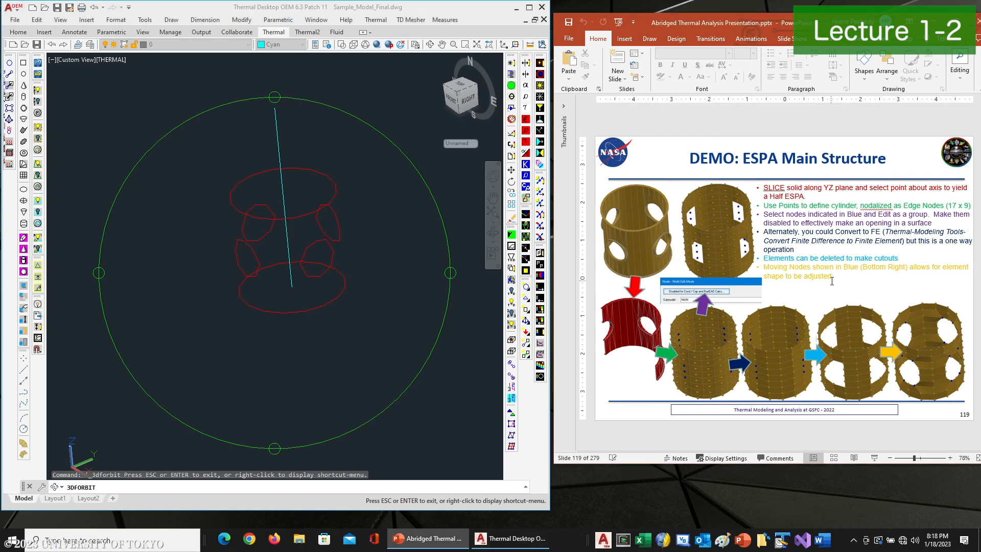
pyautogui.scroll(-1, 833, 281)
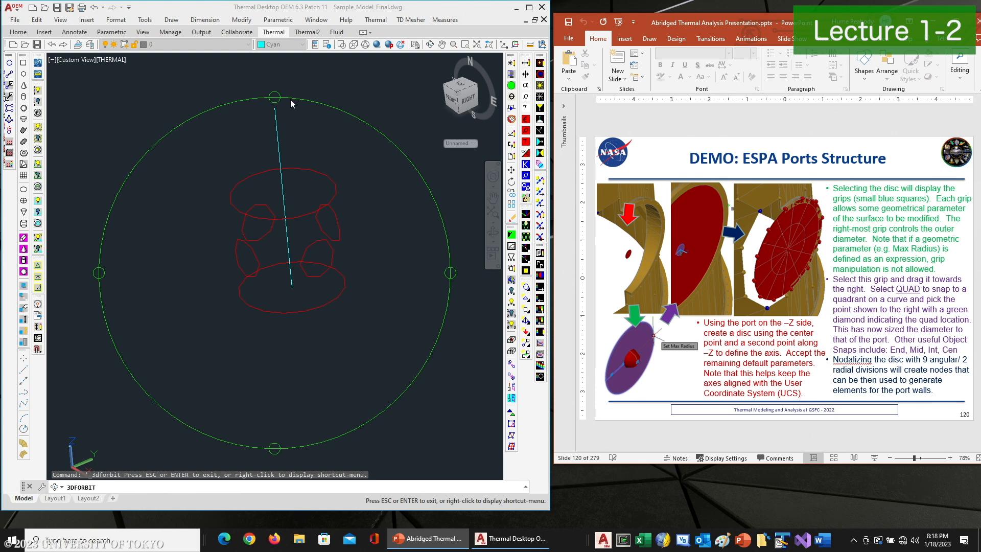
# Turn the ESPA ring layer back on and zoom in on one of its ports
pyautogui.rightClick(308, 126)
pyautogui.click(329, 134)
pyautogui.click(246, 44)
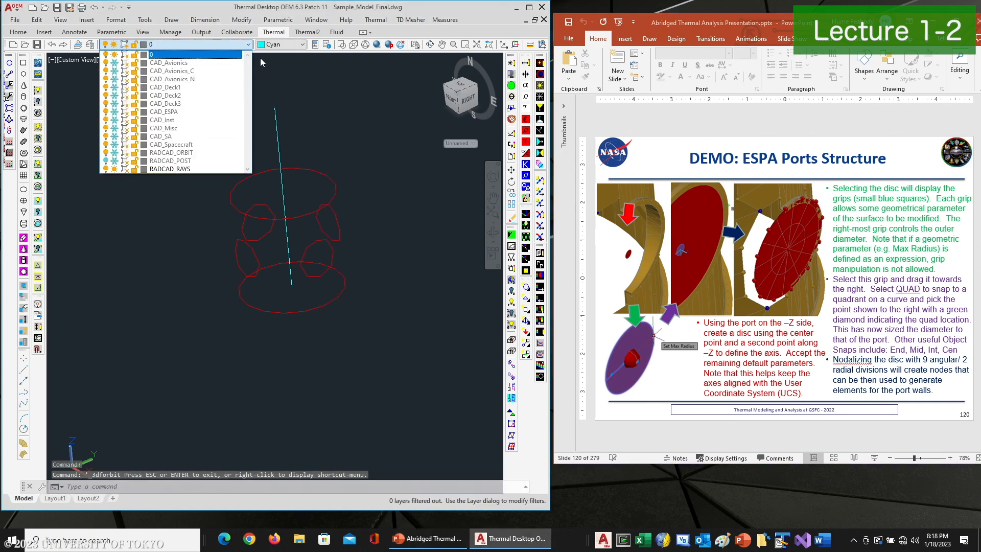
pyautogui.click(114, 112)
pyautogui.click(299, 122)
pyautogui.scroll(8, 303, 222)
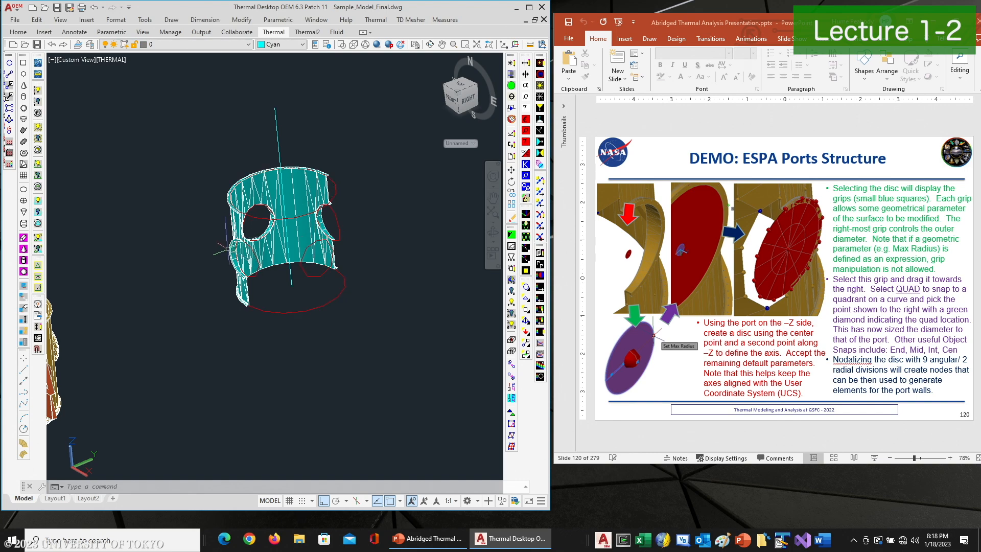
pyautogui.moveTo(246, 249); pyautogui.dragTo(235, 243, button='middle')
pyautogui.press('Escape')
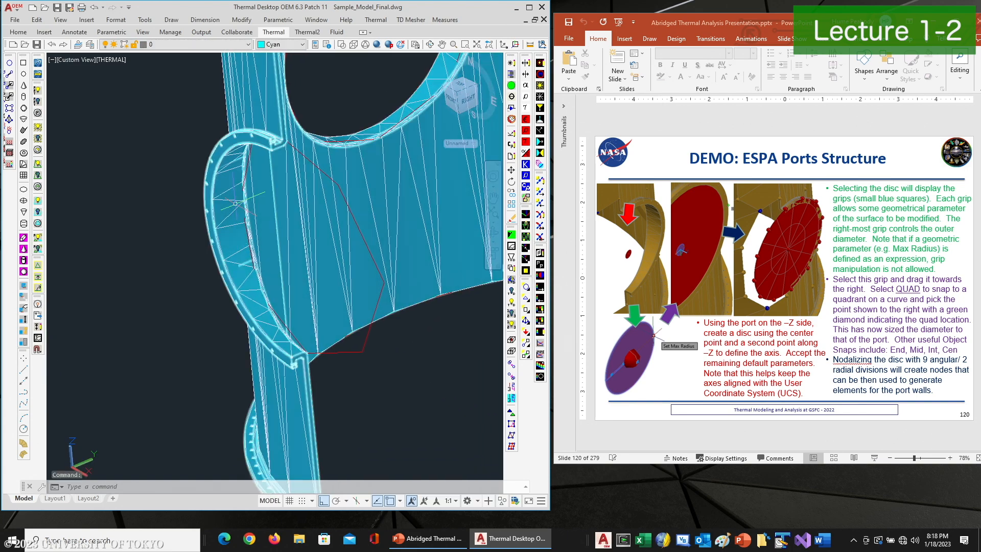
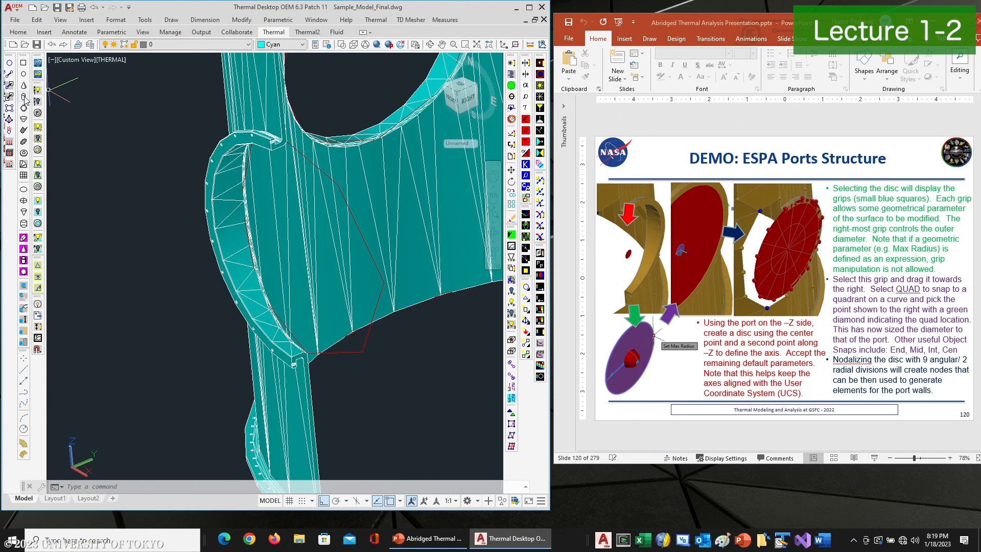
# Create a disc centred on the port edge with its axis along −Z and maximum radius snapped to the port's edge, accepting defaults
pyautogui.click(24, 75)
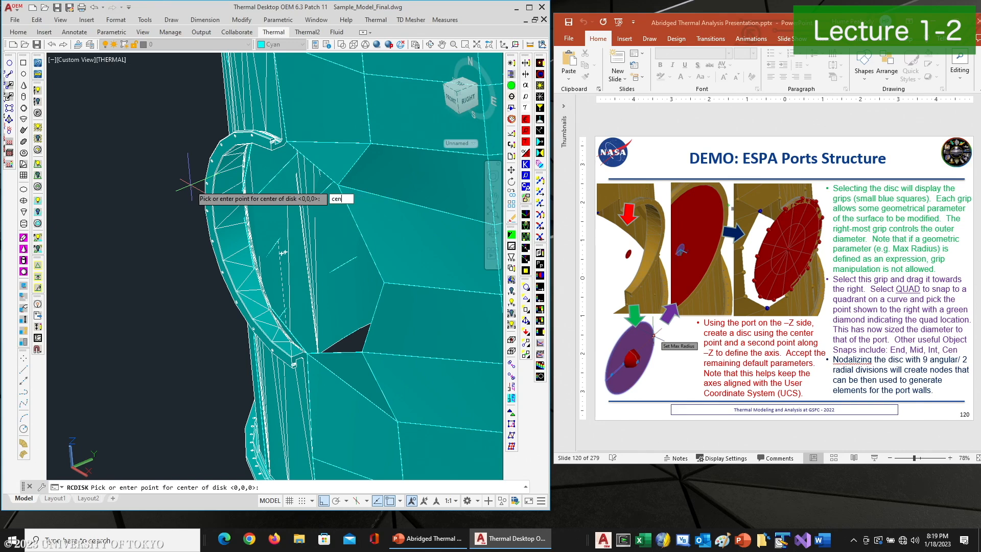
pyautogui.write('cen')
pyautogui.press('Return')
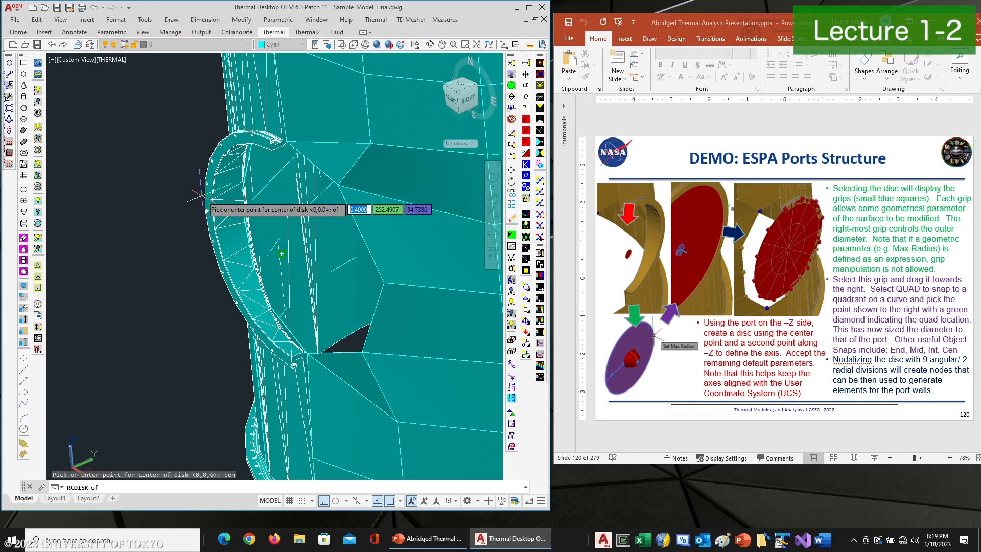
pyautogui.click(206, 209)
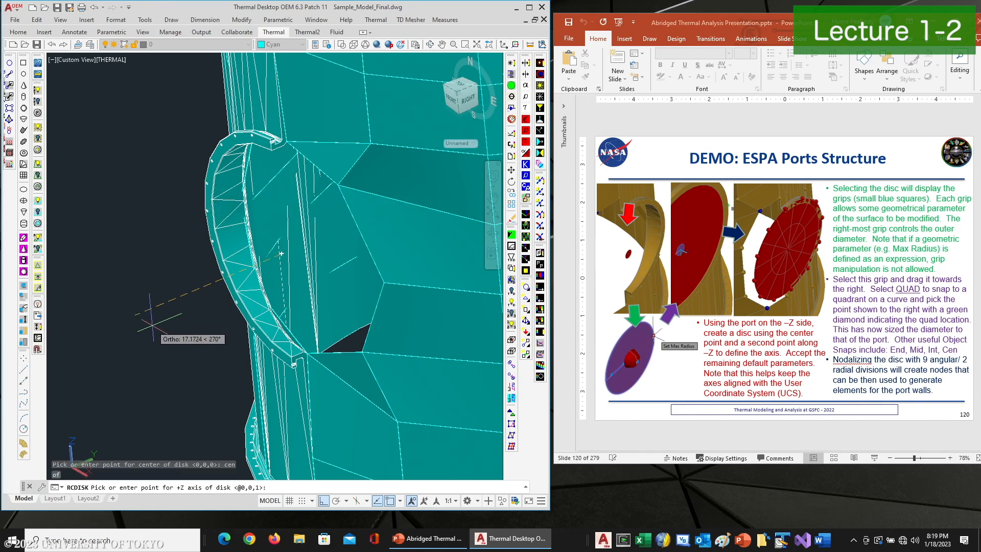
pyautogui.click(131, 338)
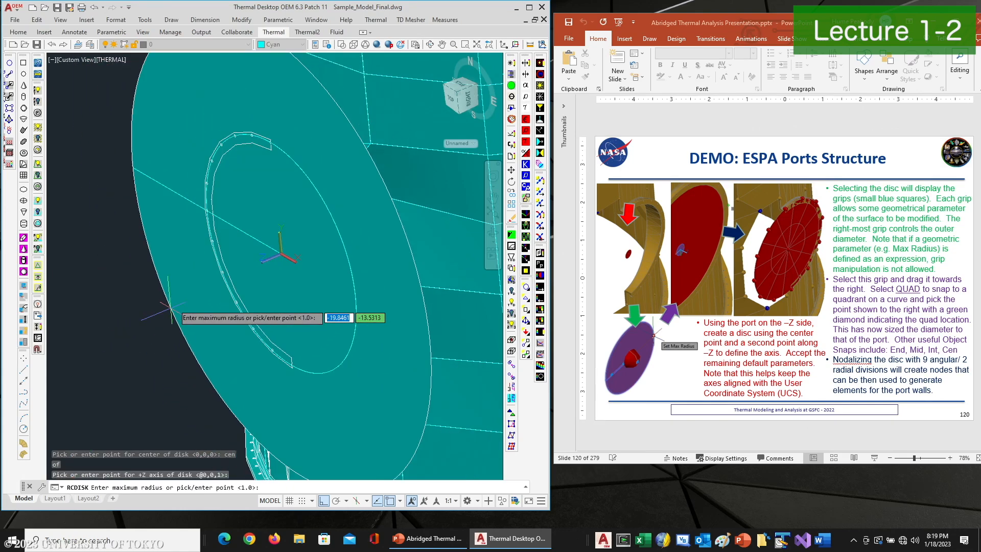
pyautogui.scroll(6, 275, 141)
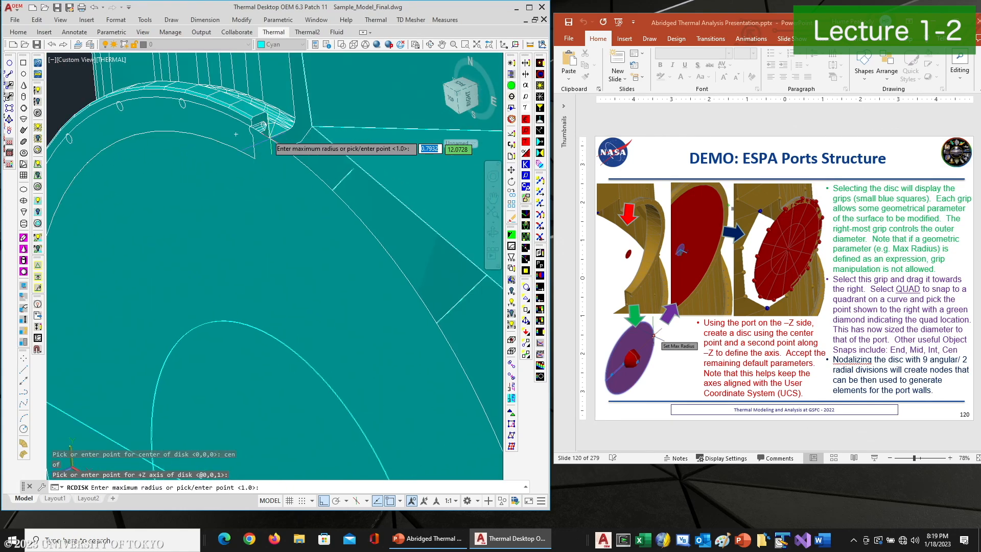
pyautogui.scroll(2, 253, 116)
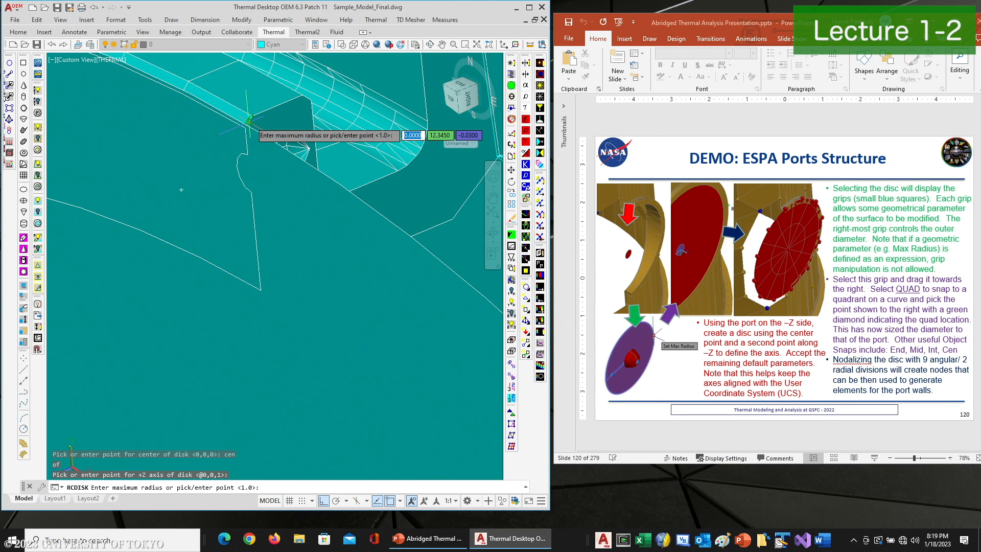
pyautogui.click(248, 121)
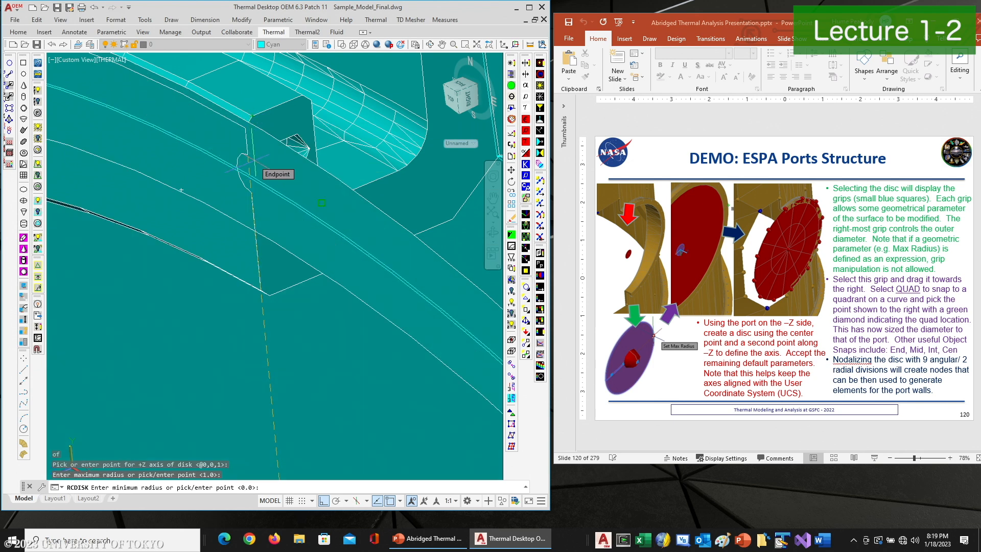
pyautogui.press('Return')
pyautogui.press('Return')
pyautogui.press('Return')
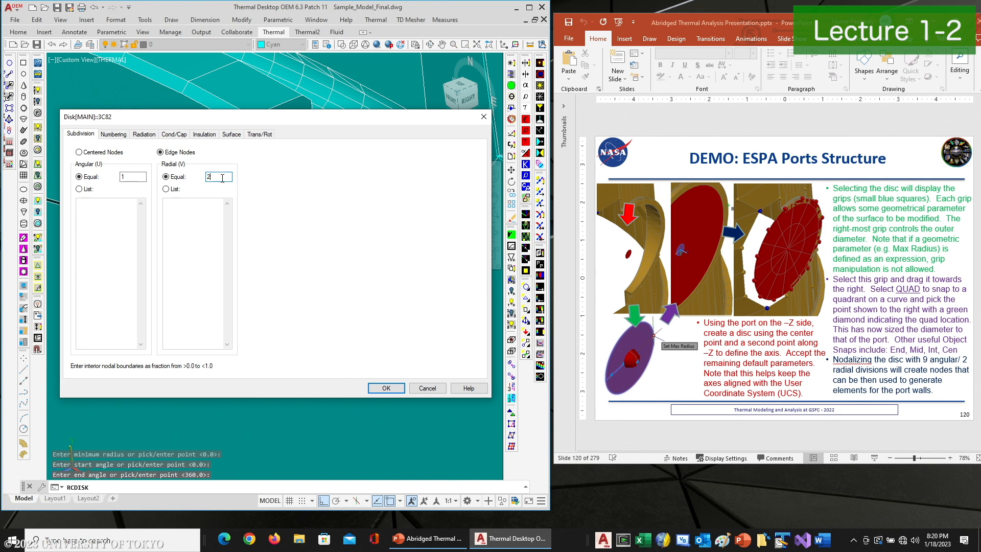
pyautogui.click(386, 388)
# Nodalize the disc with edge nodes using 13 angular and 2 radial divisions
pyautogui.scroll(8, 333, 290)
pyautogui.click(333, 290)
pyautogui.click(515, 63)
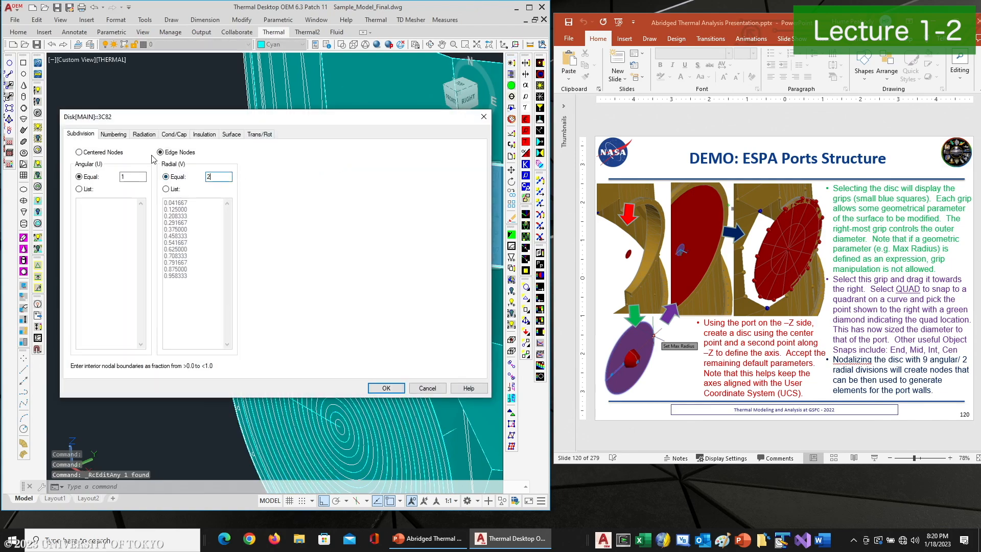
pyautogui.click(387, 388)
pyautogui.moveTo(361, 317); pyautogui.dragTo(228, 245)
pyautogui.press('Escape')
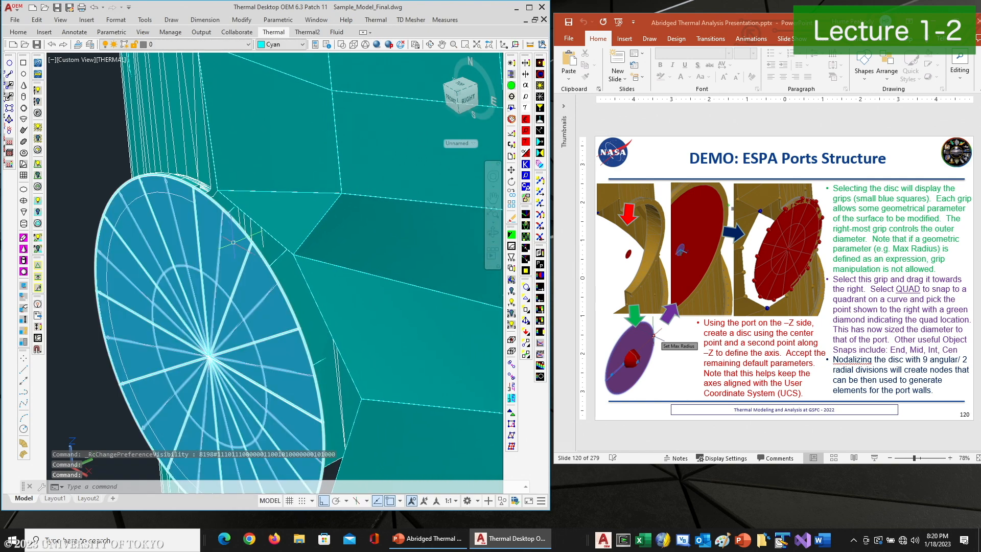
pyautogui.click(264, 267)
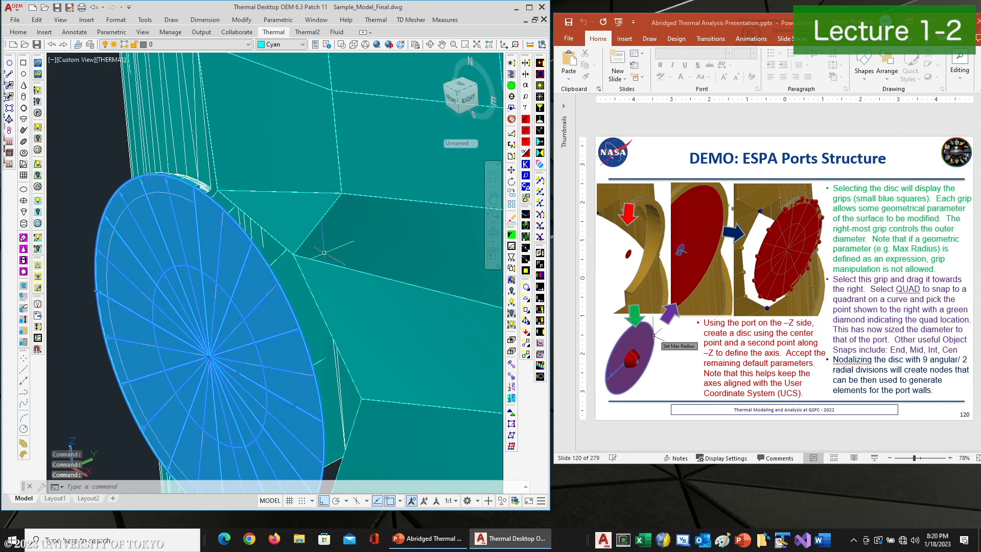
pyautogui.click(512, 63)
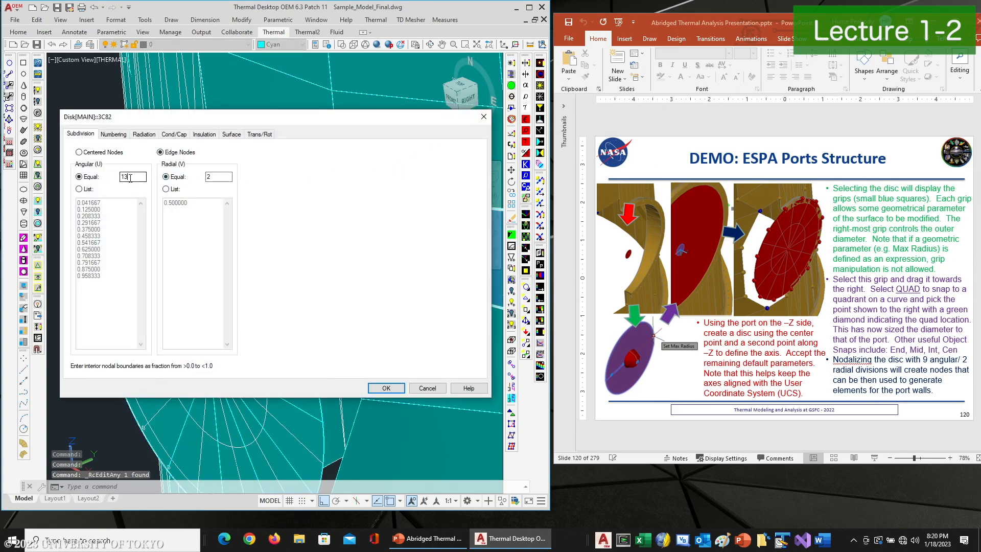
pyautogui.click(387, 388)
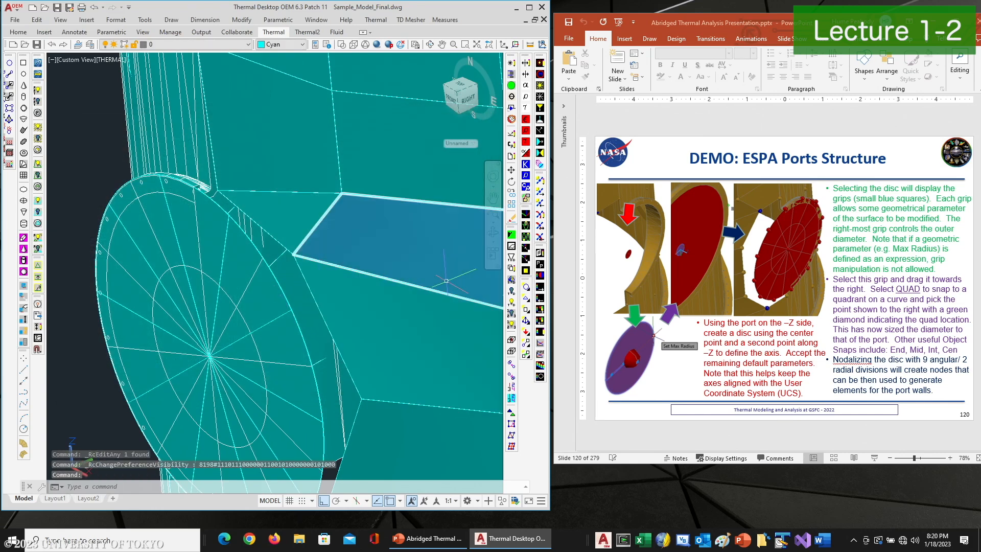
# Change the disc's angular edge-node divisions to 9, keeping 2 radial divisions
pyautogui.moveTo(370, 326); pyautogui.dragTo(376, 181, button='middle')
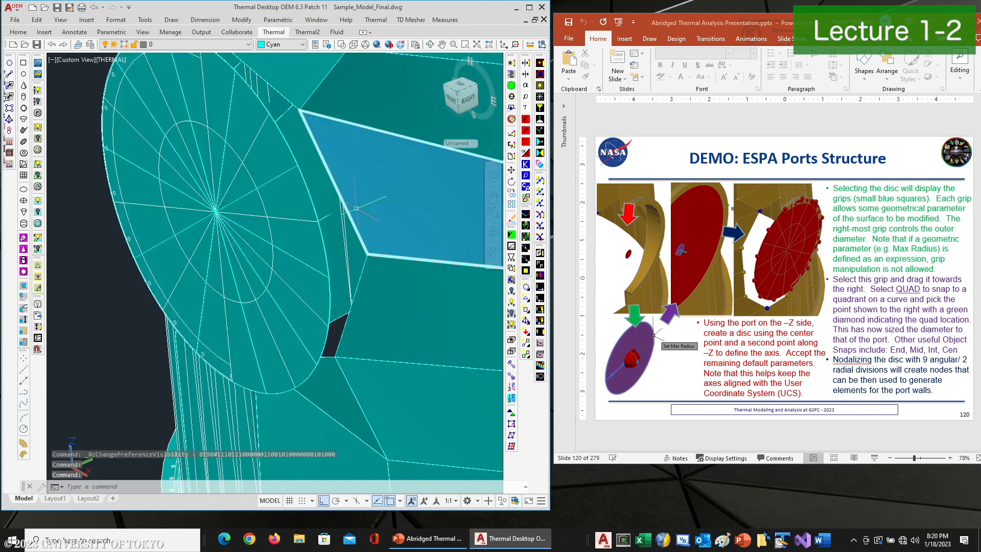
pyautogui.click(527, 289)
pyautogui.moveTo(407, 249); pyautogui.dragTo(432, 334, button='middle')
pyautogui.press('Escape')
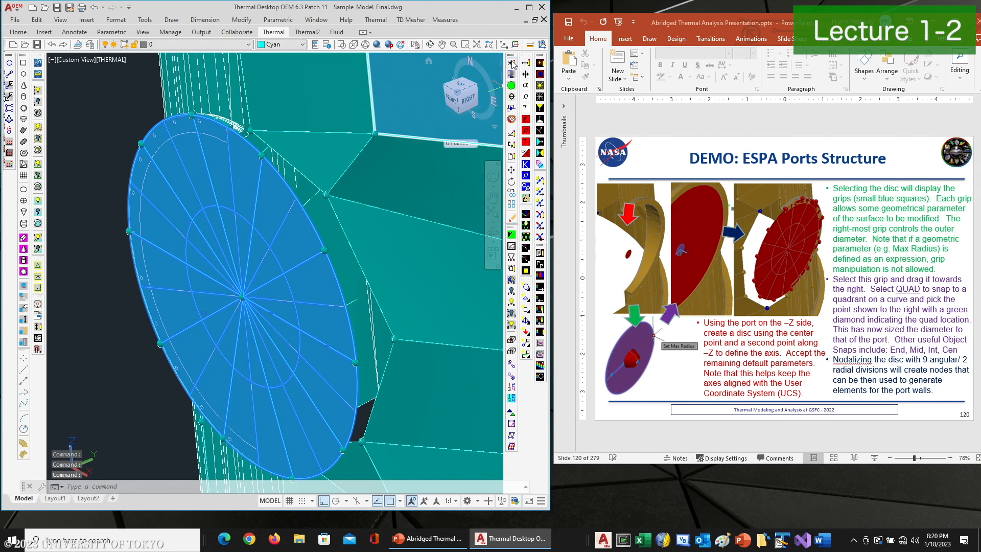
pyautogui.doubleClick(289, 167)
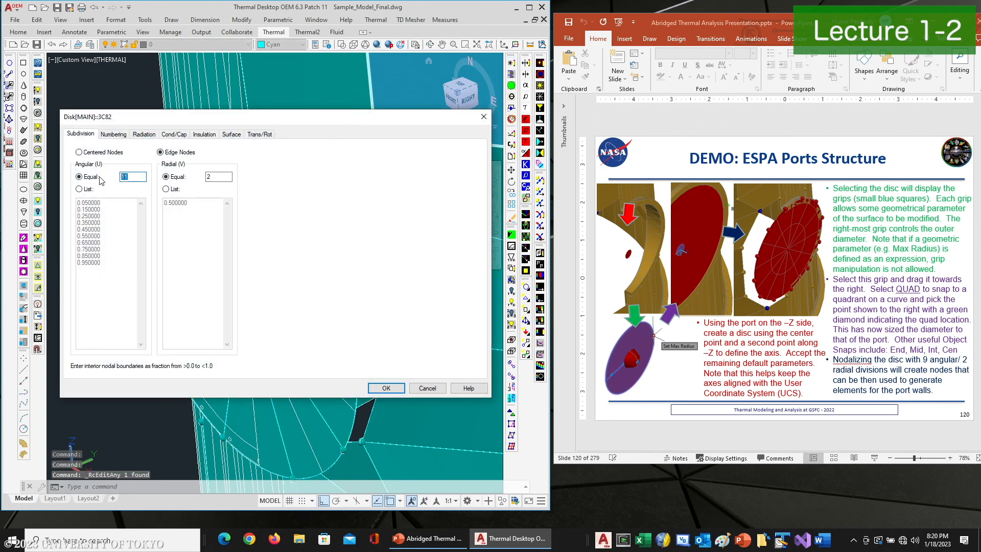
pyautogui.click(383, 389)
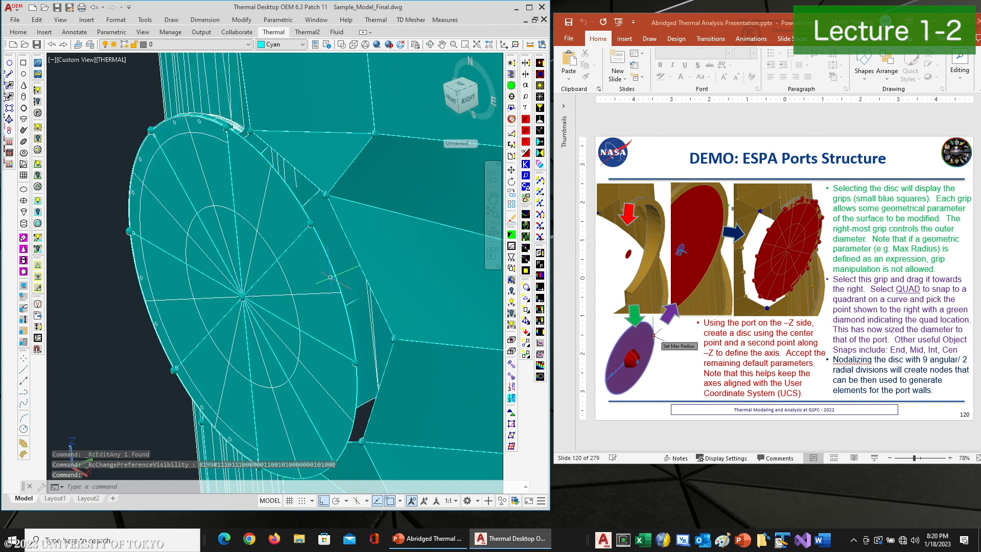
# Create a linear element linking two disc edge nodes to the two adjacent port edge nodes
pyautogui.moveTo(295, 265)
pyautogui.mouseDown(button='middle')
pyautogui.moveTo(286, 249)
pyautogui.moveTo(282, 269)
pyautogui.mouseUp(button='middle')
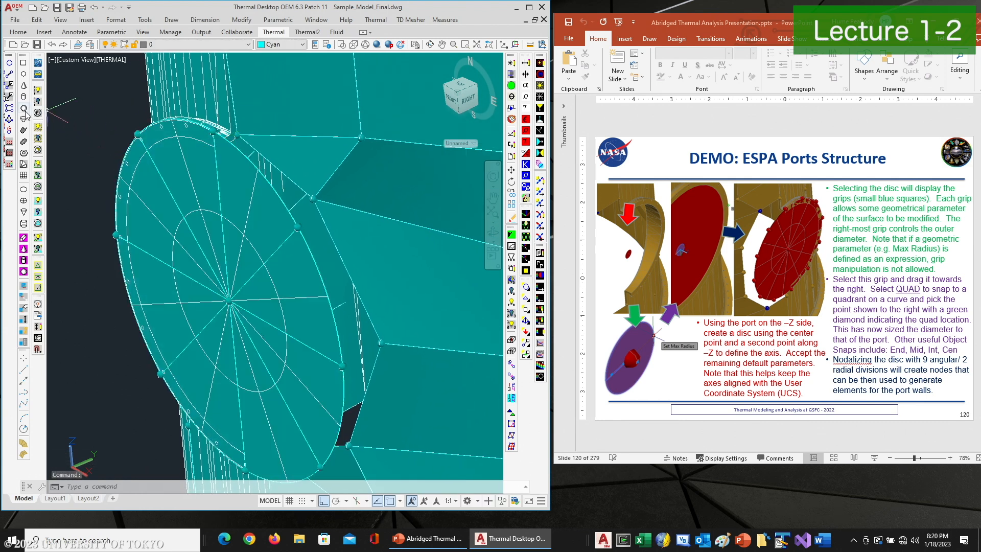
pyautogui.click(9, 108)
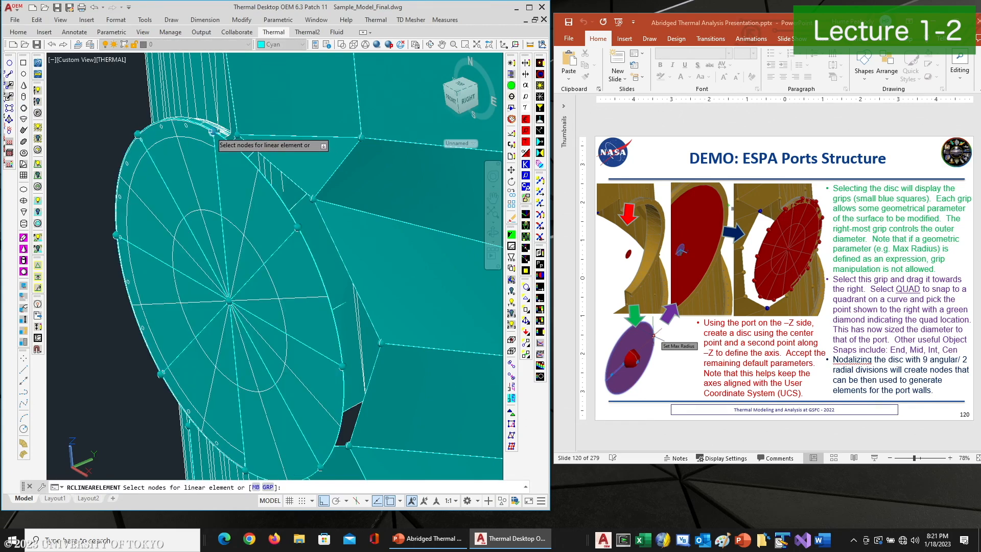
pyautogui.click(213, 132)
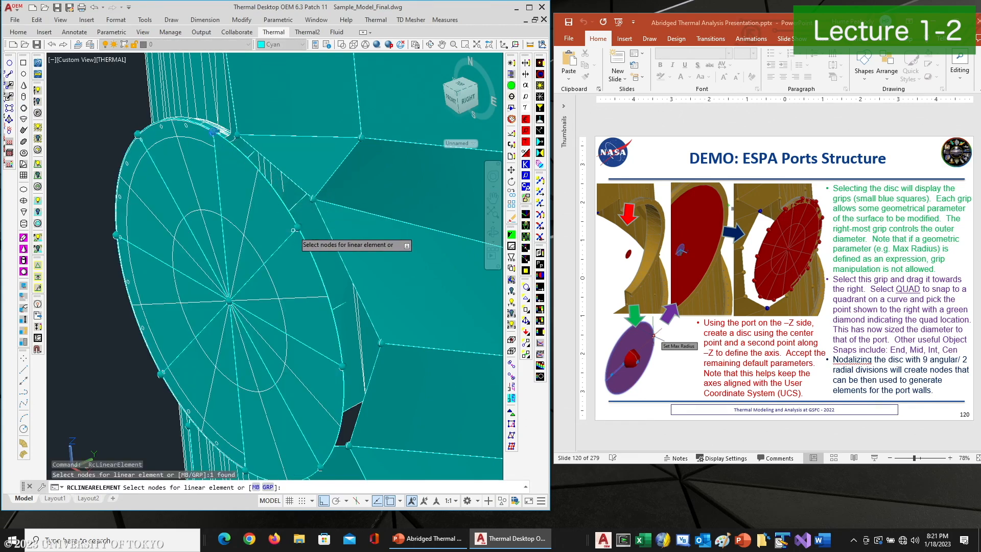
pyautogui.click(298, 228)
pyautogui.click(314, 199)
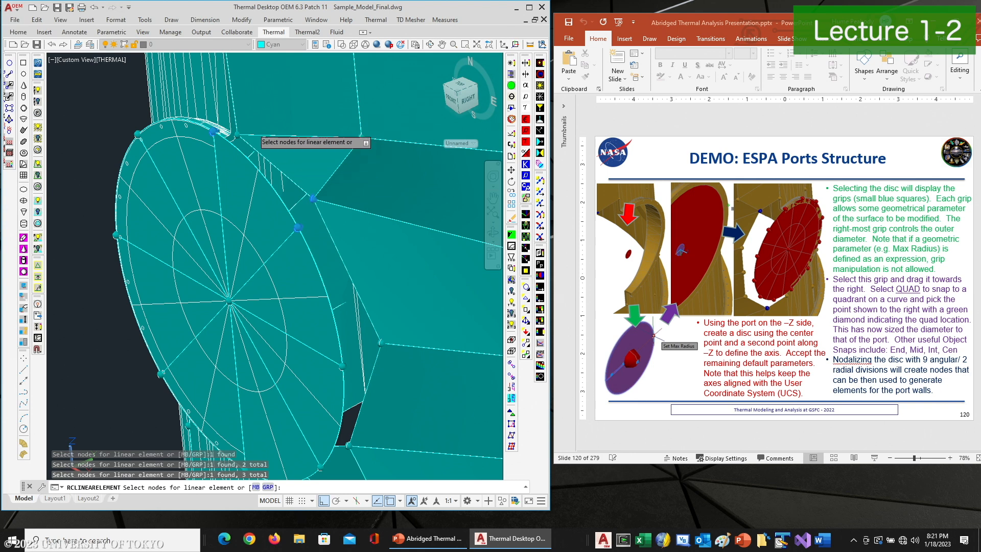
pyautogui.press('Return')
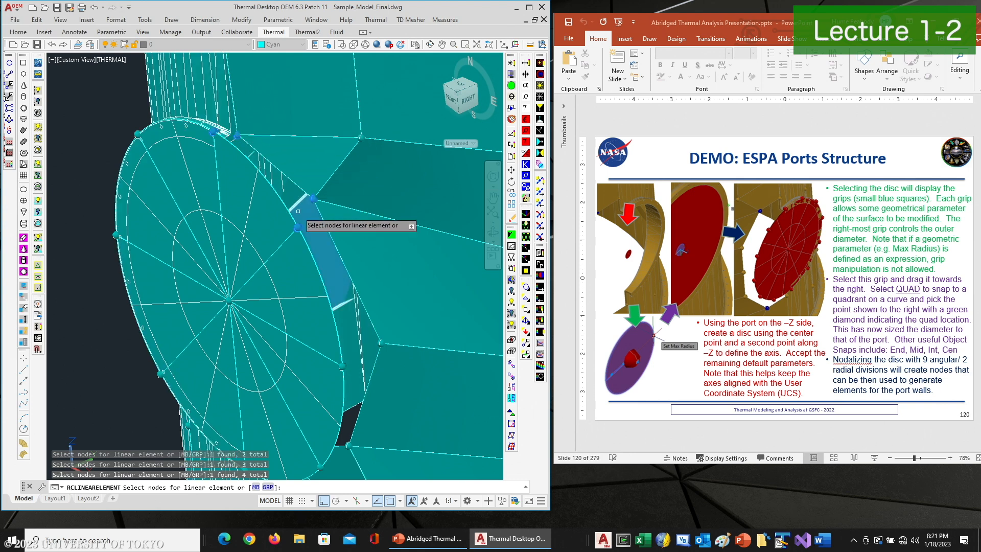
pyautogui.press('Return')
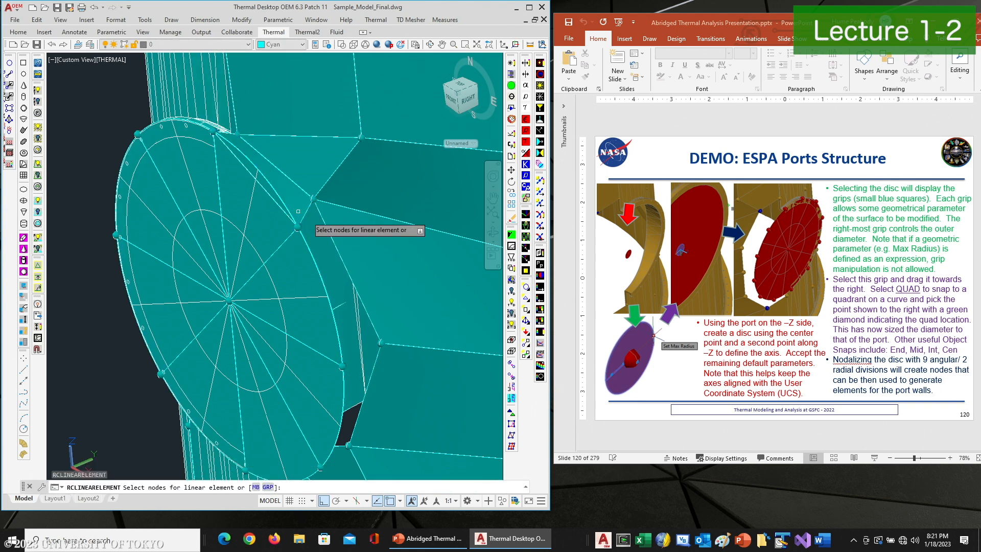
# Create the next linear element between the following pair of disc edge nodes and port nodes
pyautogui.click(298, 228)
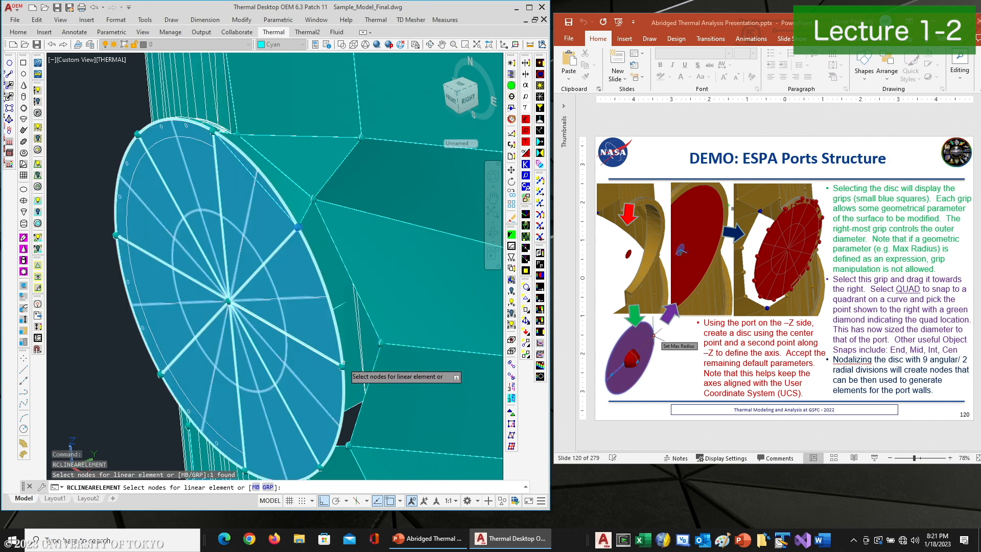
pyautogui.click(348, 359)
pyautogui.click(342, 367)
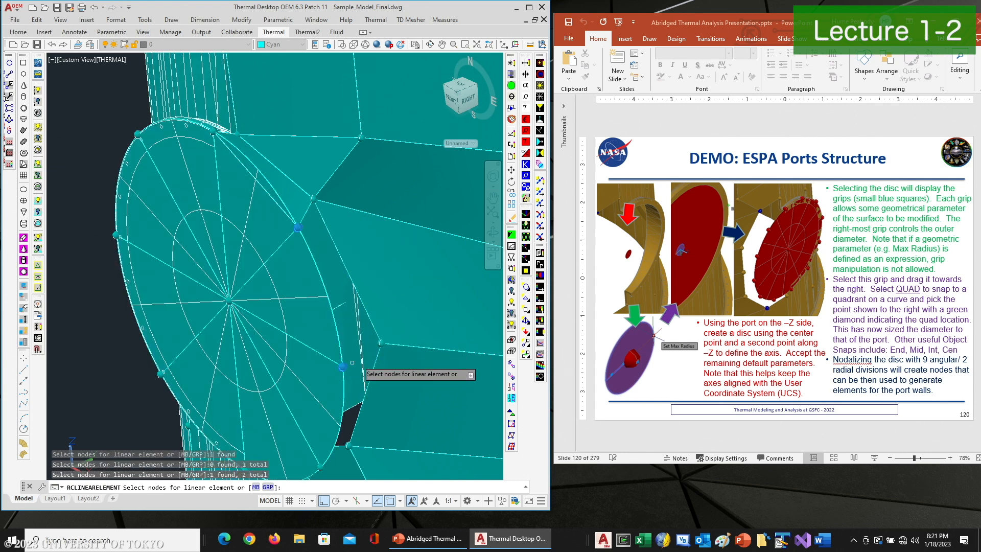
pyautogui.click(381, 340)
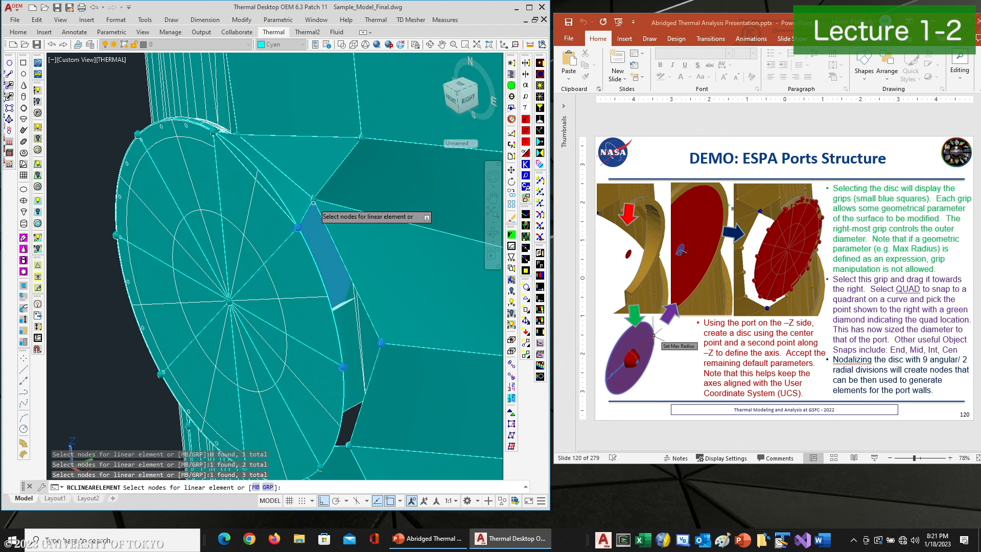
pyautogui.press('Return')
# Create another linear element joining the disc edge to the port's upper corner nodes
pyautogui.moveTo(362, 268); pyautogui.dragTo(328, 103, button='middle')
pyautogui.press('Return')
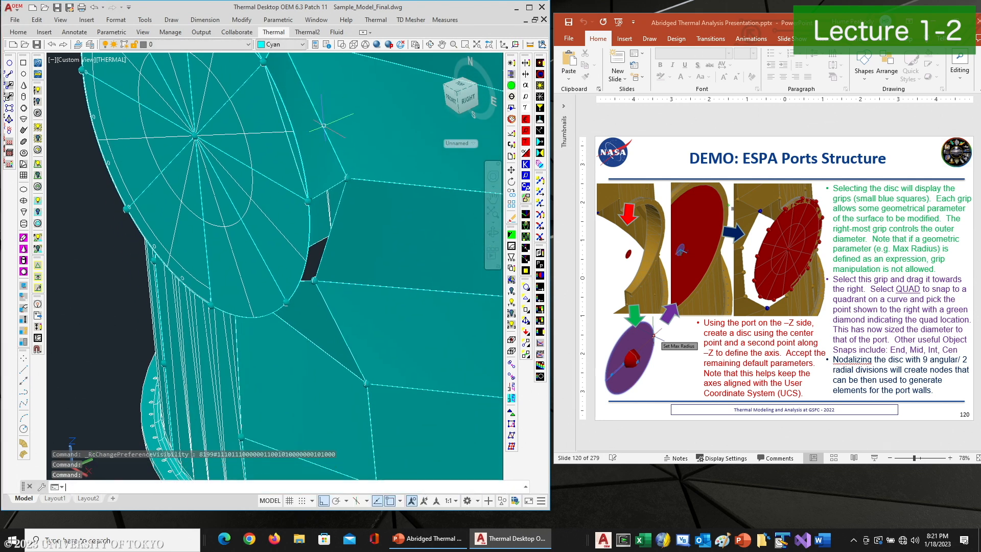
pyautogui.click(307, 202)
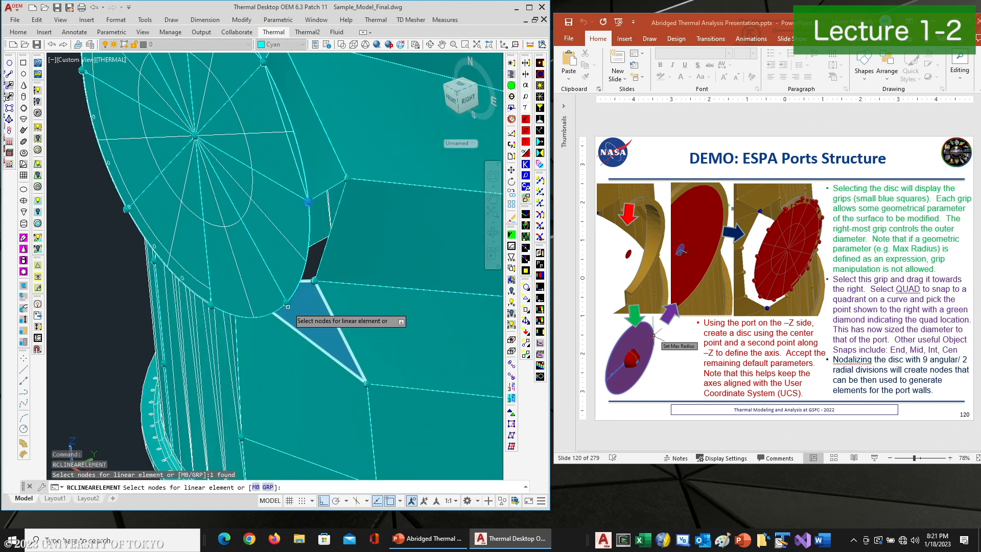
pyautogui.click(286, 302)
pyautogui.click(314, 280)
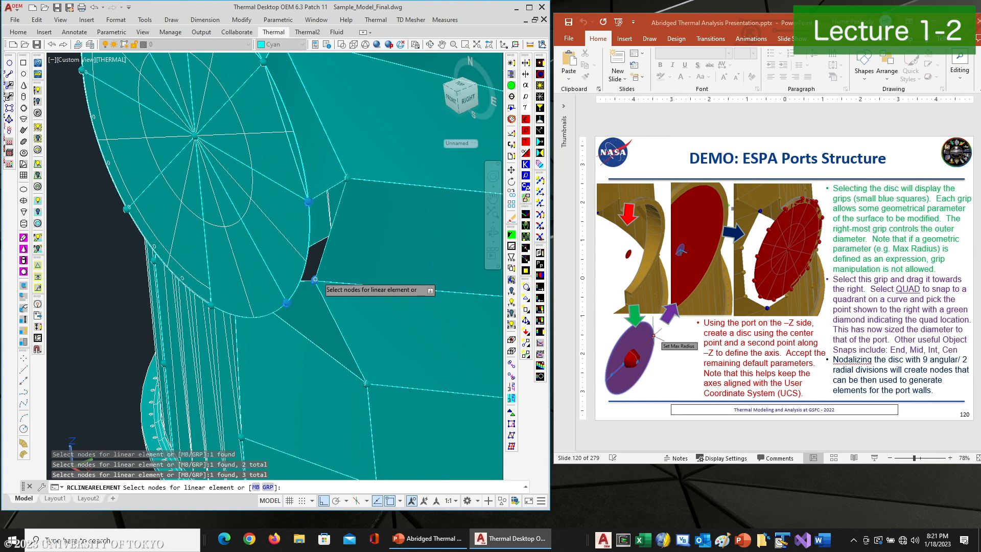
pyautogui.click(347, 178)
pyautogui.press('Return')
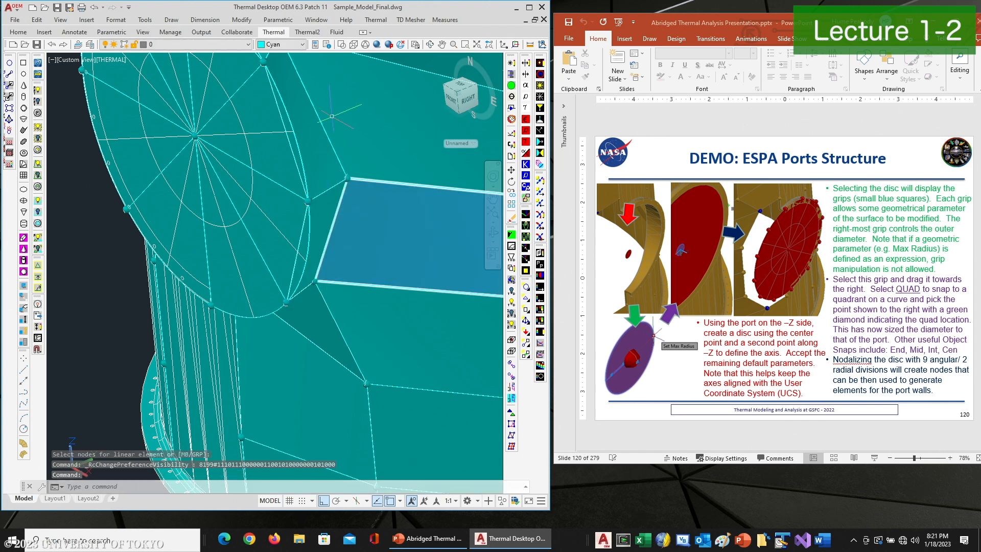
# Create the last linear element closing the remaining gap between the disc edge nodes and the adjacent port nodes
pyautogui.click(430, 46)
pyautogui.moveTo(286, 189); pyautogui.dragTo(372, 194)
pyautogui.moveTo(302, 226); pyautogui.dragTo(263, 247)
pyautogui.rightClick(263, 248)
pyautogui.click(284, 255)
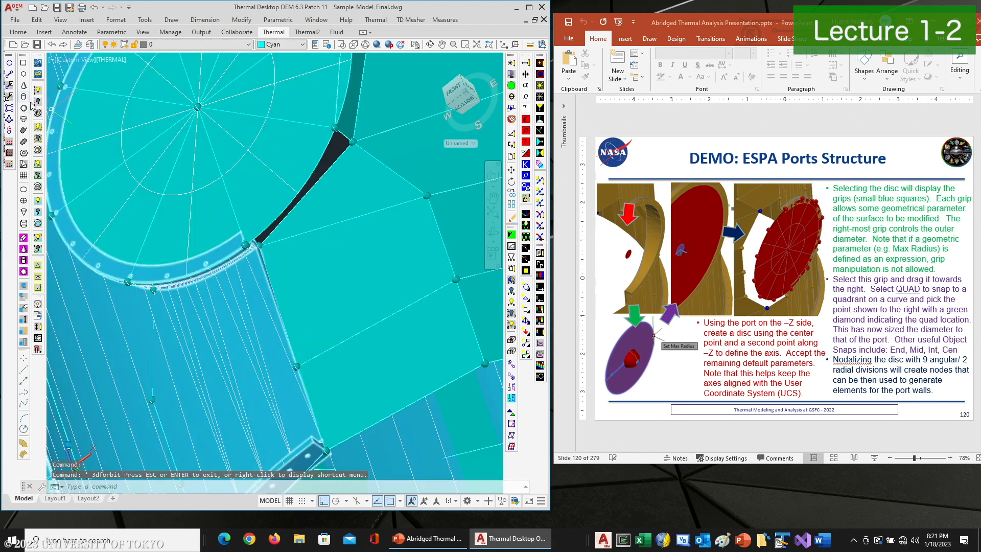
pyautogui.click(9, 107)
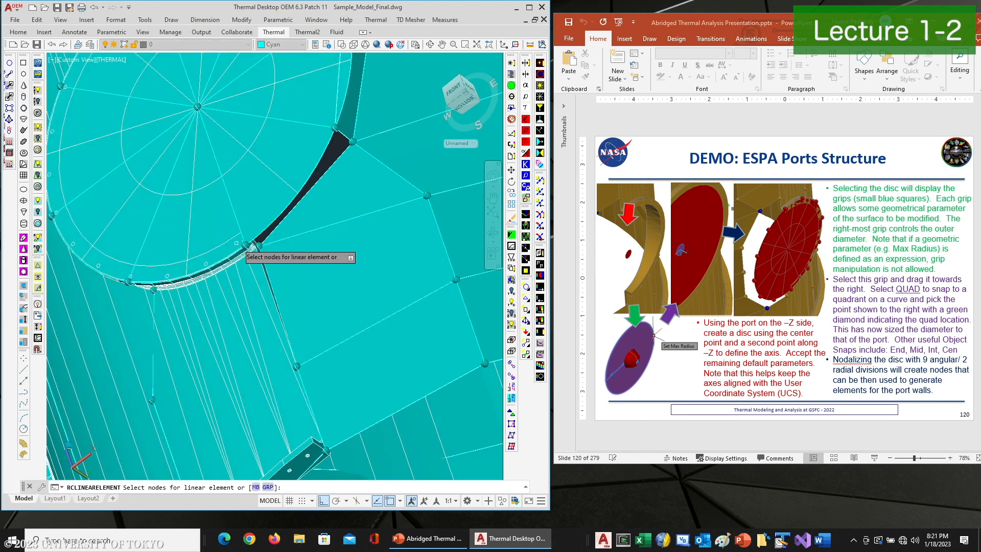
pyautogui.click(245, 246)
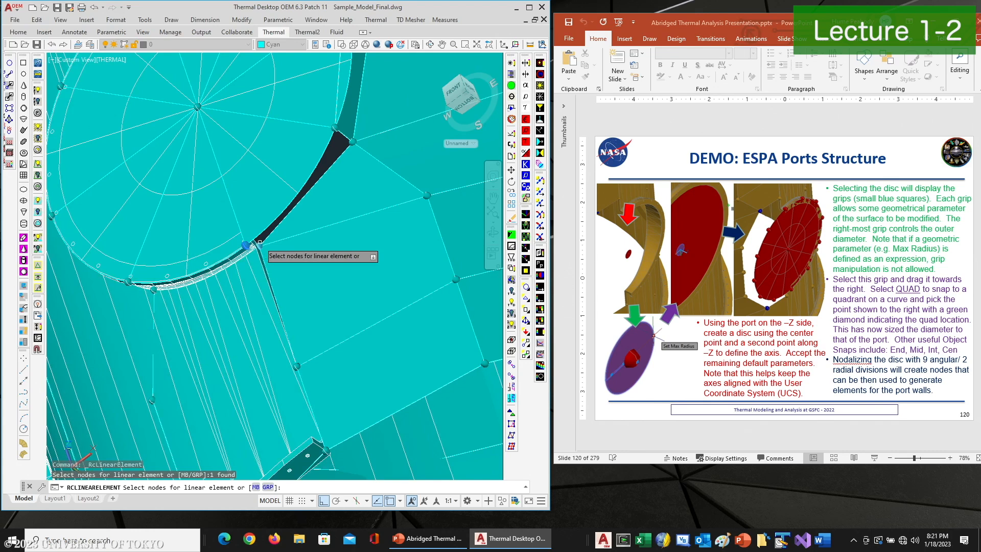
pyautogui.click(260, 244)
pyautogui.click(346, 143)
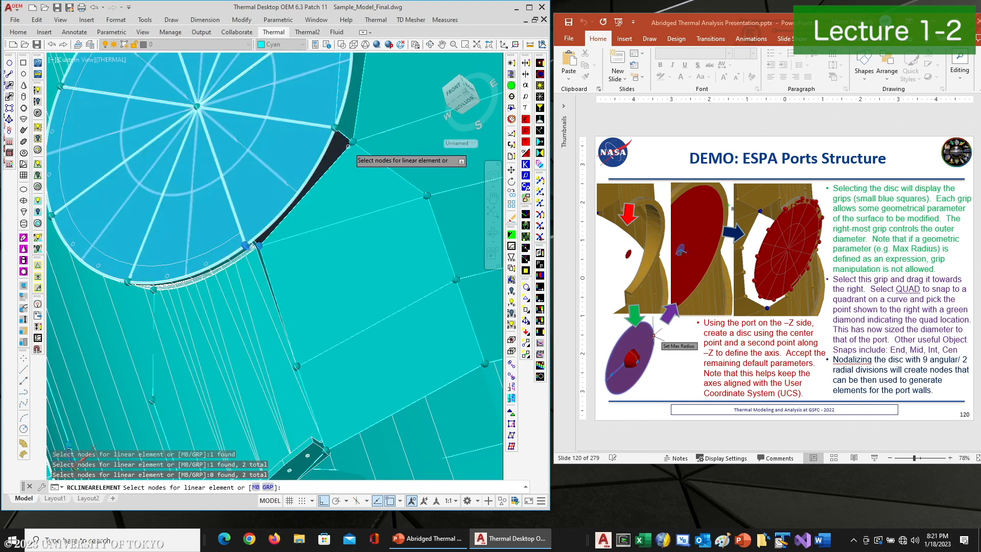
pyautogui.click(351, 144)
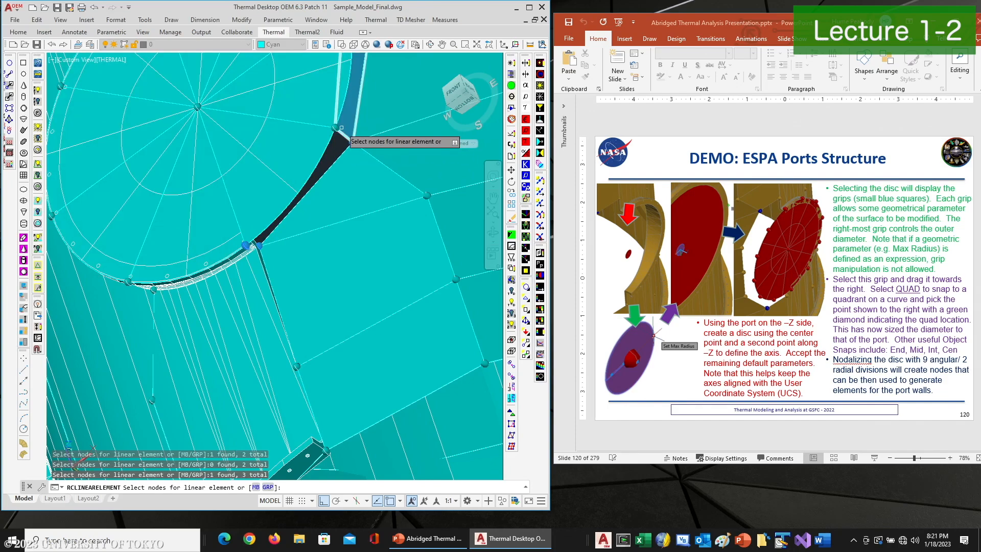
pyautogui.press('Return')
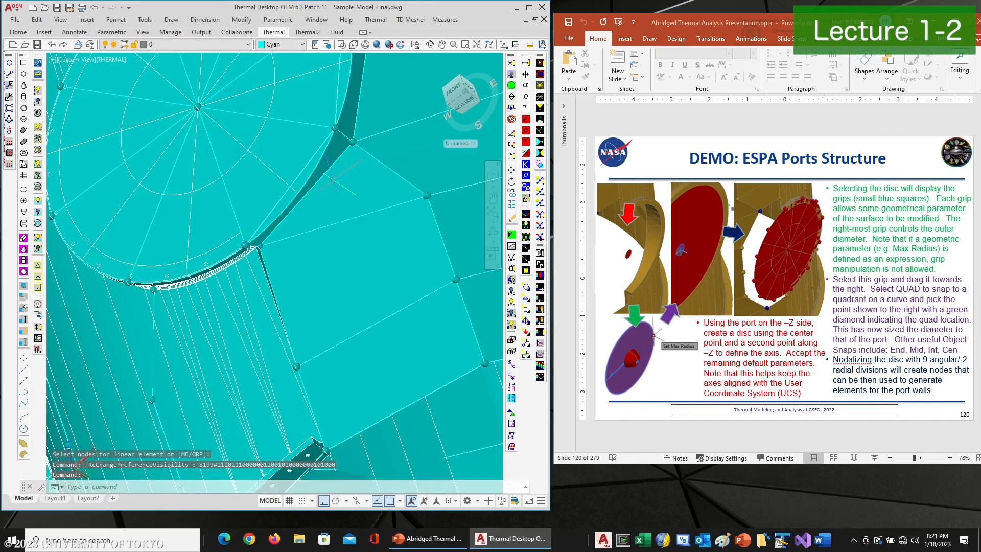
# Delete the nodalized disc from the port opening
pyautogui.scroll(-2, 337, 128)
pyautogui.scroll(-2, 305, 151)
pyautogui.click(305, 151)
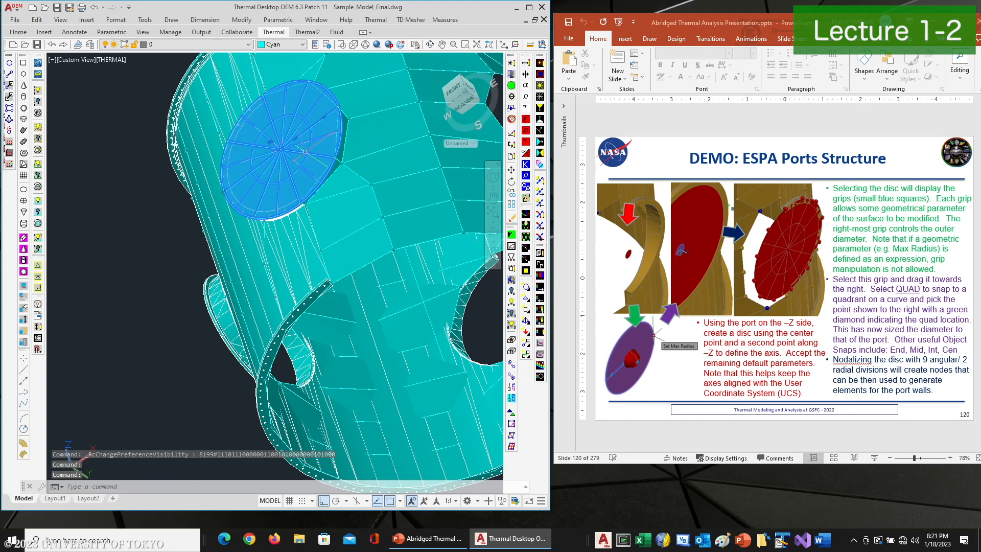
pyautogui.press('Delete')
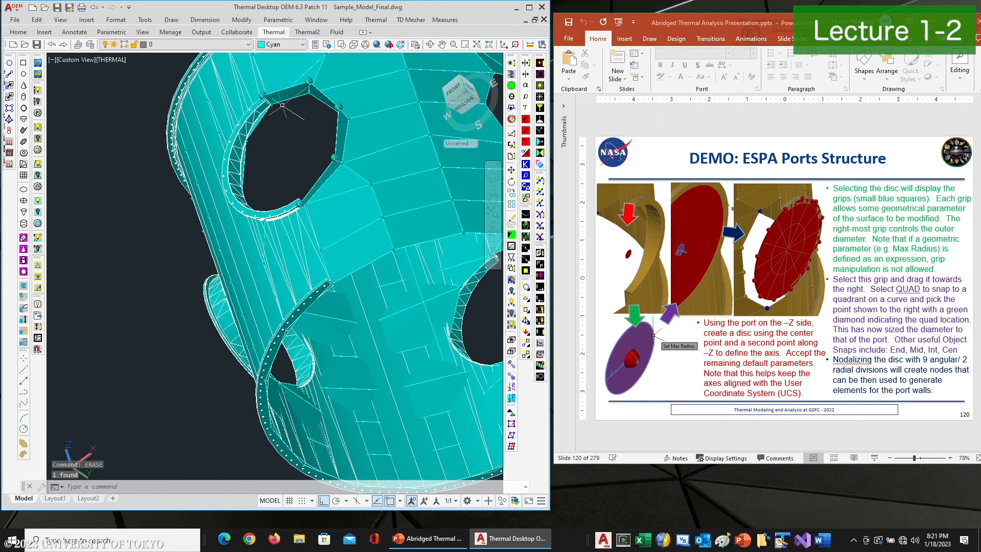
# Turn off the CAD_ESPA layer to hide the ring's CAD geometry
pyautogui.click(431, 46)
pyautogui.moveTo(327, 235); pyautogui.dragTo(260, 251)
pyautogui.rightClick(281, 239)
pyautogui.click(302, 246)
pyautogui.click(273, 220)
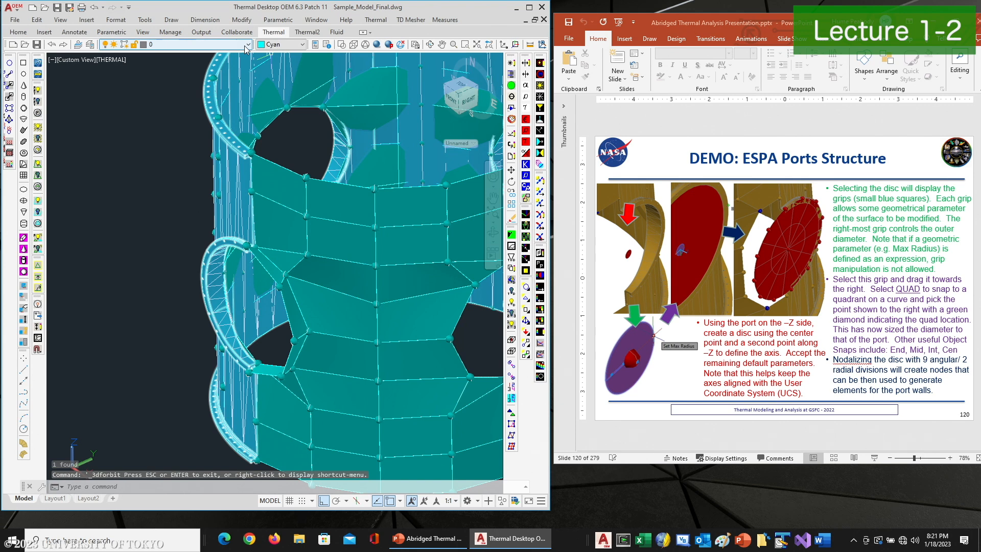
pyautogui.click(247, 46)
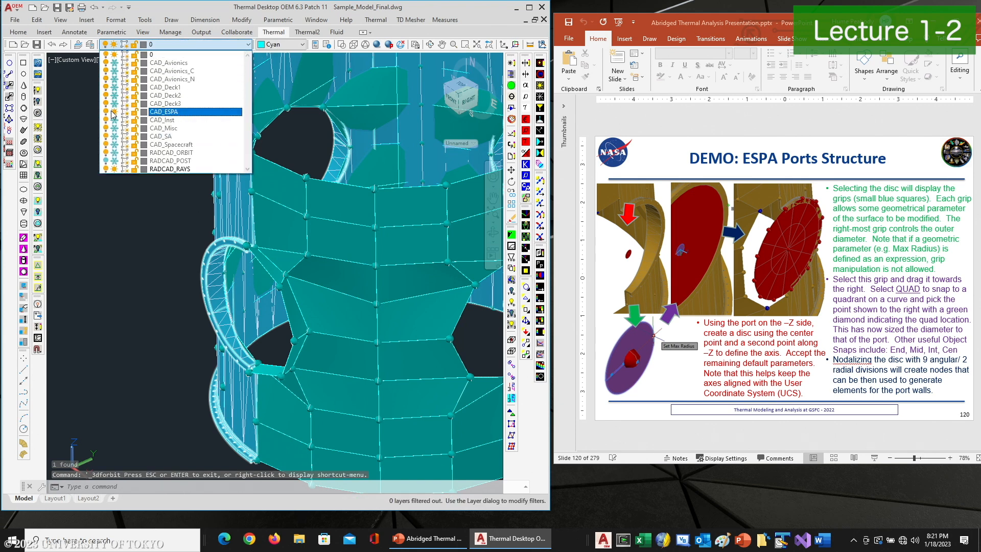
pyautogui.click(112, 112)
pyautogui.click(91, 200)
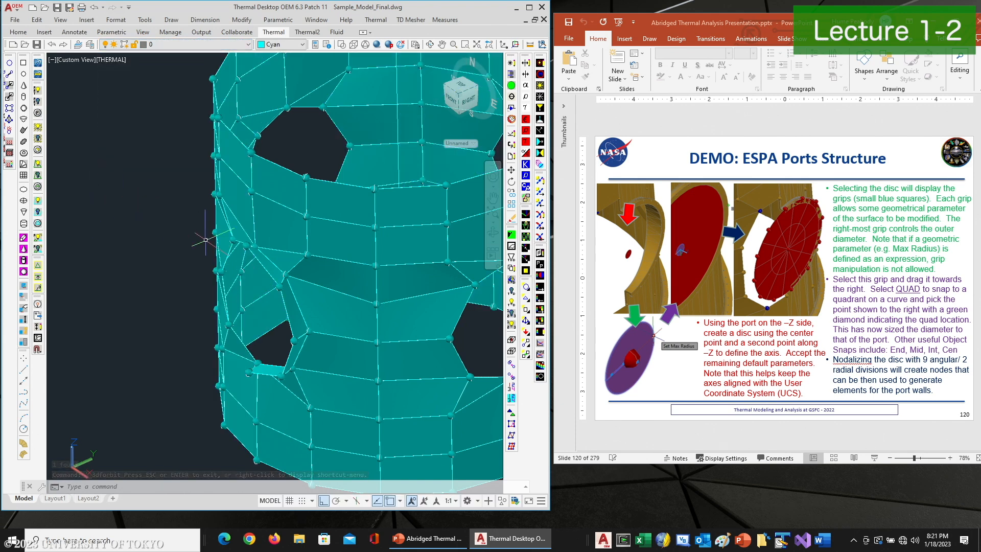
# Mirror the four port linear elements across the YZ plane with MIRROR3D, keeping the source objects
pyautogui.write('mirror3d')
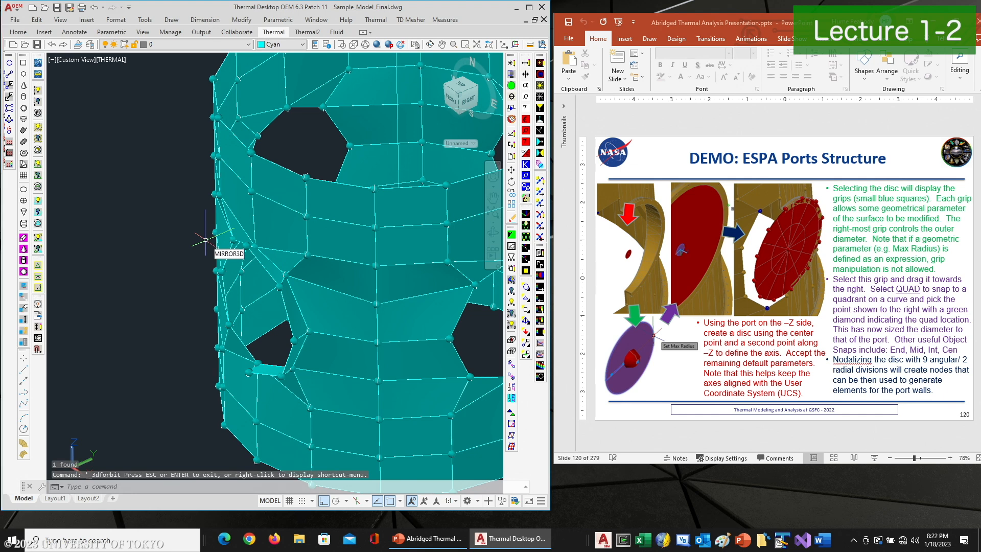
pyautogui.press('Return')
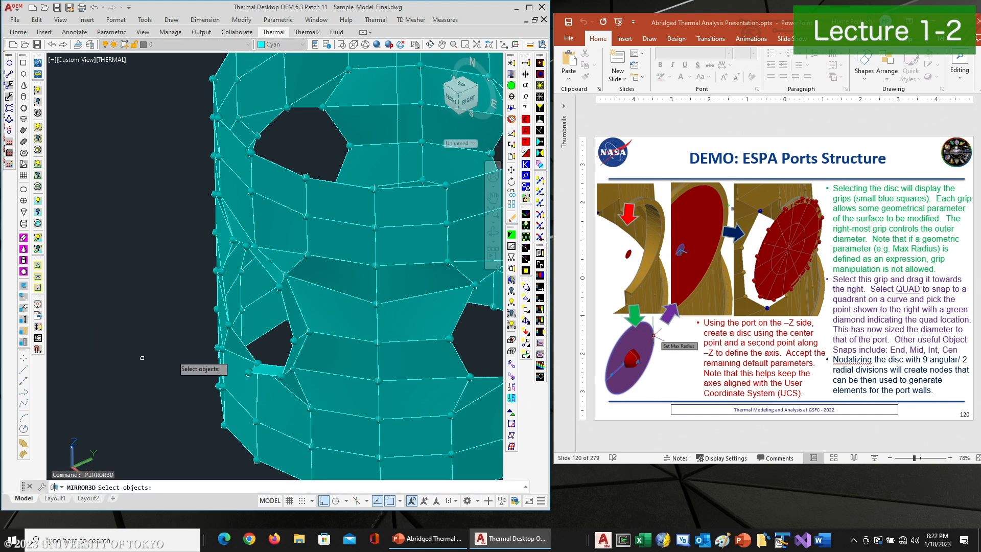
pyautogui.click(267, 369)
pyautogui.click(295, 352)
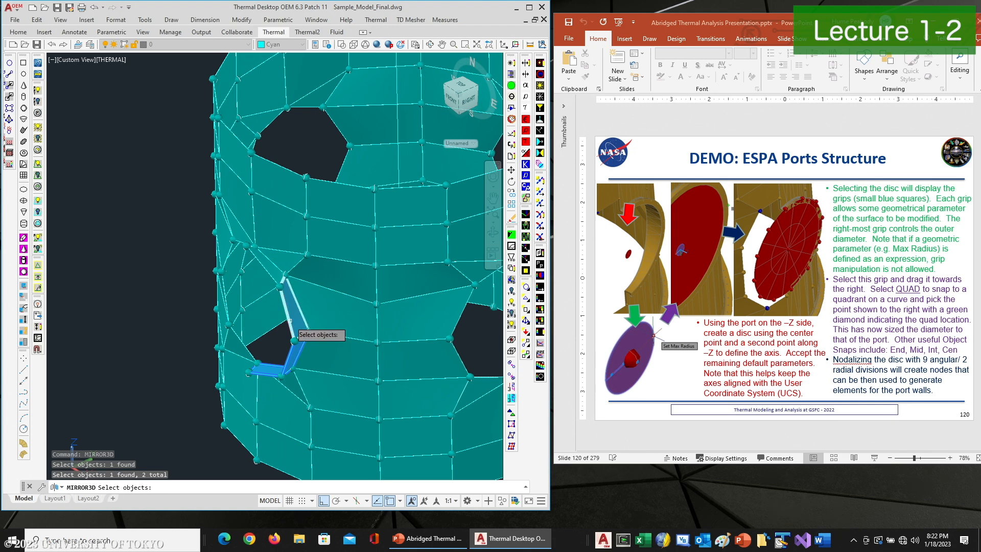
pyautogui.click(291, 304)
pyautogui.click(258, 271)
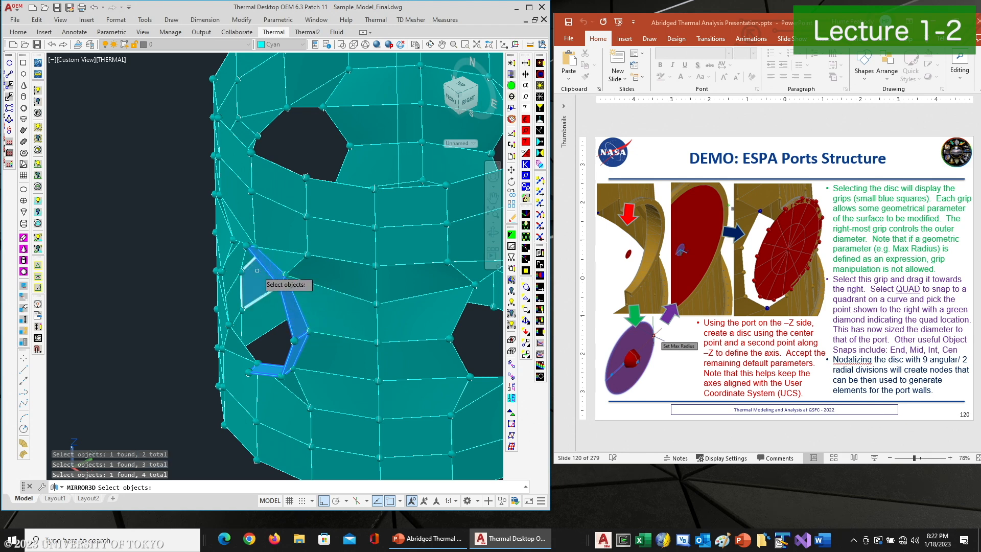
pyautogui.press('Return')
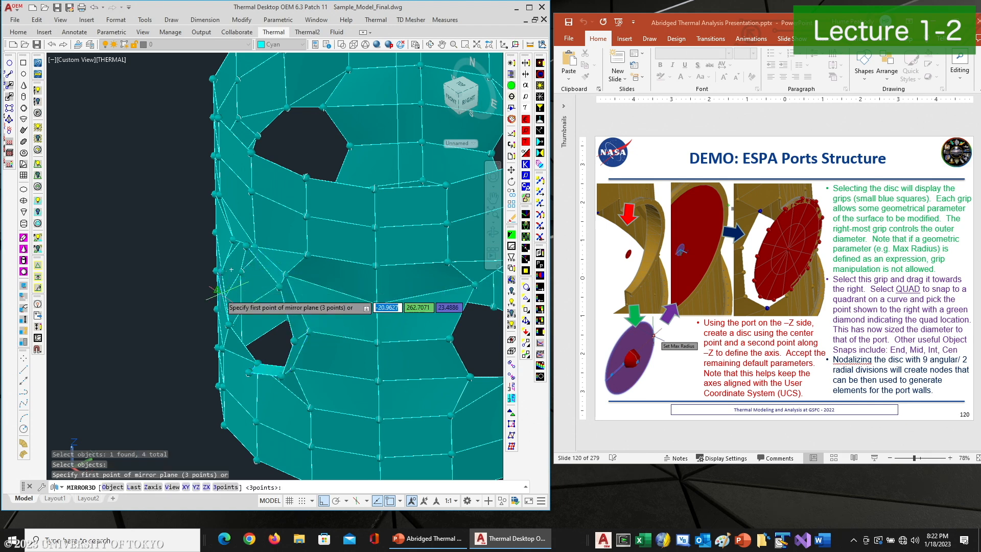
pyautogui.write('yz')
pyautogui.press('Return')
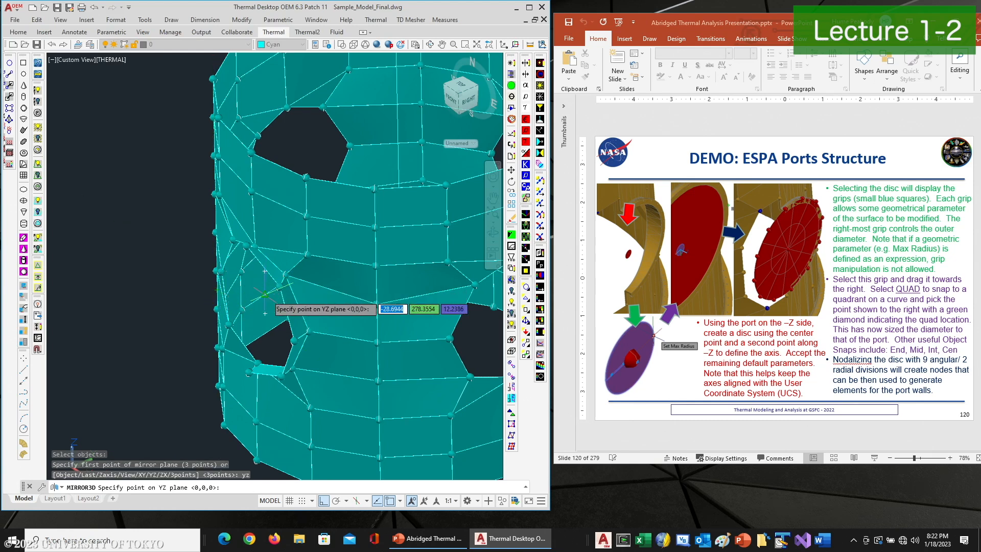
pyautogui.moveTo(285, 328); pyautogui.dragTo(190, 456, button='middle')
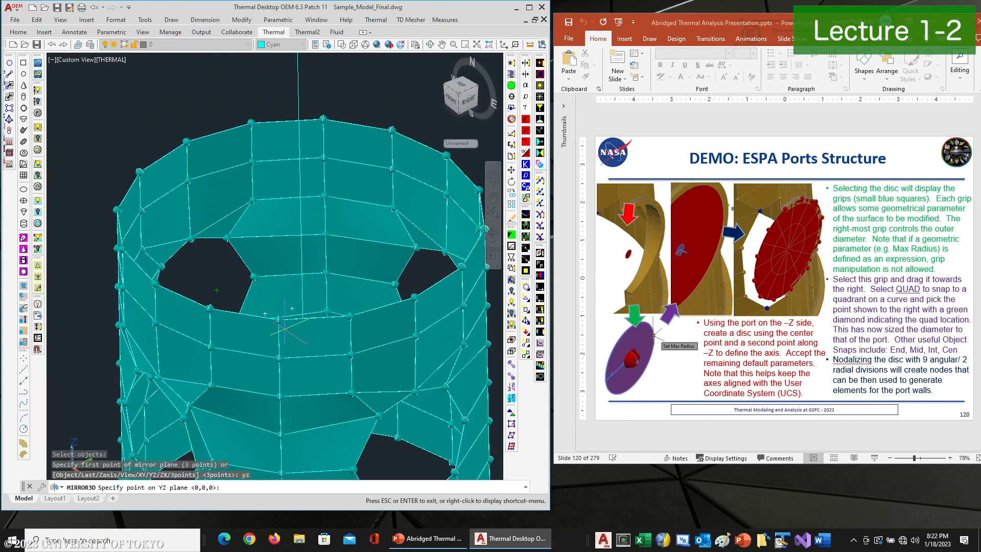
pyautogui.moveTo(277, 207); pyautogui.dragTo(258, 356, button='middle')
pyautogui.click(276, 87)
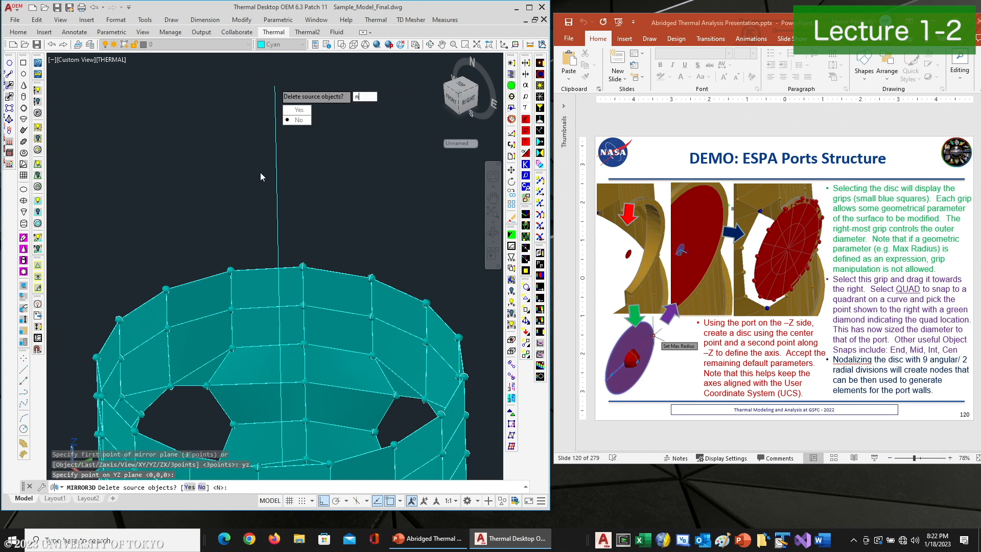
pyautogui.write('n')
pyautogui.press('Return')
# Polar-array the eight port linear elements as 4 items over 360° about the ring's central axis
pyautogui.moveTo(212, 368); pyautogui.dragTo(212, 362, button='middle')
pyautogui.scroll(3, 212, 362)
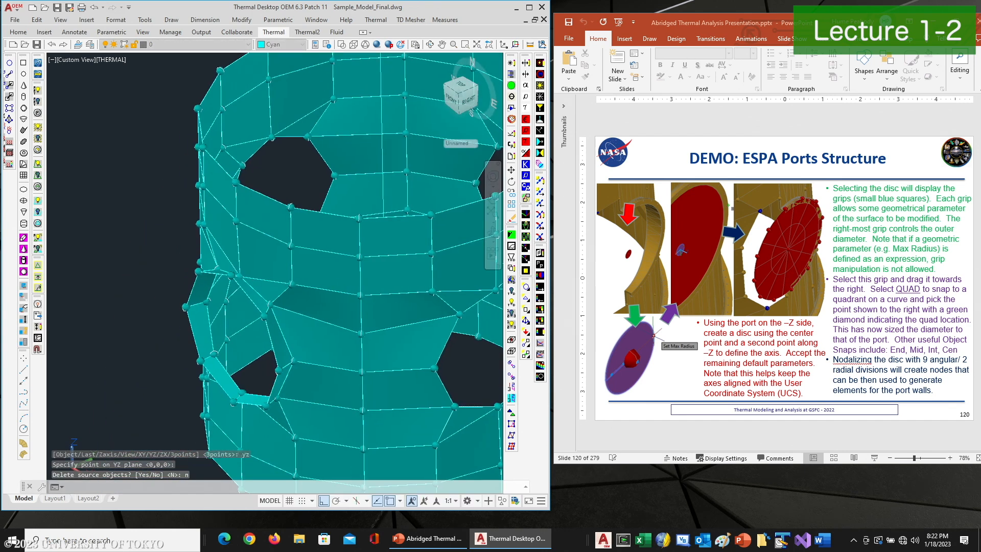
pyautogui.scroll(2, 245, 290)
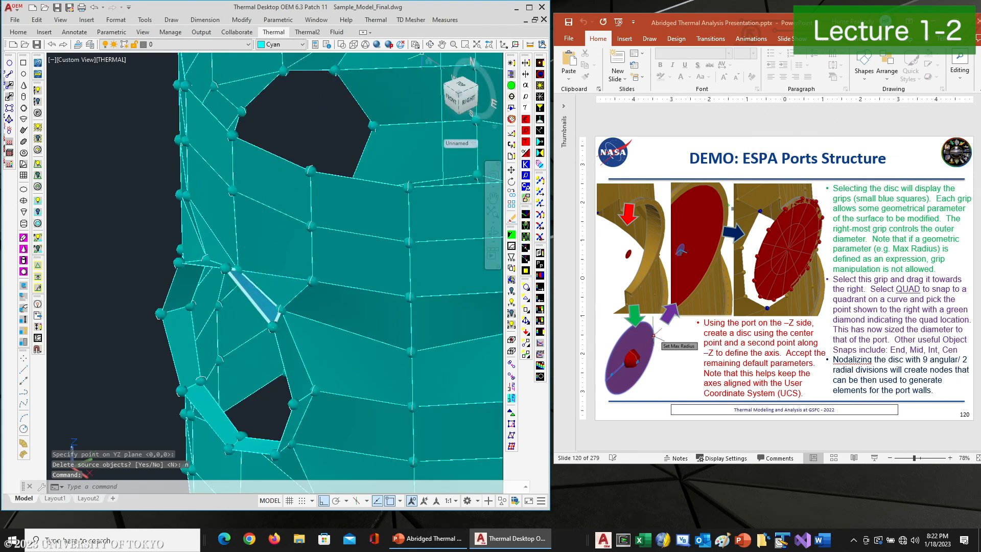
pyautogui.click(430, 45)
pyautogui.moveTo(294, 270); pyautogui.dragTo(317, 289)
pyautogui.moveTo(323, 330); pyautogui.dragTo(305, 219)
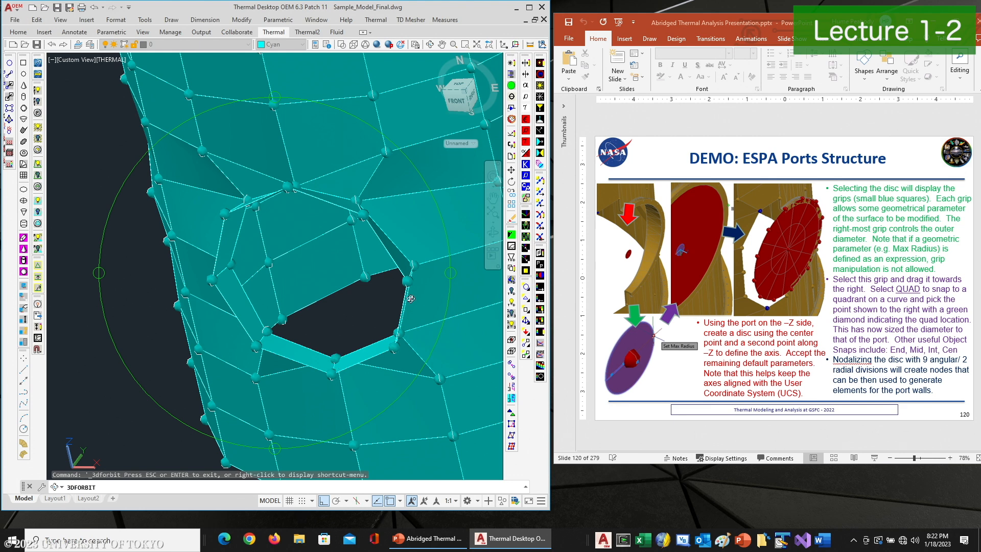
pyautogui.rightClick(343, 293)
pyautogui.click(364, 301)
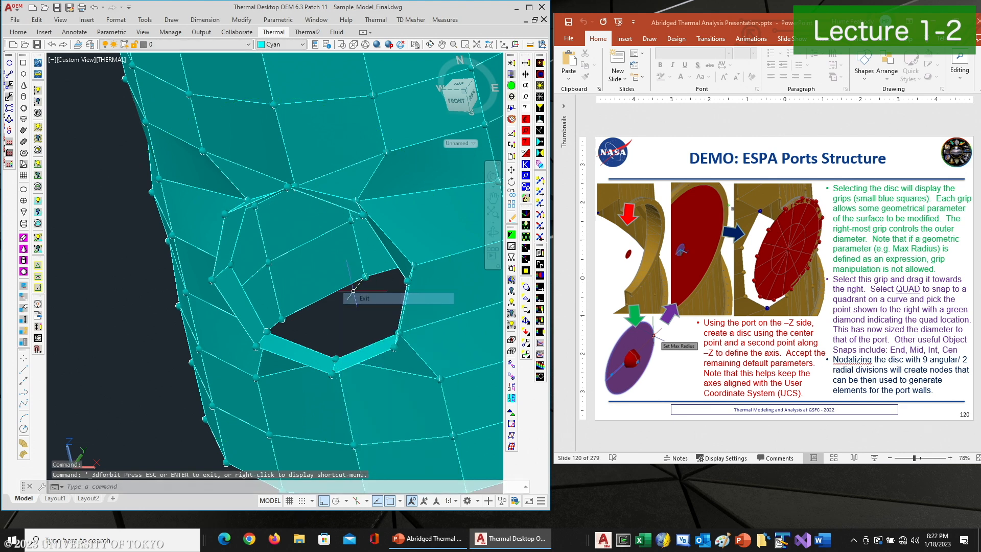
pyautogui.scroll(-5, 321, 277)
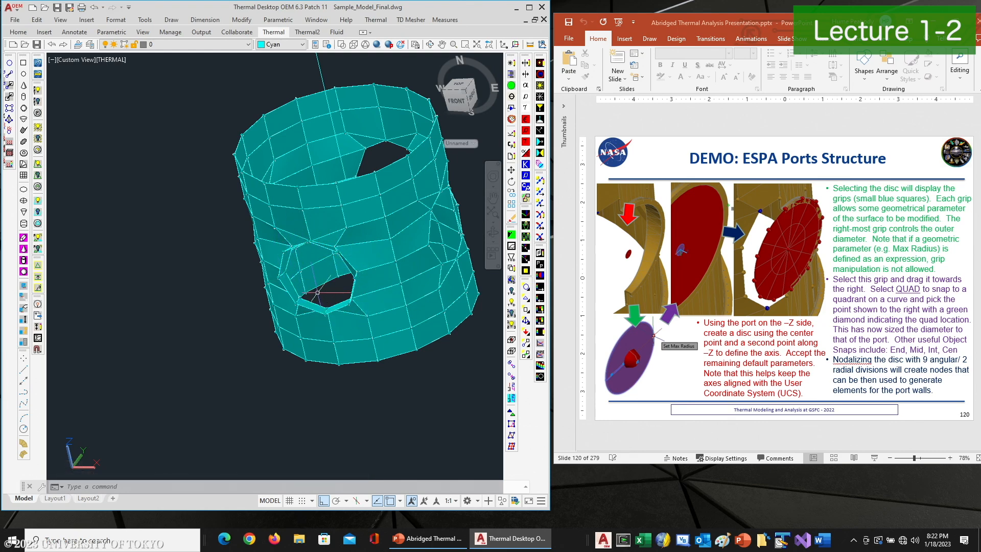
pyautogui.press('Escape')
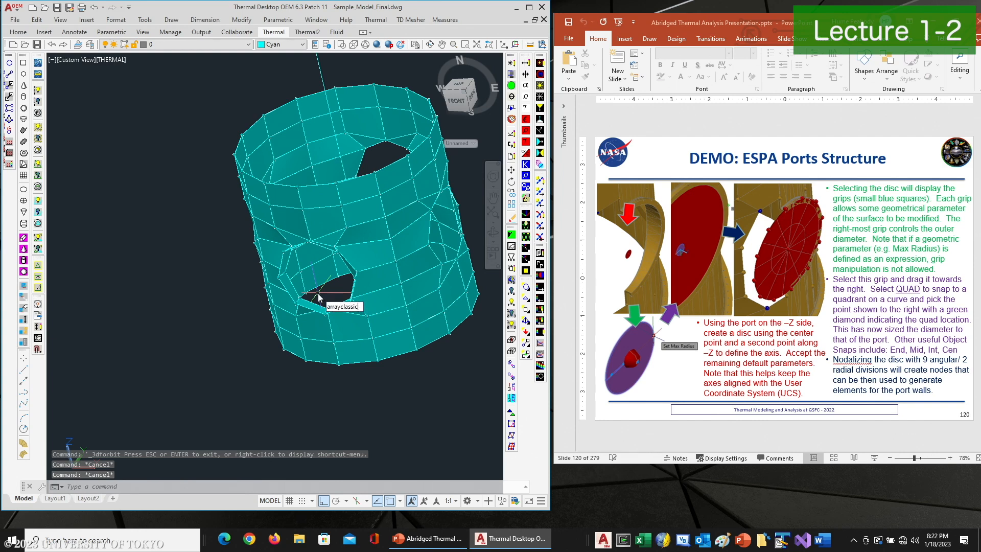
pyautogui.press('Return')
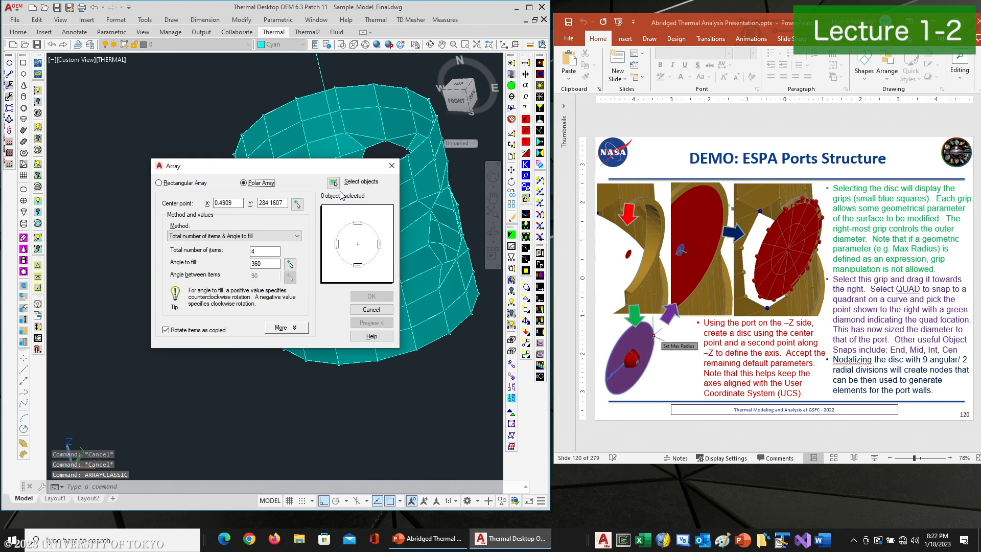
pyautogui.click(334, 182)
pyautogui.scroll(5, 327, 204)
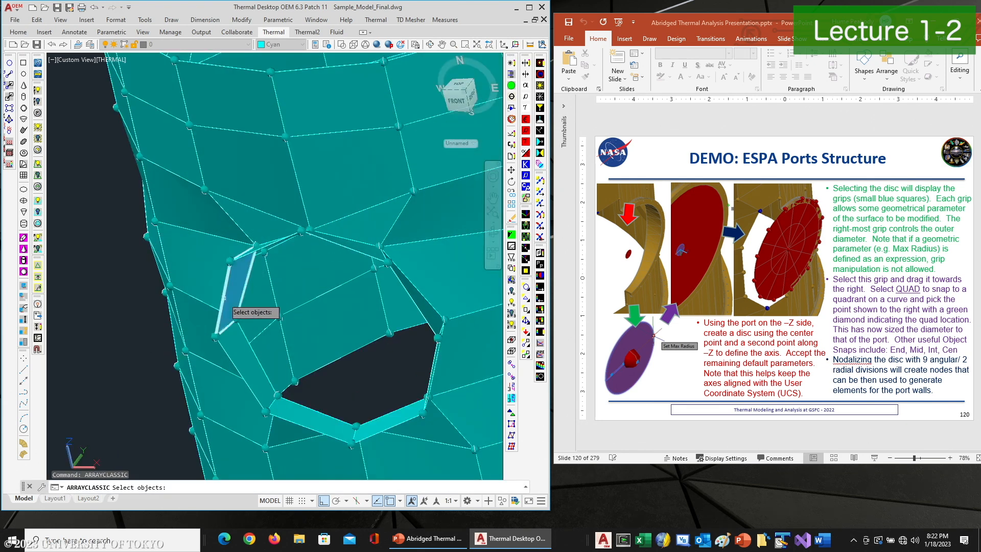
pyautogui.click(233, 343)
pyautogui.click(253, 375)
pyautogui.click(314, 417)
pyautogui.click(388, 419)
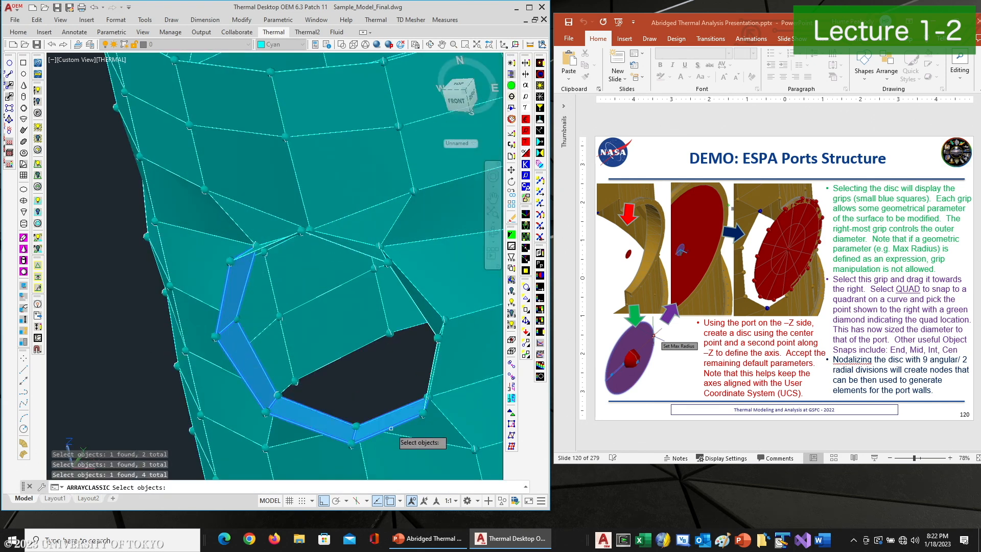
pyautogui.click(424, 313)
pyautogui.click(357, 248)
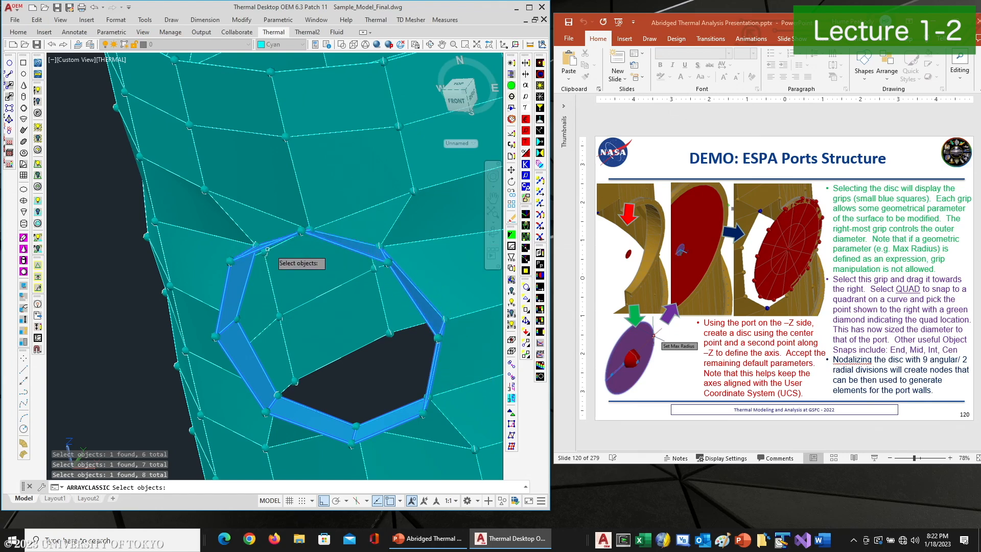
pyautogui.press('Return')
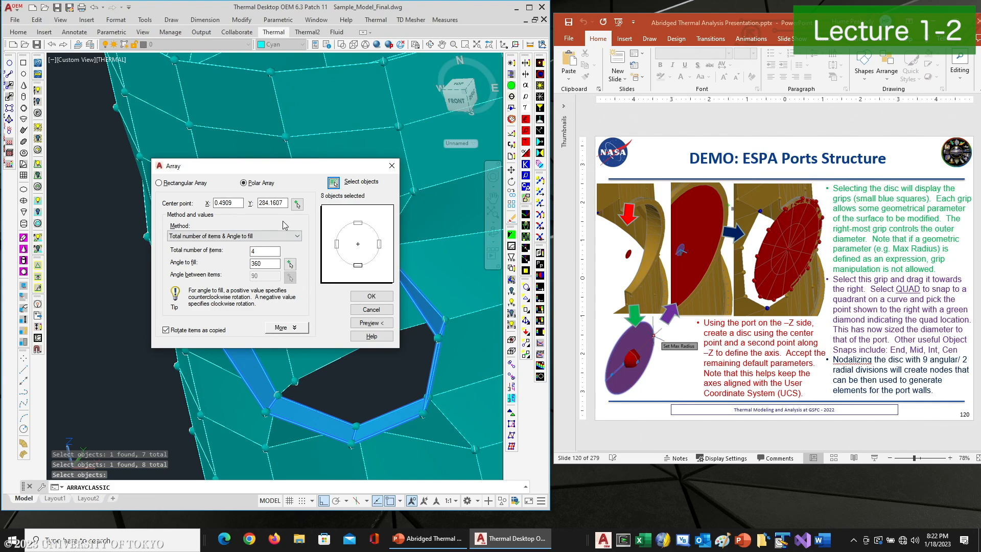
pyautogui.click(295, 204)
pyautogui.scroll(-5, 325, 260)
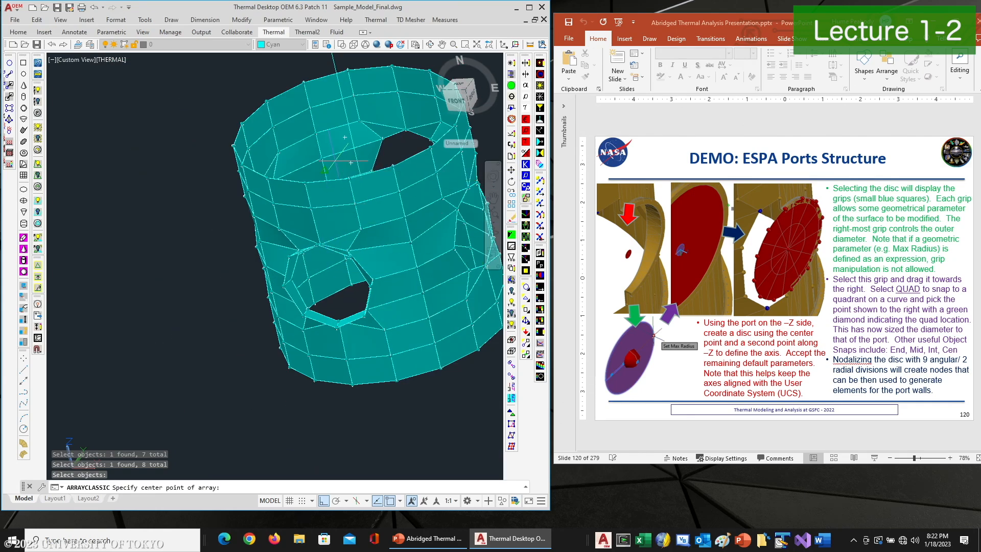
pyautogui.moveTo(332, 159); pyautogui.dragTo(324, 284, button='middle')
pyautogui.click(295, 66)
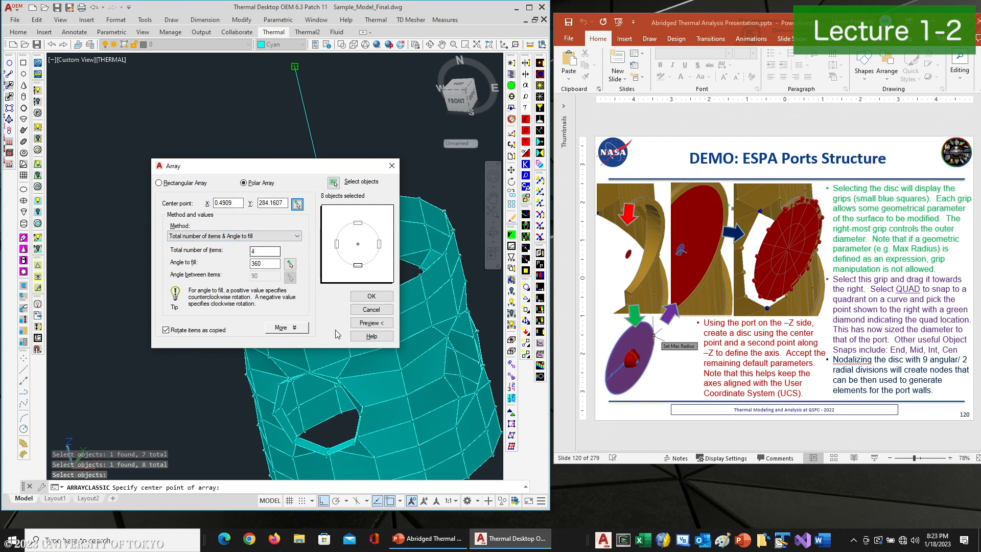
pyautogui.click(362, 323)
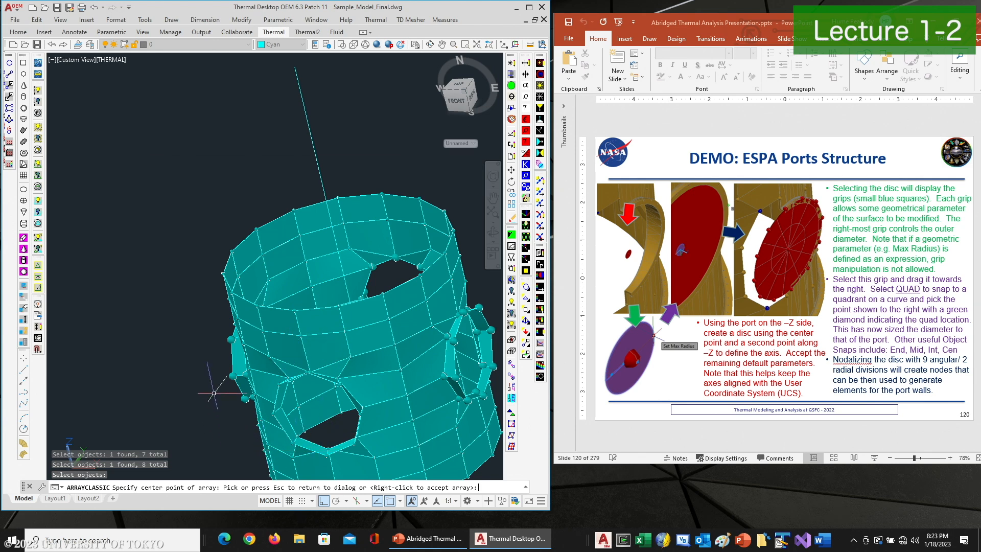
pyautogui.press('Escape')
pyautogui.press('Escape')
# Merge coincident nodes across the whole ring model using the default tolerance and keeping the first selected node
pyautogui.scroll(-3, 264, 376)
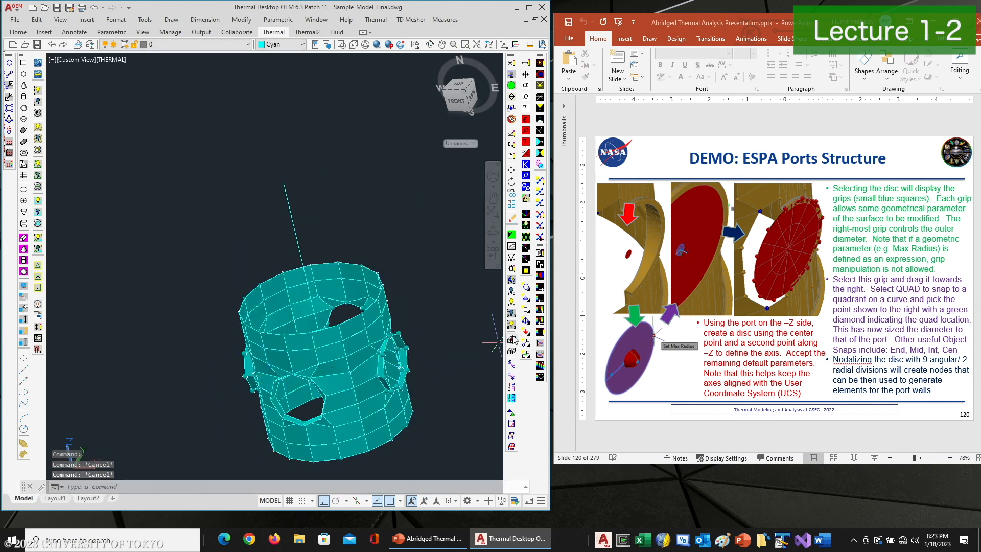
pyautogui.click(512, 363)
pyautogui.click(180, 214)
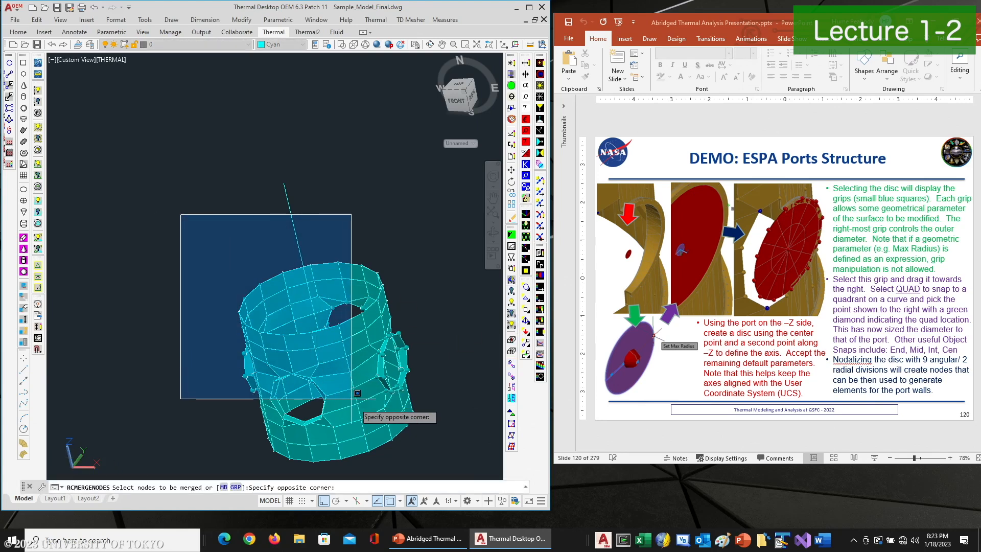
pyautogui.click(427, 454)
pyautogui.press('Return')
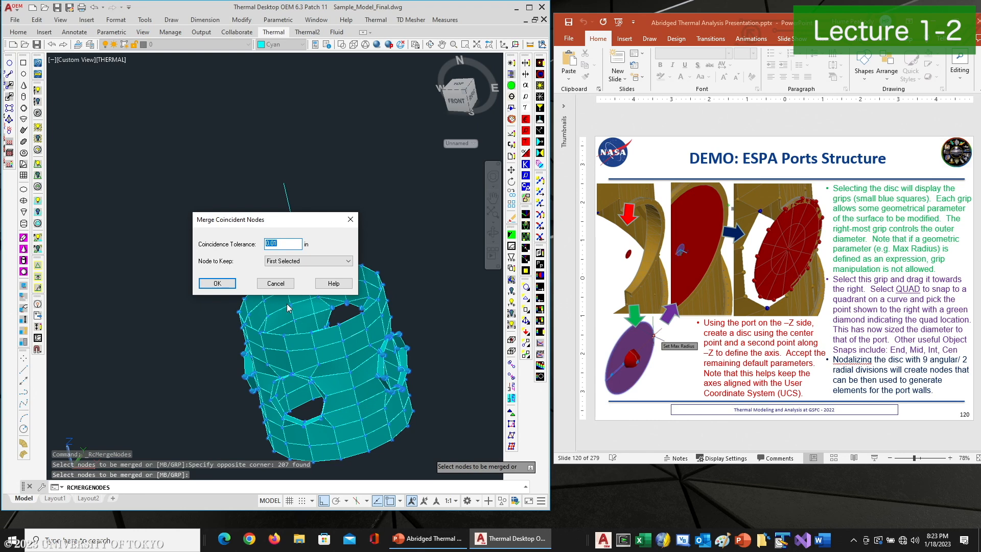
pyautogui.click(217, 284)
pyautogui.click(309, 300)
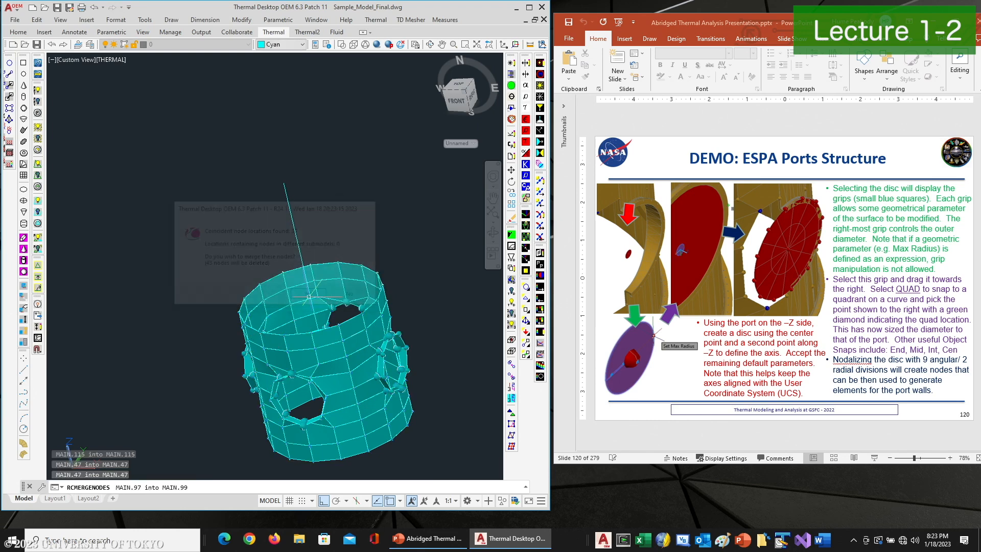
# Run the Show Free Edges model check on all elements of the ring and hide the node display
pyautogui.click(364, 21)
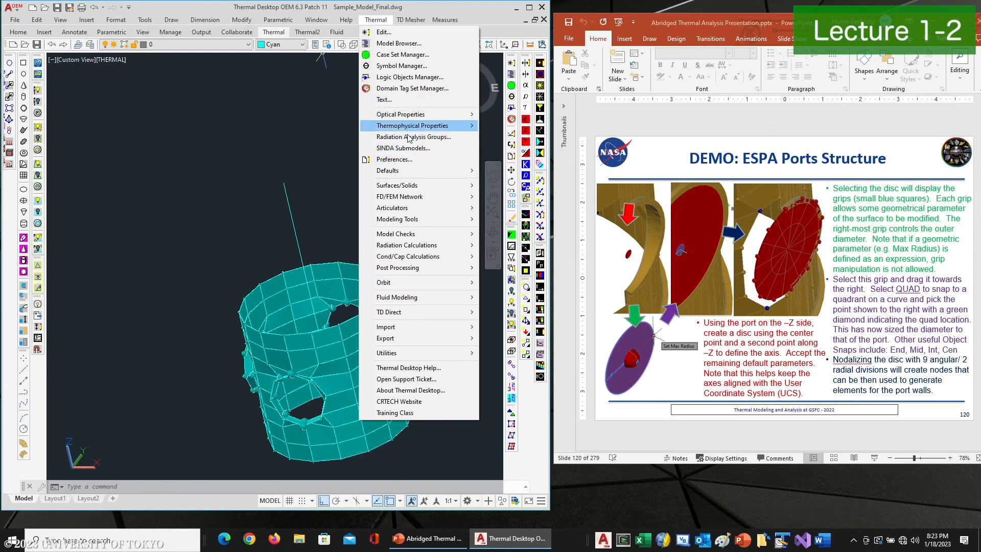
pyautogui.moveTo(410, 212)
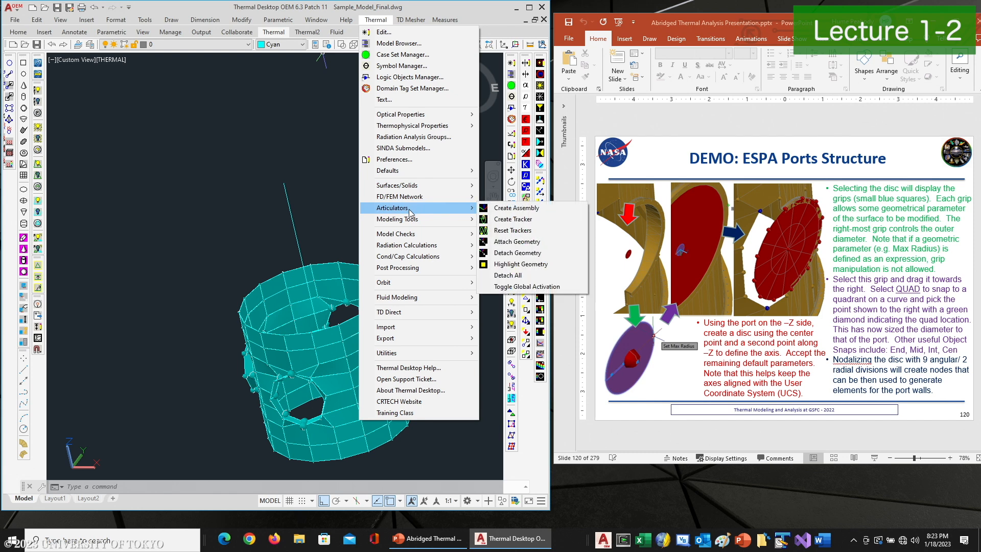
pyautogui.moveTo(464, 240)
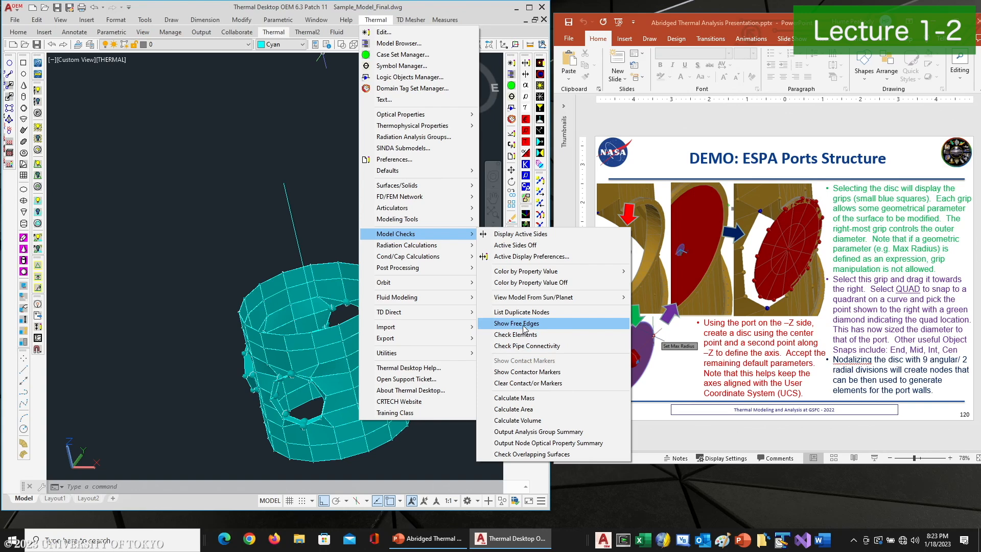
pyautogui.click(516, 324)
pyautogui.click(410, 263)
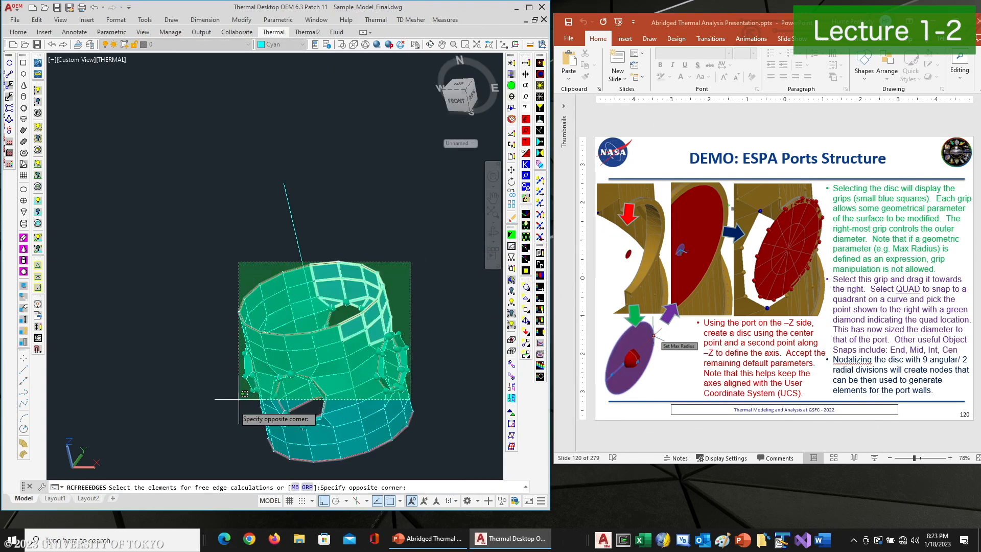
pyautogui.click(211, 463)
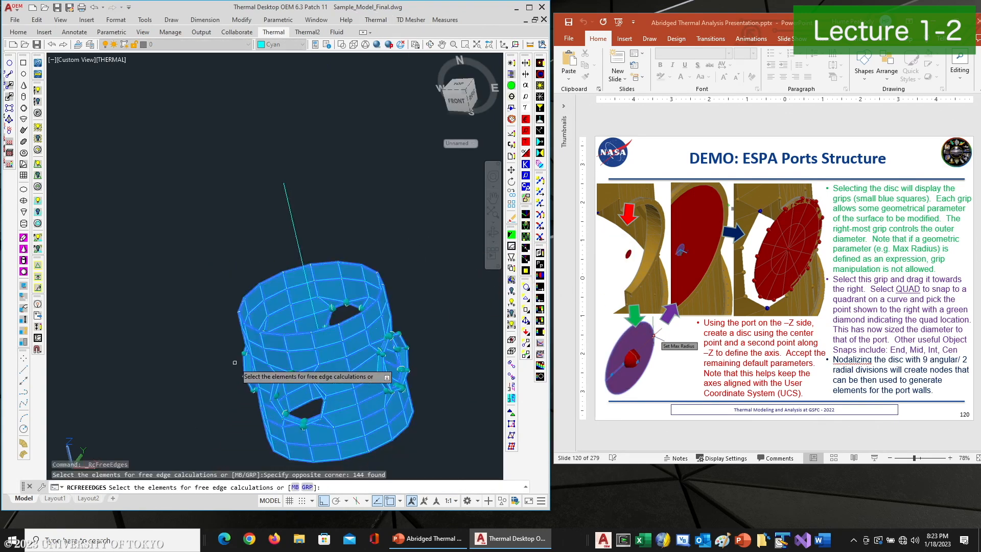
pyautogui.press('Return')
pyautogui.click(524, 314)
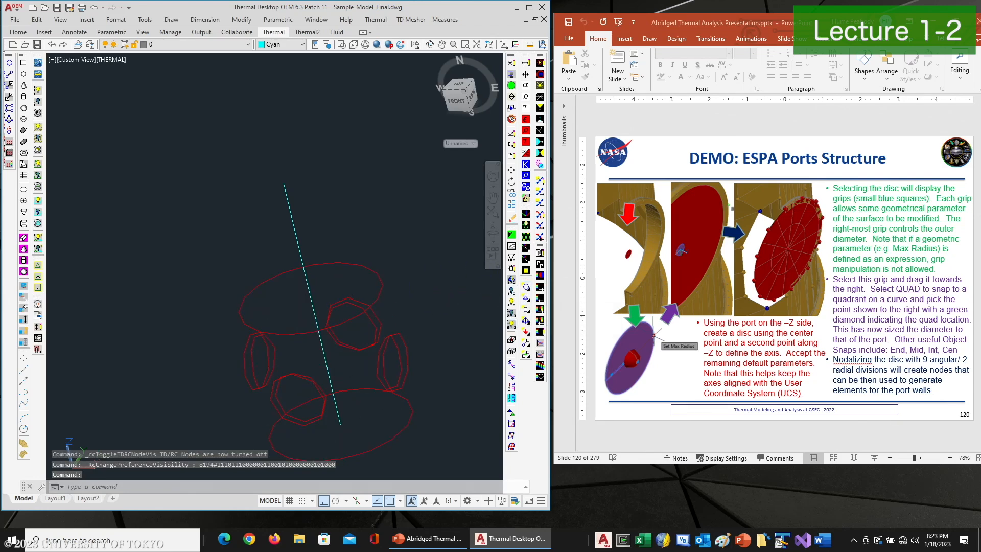
# Orbit and zoom around the displayed free edges to inspect the port wall boundaries
pyautogui.moveTo(410, 305); pyautogui.dragTo(388, 223, button='middle')
pyautogui.scroll(2, 279, 301)
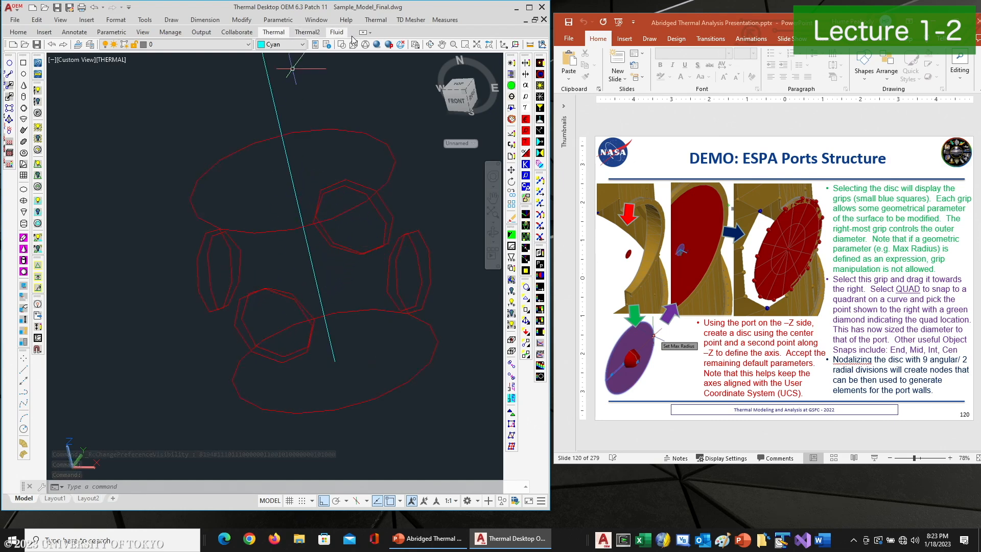
pyautogui.click(429, 45)
pyautogui.moveTo(344, 147); pyautogui.dragTo(373, 208)
pyautogui.rightClick(375, 211)
pyautogui.click(376, 218)
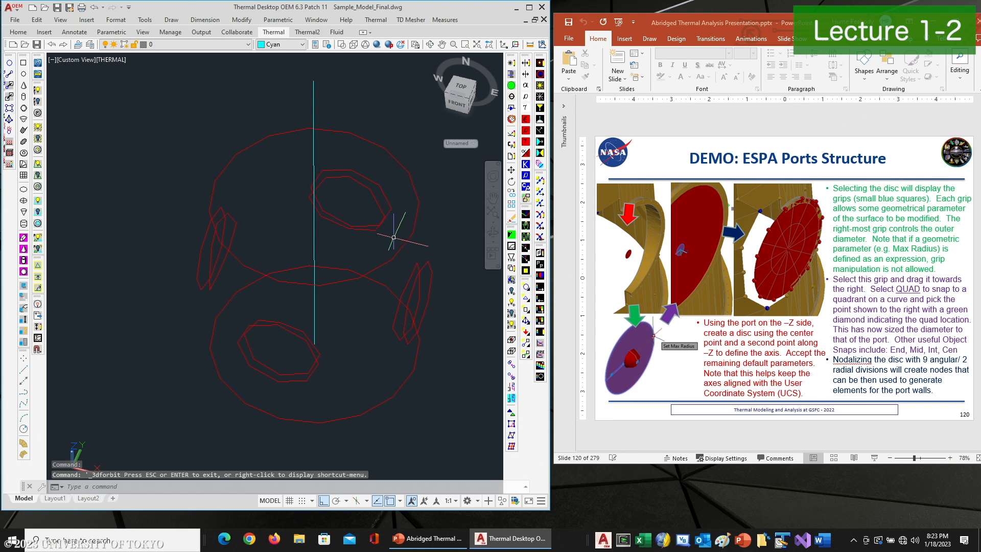
# Turn the surface and node display back on and zoom in on a port edge
pyautogui.click(526, 313)
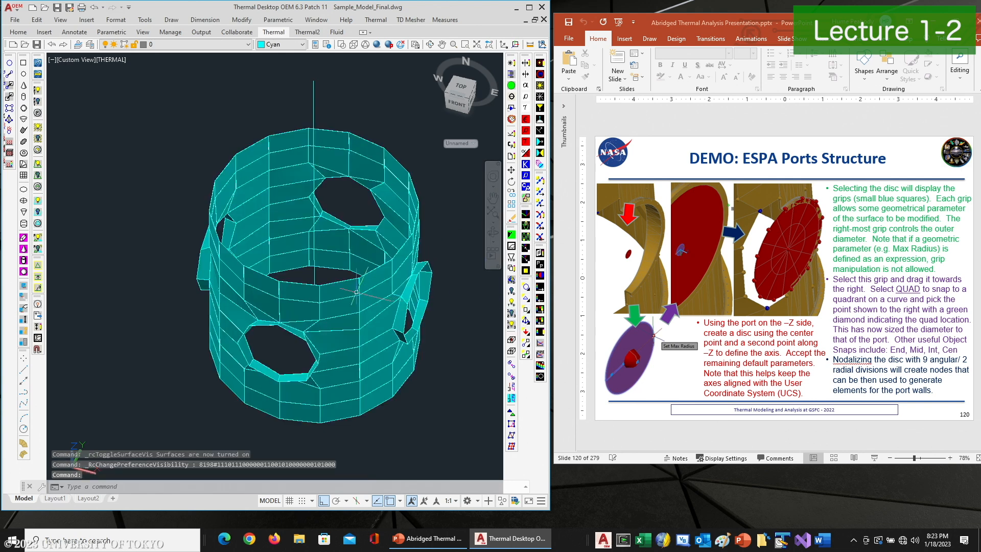
pyautogui.scroll(5, 238, 338)
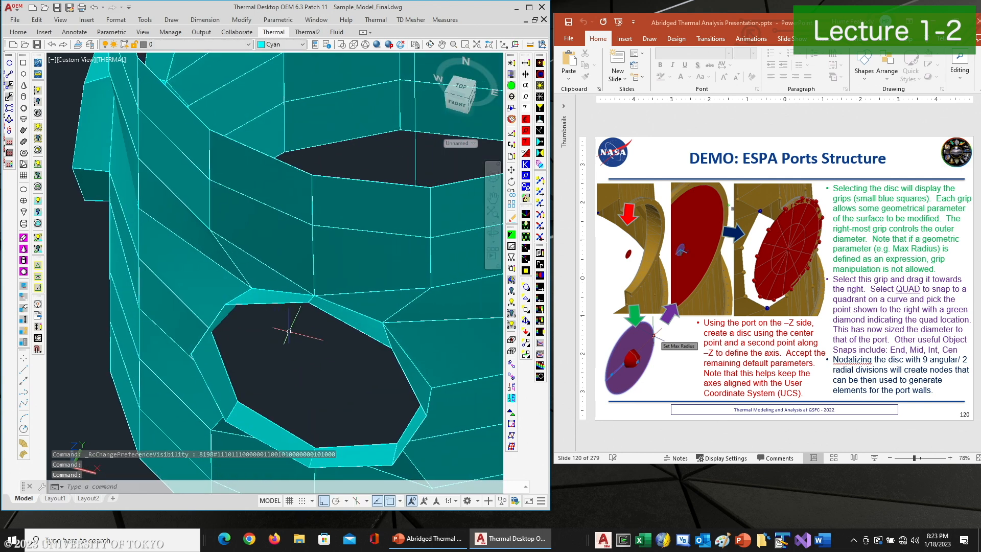
pyautogui.click(527, 290)
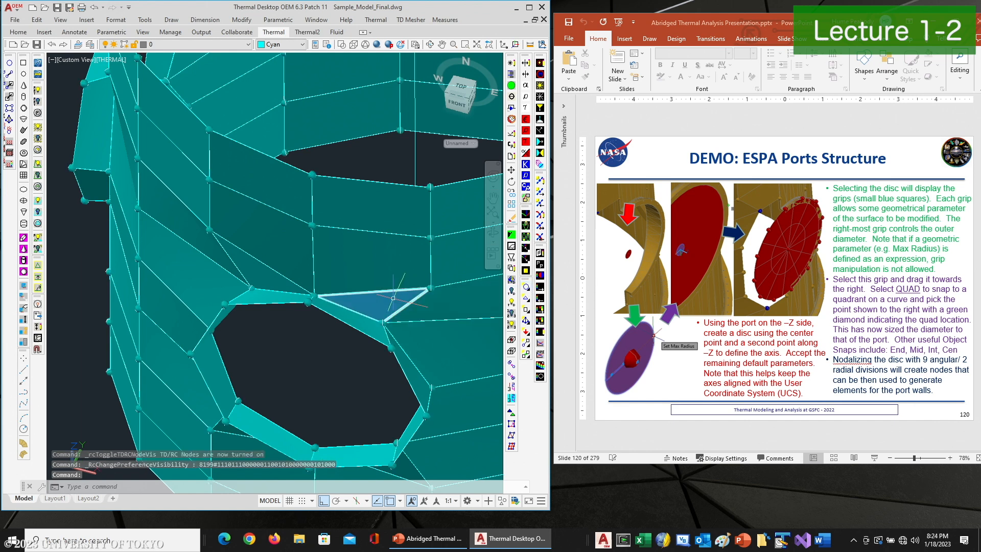
pyautogui.scroll(5, 327, 295)
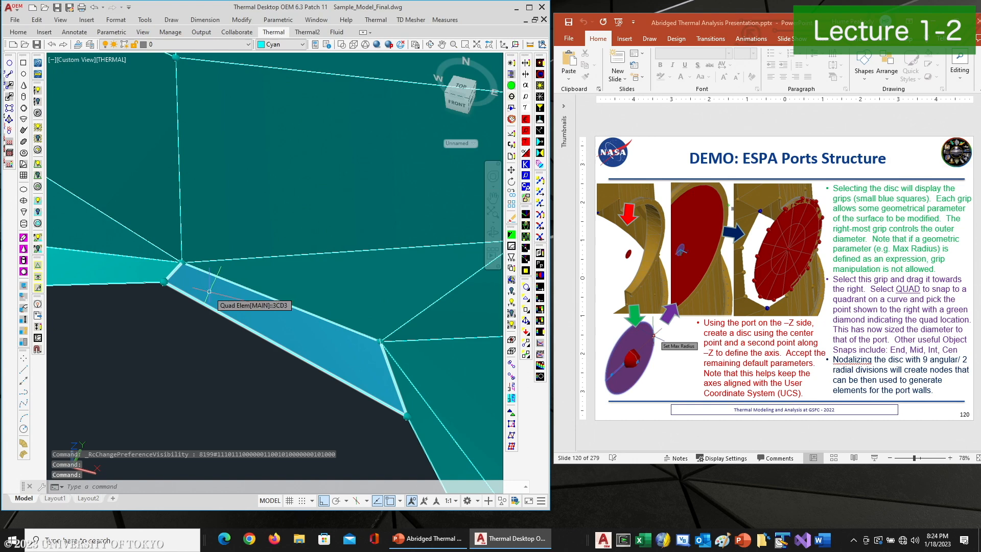
pyautogui.scroll(-2, 210, 291)
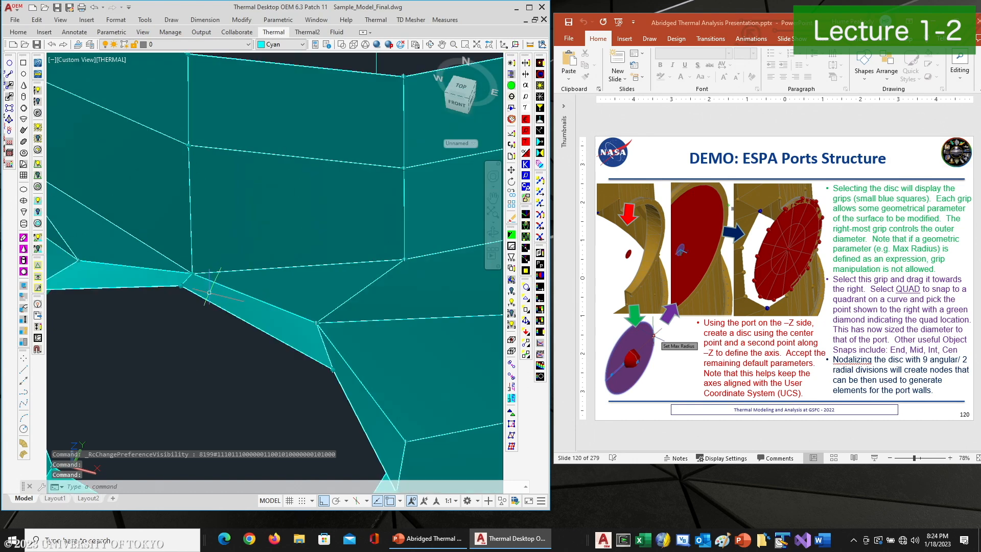
# Try to merge the nodes along the lower port's edge by window-selecting them and accepting the default tolerance
pyautogui.click(512, 365)
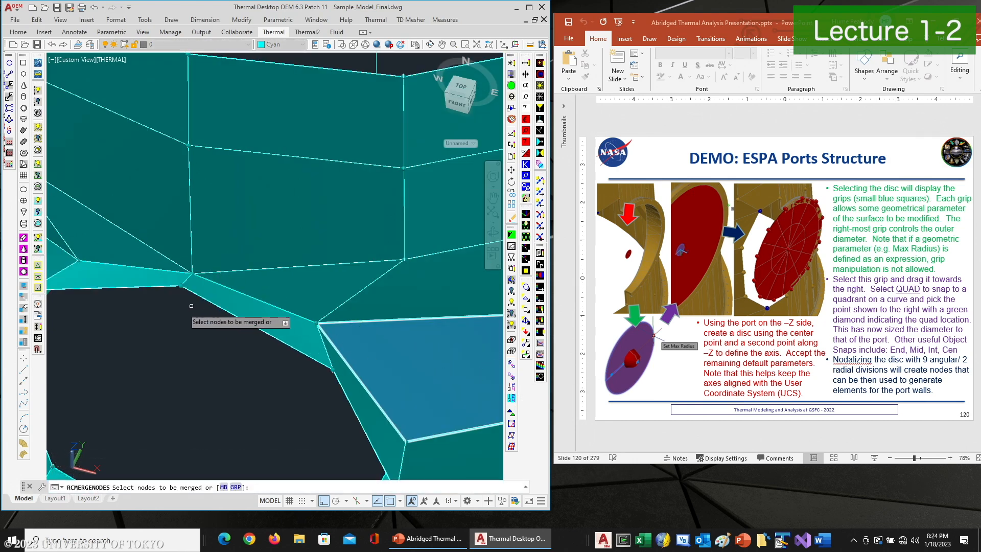
pyautogui.click(151, 313)
pyautogui.click(201, 259)
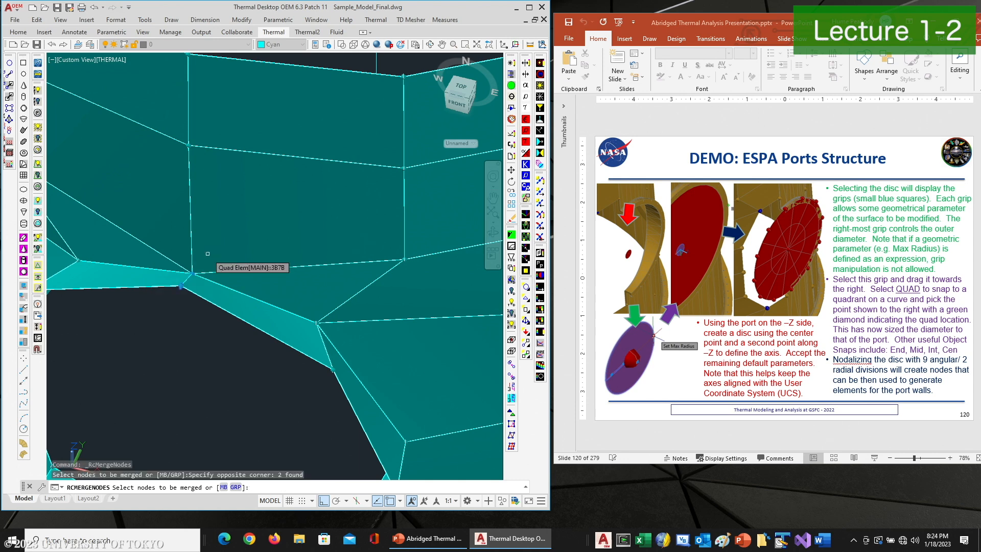
pyautogui.click(230, 388)
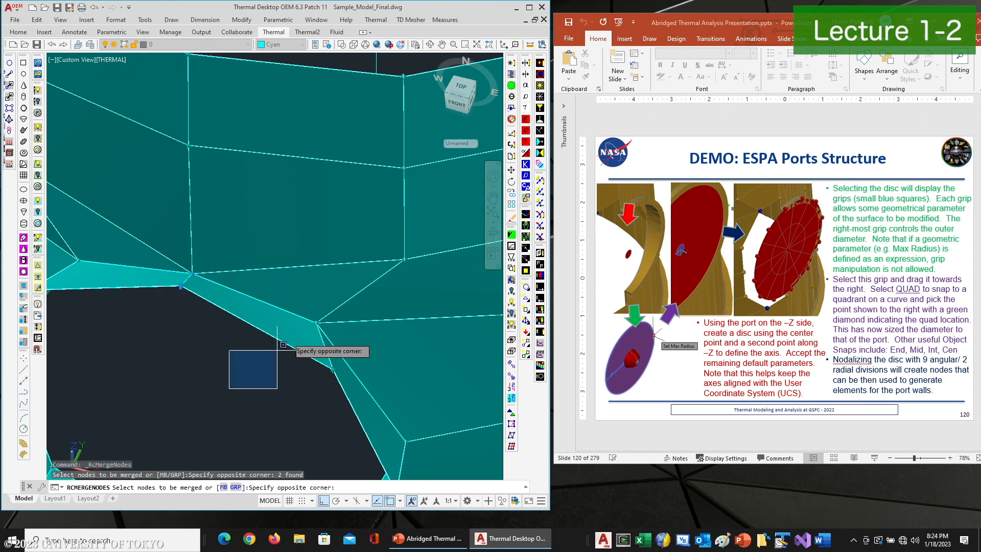
pyautogui.click(363, 291)
pyautogui.scroll(-5, 363, 290)
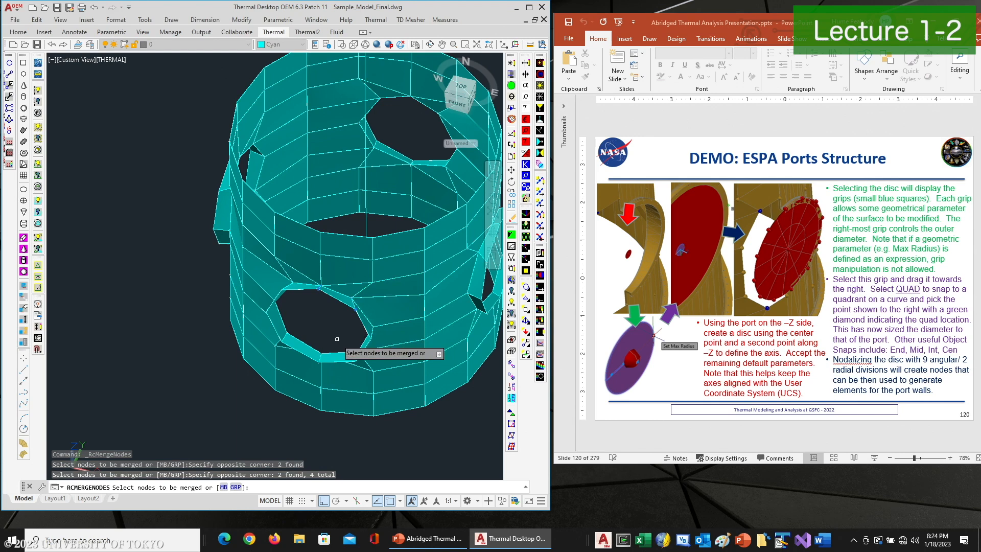
pyautogui.click(341, 318)
pyautogui.click(381, 358)
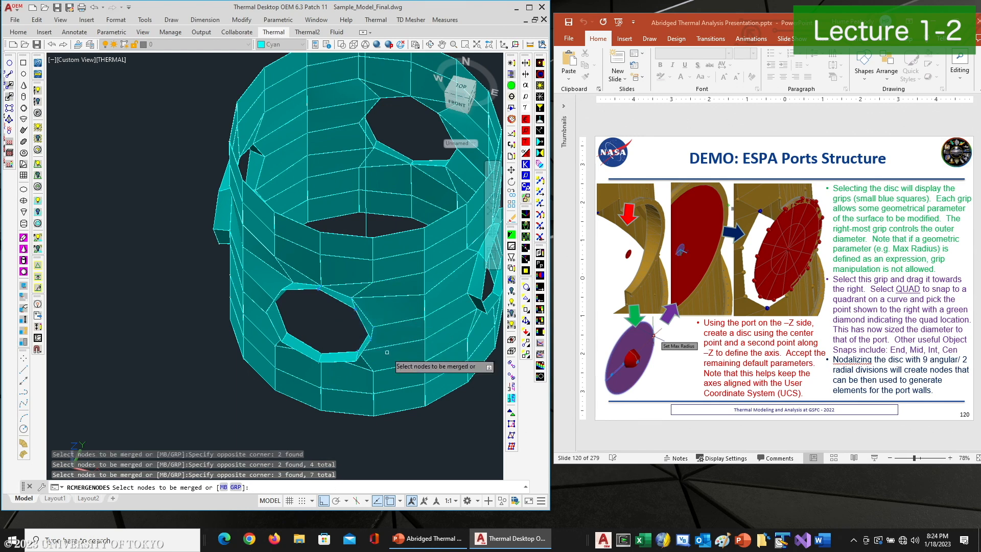
pyautogui.click(325, 327)
pyautogui.click(373, 370)
pyautogui.click(302, 321)
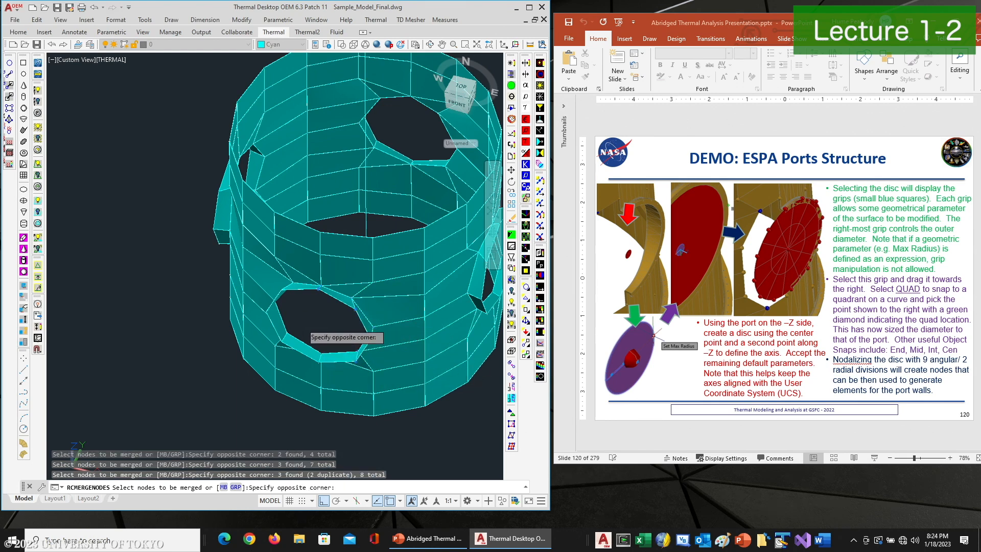
pyautogui.click(325, 370)
pyautogui.click(309, 319)
pyautogui.click(263, 352)
pyautogui.click(307, 326)
pyautogui.click(261, 264)
pyautogui.press('Return')
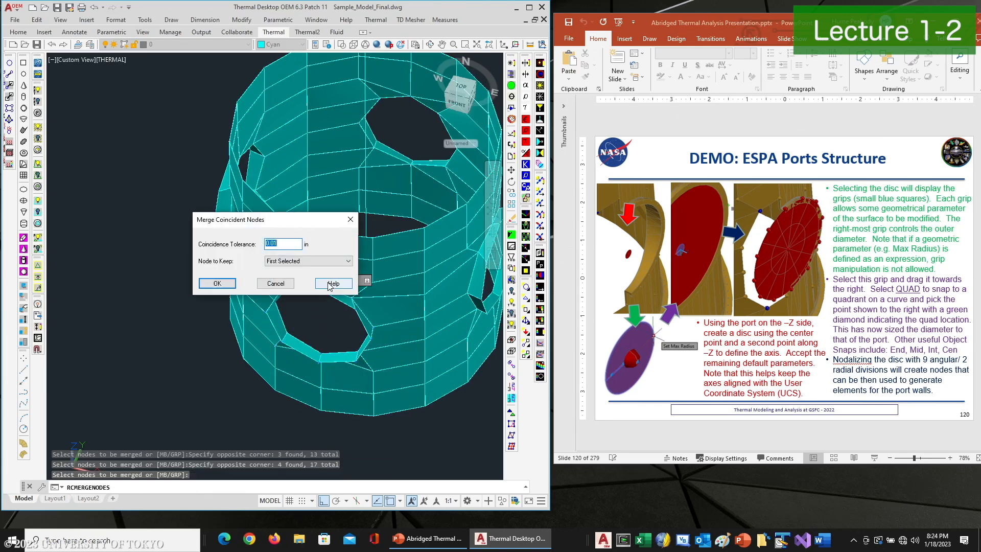
pyautogui.click(273, 244)
pyautogui.click(217, 283)
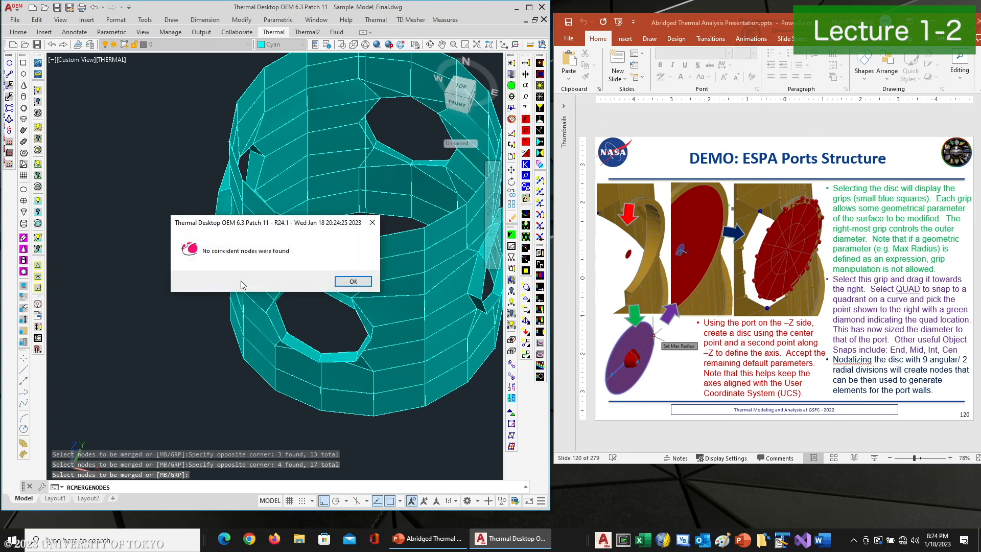
pyautogui.click(356, 286)
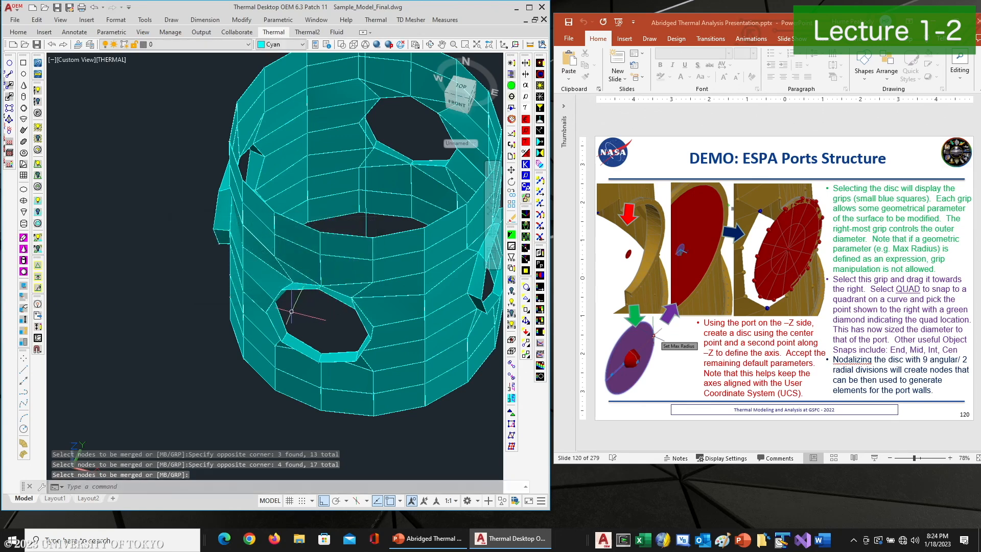
# Orbit and zoom around the ring to inspect where the port walls meet the ring surface
pyautogui.click(431, 45)
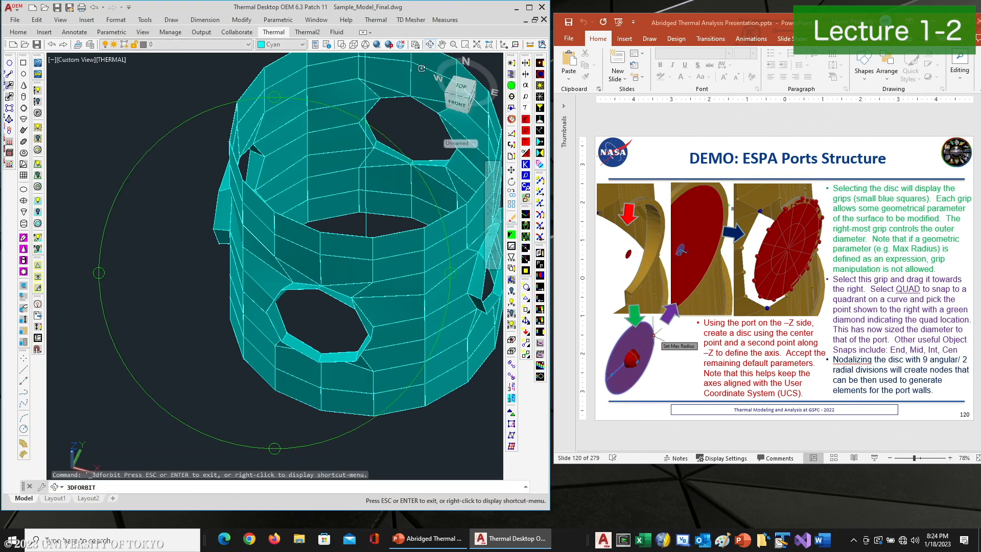
pyautogui.moveTo(374, 143); pyautogui.dragTo(309, 332)
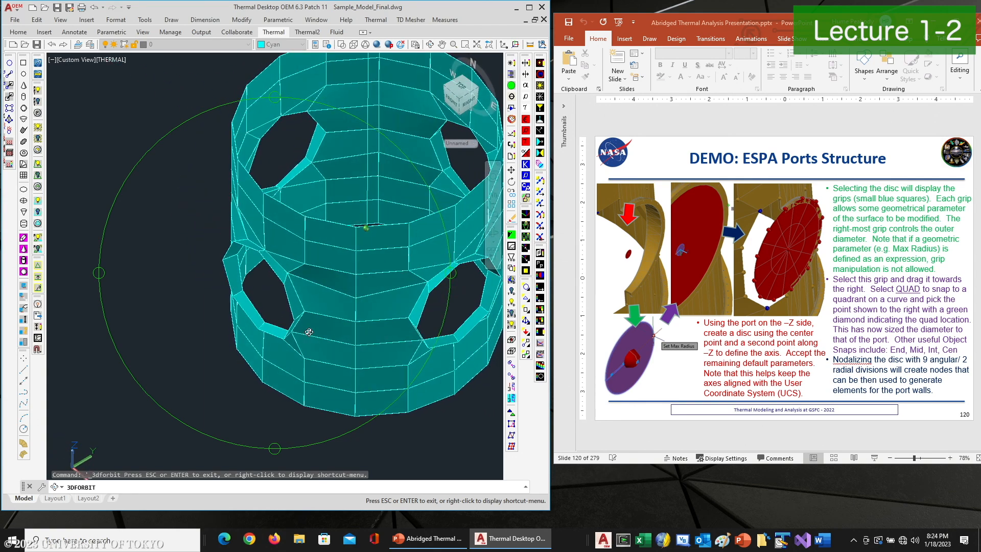
pyautogui.scroll(6, 293, 297)
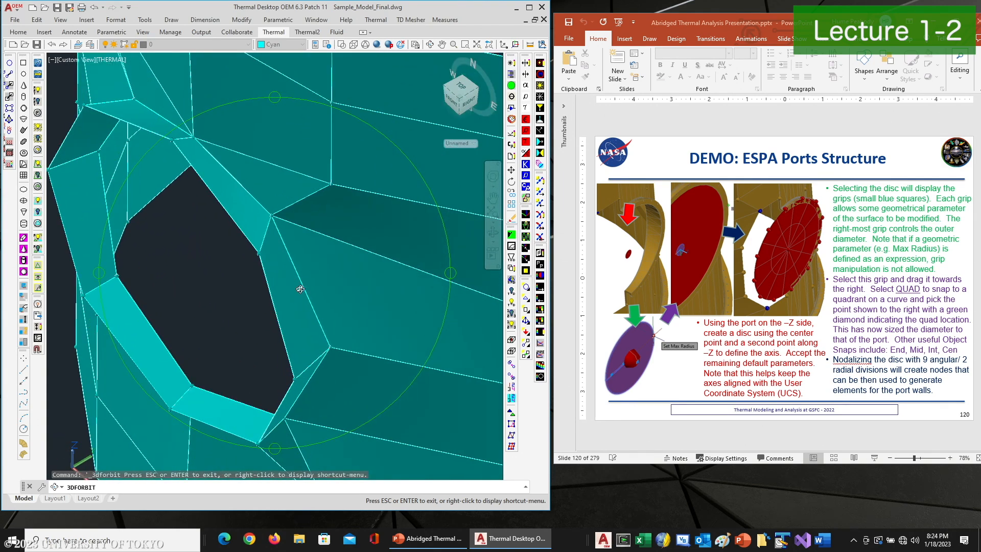
pyautogui.moveTo(301, 290); pyautogui.dragTo(260, 311)
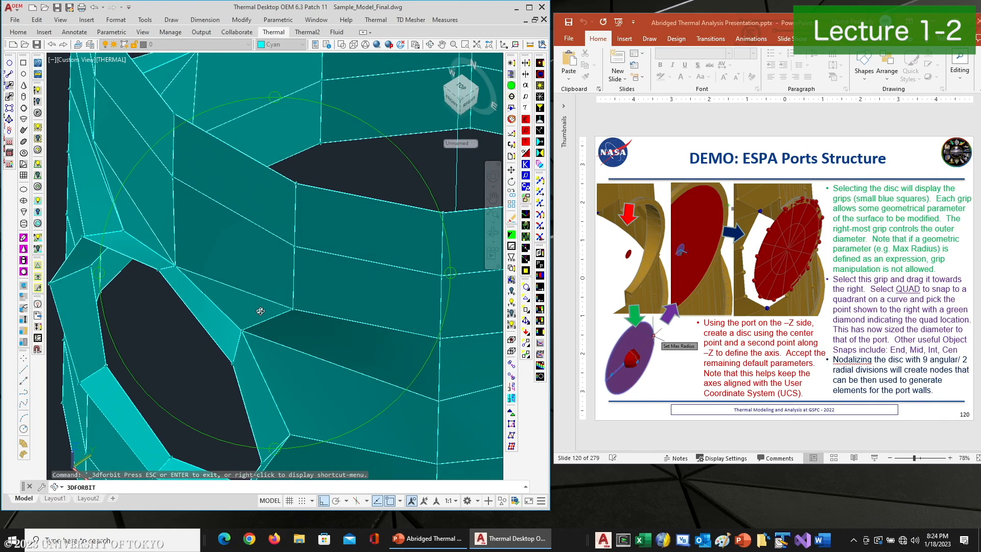
pyautogui.rightClick(260, 311)
pyautogui.click(280, 317)
pyautogui.scroll(-6, 294, 306)
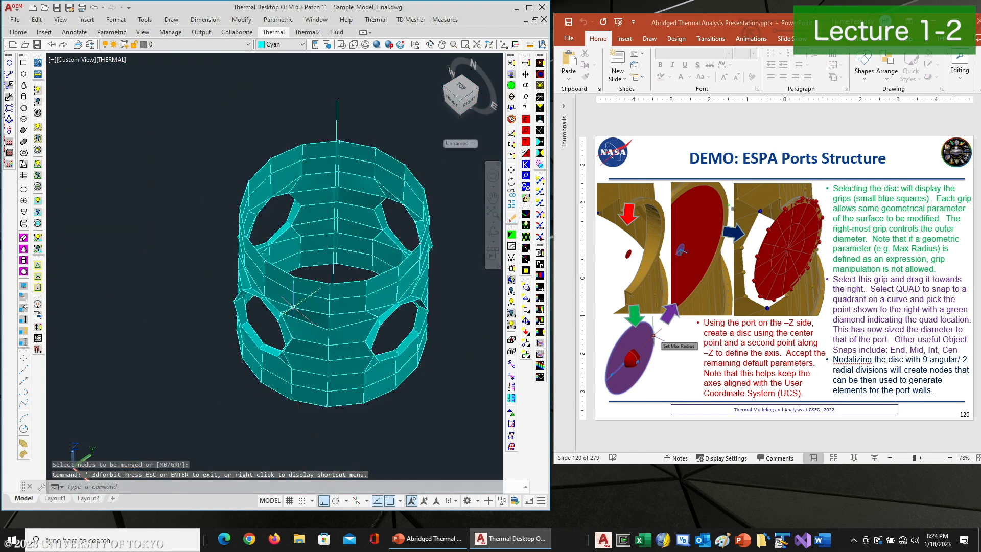
pyautogui.scroll(5, 283, 297)
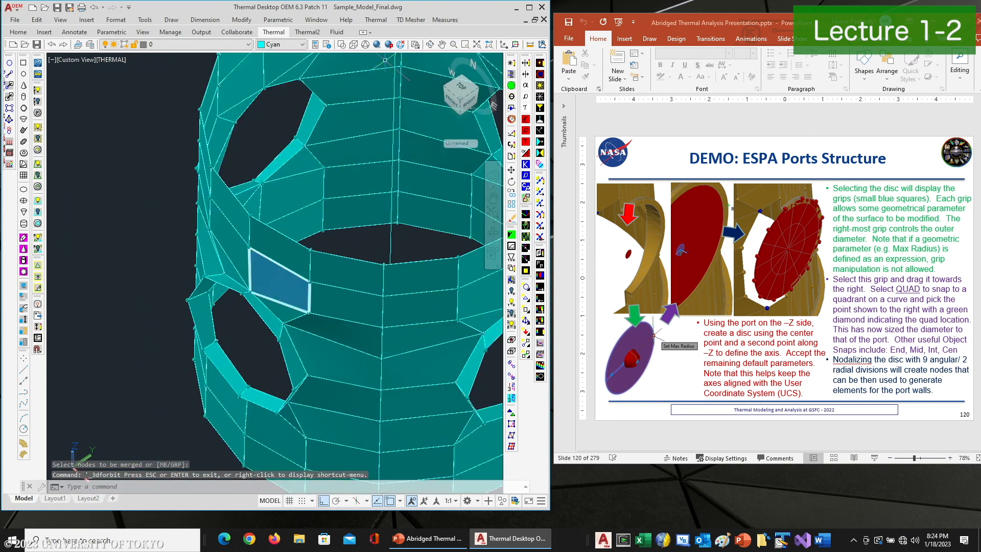
pyautogui.click(381, 21)
pyautogui.moveTo(387, 235)
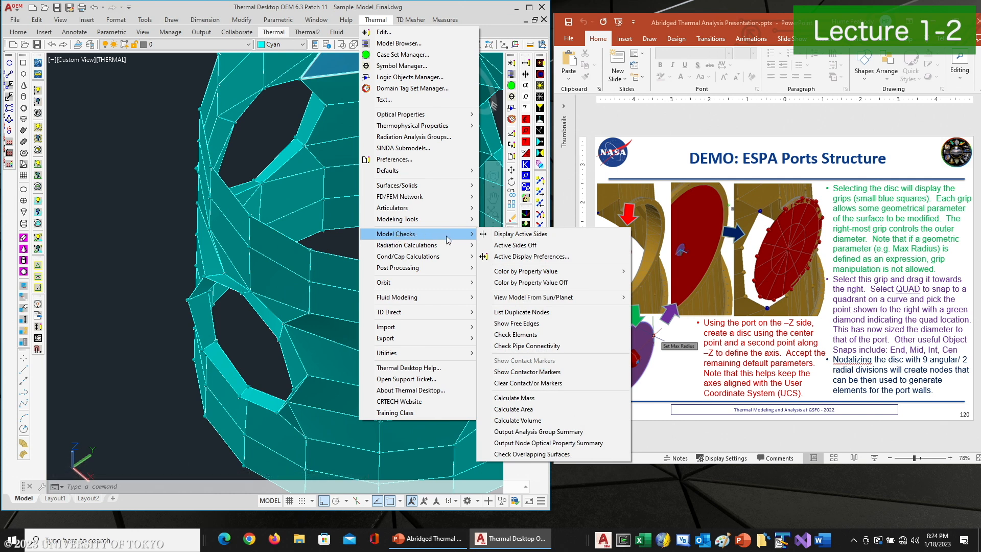
pyautogui.click(517, 324)
pyautogui.scroll(-5, 439, 269)
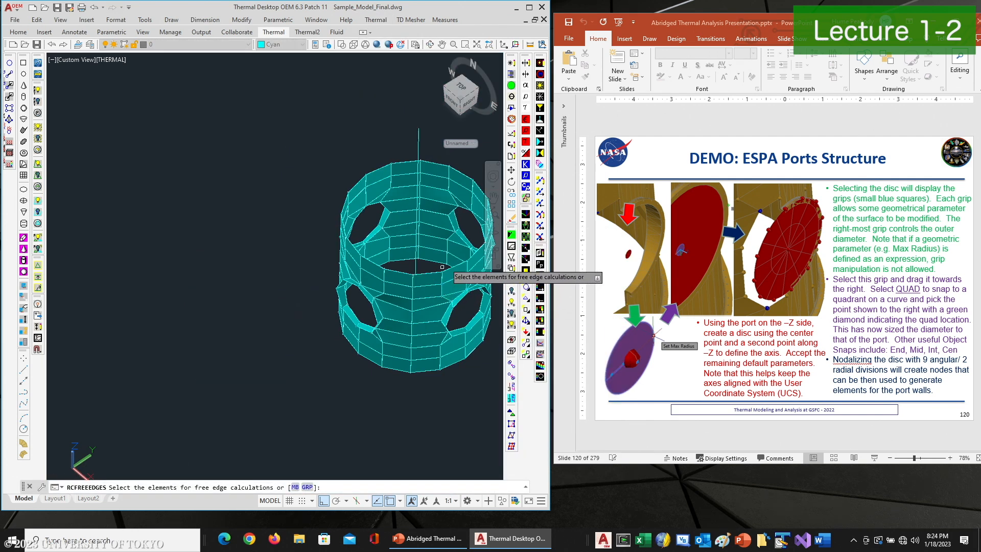
pyautogui.press('Escape')
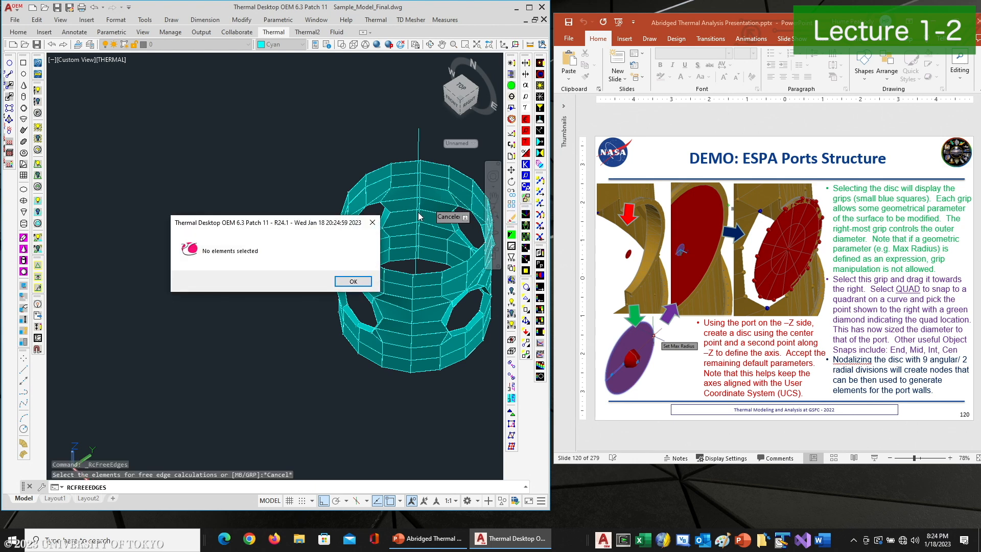
# Dismiss the no-elements message and hide the surfaces and nodes so only the free edges remain
pyautogui.click(353, 281)
pyautogui.moveTo(382, 222); pyautogui.dragTo(262, 218, button='middle')
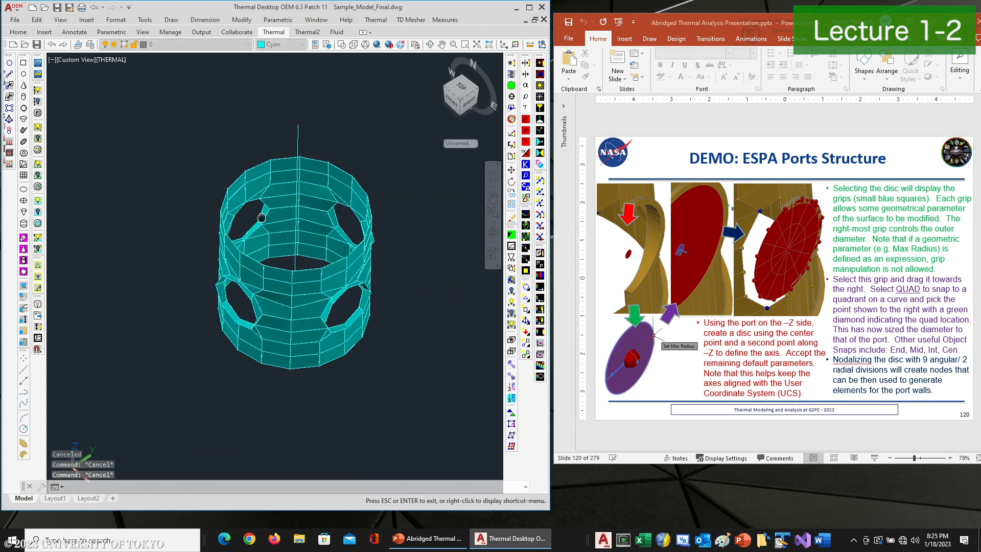
pyautogui.click(528, 311)
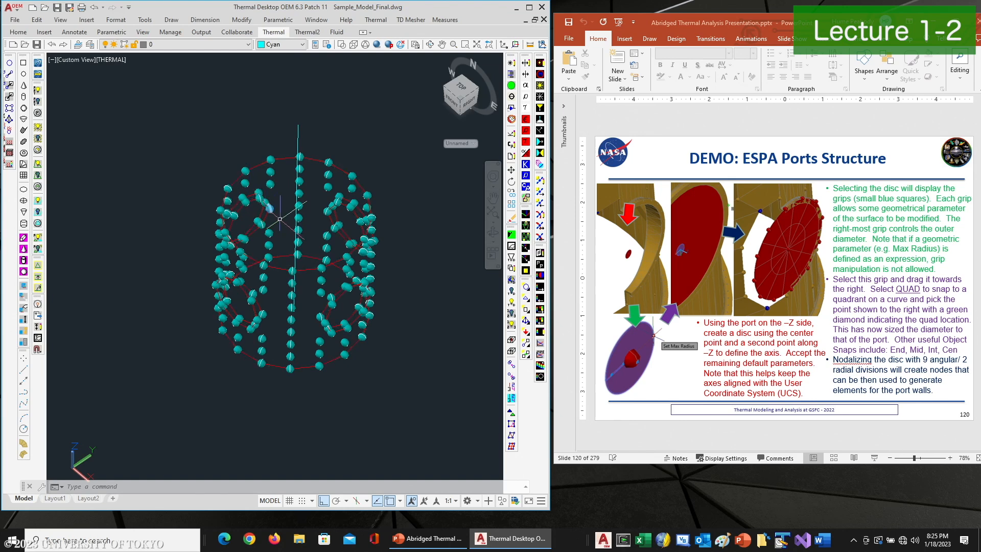
pyautogui.click(527, 288)
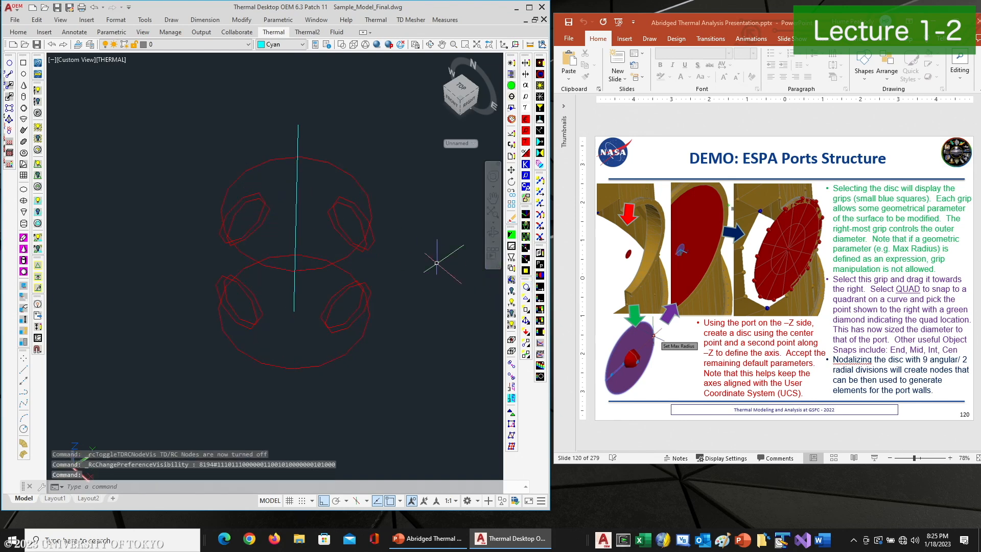
# Delete the free edge markers and turn the surface display back on
pyautogui.click(265, 219)
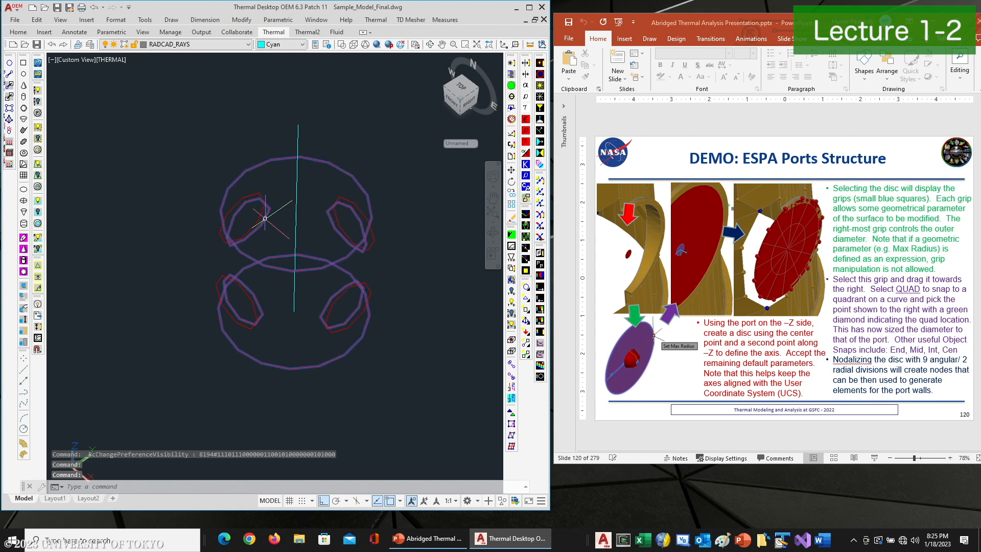
pyautogui.press('Return')
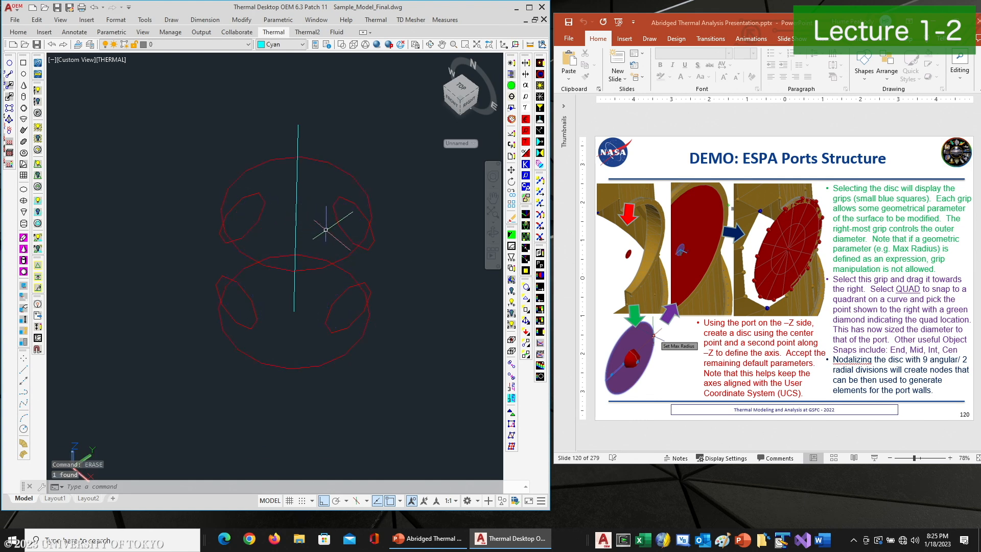
pyautogui.click(280, 179)
pyautogui.click(214, 212)
pyautogui.press('Delete')
pyautogui.click(524, 311)
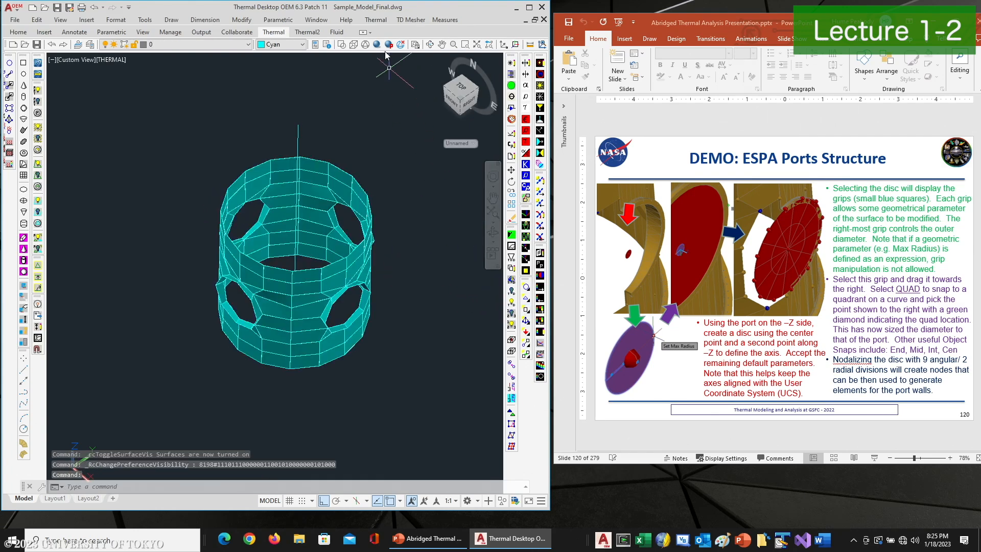
# Run Show Free Edges from Model Checks on all elements of the ring
pyautogui.click(381, 23)
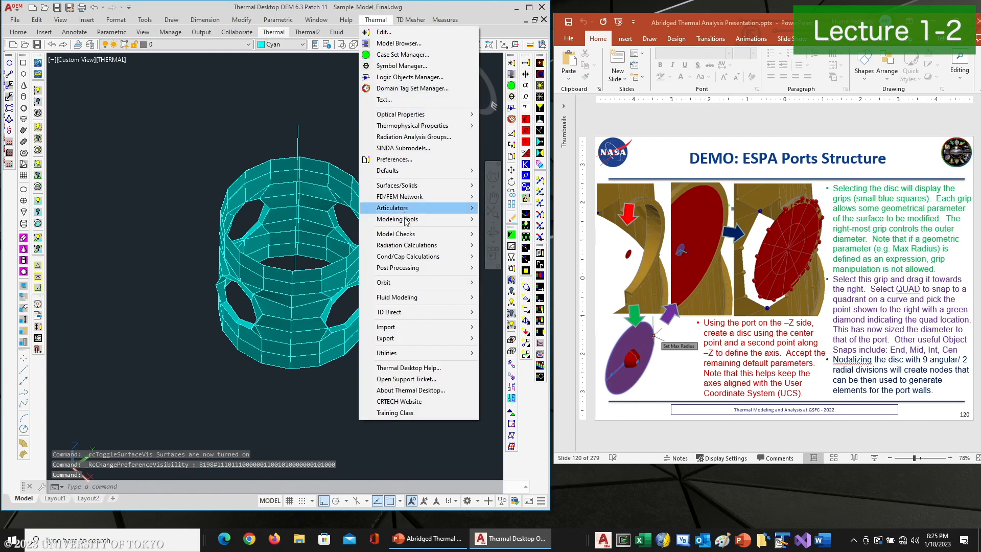
pyautogui.moveTo(402, 259)
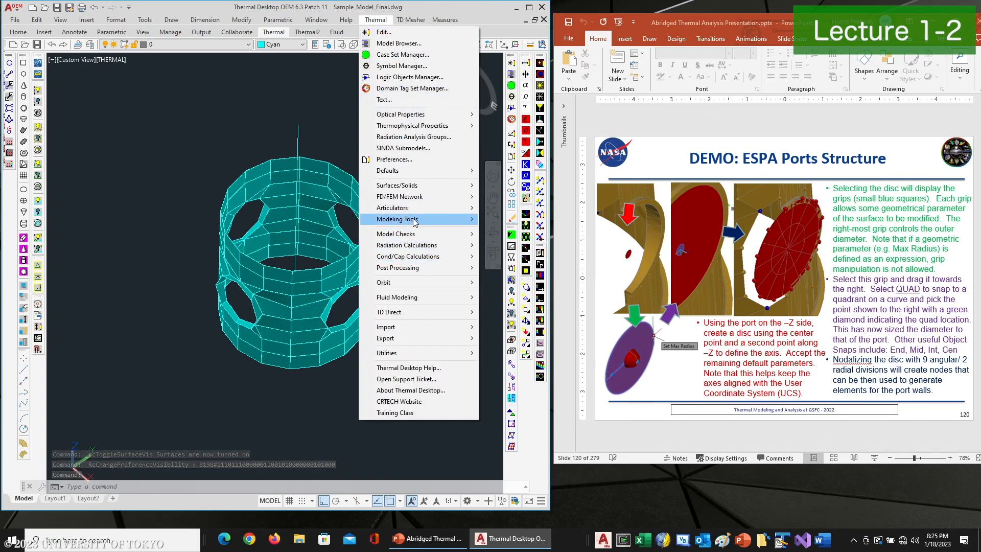
pyautogui.moveTo(409, 236)
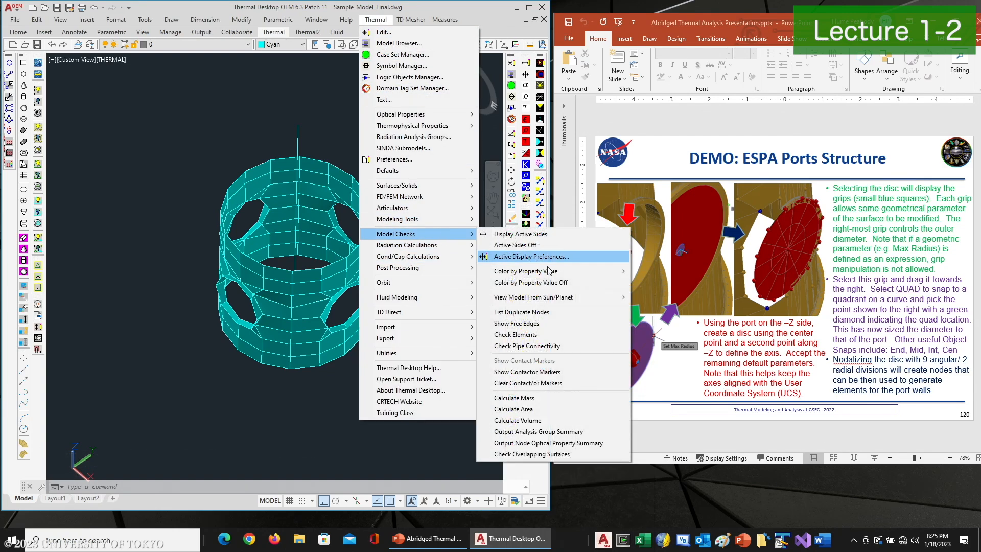
pyautogui.click(516, 323)
pyautogui.click(430, 365)
pyautogui.click(187, 115)
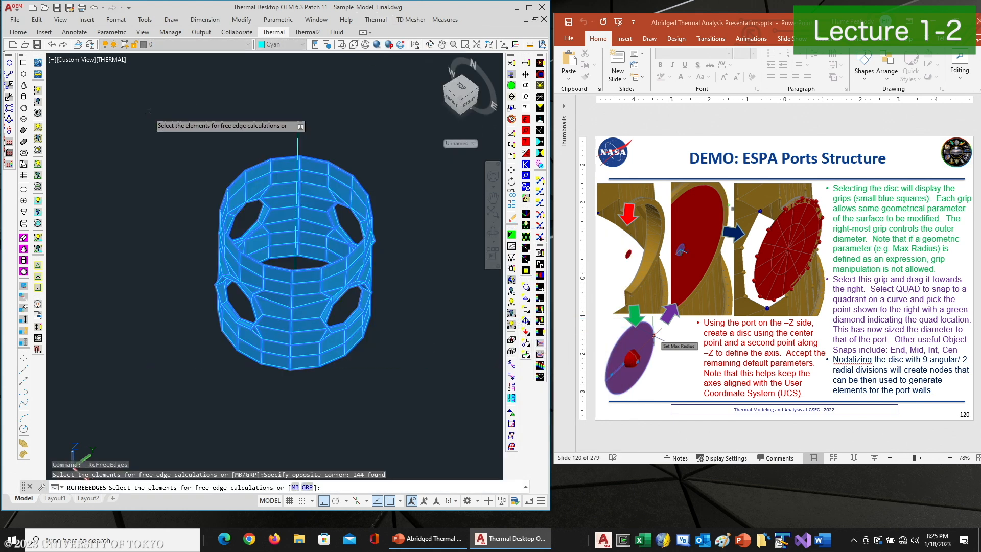
pyautogui.press('Return')
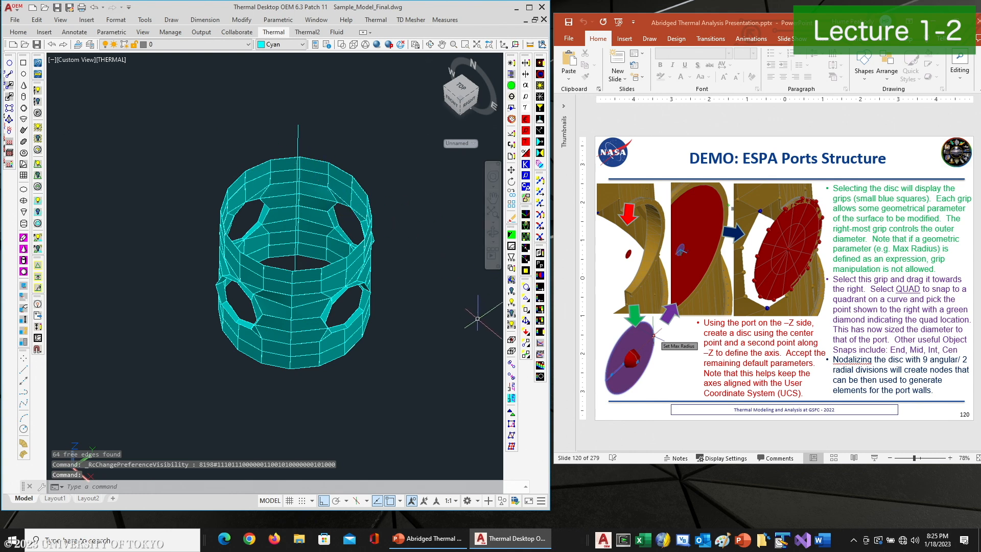
# Hide the surfaces to review the free edges and page the presentation forward to the geometry-to-thermal demo slide
pyautogui.click(525, 314)
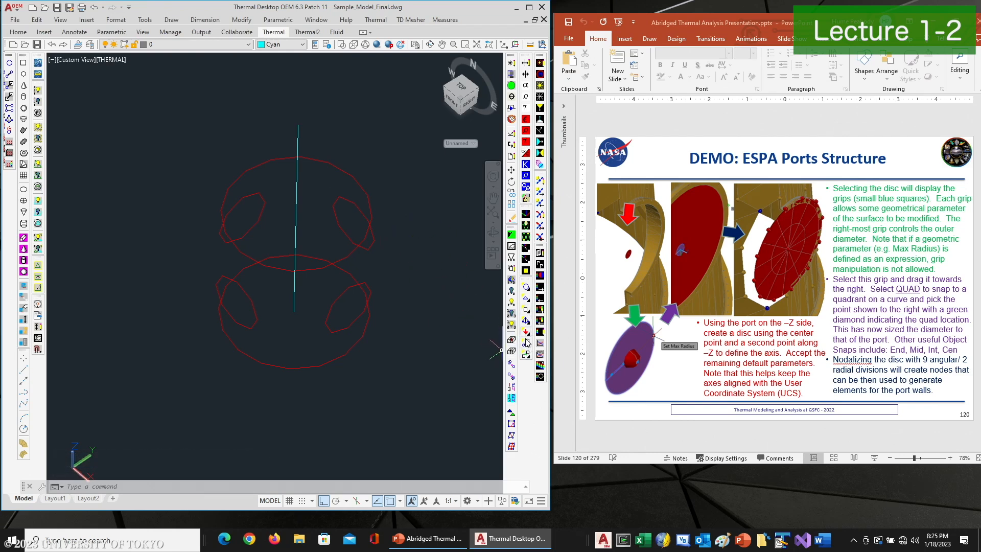
pyautogui.click(846, 300)
pyautogui.scroll(-1, 846, 300)
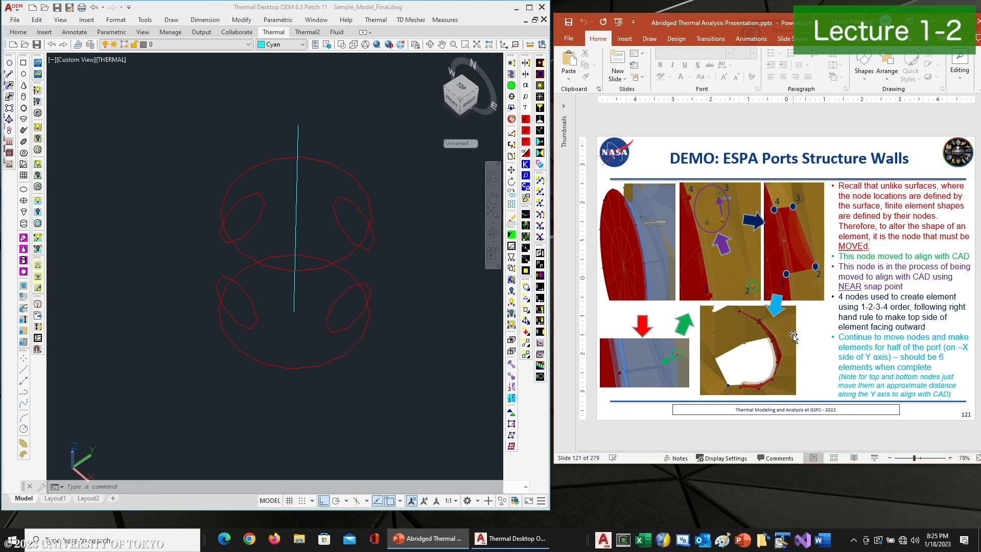
pyautogui.scroll(-1, 846, 291)
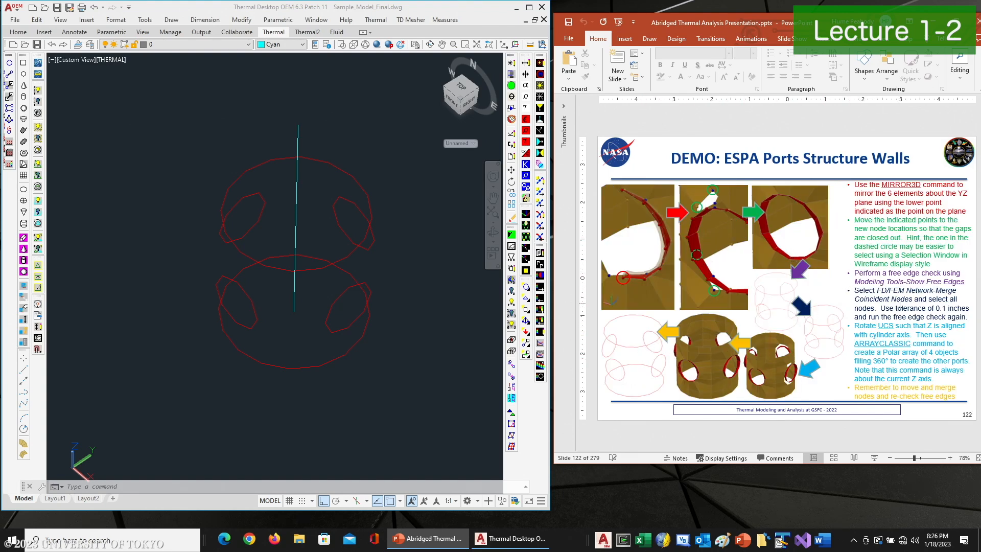
pyautogui.scroll(-1, 842, 301)
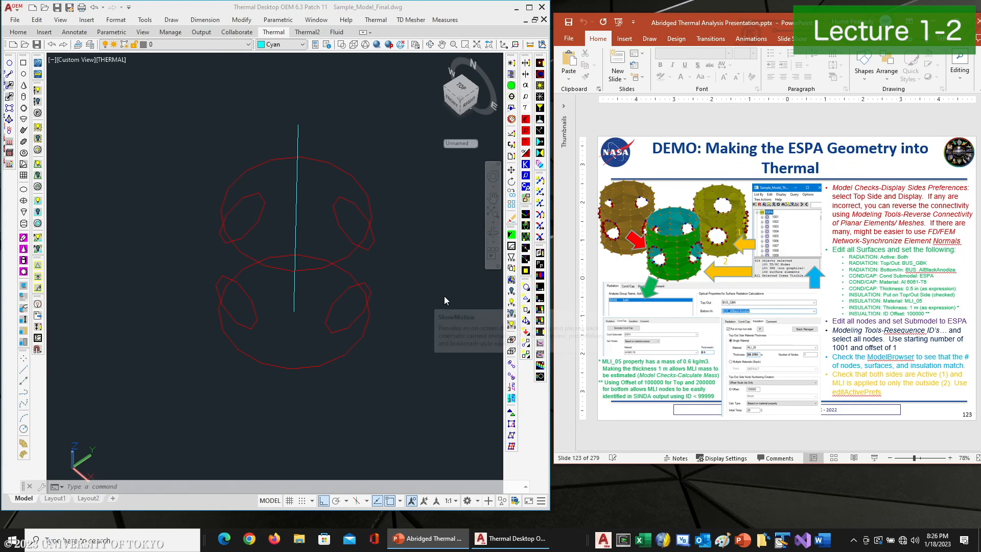
pyautogui.click(399, 275)
# Delete the free edge markers and turn the surface display back on
pyautogui.click(526, 309)
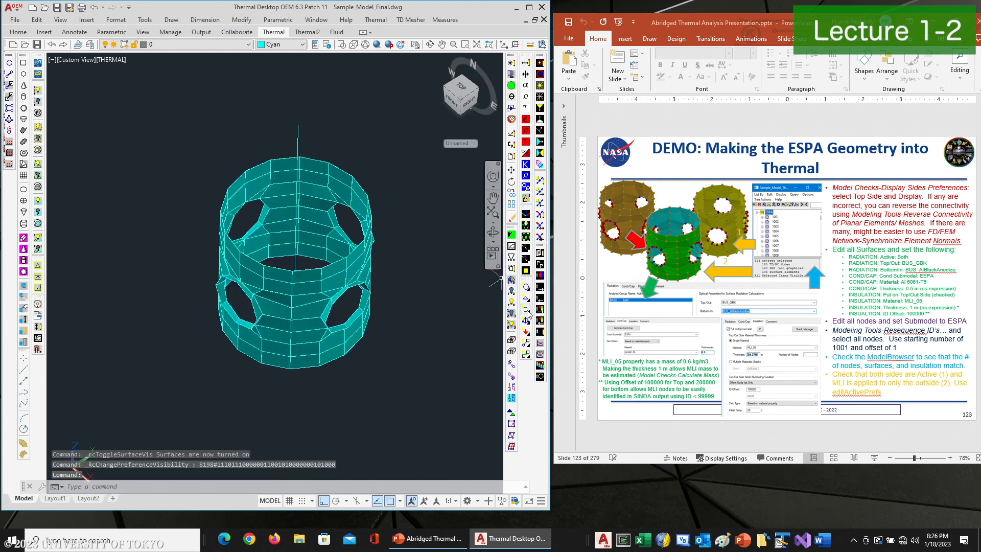
pyautogui.click(528, 313)
pyautogui.click(367, 233)
pyautogui.press('Delete')
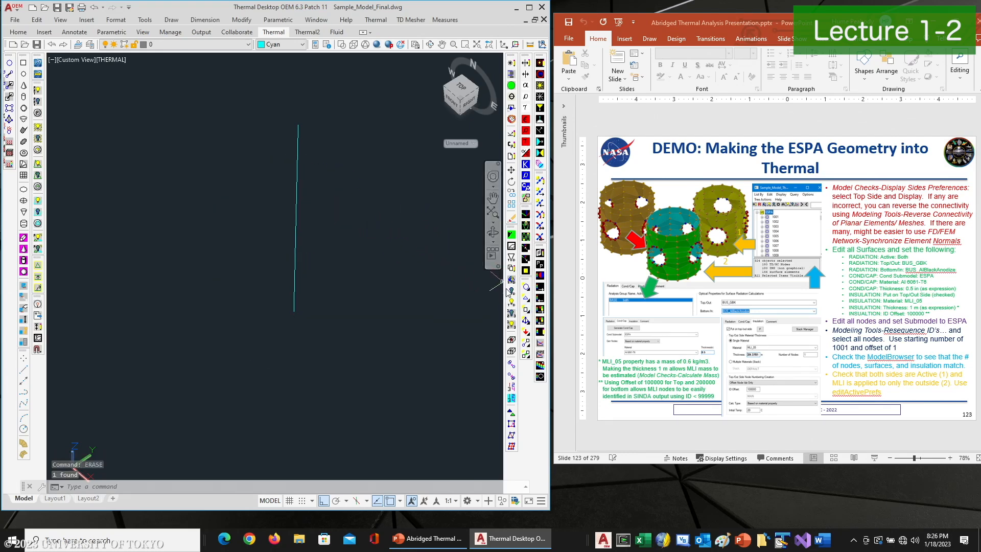
pyautogui.click(526, 310)
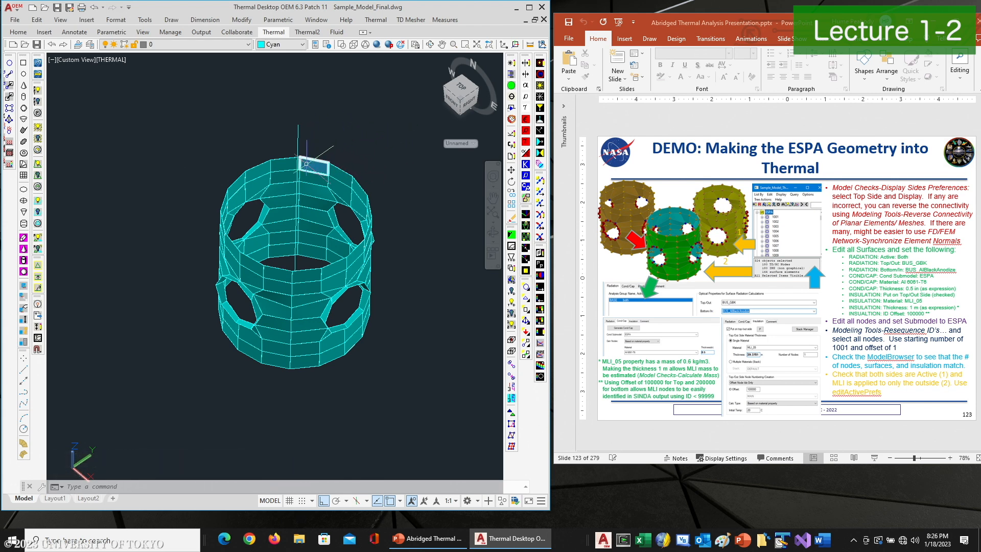
# Set the display preferences to Top Side mode with colored sides and display them
pyautogui.click(526, 63)
pyautogui.click(178, 150)
pyautogui.click(155, 183)
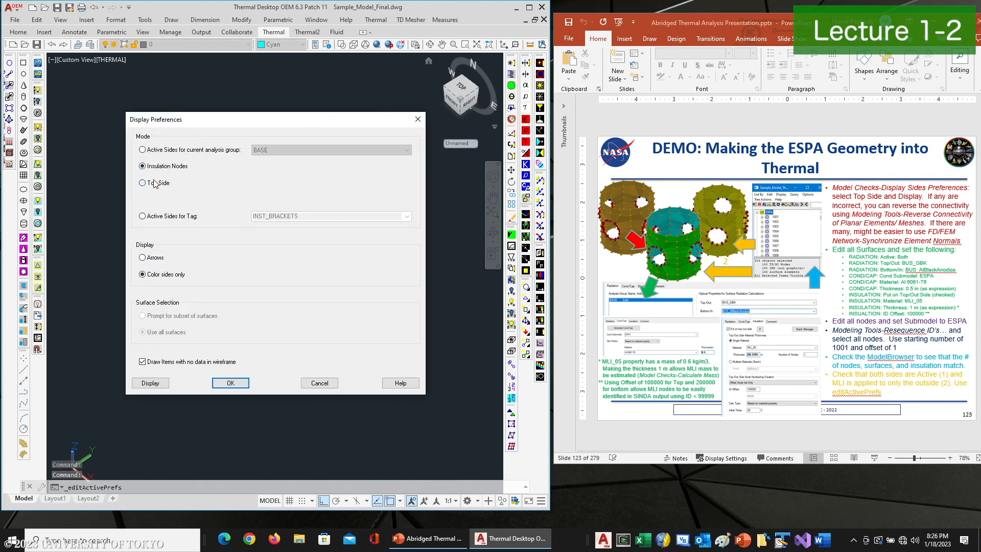
pyautogui.click(230, 383)
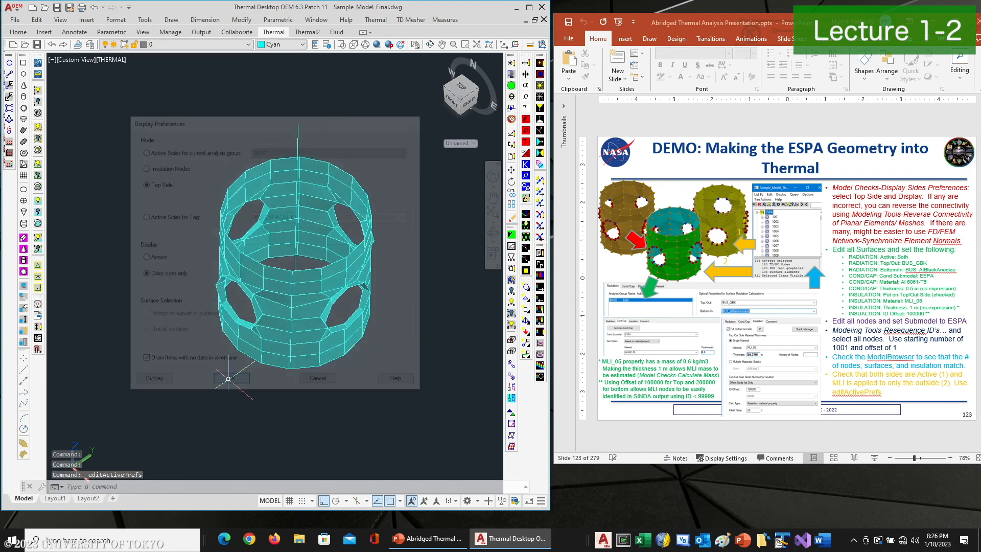
pyautogui.click(528, 61)
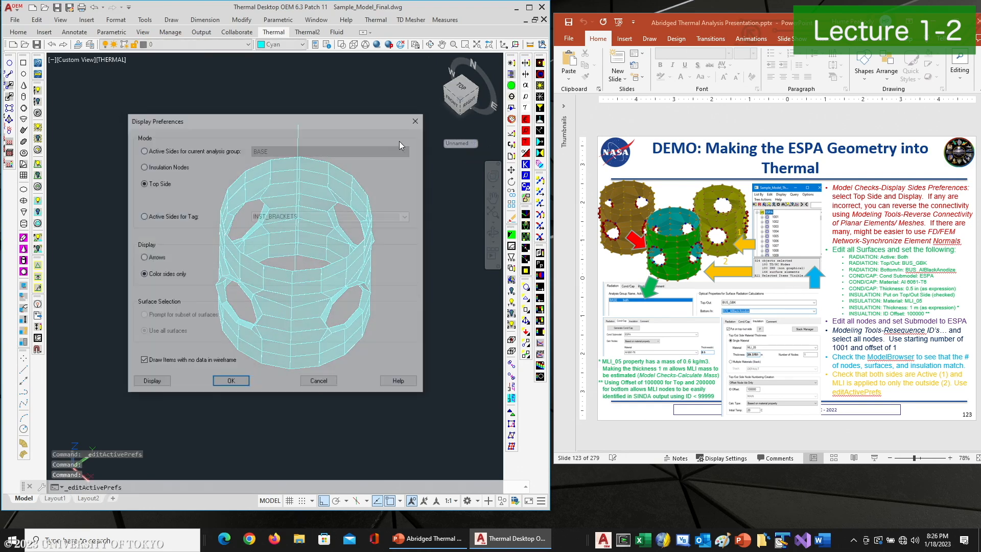
pyautogui.click(151, 384)
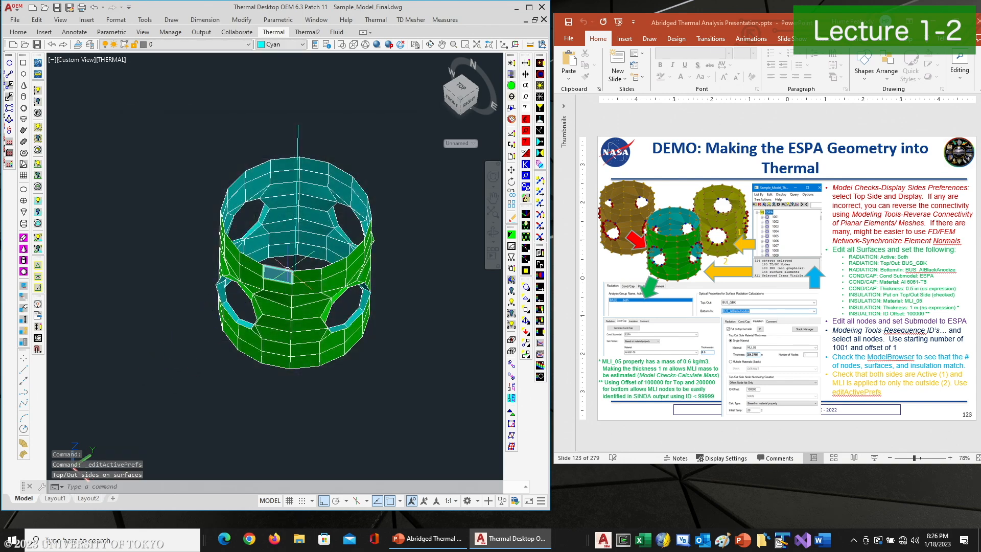
# Orbit and zoom in on the ring to inspect the top and bottom side colors of the elements
pyautogui.click(433, 45)
pyautogui.moveTo(301, 220); pyautogui.dragTo(309, 191)
pyautogui.rightClick(308, 212)
pyautogui.click(322, 216)
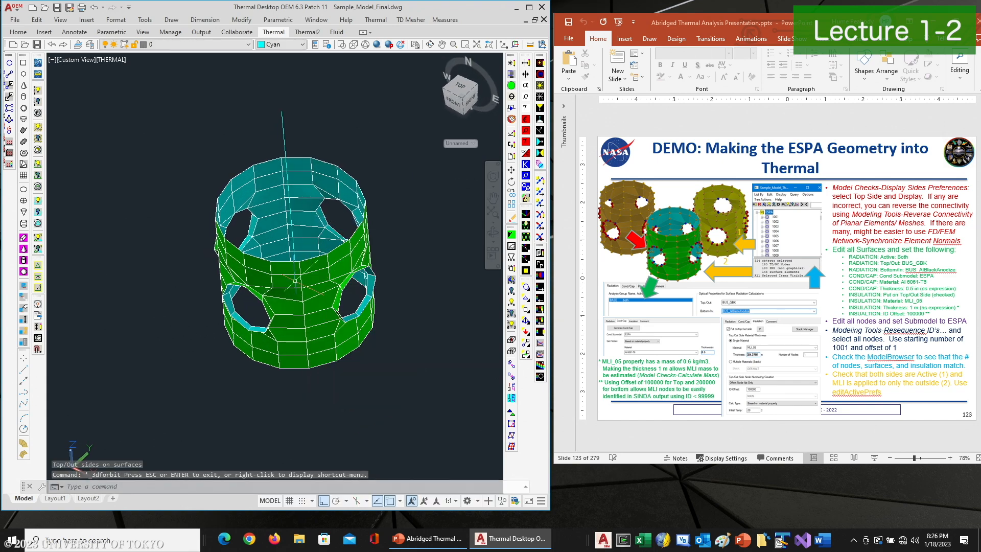
pyautogui.scroll(3, 295, 281)
pyautogui.click(282, 268)
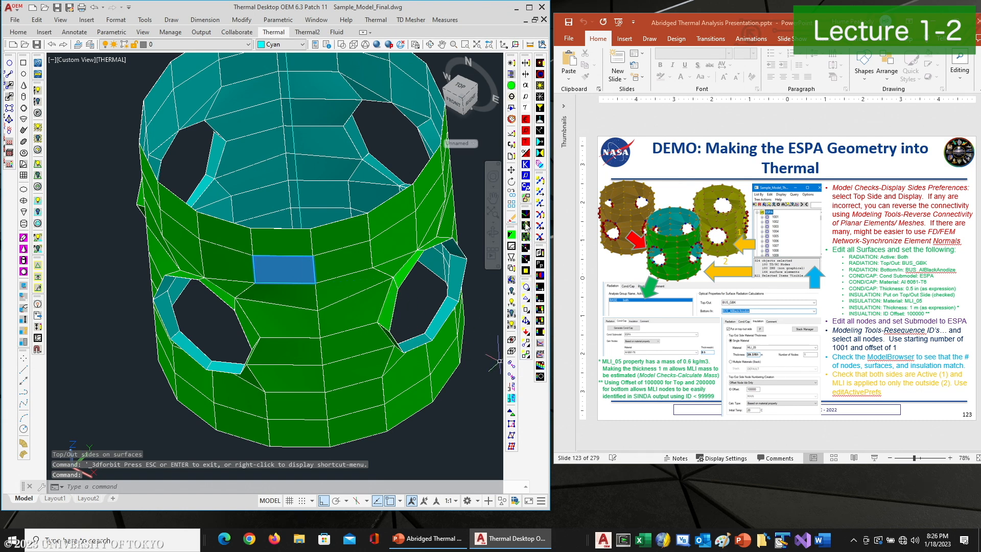
pyautogui.click(525, 271)
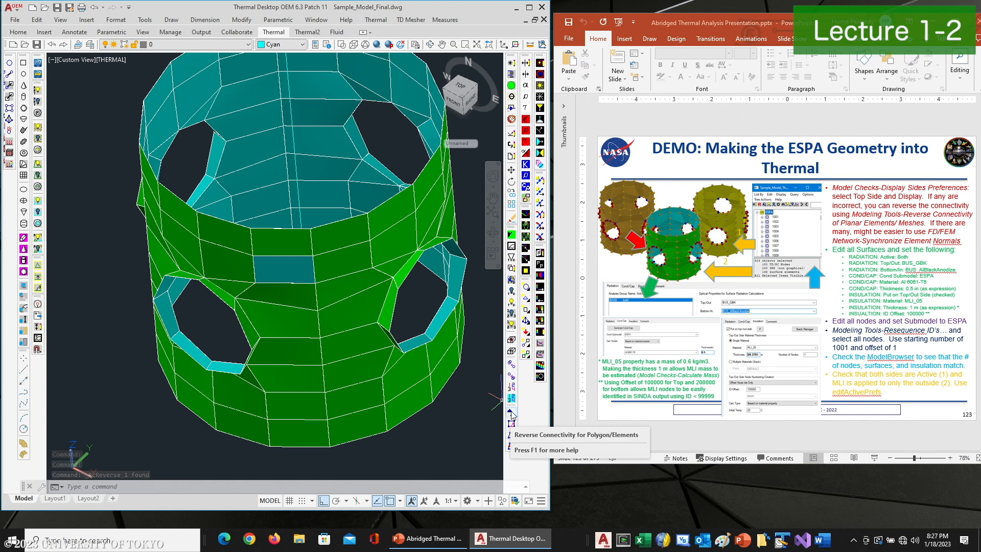
# Orbit to the lower port and reverse the connectivity of the six selected elements around it
pyautogui.click(430, 45)
pyautogui.moveTo(286, 220); pyautogui.dragTo(233, 258)
pyautogui.moveTo(323, 282); pyautogui.dragTo(295, 233)
pyautogui.rightClick(296, 232)
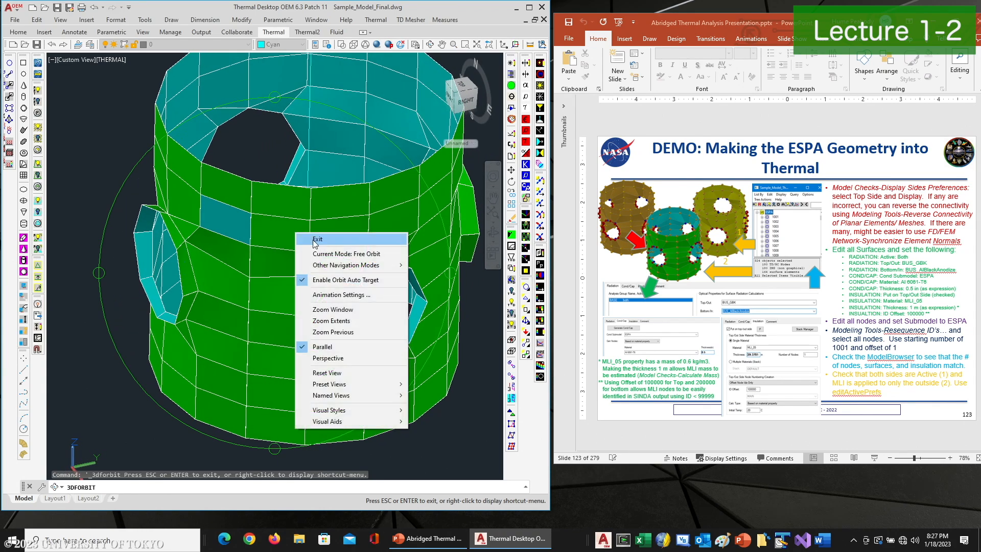
pyautogui.click(314, 237)
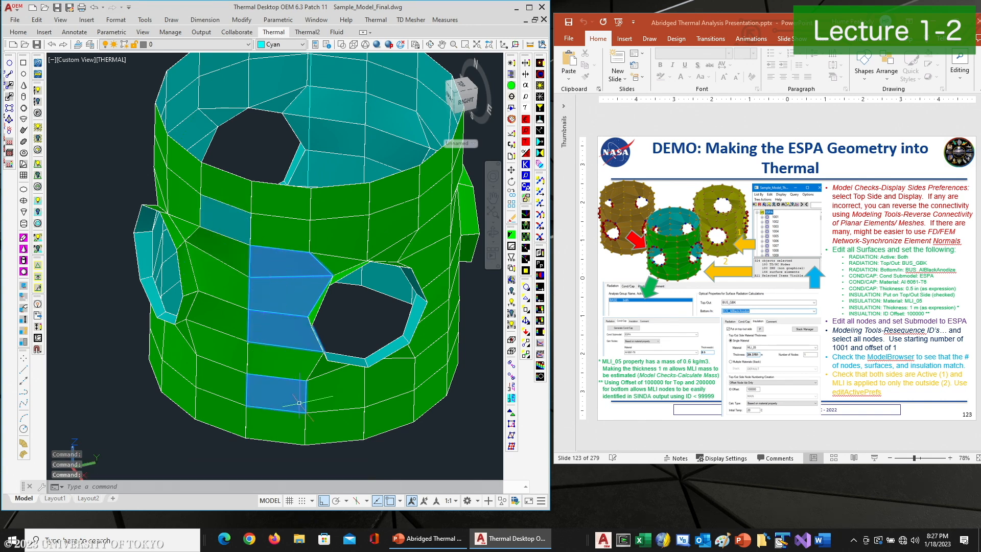
pyautogui.click(512, 411)
pyautogui.press('Escape')
pyautogui.press('Escape')
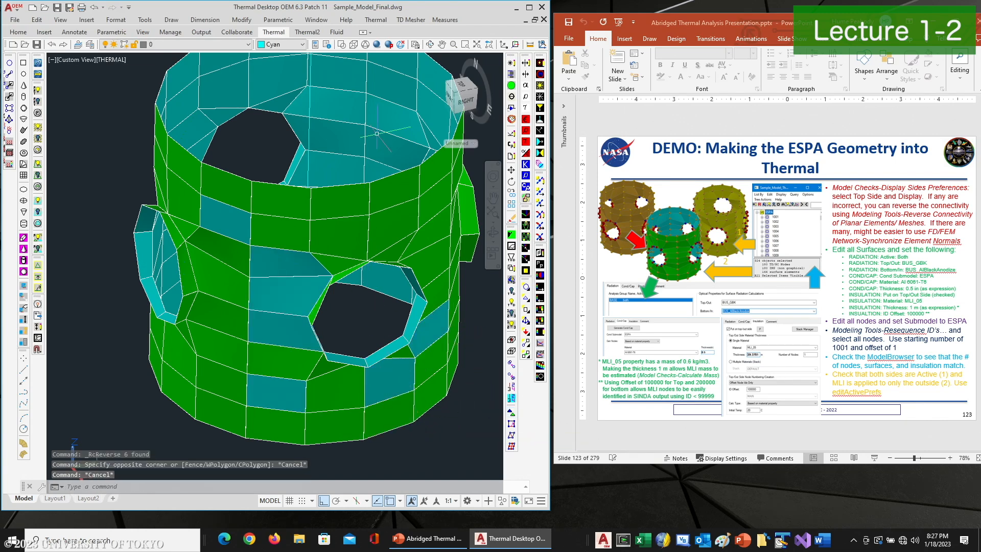
# Synchronize element normals using a ring element as master and all elements as targets
pyautogui.click(376, 20)
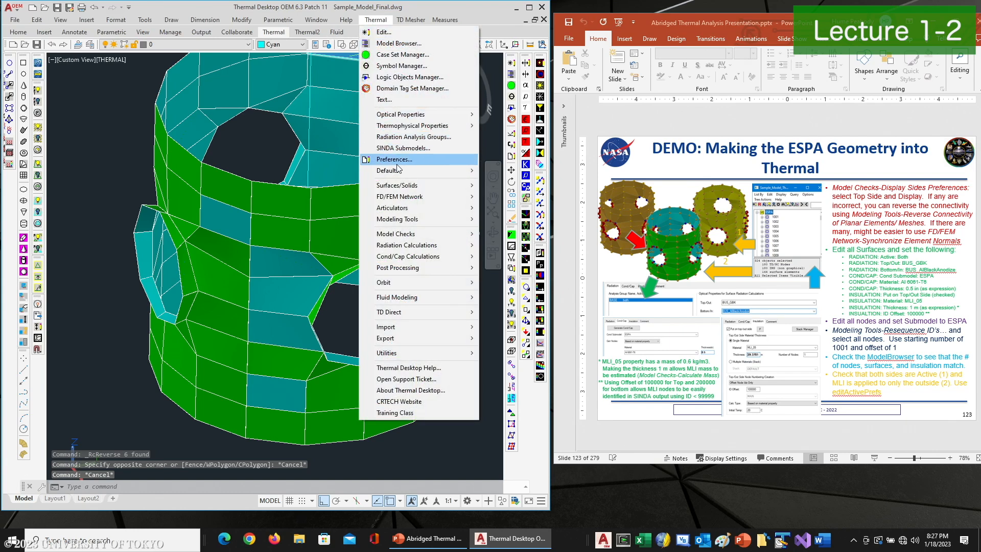
pyautogui.moveTo(408, 219)
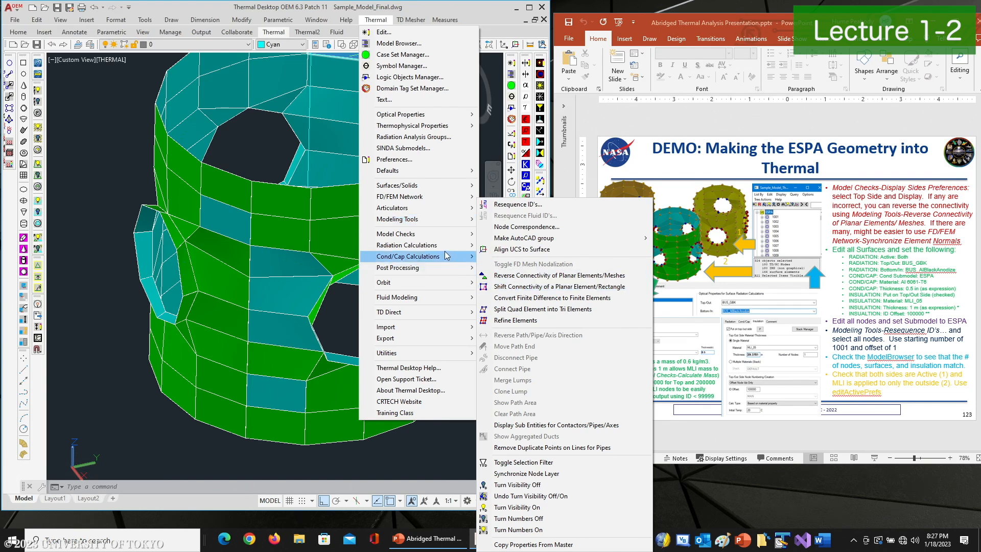
pyautogui.moveTo(430, 236)
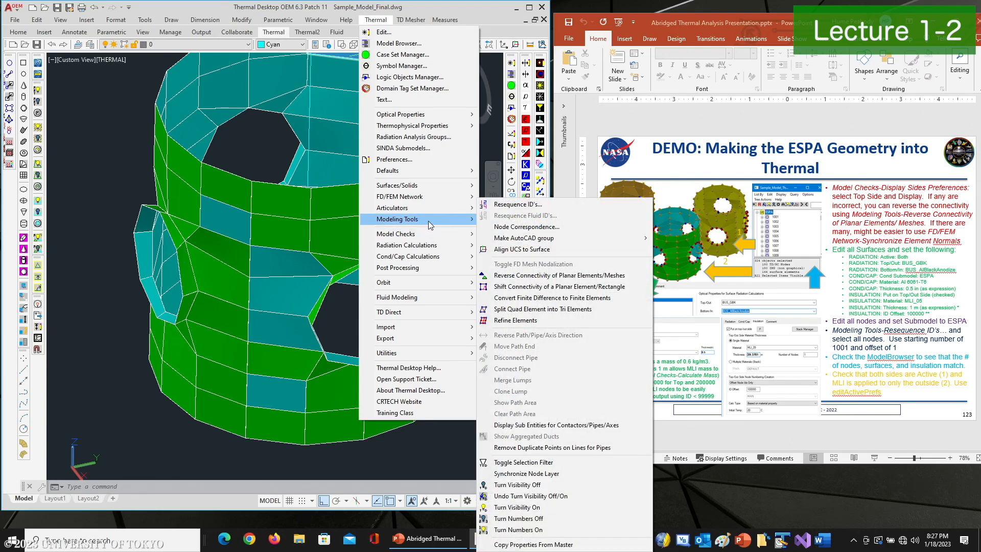
pyautogui.moveTo(433, 197)
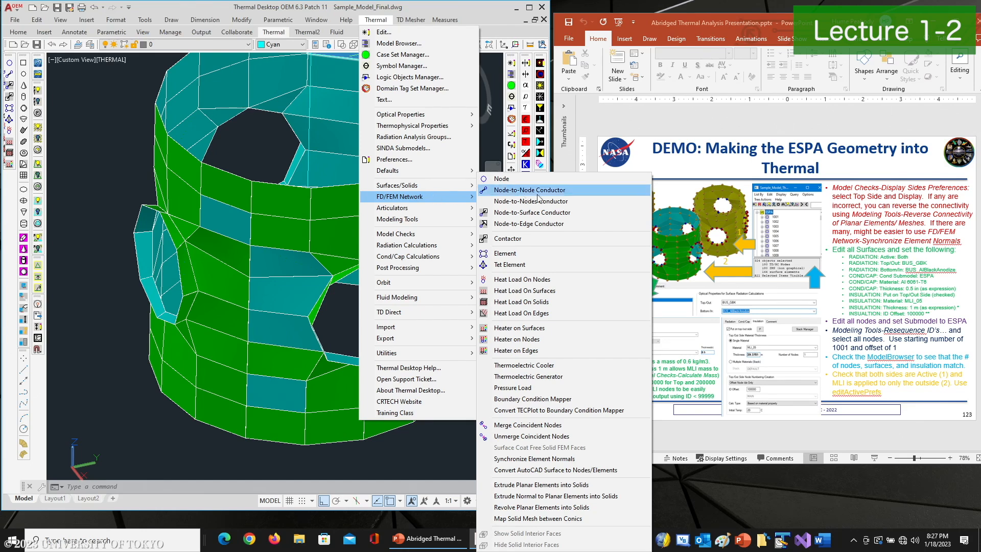
pyautogui.click(531, 459)
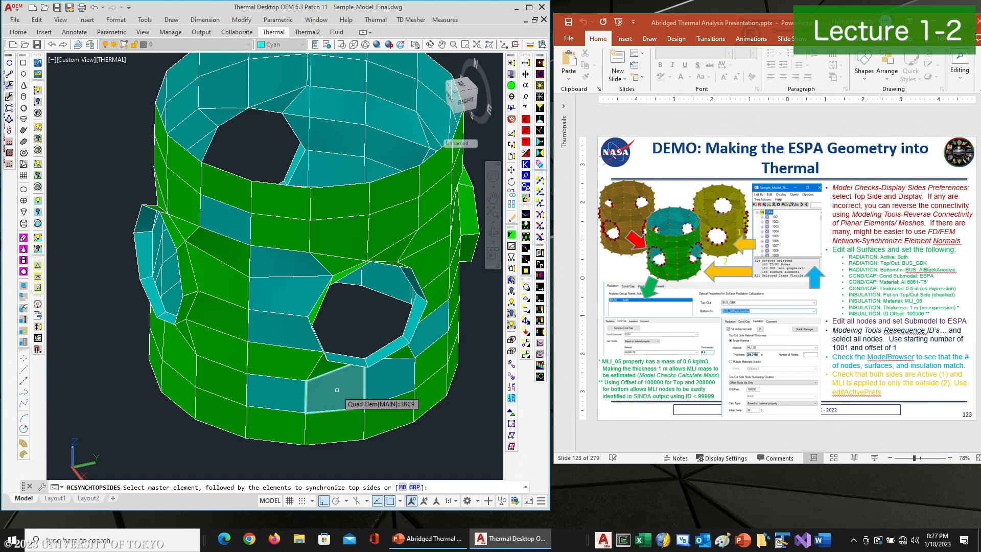
pyautogui.click(349, 402)
pyautogui.scroll(-3, 361, 405)
pyautogui.click(462, 197)
pyautogui.click(240, 433)
pyautogui.press('Return')
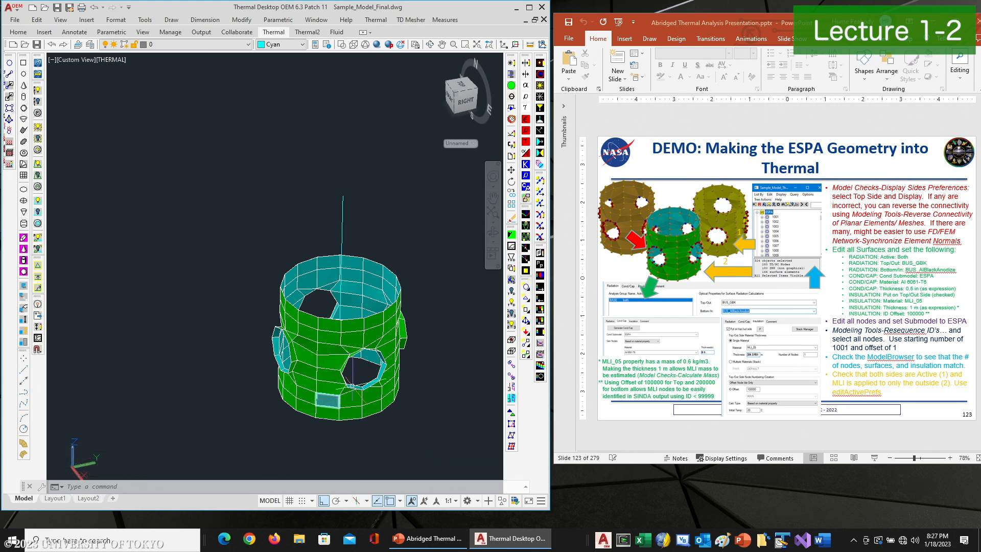
# Orbit the ring and examine the MAIN submodel's nodes and surface elements in the Model Browser
pyautogui.click(431, 45)
pyautogui.moveTo(286, 230)
pyautogui.mouseDown()
pyautogui.moveTo(239, 338)
pyautogui.moveTo(317, 337)
pyautogui.moveTo(414, 266)
pyautogui.mouseUp()
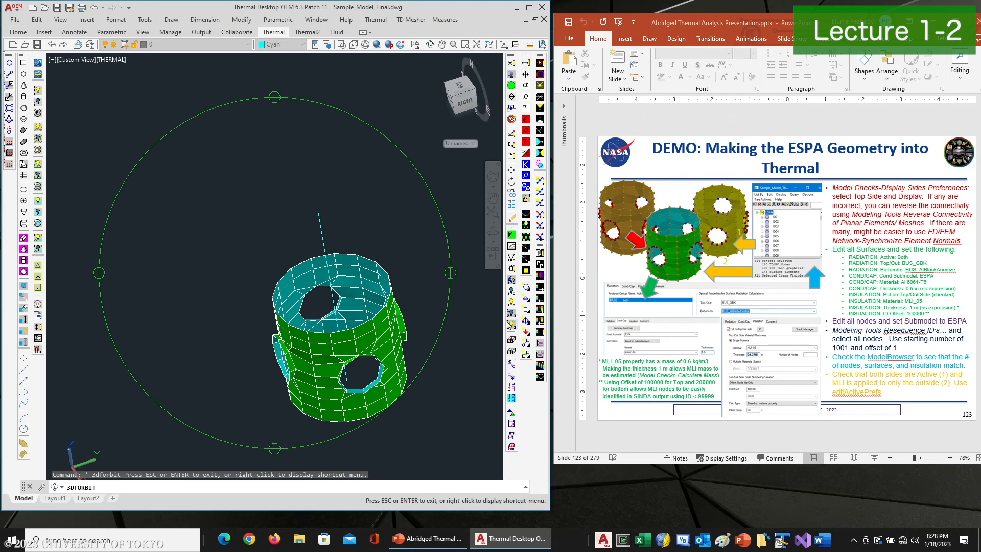
pyautogui.rightClick(375, 211)
pyautogui.click(408, 225)
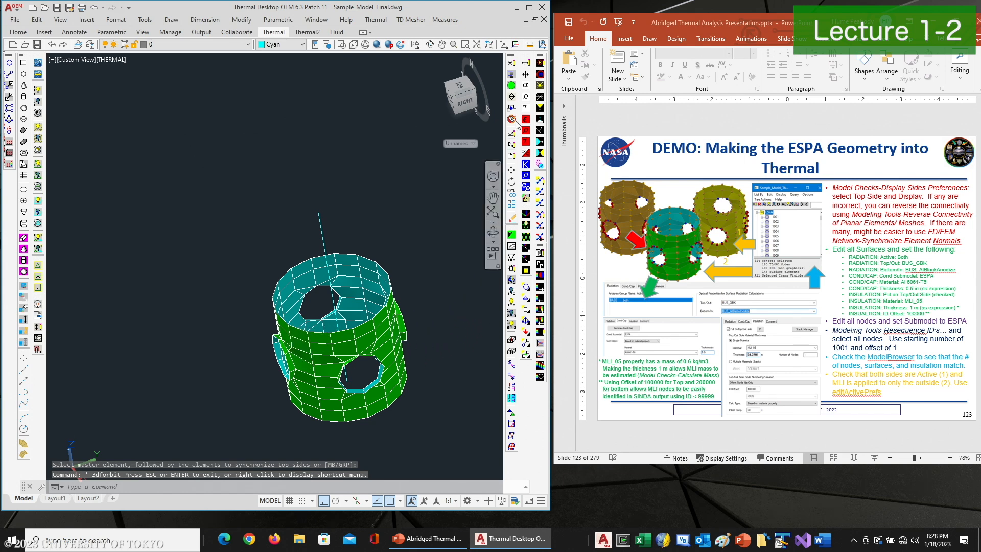
pyautogui.click(512, 74)
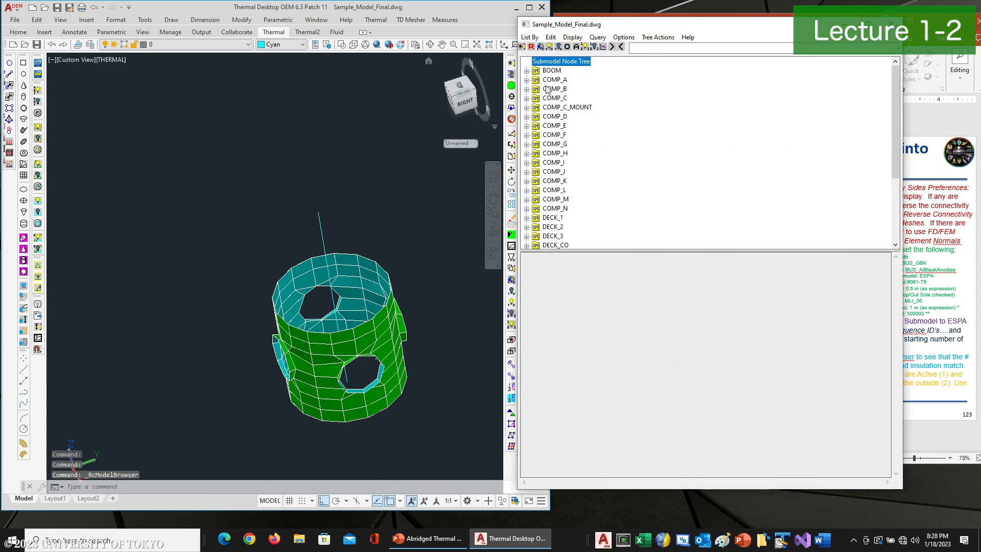
pyautogui.scroll(-5, 562, 199)
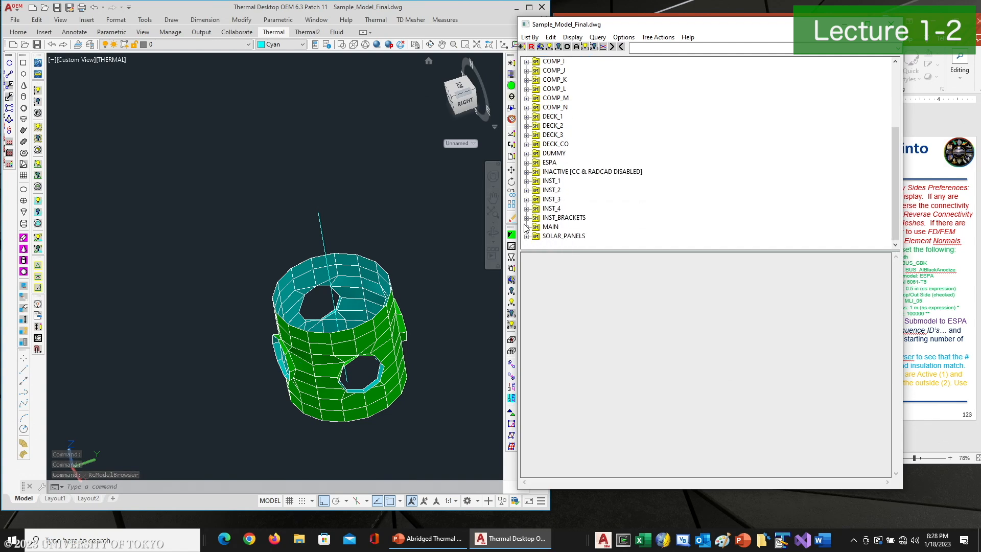
pyautogui.click(526, 227)
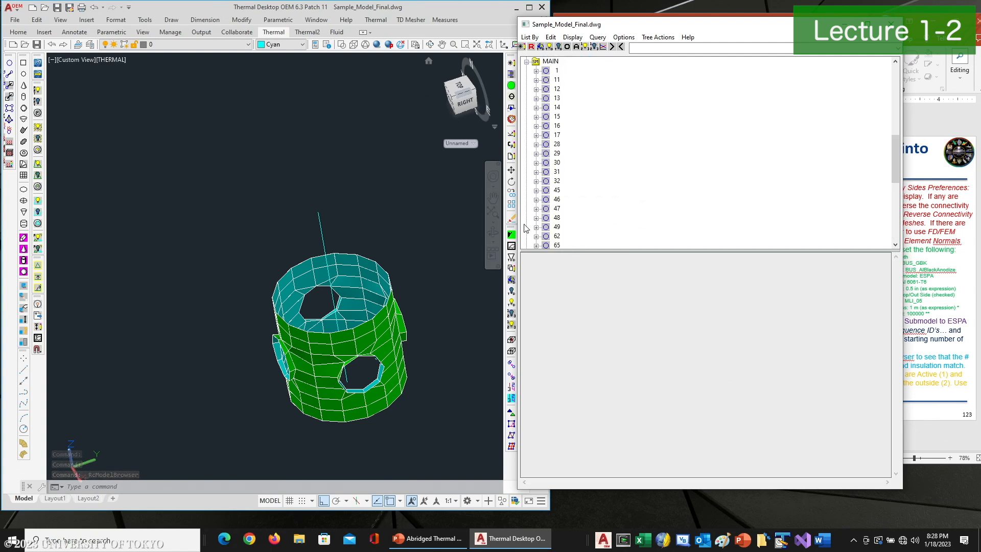
pyautogui.click(556, 71)
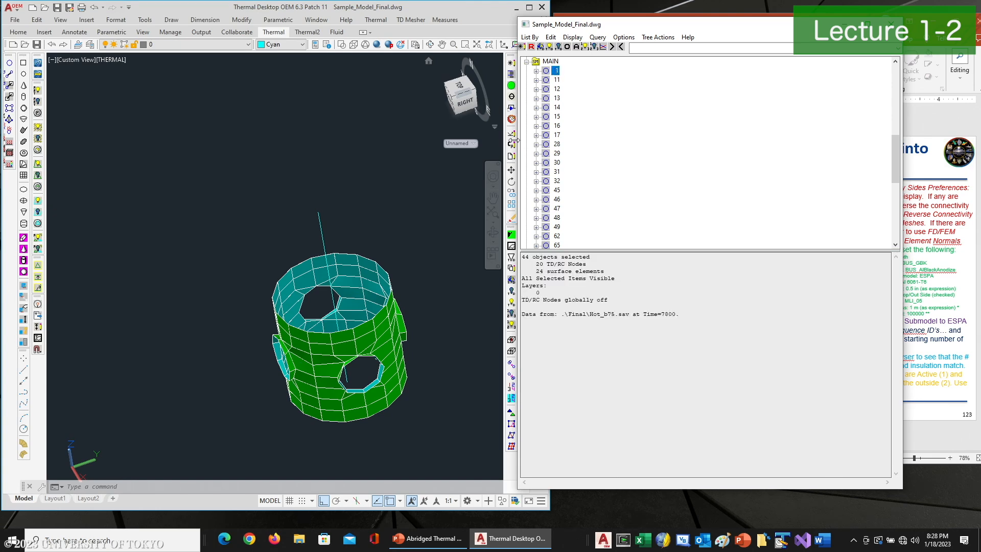
pyautogui.click(359, 148)
pyautogui.moveTo(382, 207); pyautogui.dragTo(351, 187, button='middle')
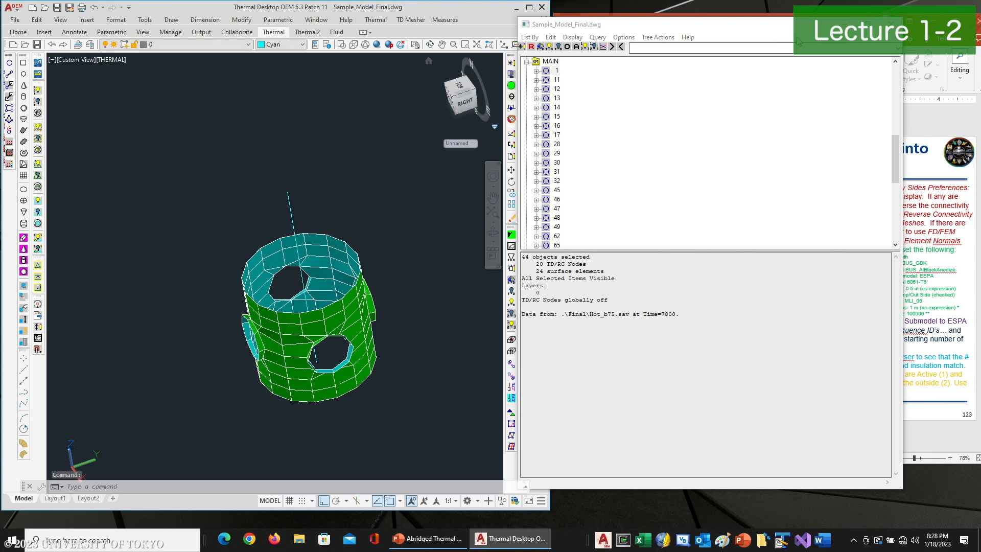
pyautogui.click(892, 25)
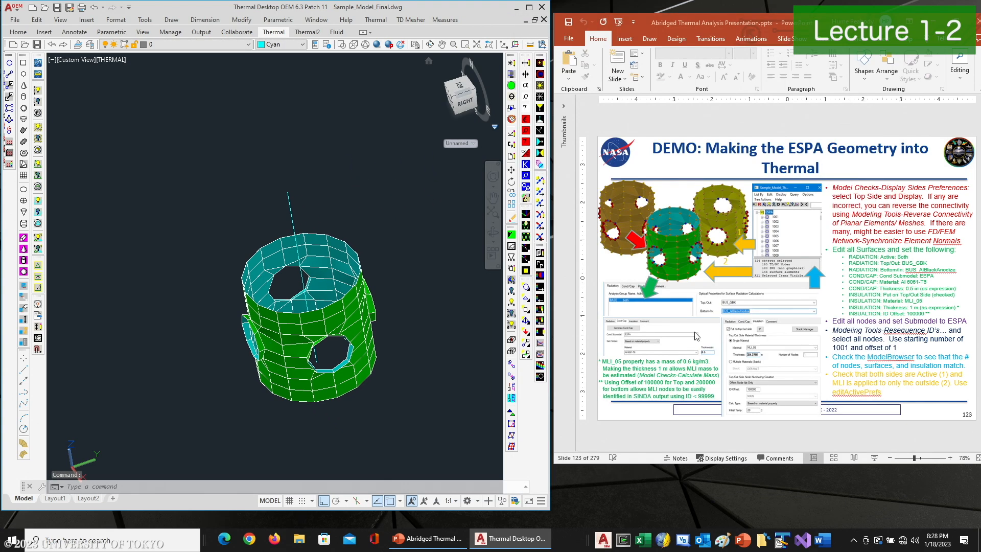
# Turn on the display of TD/RC nodes on the ring model
pyautogui.click(512, 388)
pyautogui.click(232, 380)
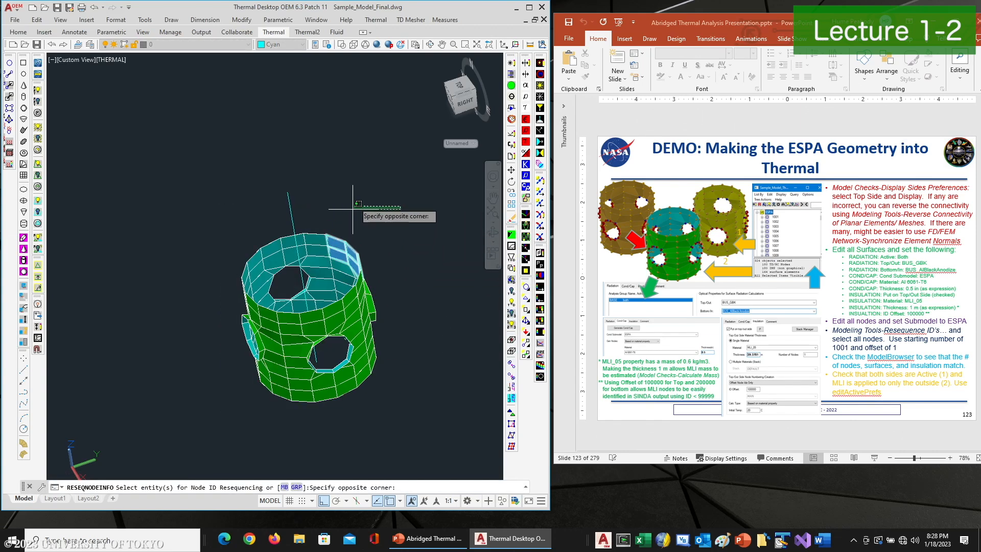
pyautogui.click(526, 288)
pyautogui.click(358, 283)
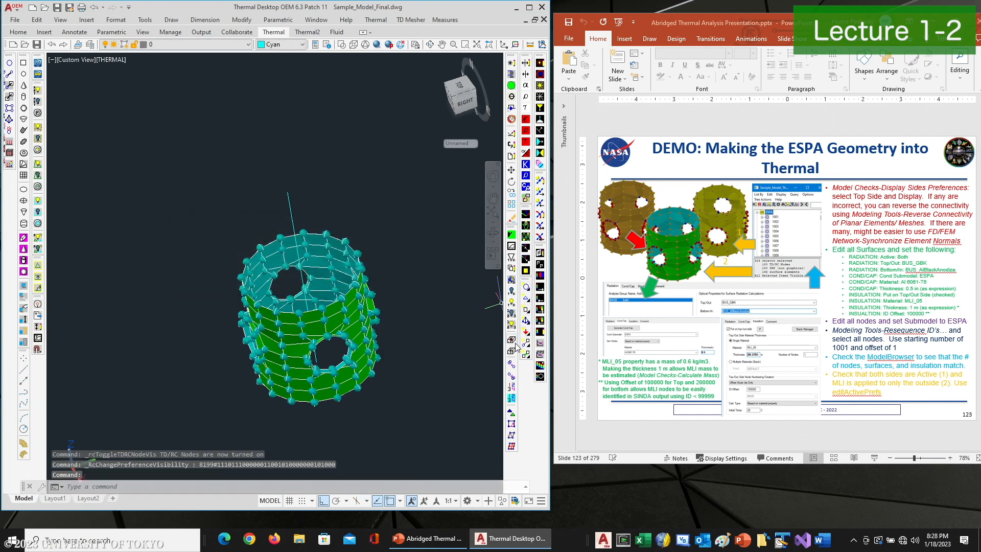
# Resequence the IDs of all nodes in submodel MAIN with starting node number 1001 and increment 1
pyautogui.click(511, 397)
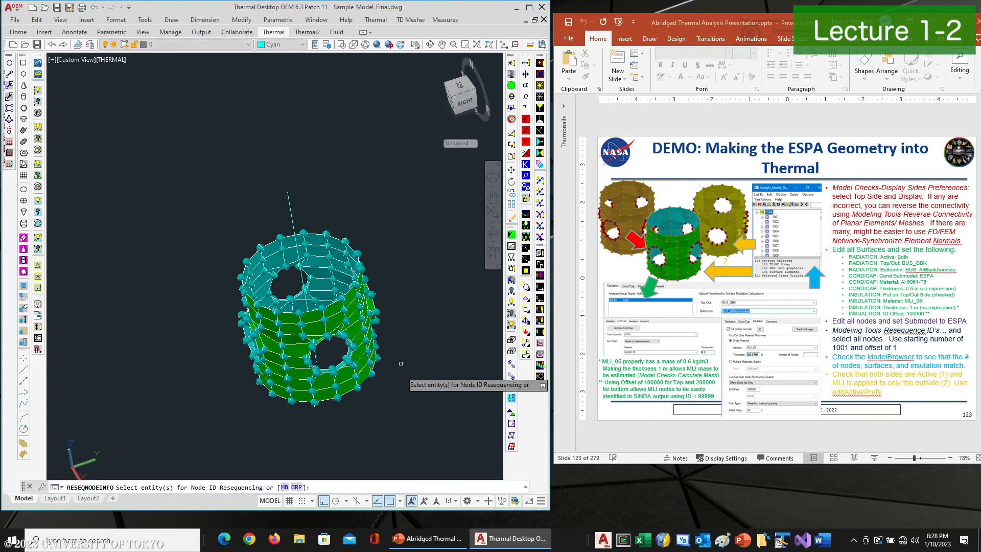
pyautogui.click(402, 467)
pyautogui.click(202, 214)
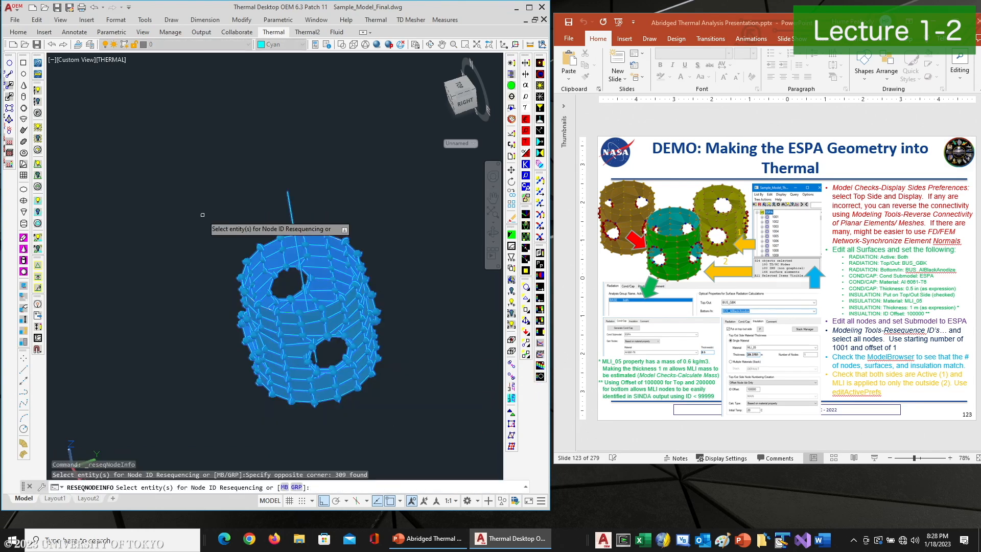
pyautogui.press('Return')
pyautogui.write('1001')
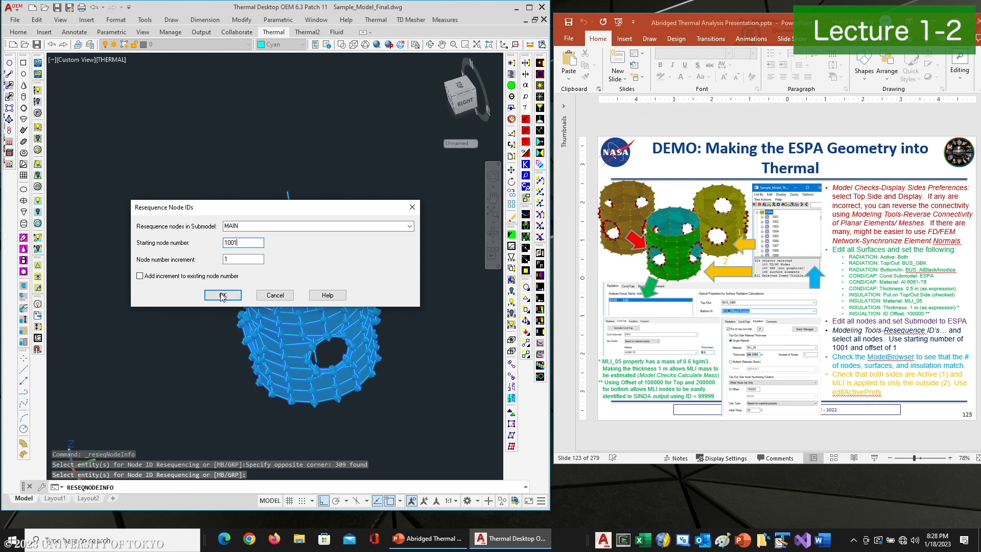
pyautogui.click(222, 296)
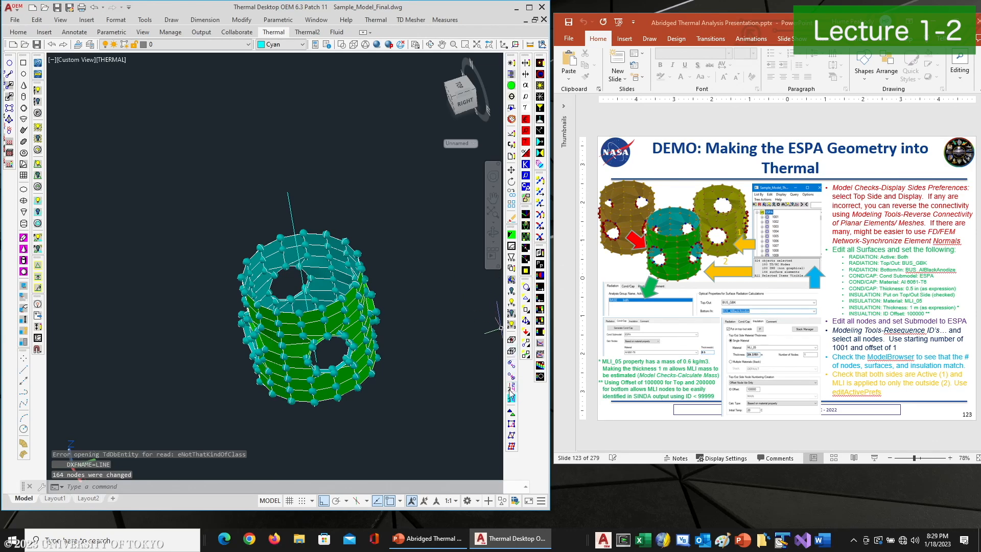
pyautogui.press('Return')
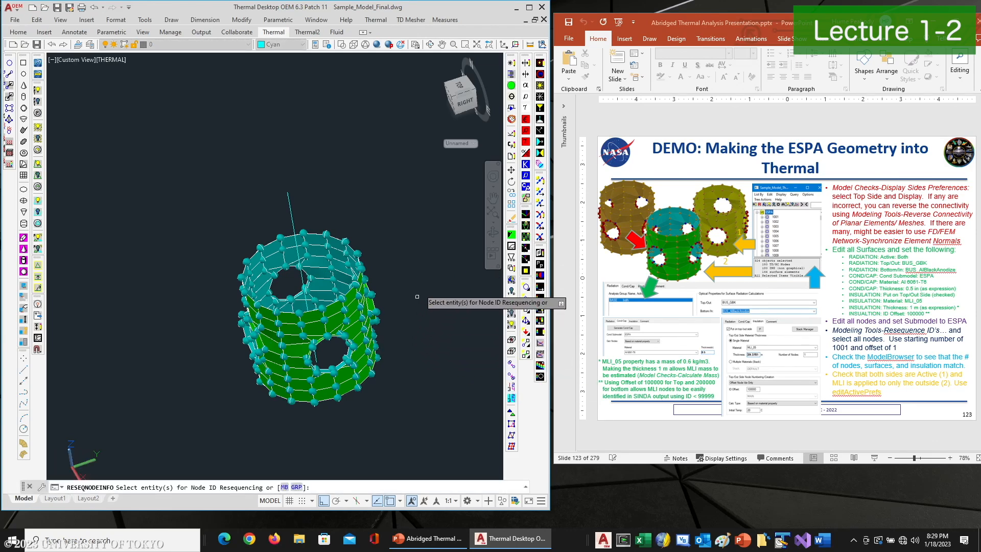
pyautogui.click(424, 272)
pyautogui.click(311, 403)
pyautogui.press('Return')
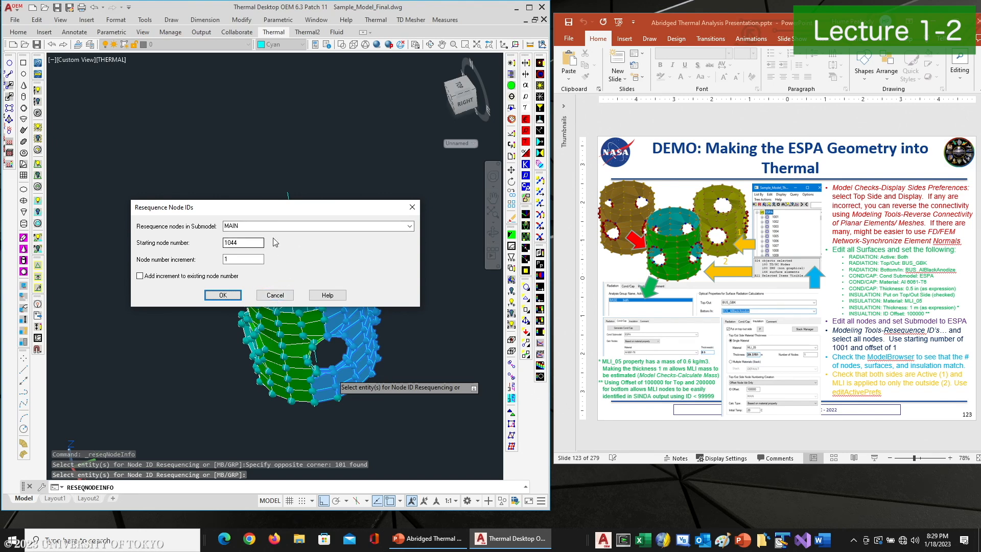
pyautogui.click(274, 296)
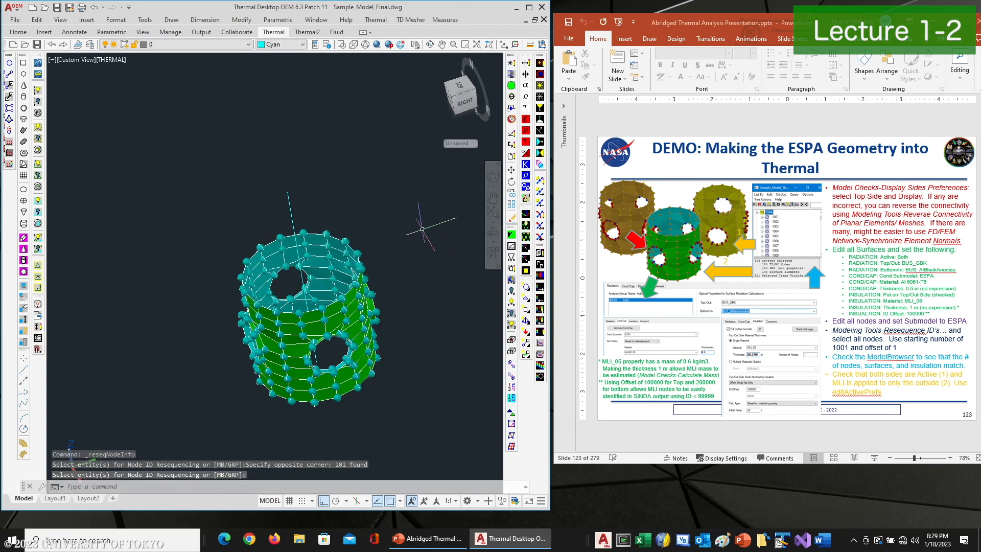
# Select all ring elements for surface editing and set the radiation optics to SC_BlanketExt top/out and SC_BlackAnodize bottom/in
pyautogui.click(427, 201)
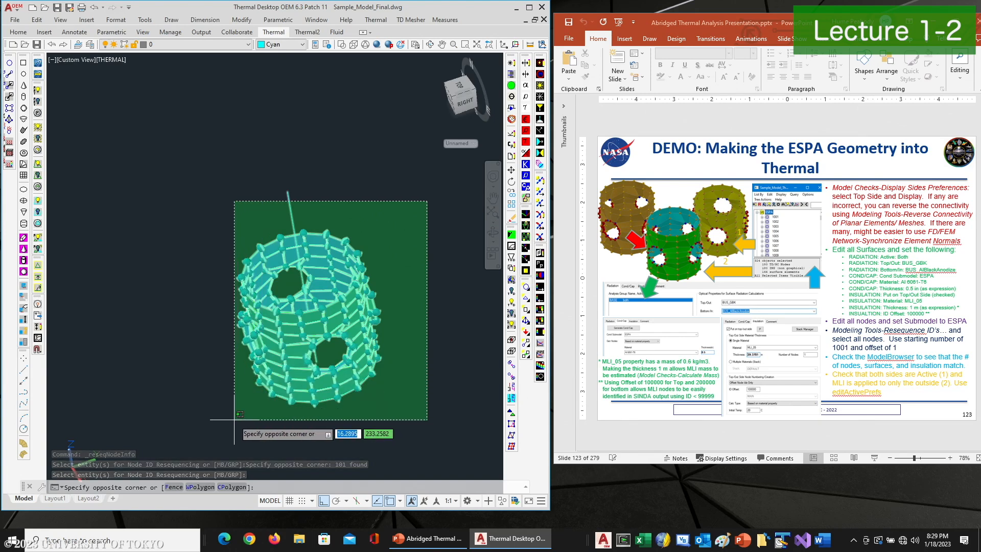
pyautogui.click(210, 443)
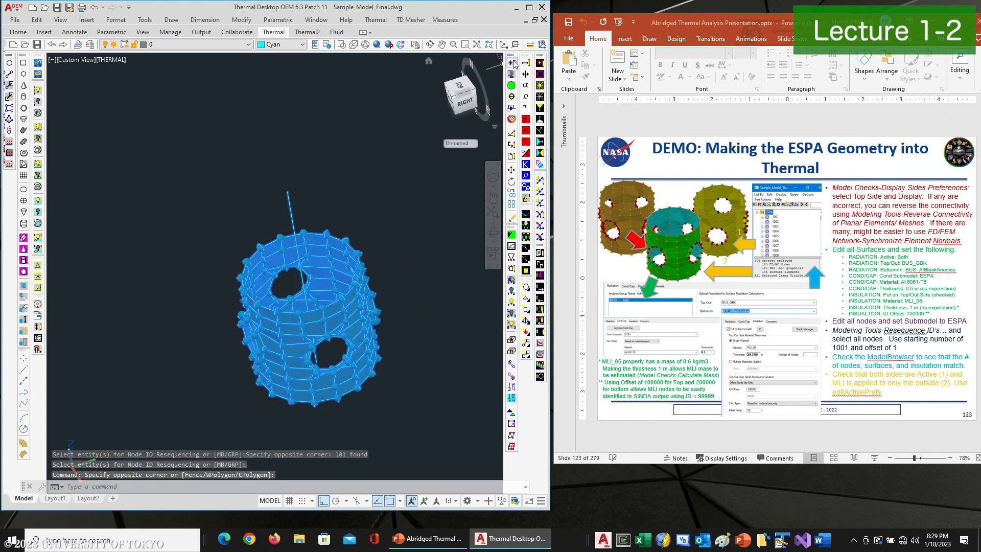
pyautogui.click(512, 63)
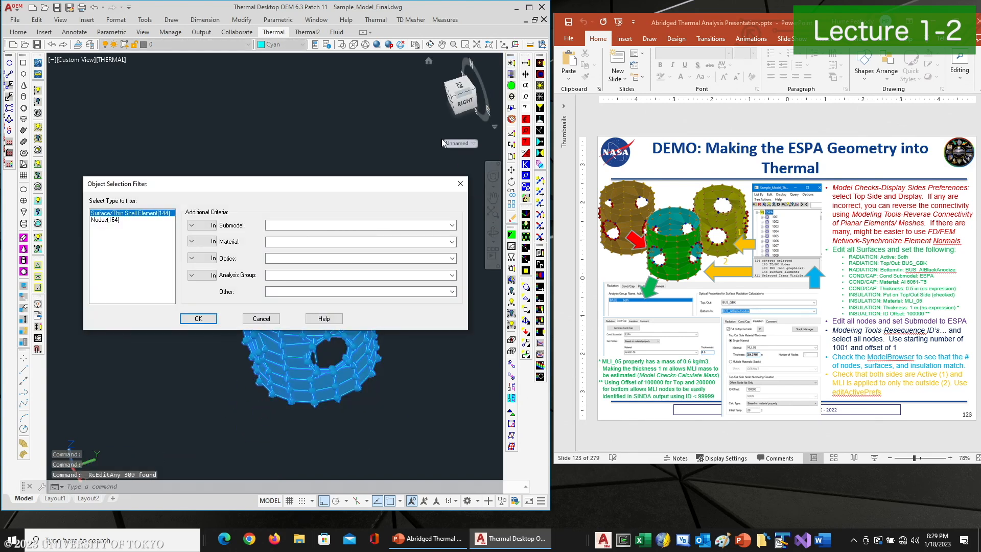
pyautogui.doubleClick(157, 212)
pyautogui.click(118, 135)
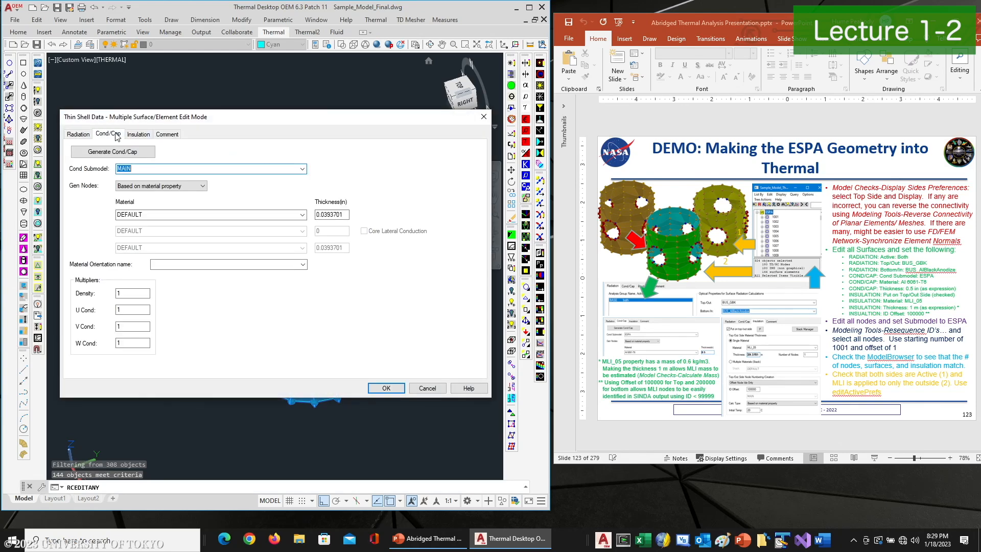
pyautogui.click(79, 134)
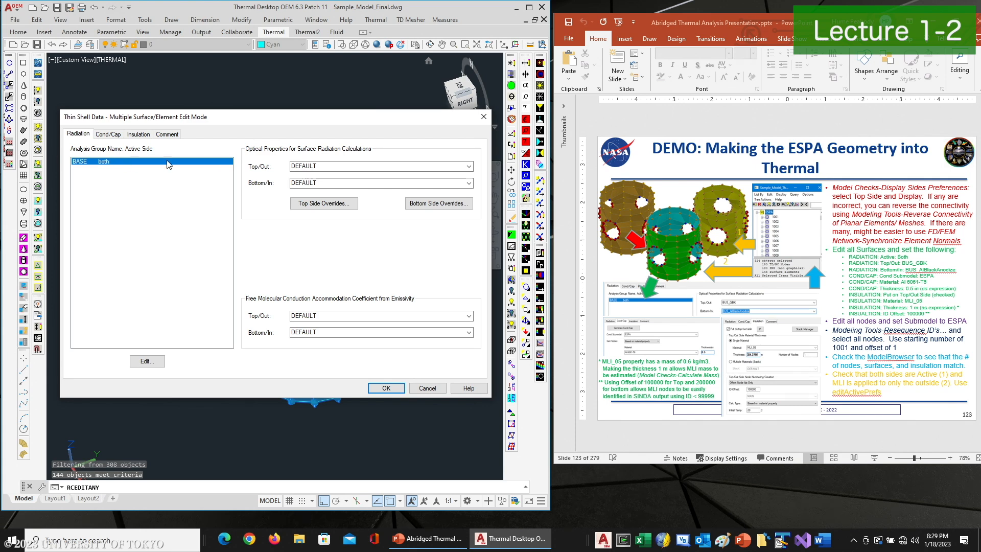
pyautogui.click(469, 166)
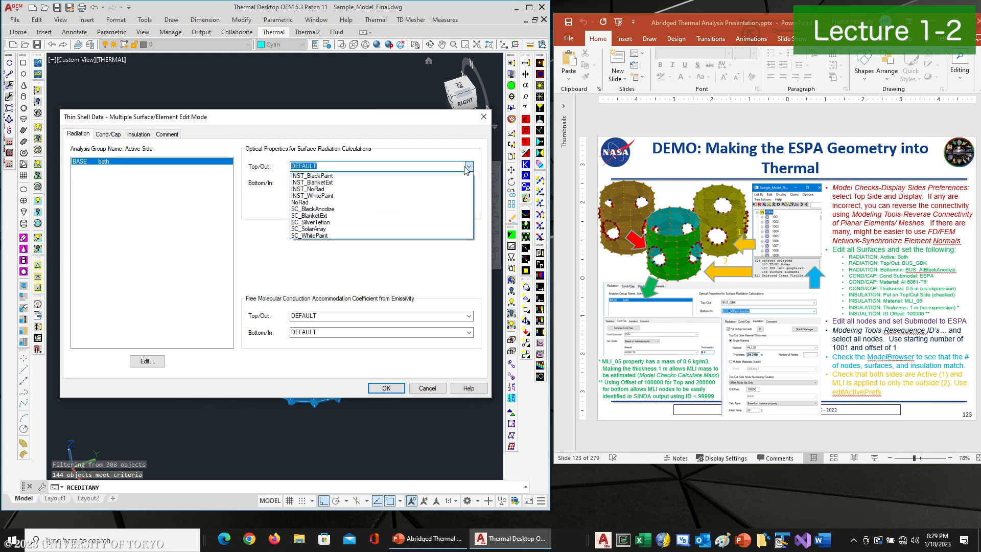
pyautogui.click(320, 216)
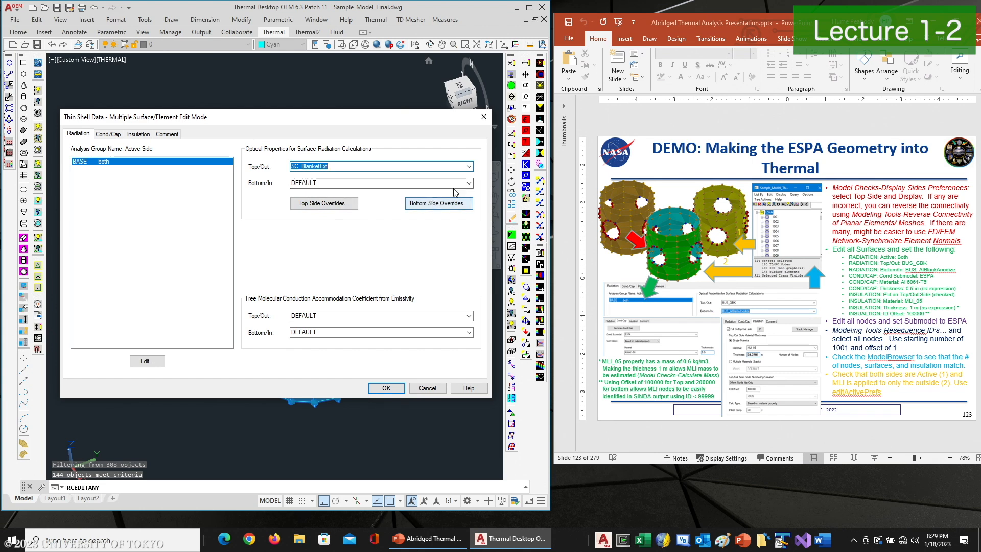
pyautogui.click(389, 183)
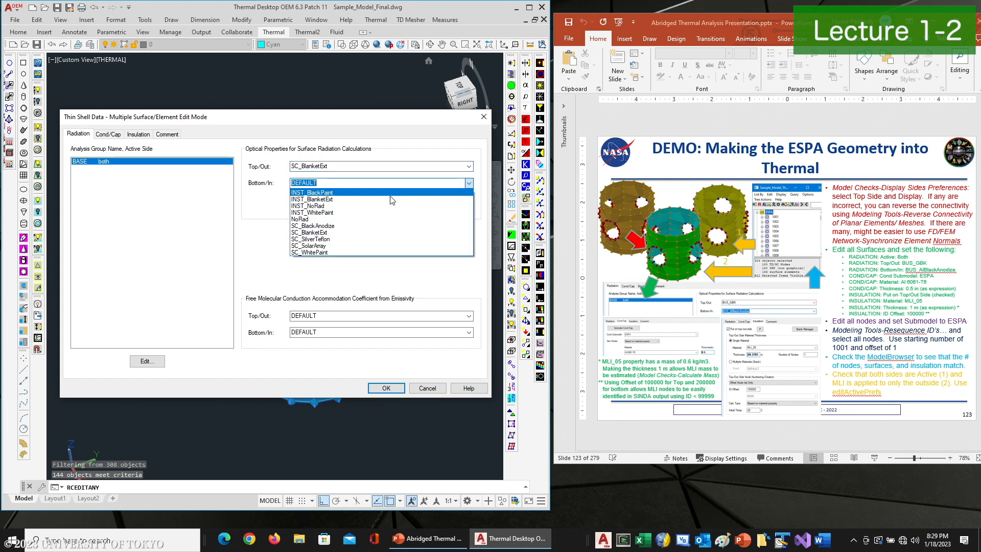
pyautogui.click(326, 226)
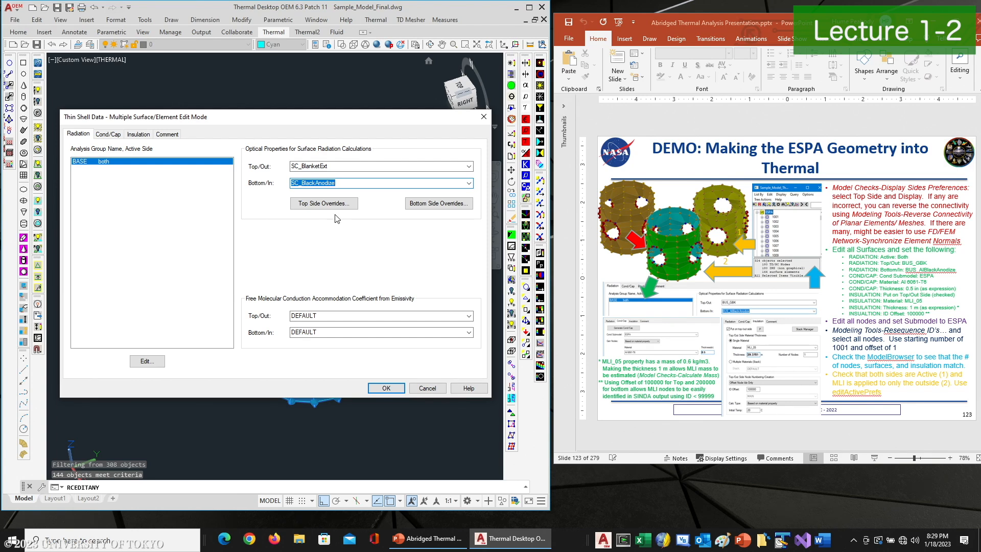
# Set the conduction submodel to NEW_ESPA, the material to SC_Aluminum, and the thickness to 0.5 in
pyautogui.click(108, 134)
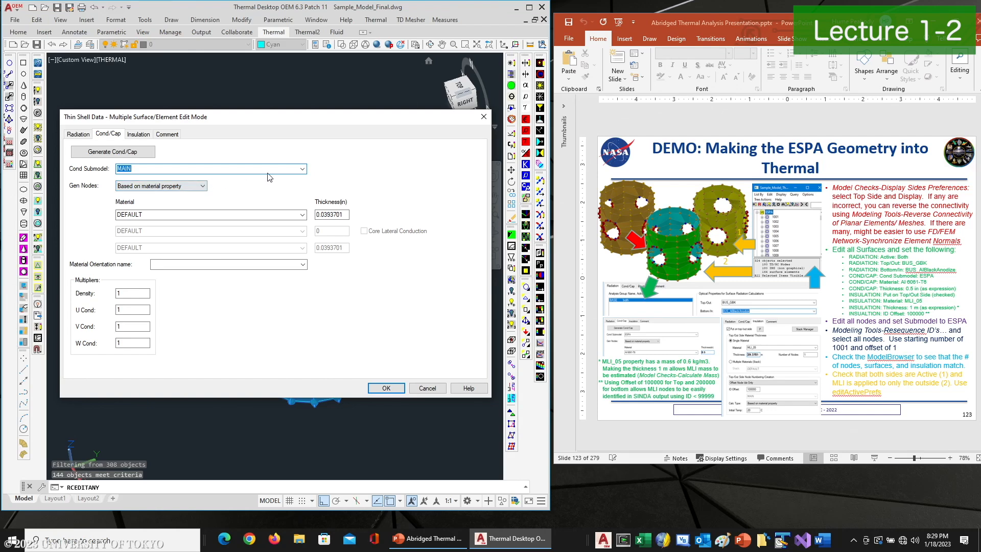
pyautogui.write('NEW_ESPA')
pyautogui.click(303, 215)
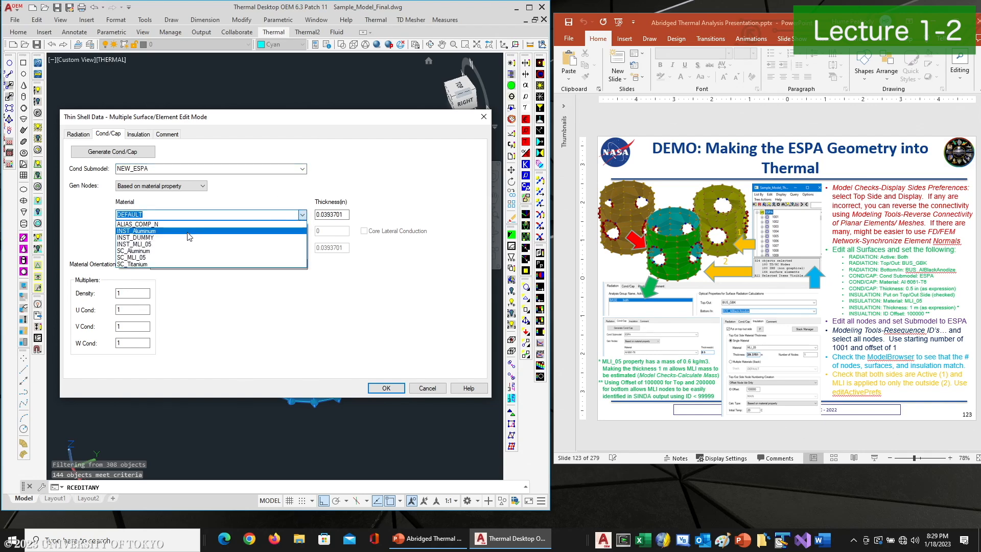
pyautogui.click(148, 251)
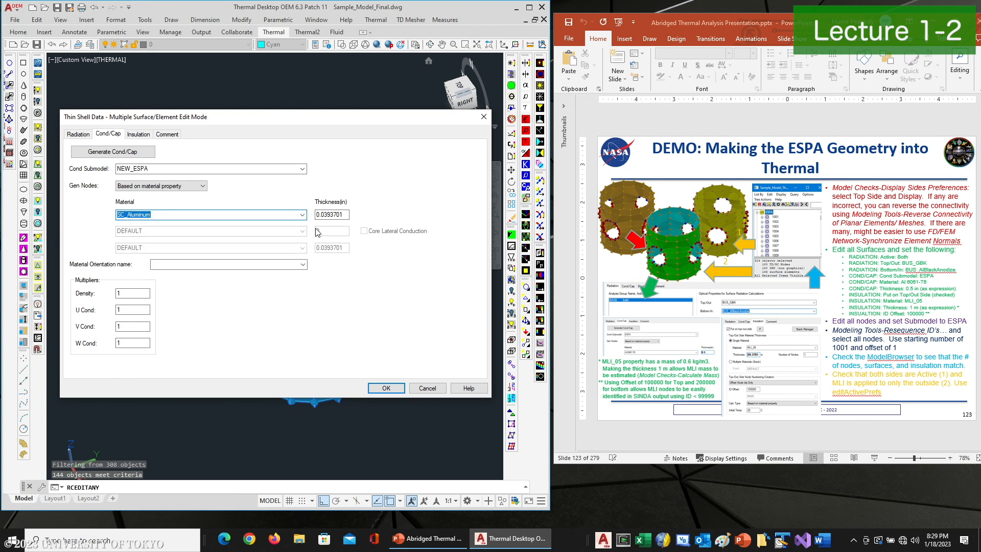
pyautogui.doubleClick(345, 215)
pyautogui.write('0.5')
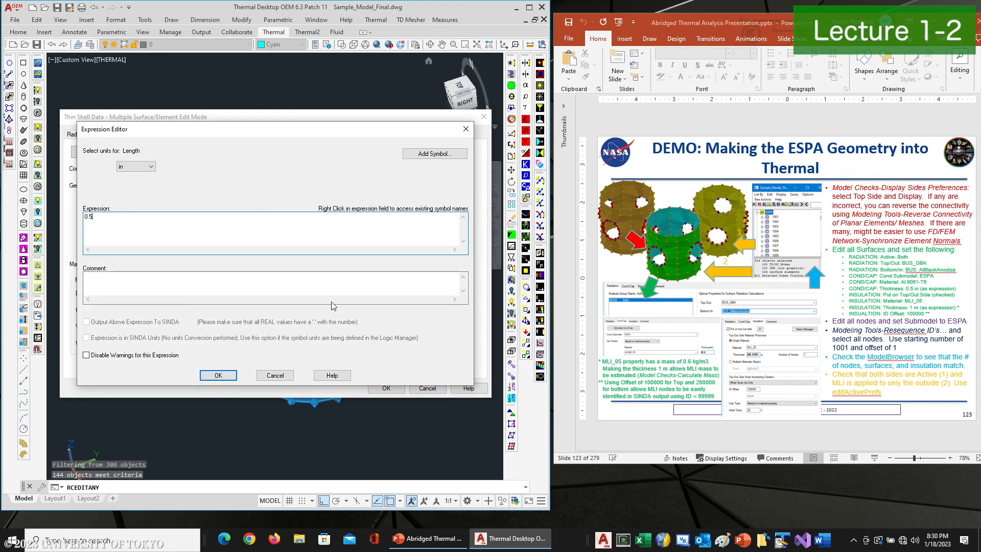
pyautogui.click(220, 376)
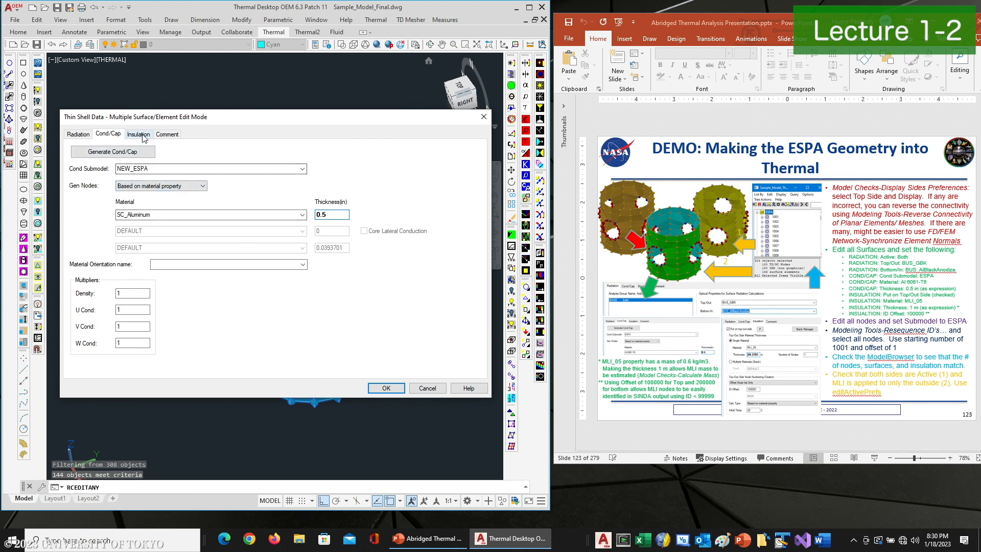
# Put insulation on the top/out side of all selected ring elements using material SC_MLI_05
pyautogui.click(92, 135)
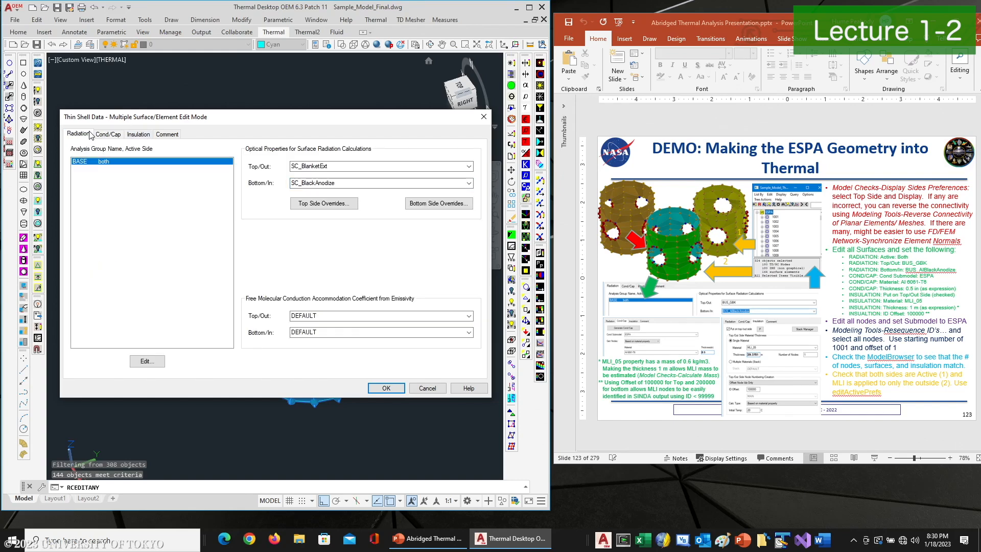
pyautogui.click(144, 135)
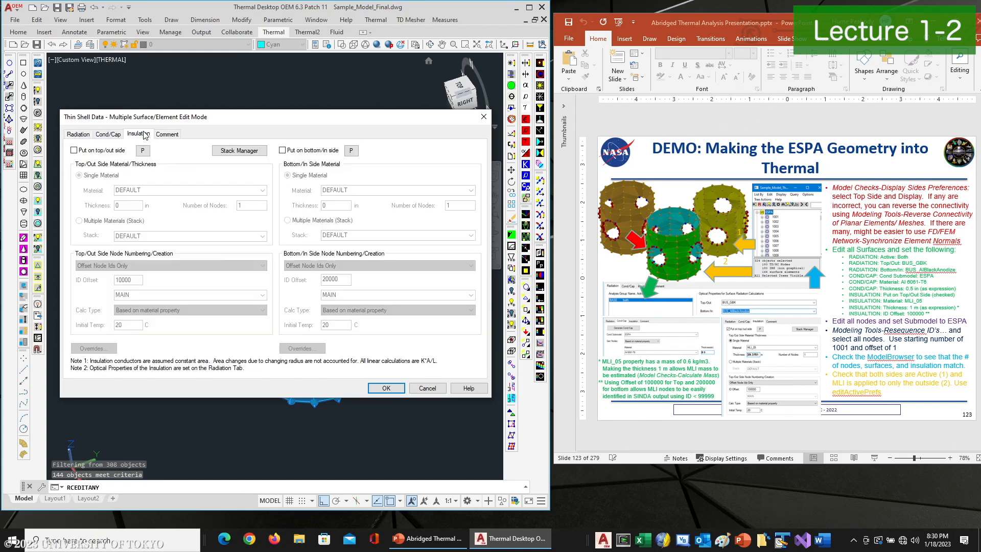
pyautogui.click(83, 152)
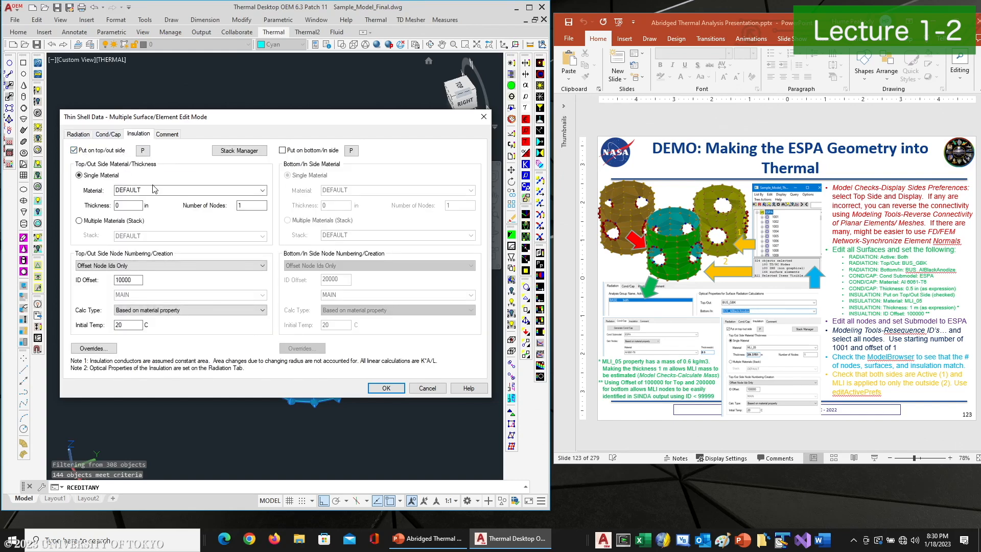
pyautogui.click(264, 192)
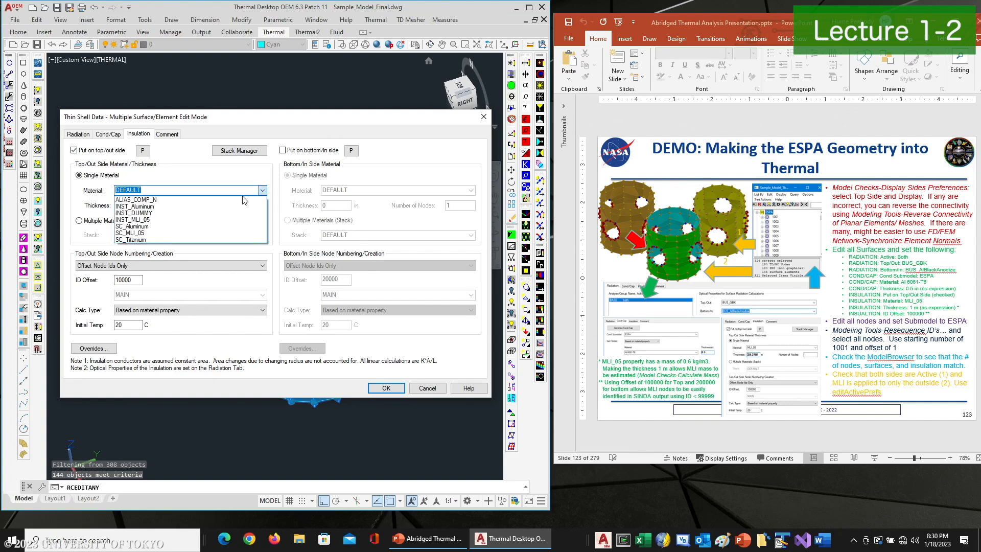
pyautogui.click(142, 233)
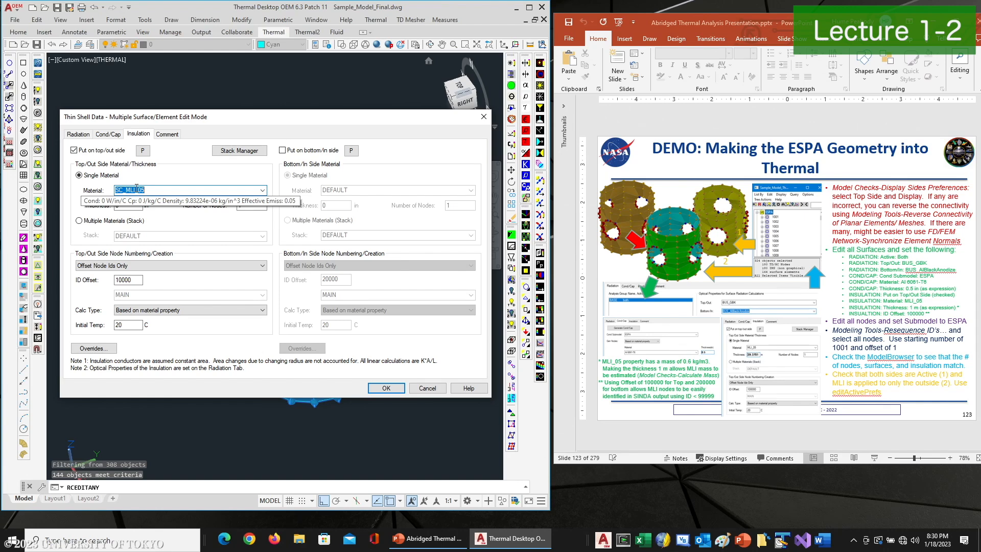
# Set the top/out insulation node ID offset to 100000 and apply the changes to all selected elements
pyautogui.click(138, 205)
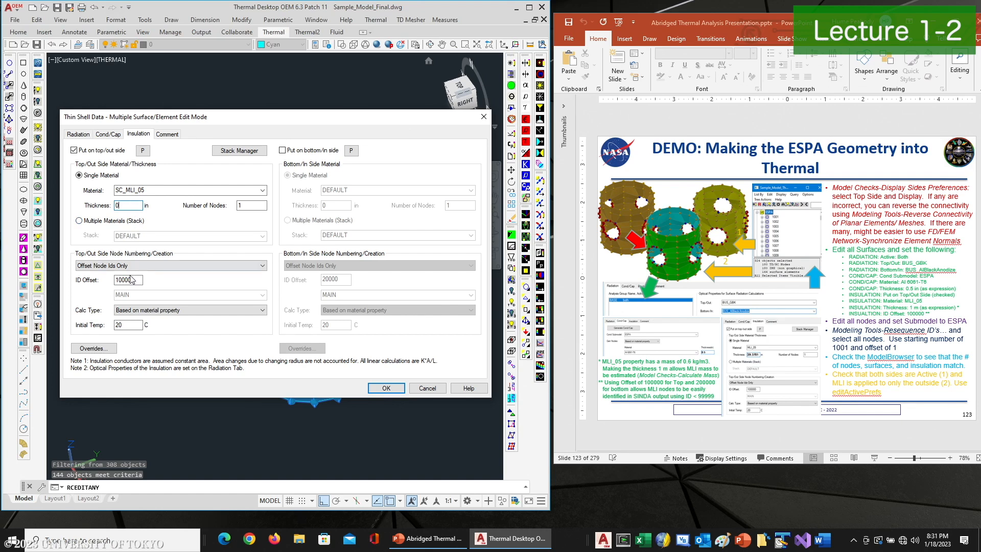
pyautogui.moveTo(152, 192)
pyautogui.click(134, 280)
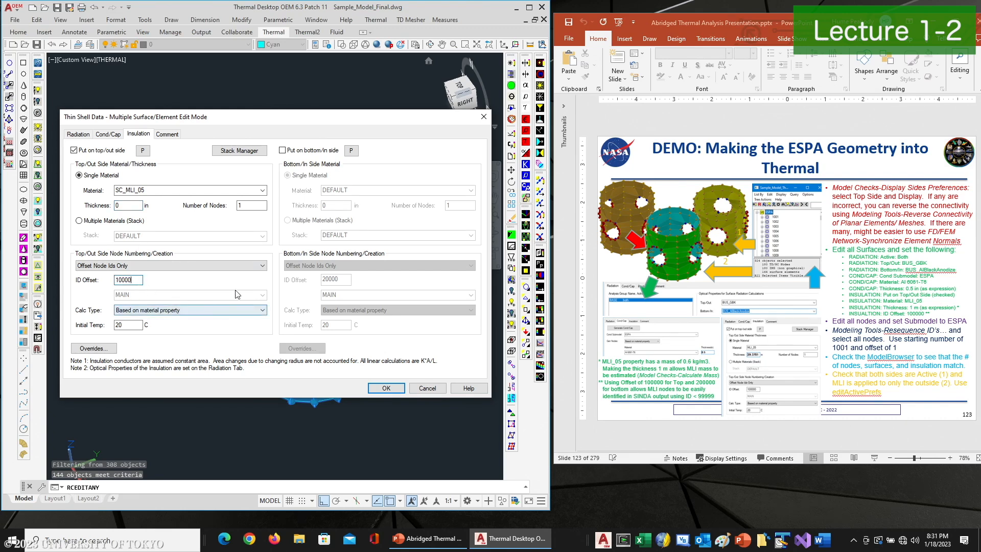
pyautogui.write('0')
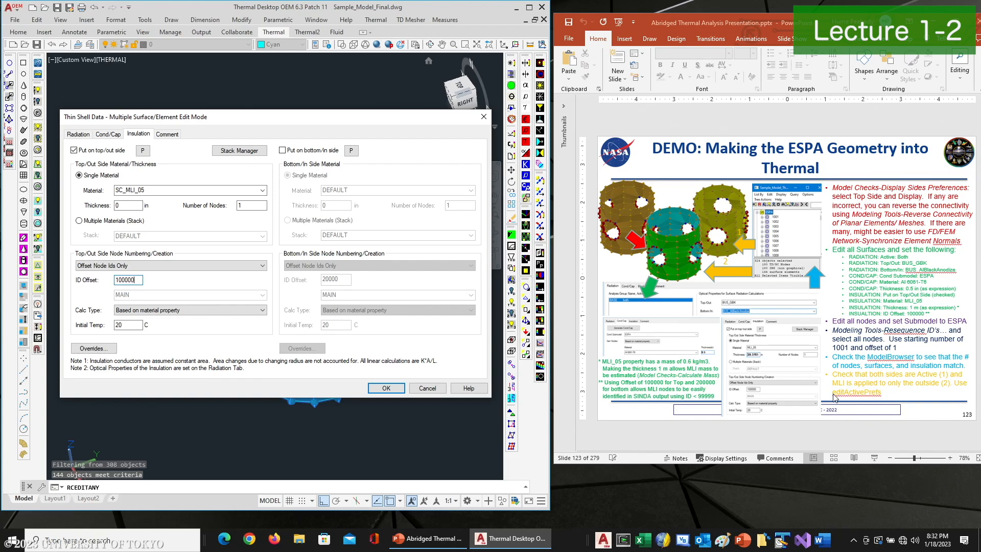
pyautogui.click(386, 388)
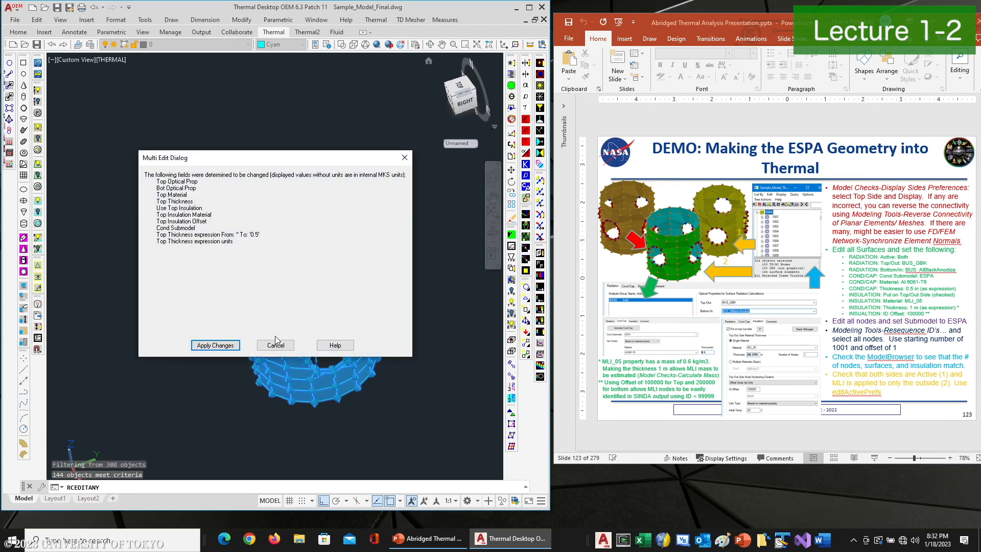
pyautogui.click(229, 346)
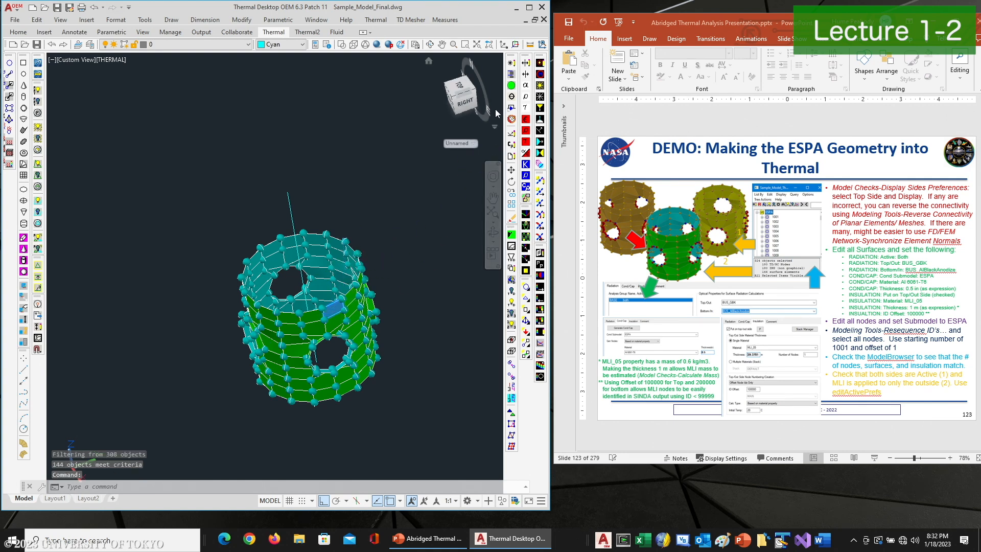
# Check one ring element's insulation settings and display the surfaces that carry insulation nodes
pyautogui.click(514, 64)
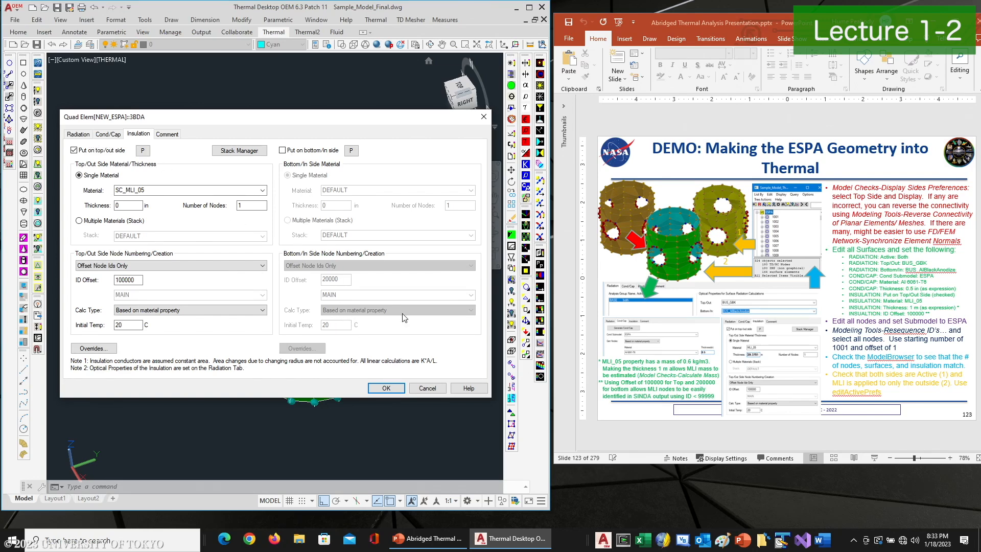
pyautogui.click(386, 388)
pyautogui.click(512, 74)
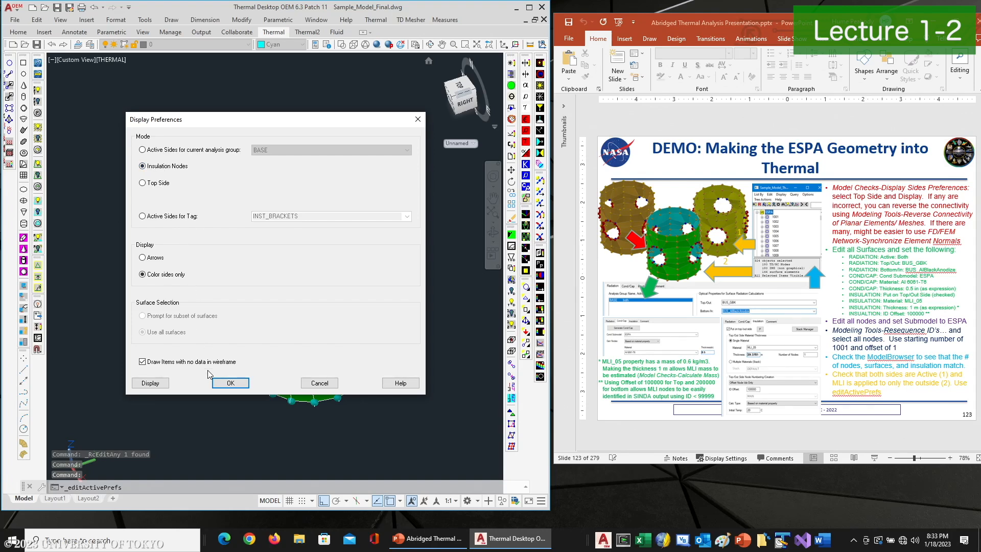
pyautogui.click(150, 383)
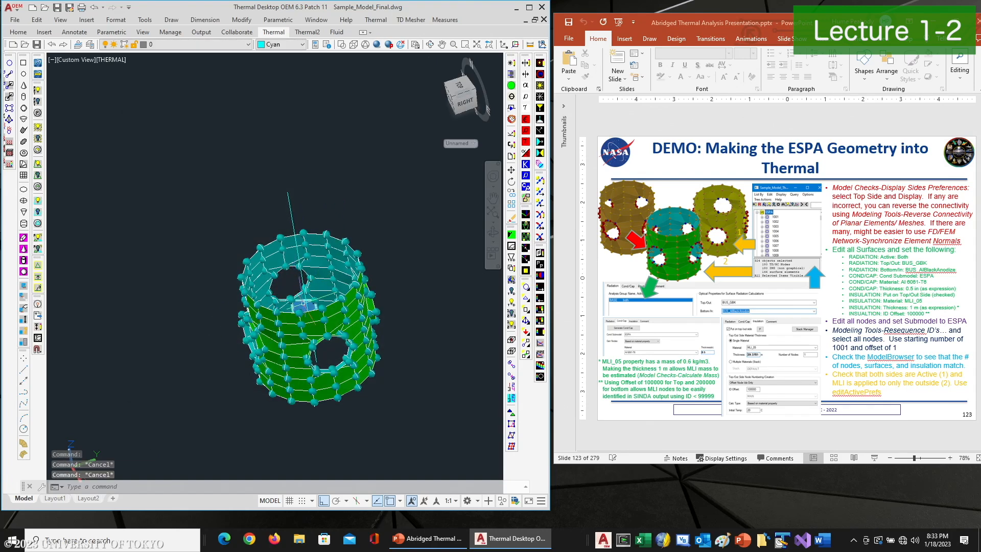
# Try to enable top/out side insulation on the single ring element that lacks it
pyautogui.click(512, 64)
pyautogui.click(88, 150)
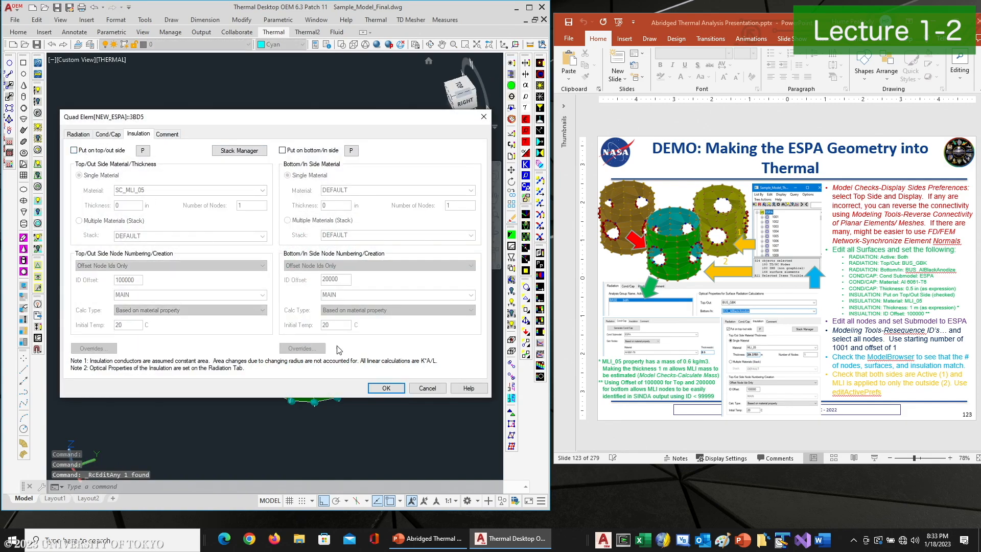
pyautogui.click(386, 389)
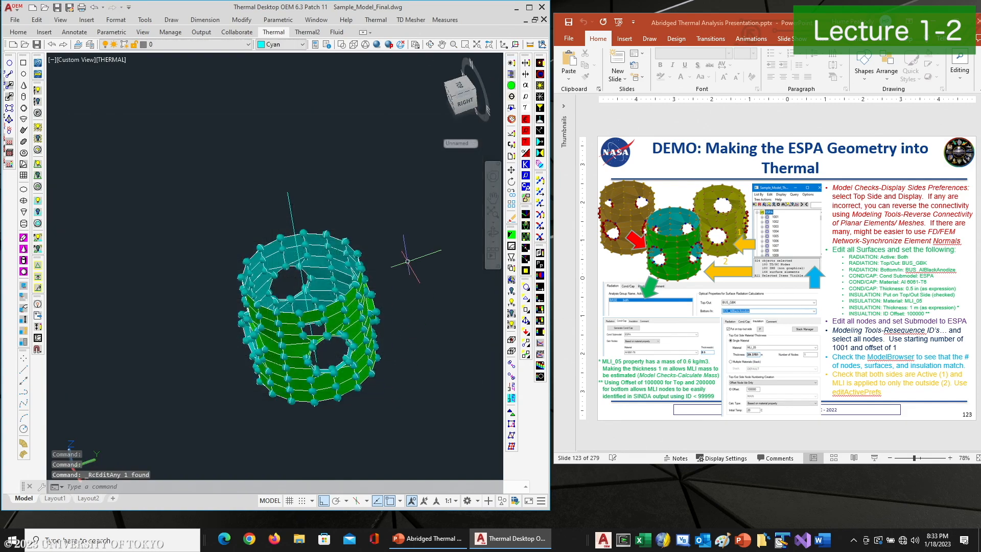
# Redisplay the insulated surfaces and inspect the ring closely for elements without insulation
pyautogui.click(528, 64)
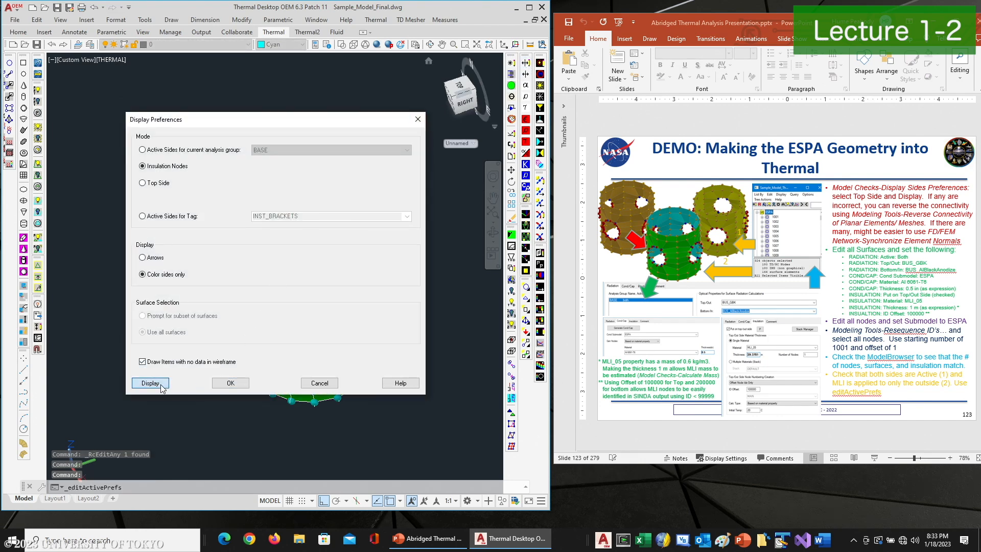
pyautogui.click(151, 383)
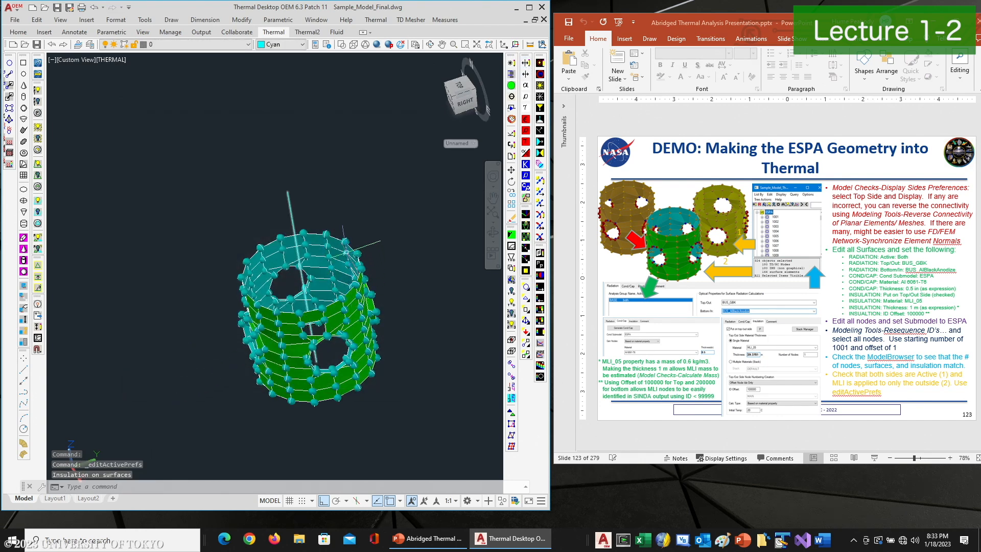
pyautogui.click(430, 44)
pyautogui.moveTo(291, 204); pyautogui.dragTo(331, 225)
pyautogui.rightClick(333, 214)
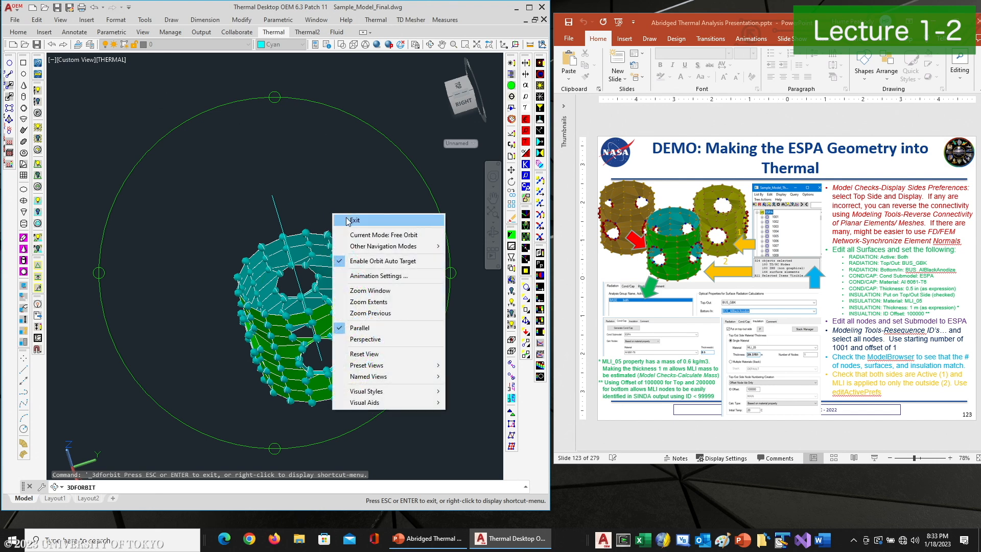
pyautogui.click(347, 220)
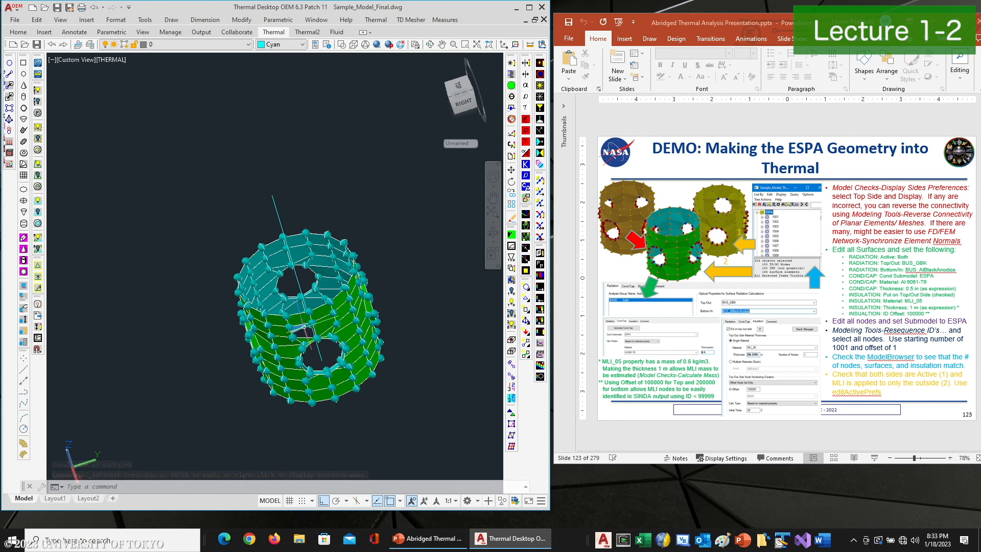
pyautogui.scroll(3, 308, 308)
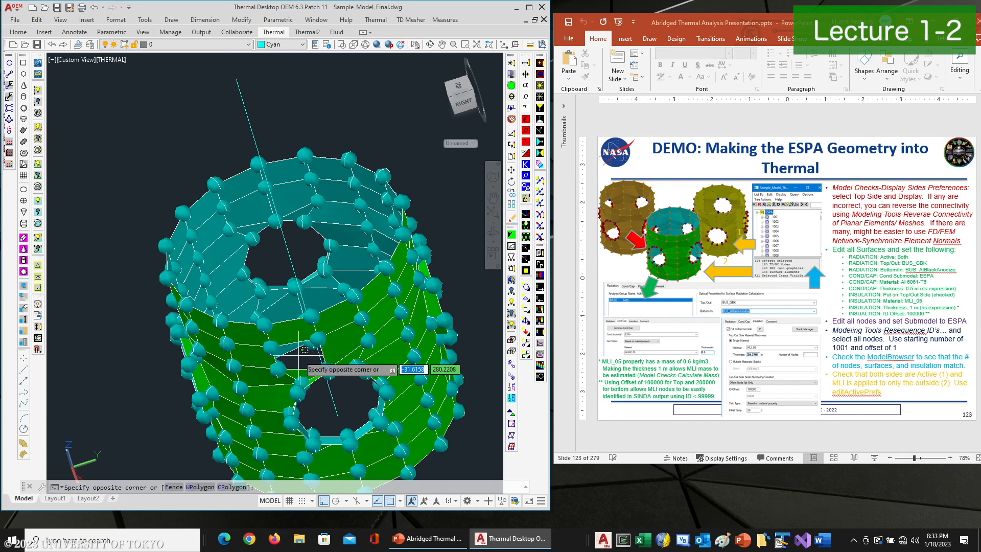
pyautogui.click(294, 358)
pyautogui.click(297, 361)
pyautogui.click(297, 359)
pyautogui.click(295, 361)
pyautogui.click(300, 354)
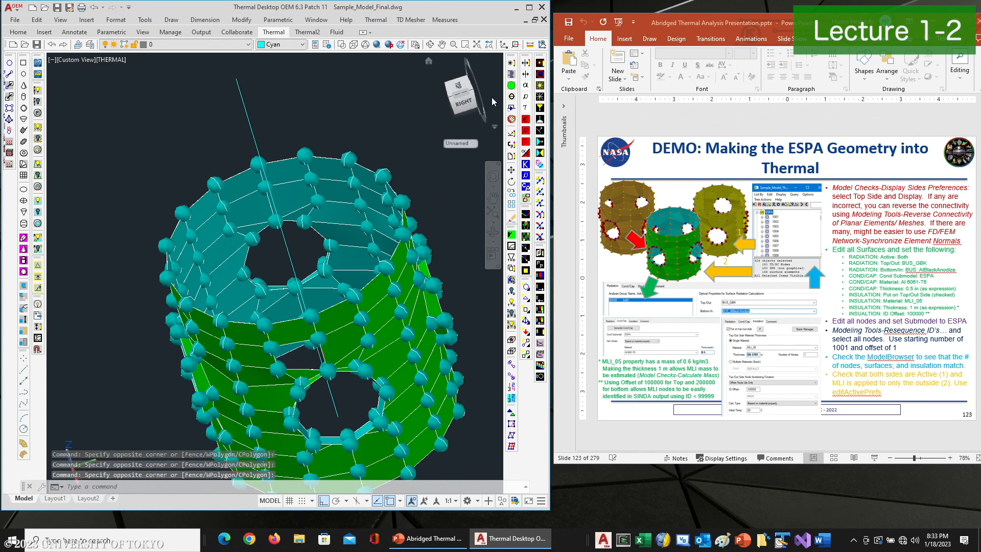
# Open the model browser to review the node list, then close it
pyautogui.click(512, 75)
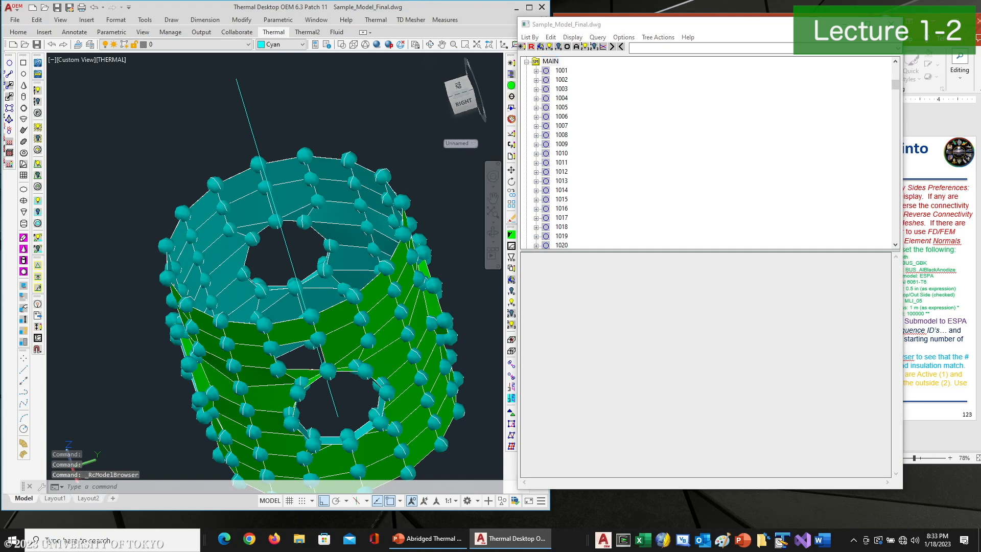
pyautogui.press('Escape')
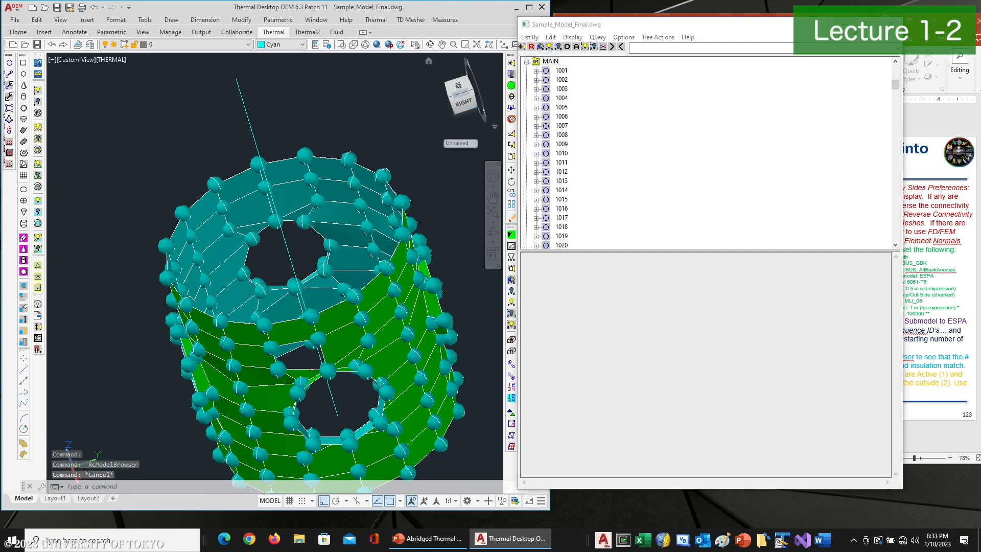
pyautogui.click(848, 25)
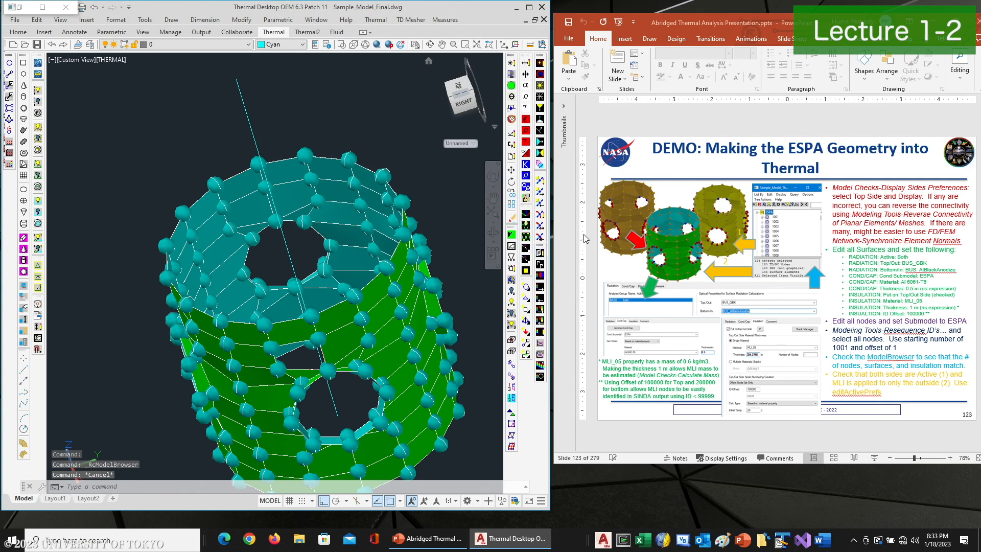
# Reset the display and enable top/out side insulation on the ring element that lacks it
pyautogui.click(512, 235)
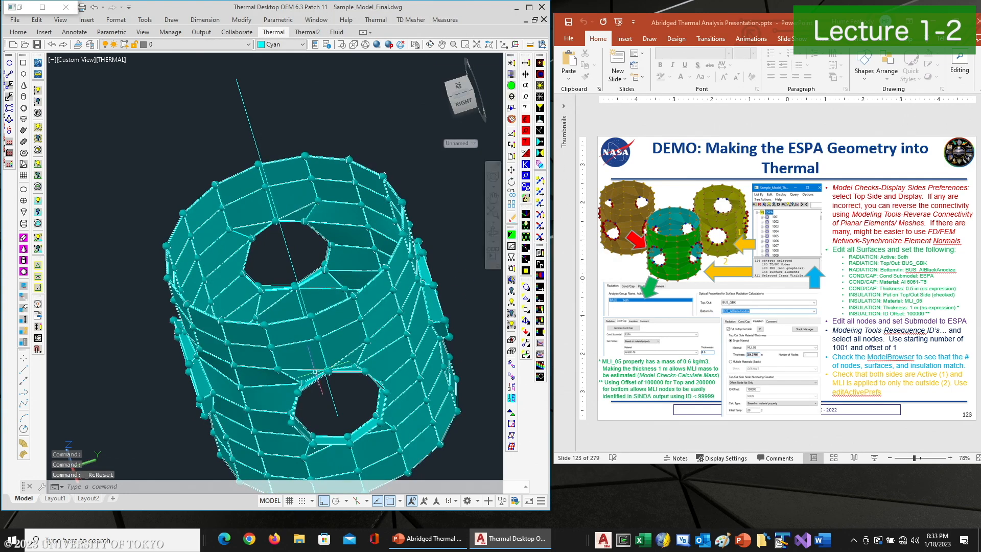
pyautogui.click(303, 355)
pyautogui.click(512, 63)
pyautogui.click(101, 152)
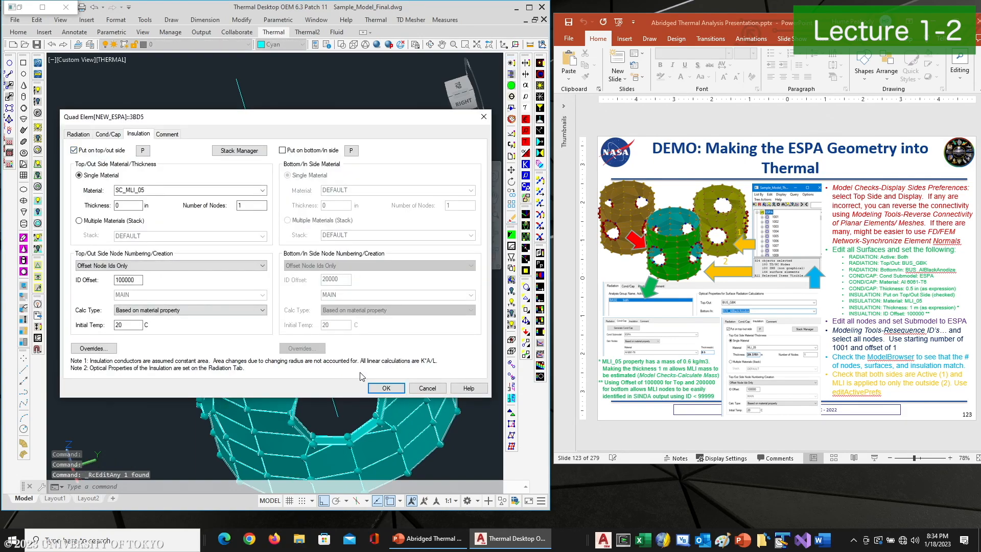
pyautogui.click(386, 388)
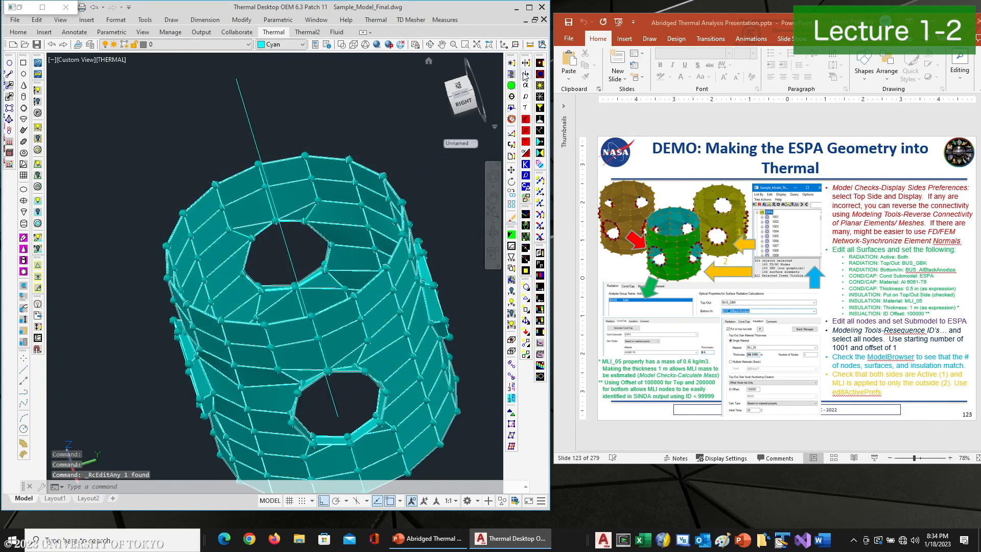
# Select another ring element and set its radiation active side to Bottom/In
pyautogui.click(380, 314)
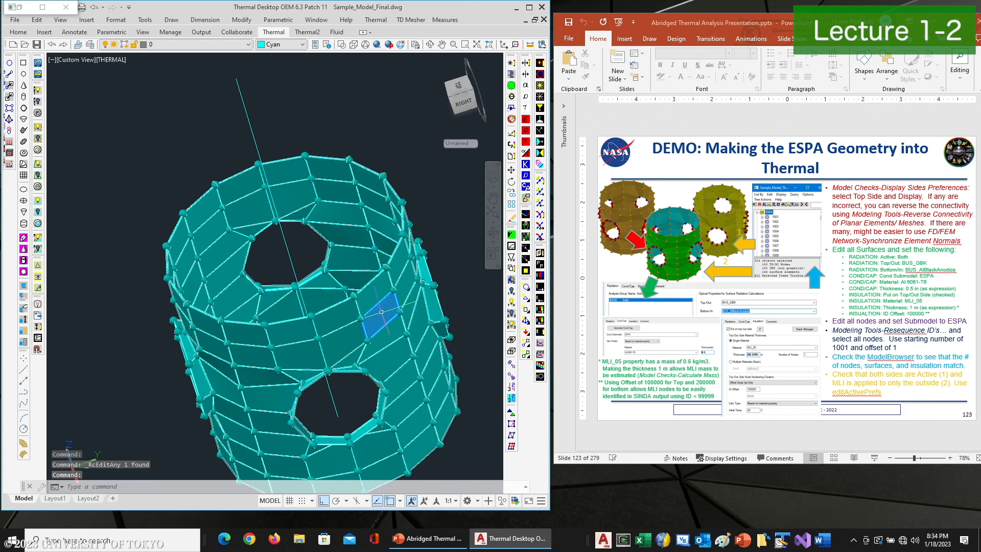
pyautogui.click(511, 63)
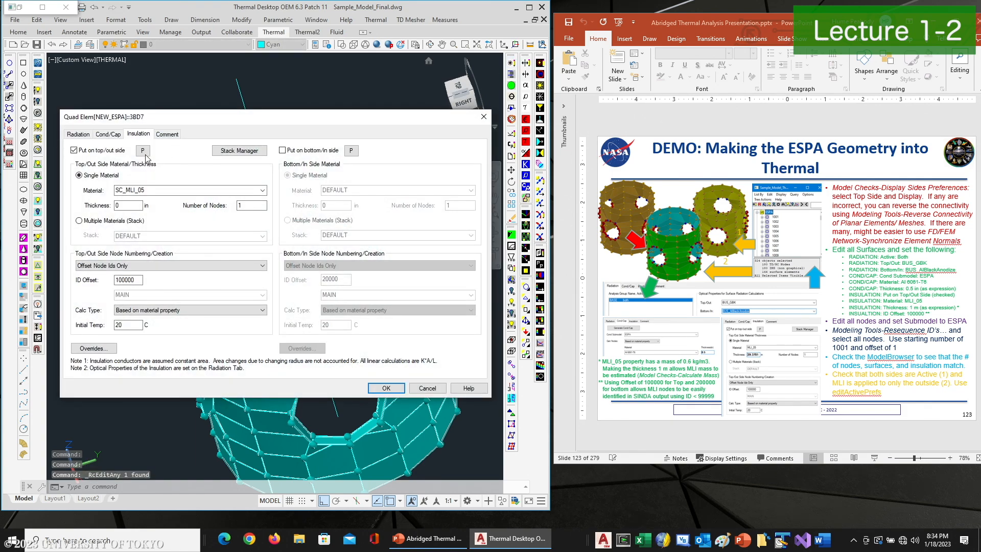
pyautogui.click(78, 134)
pyautogui.doubleClick(119, 162)
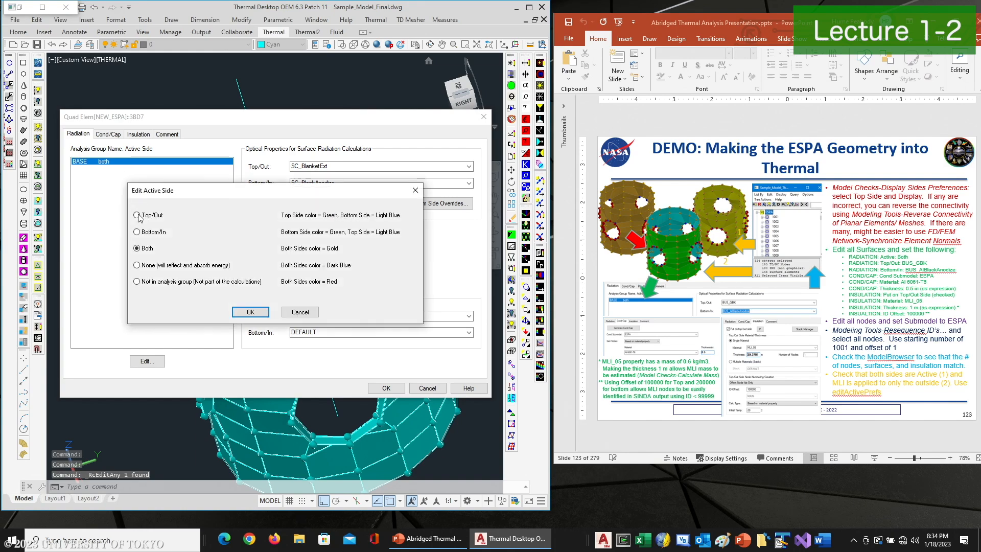
pyautogui.click(149, 232)
pyautogui.click(250, 312)
pyautogui.click(386, 388)
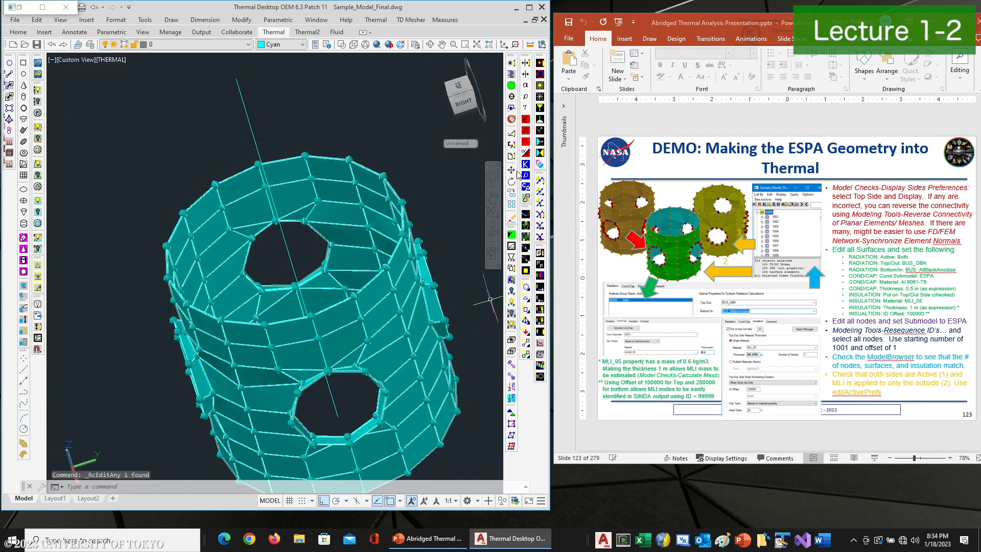
# Display active sides for the BASE analysis group as colored sides, turning off wireframe for items without data
pyautogui.click(526, 62)
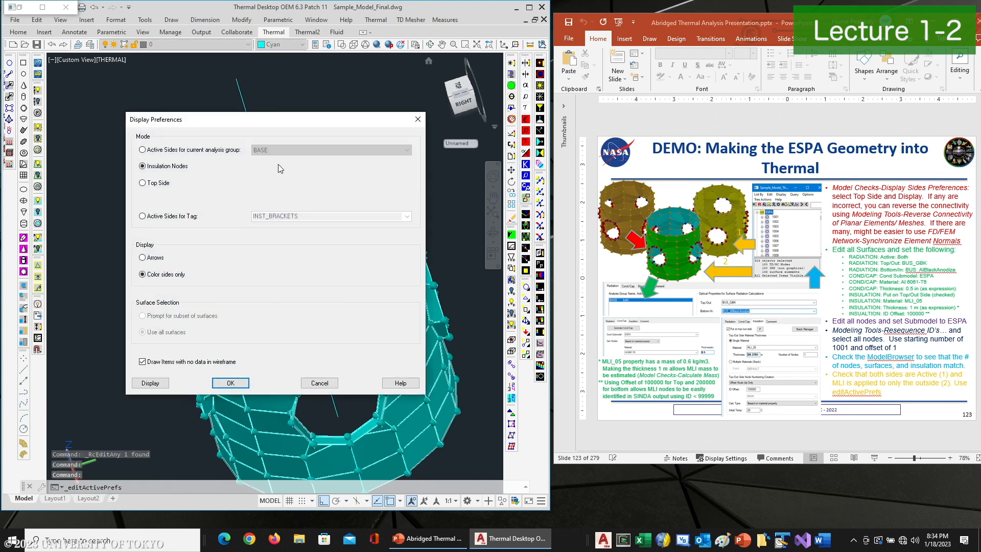
pyautogui.click(174, 150)
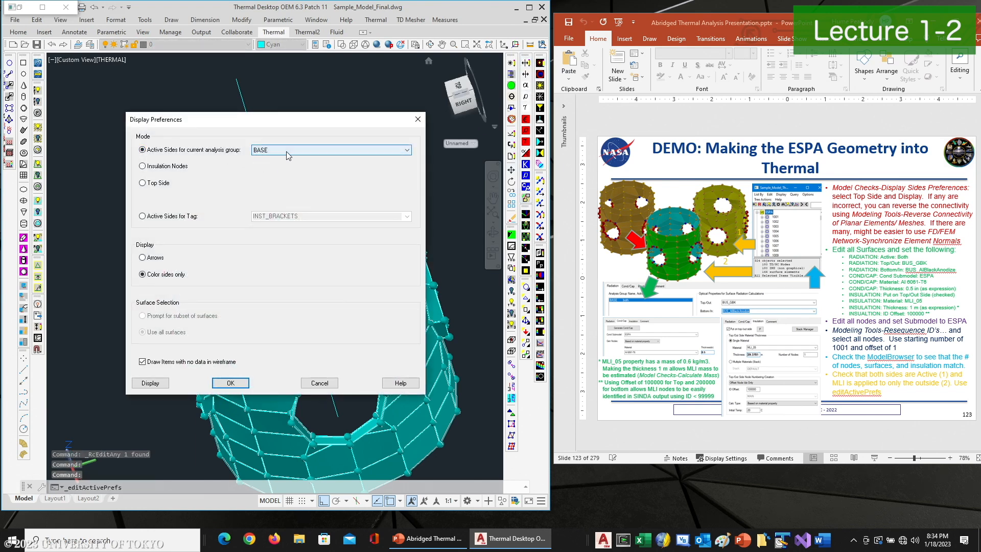
pyautogui.click(407, 151)
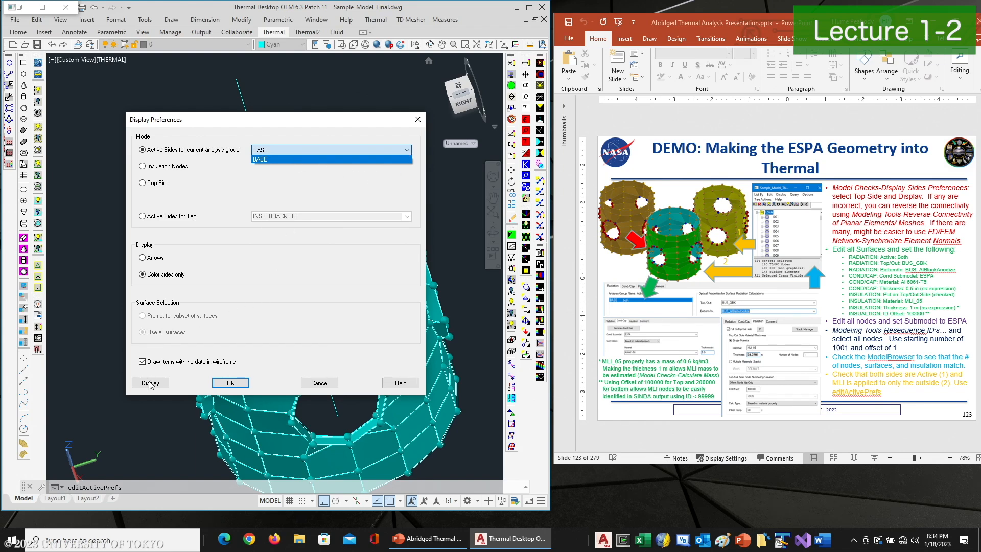
pyautogui.click(152, 363)
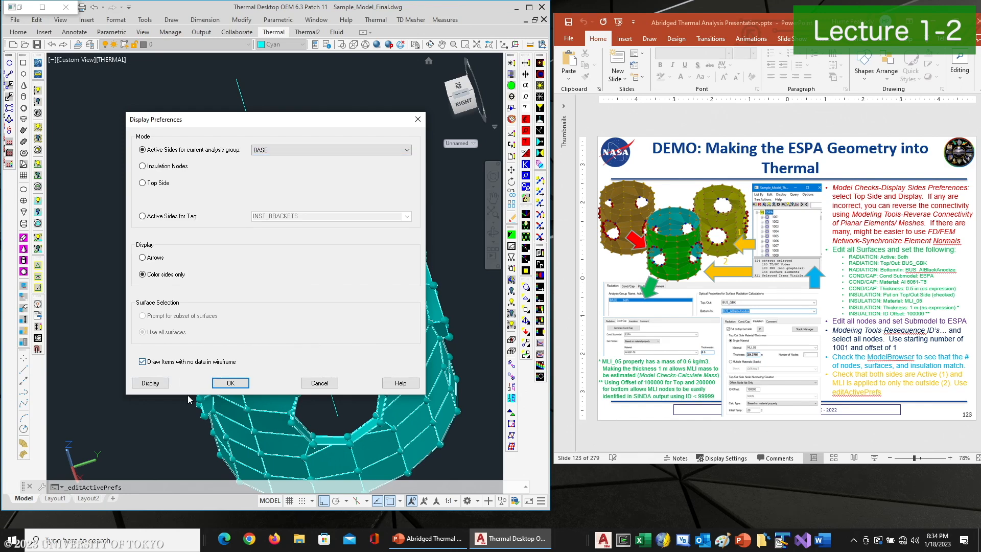
pyautogui.click(150, 383)
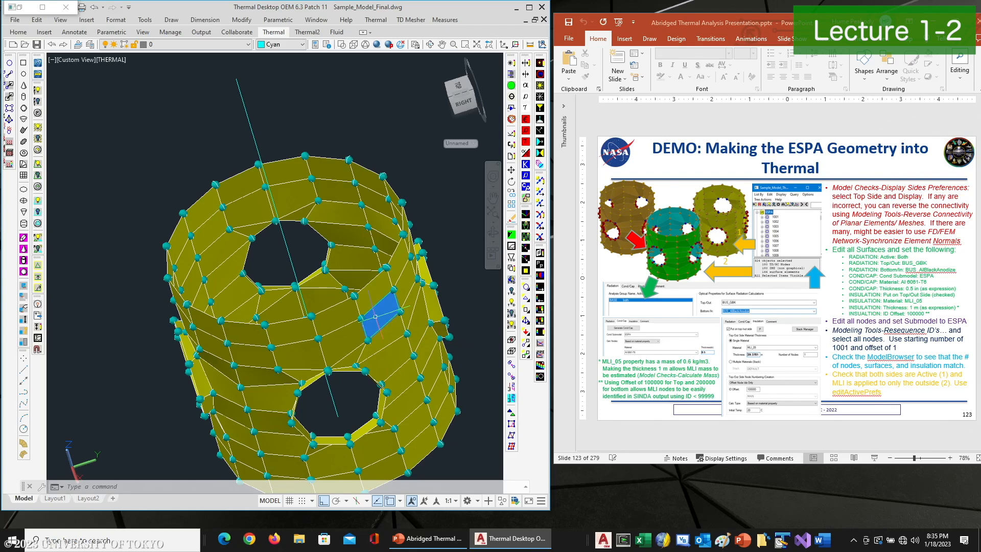
# Set the highlighted ring element's radiation active side for BASE to None
pyautogui.click(511, 63)
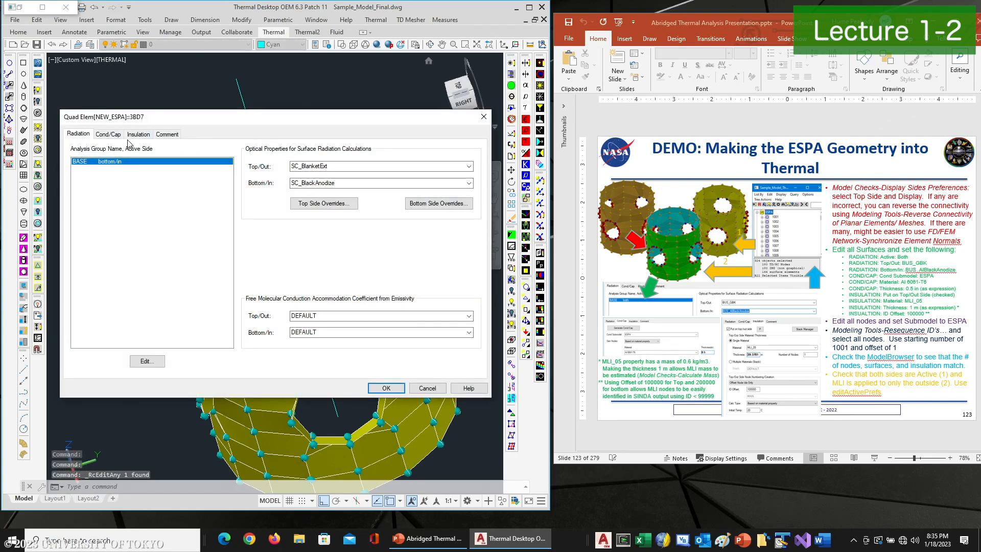
pyautogui.doubleClick(112, 161)
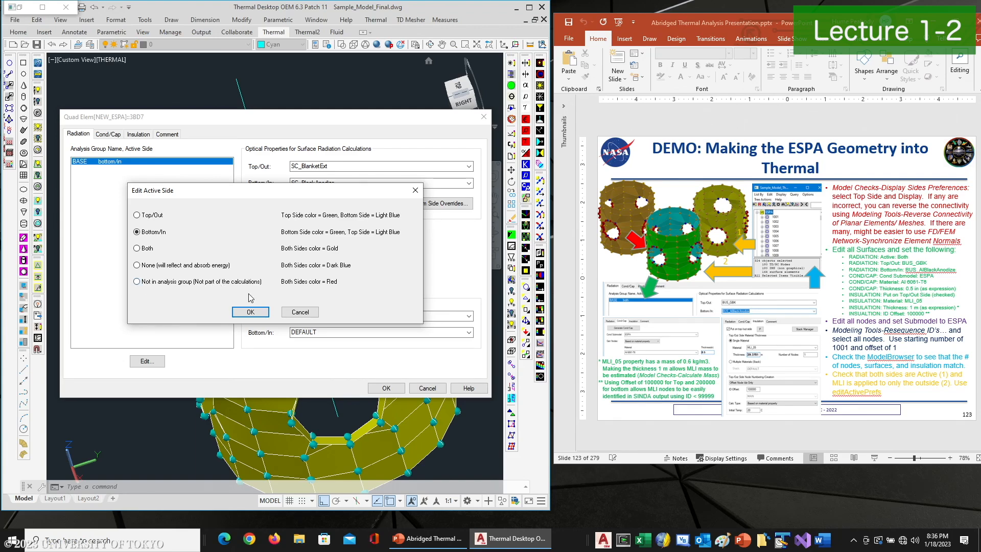
pyautogui.click(159, 266)
pyautogui.click(250, 312)
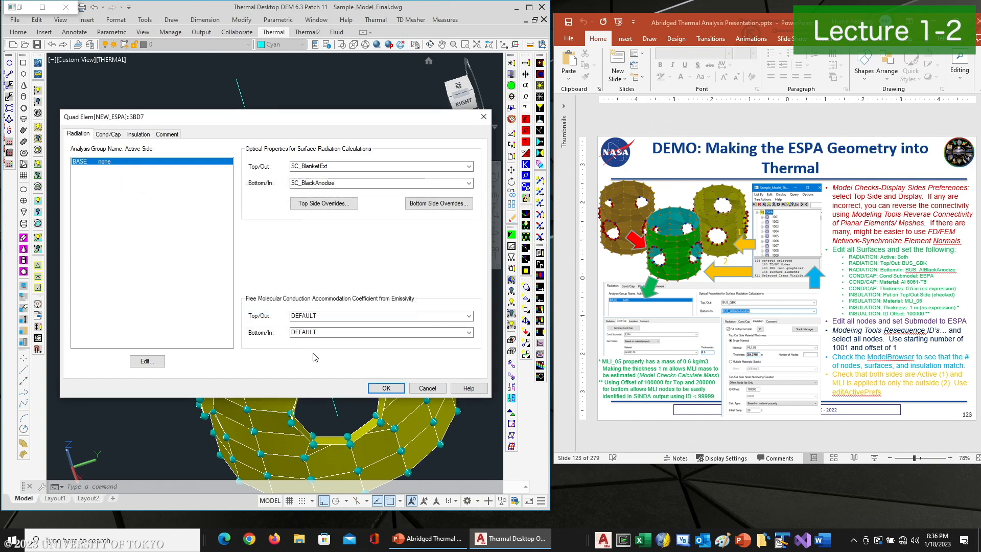
pyautogui.click(387, 388)
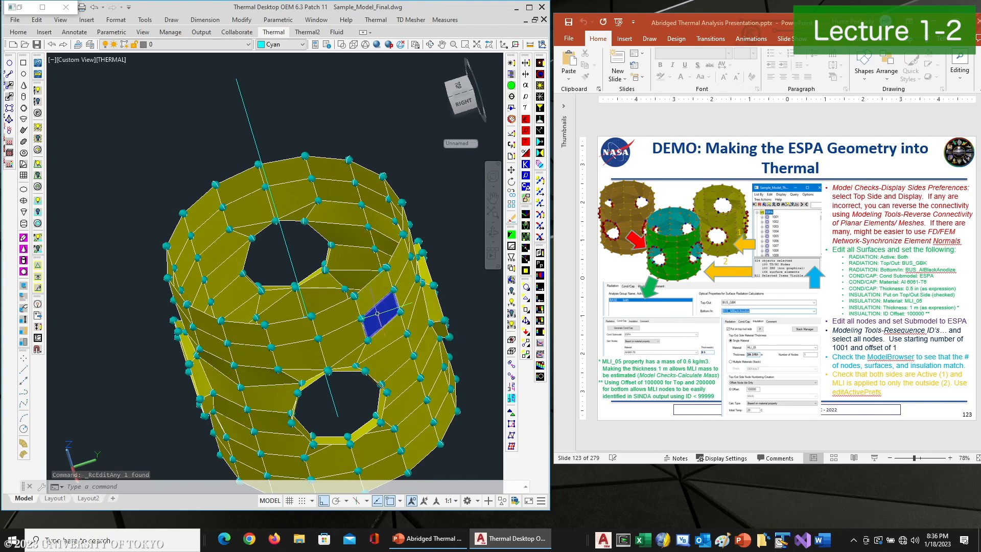
# Change the same ring element's radiation active side for BASE to Both
pyautogui.click(512, 63)
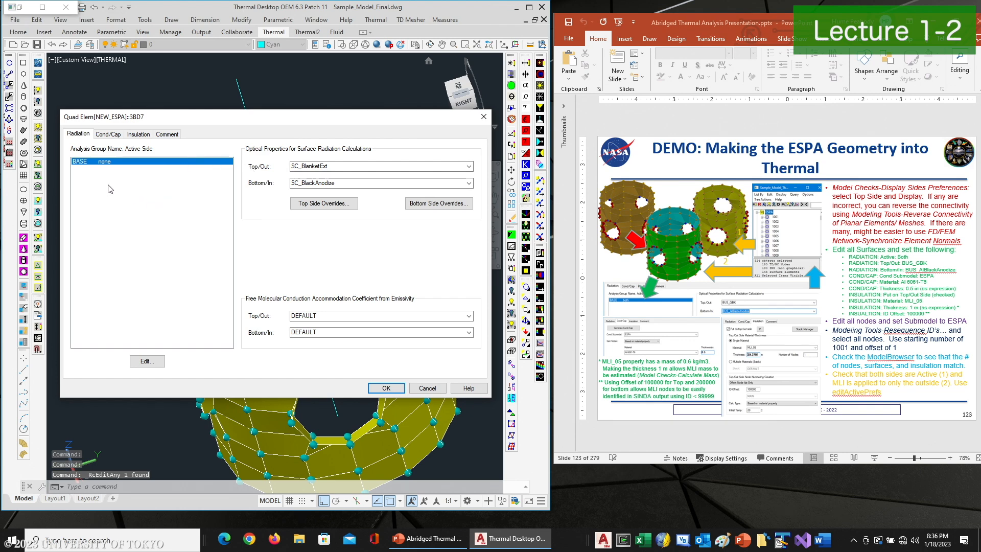
pyautogui.doubleClick(118, 162)
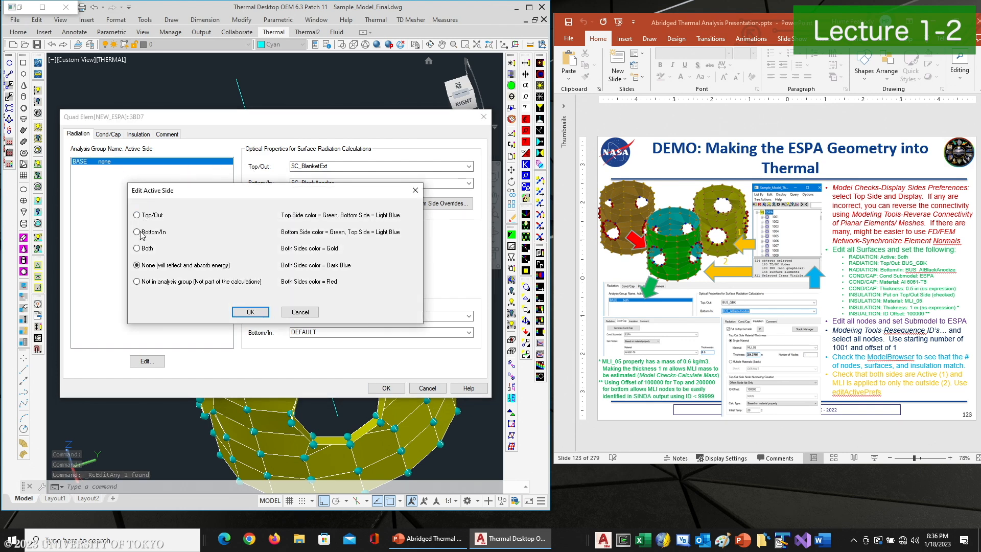
pyautogui.click(137, 249)
pyautogui.click(250, 312)
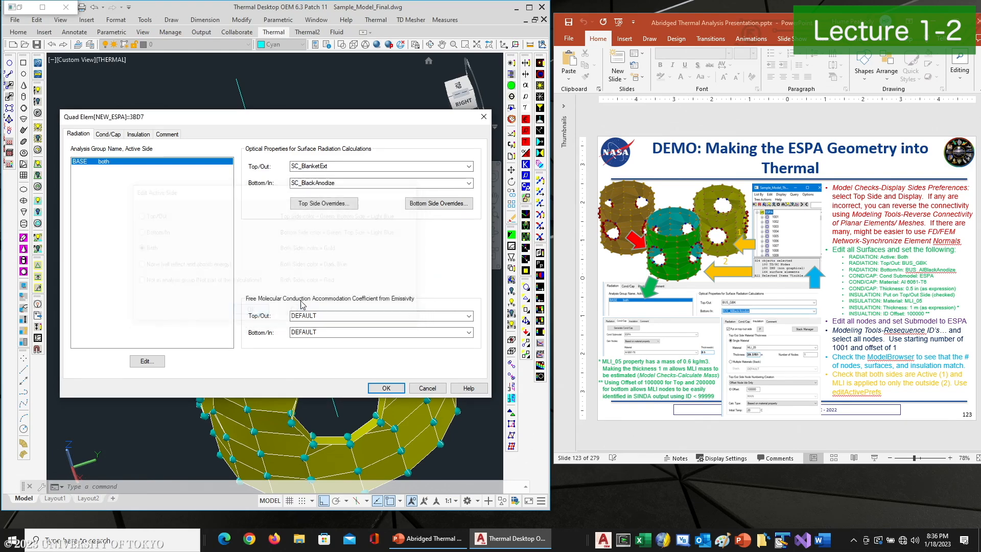
pyautogui.click(386, 388)
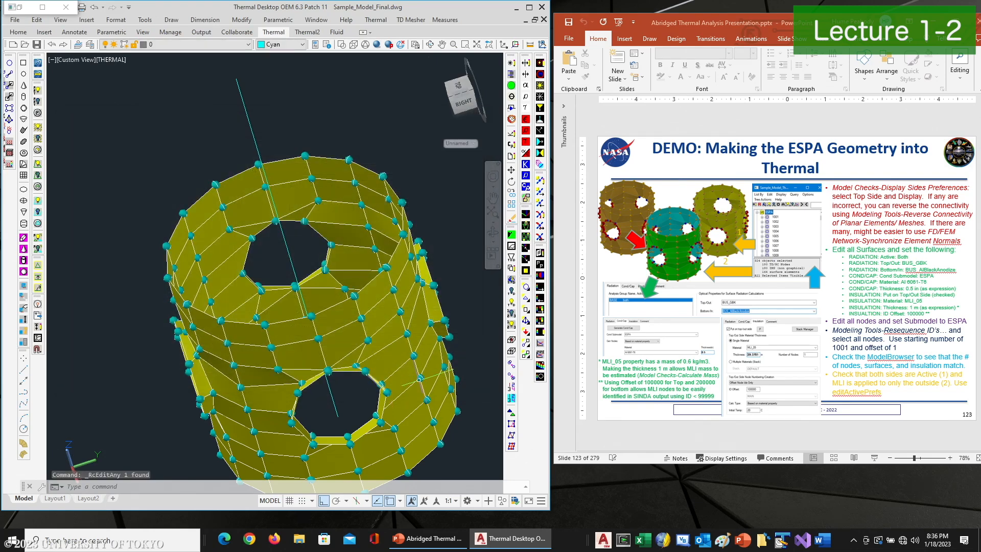